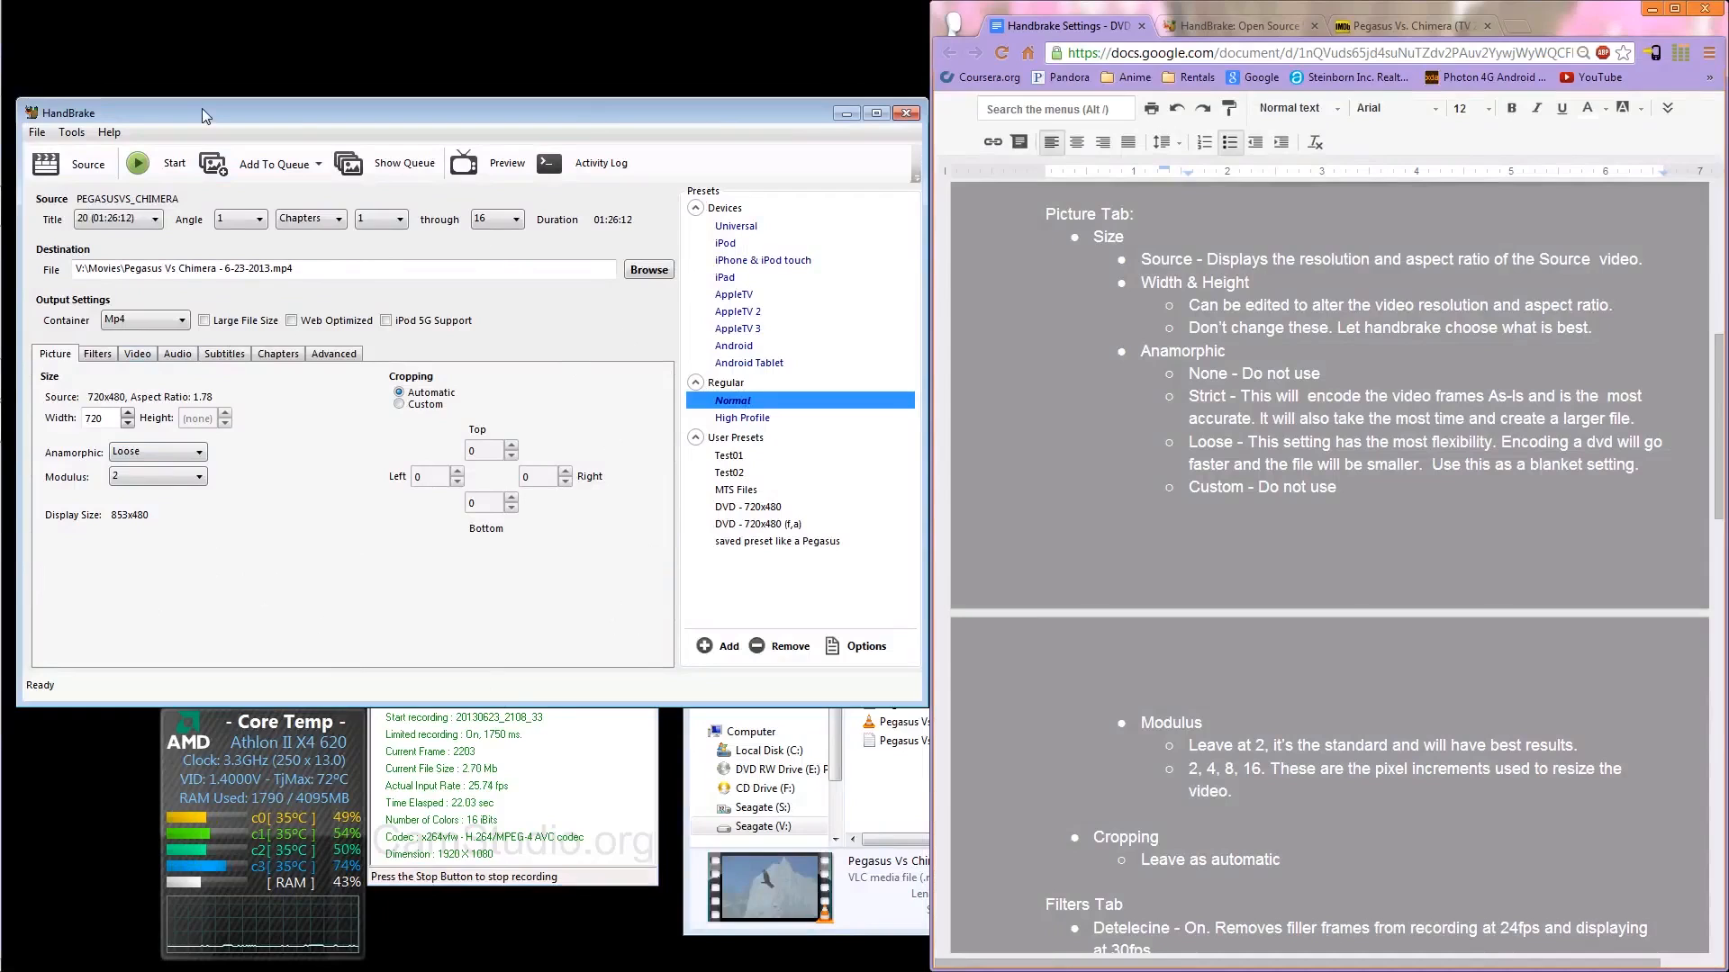
# Step: View the HandBrake download page in the browser and return to the beginning of the DVD settings notes
pyautogui.click(1250, 29)
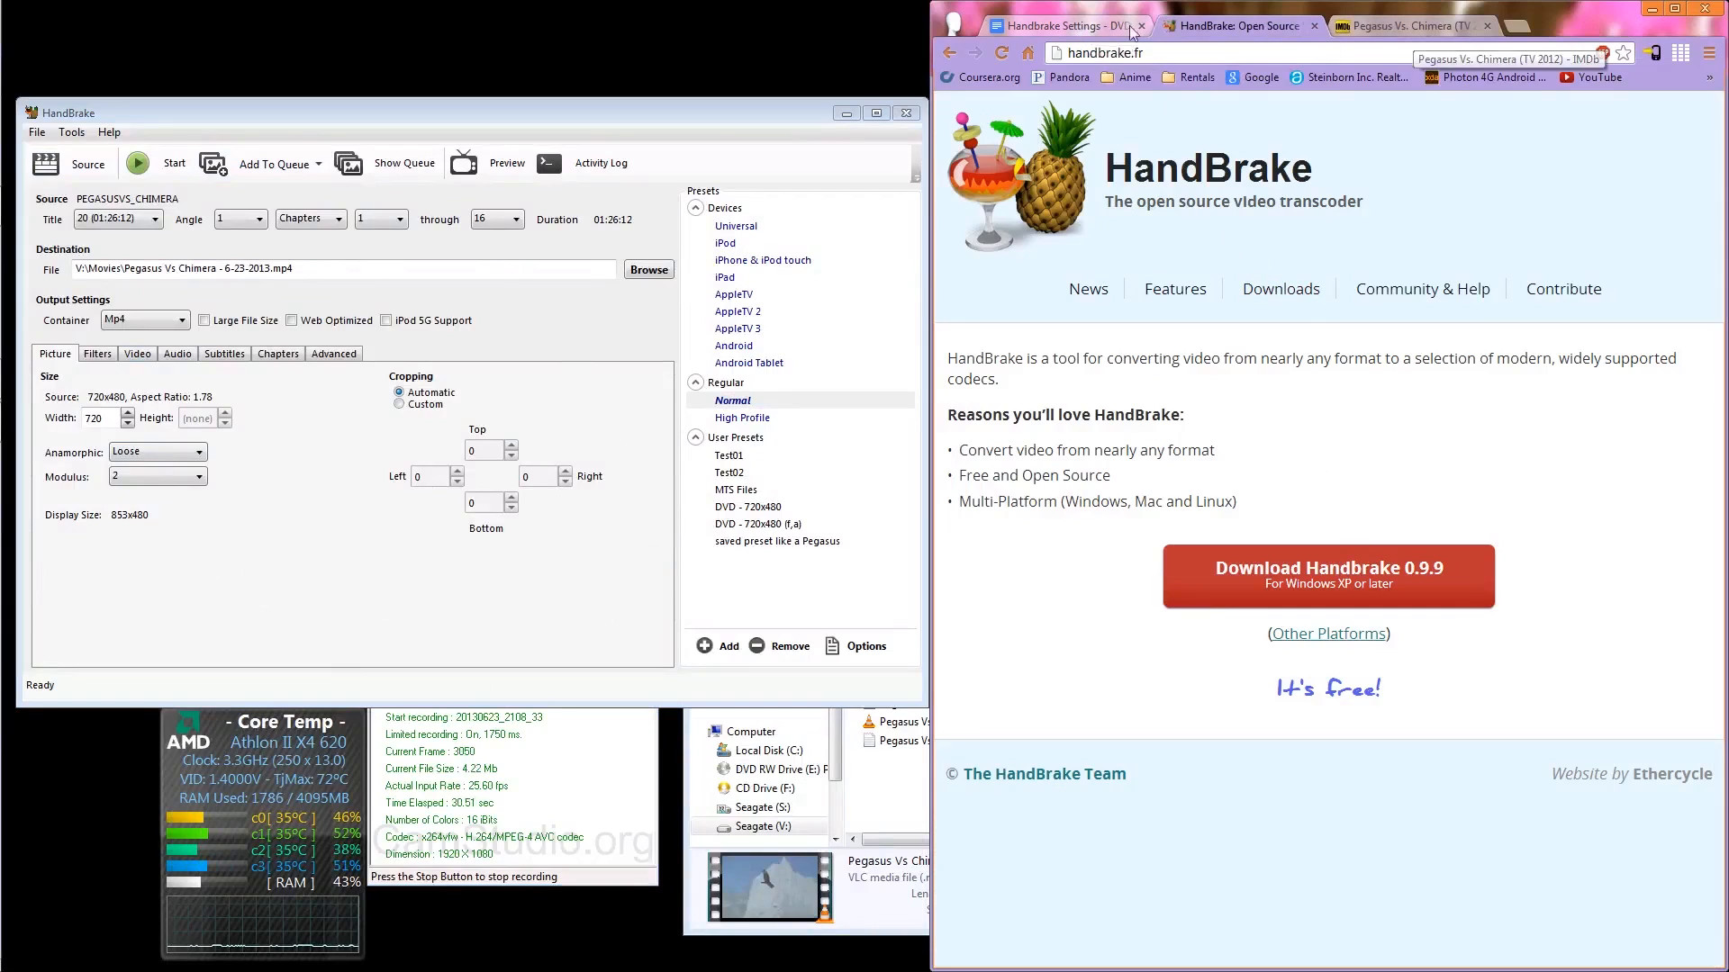
pyautogui.click(1051, 33)
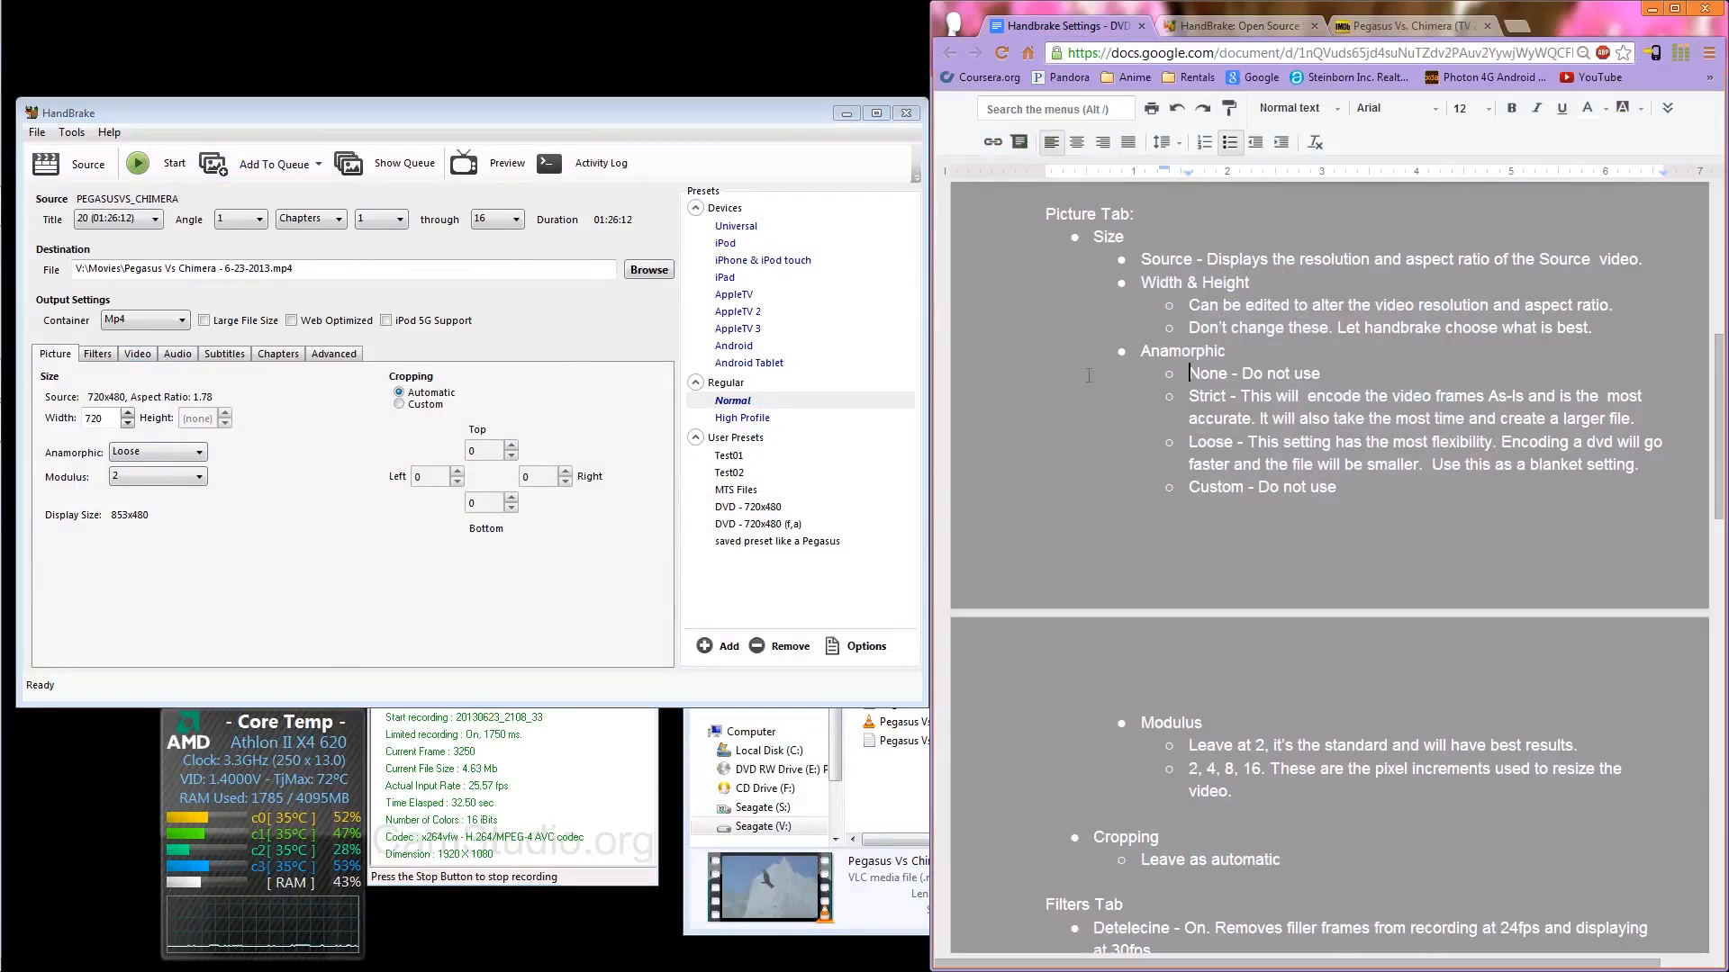
pyautogui.scroll(7, 1128, 383)
pyautogui.click(278, 564)
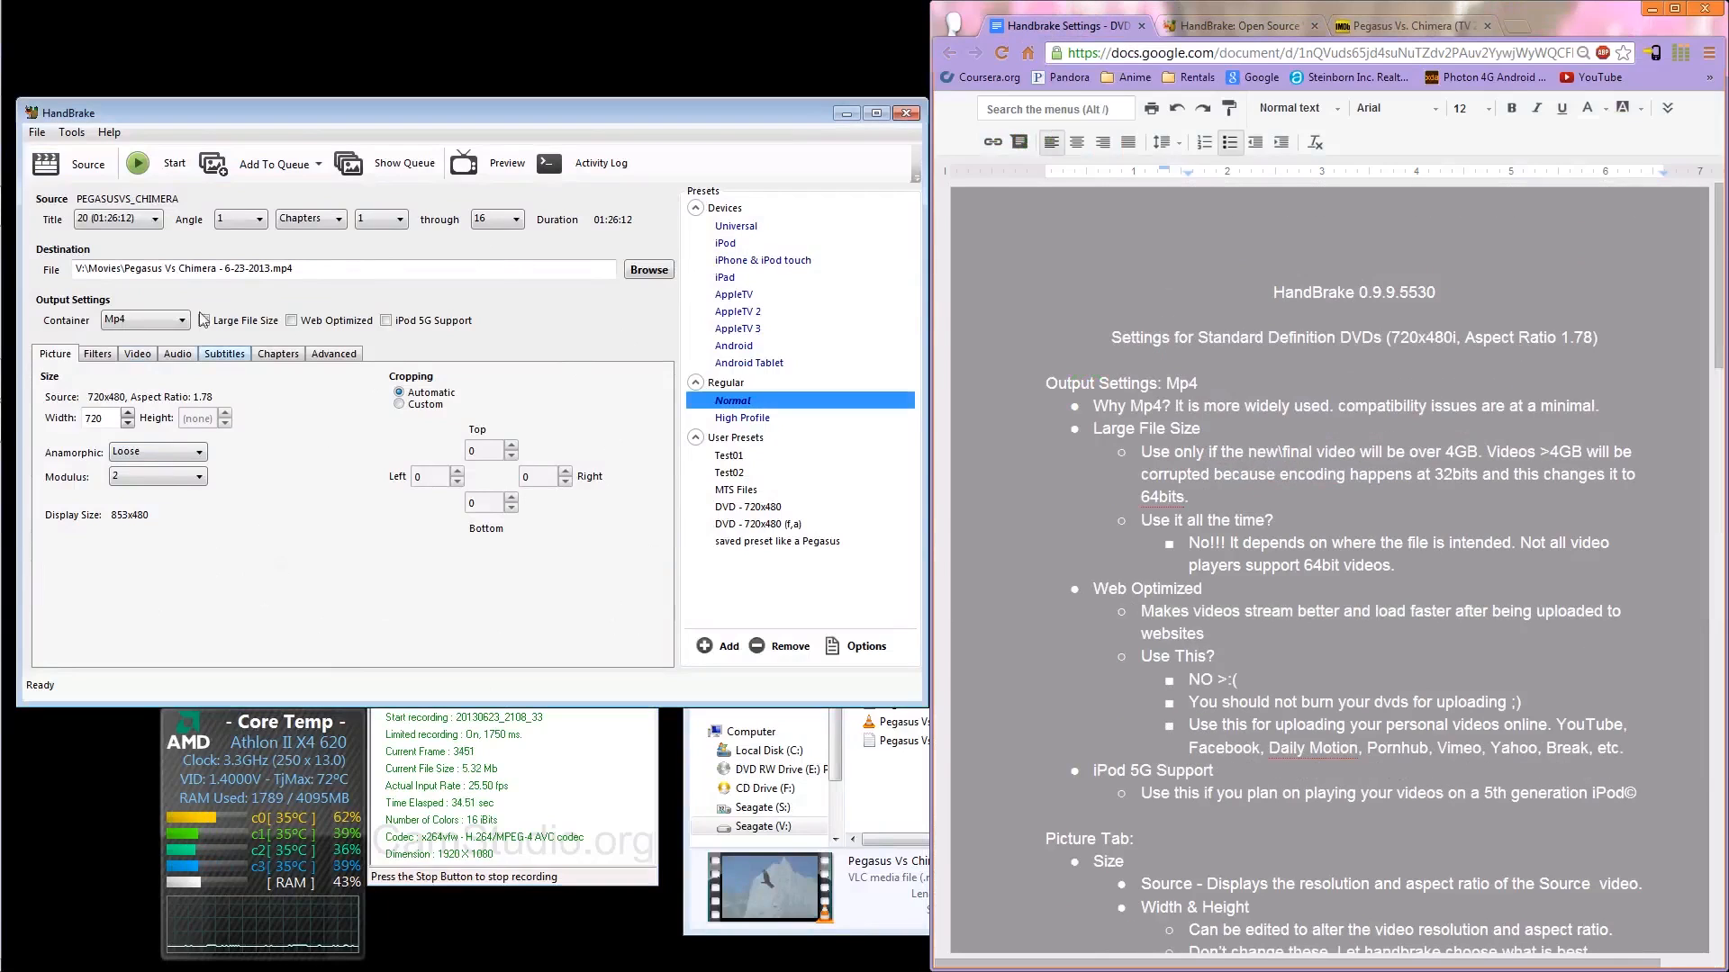
# Step: Check the DVD drive among the available sources and keep Mp4 as the output container
pyautogui.click(79, 169)
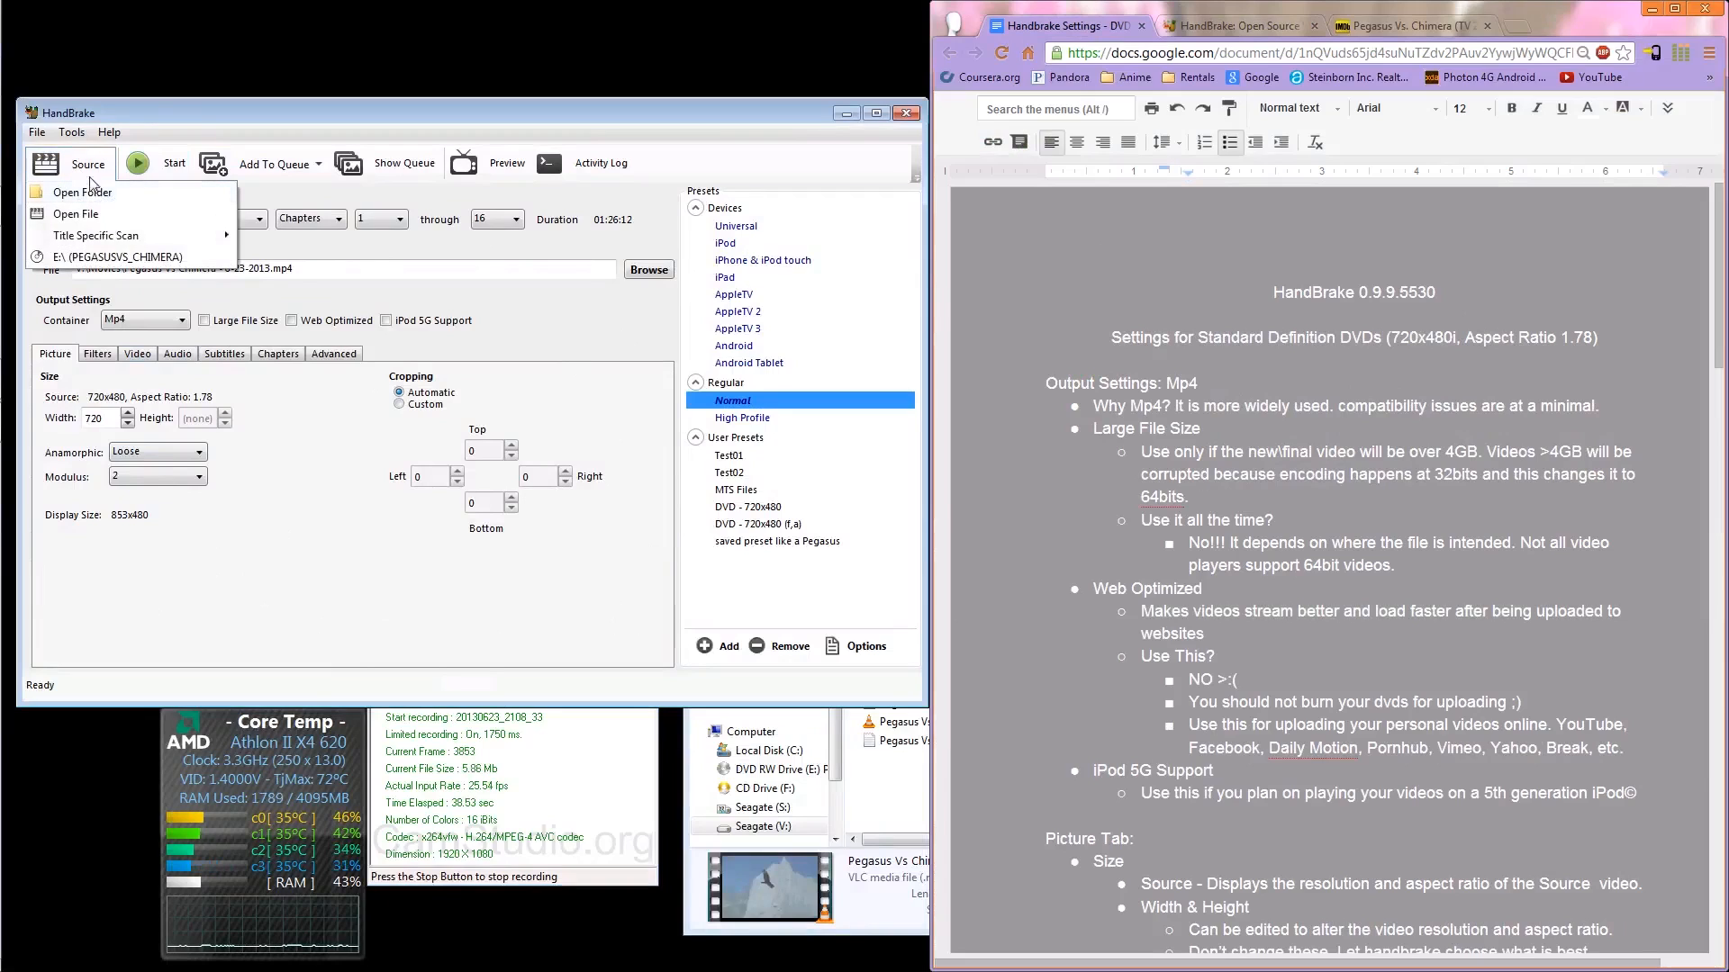
pyautogui.click(118, 260)
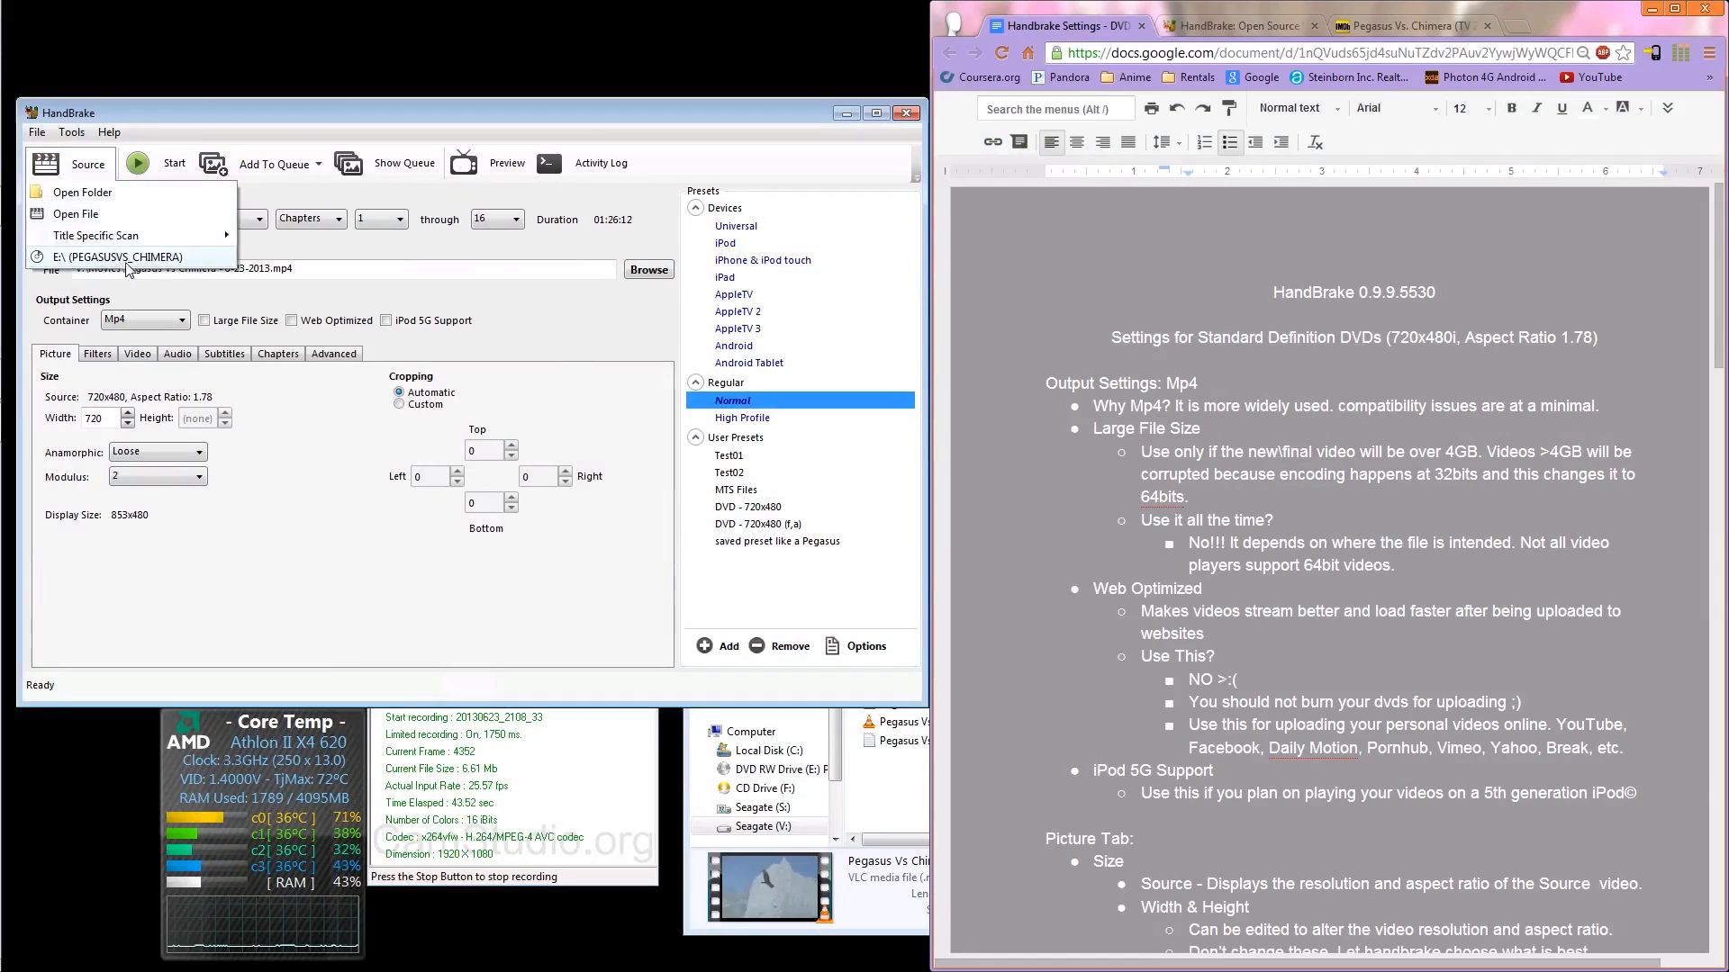
pyautogui.click(389, 269)
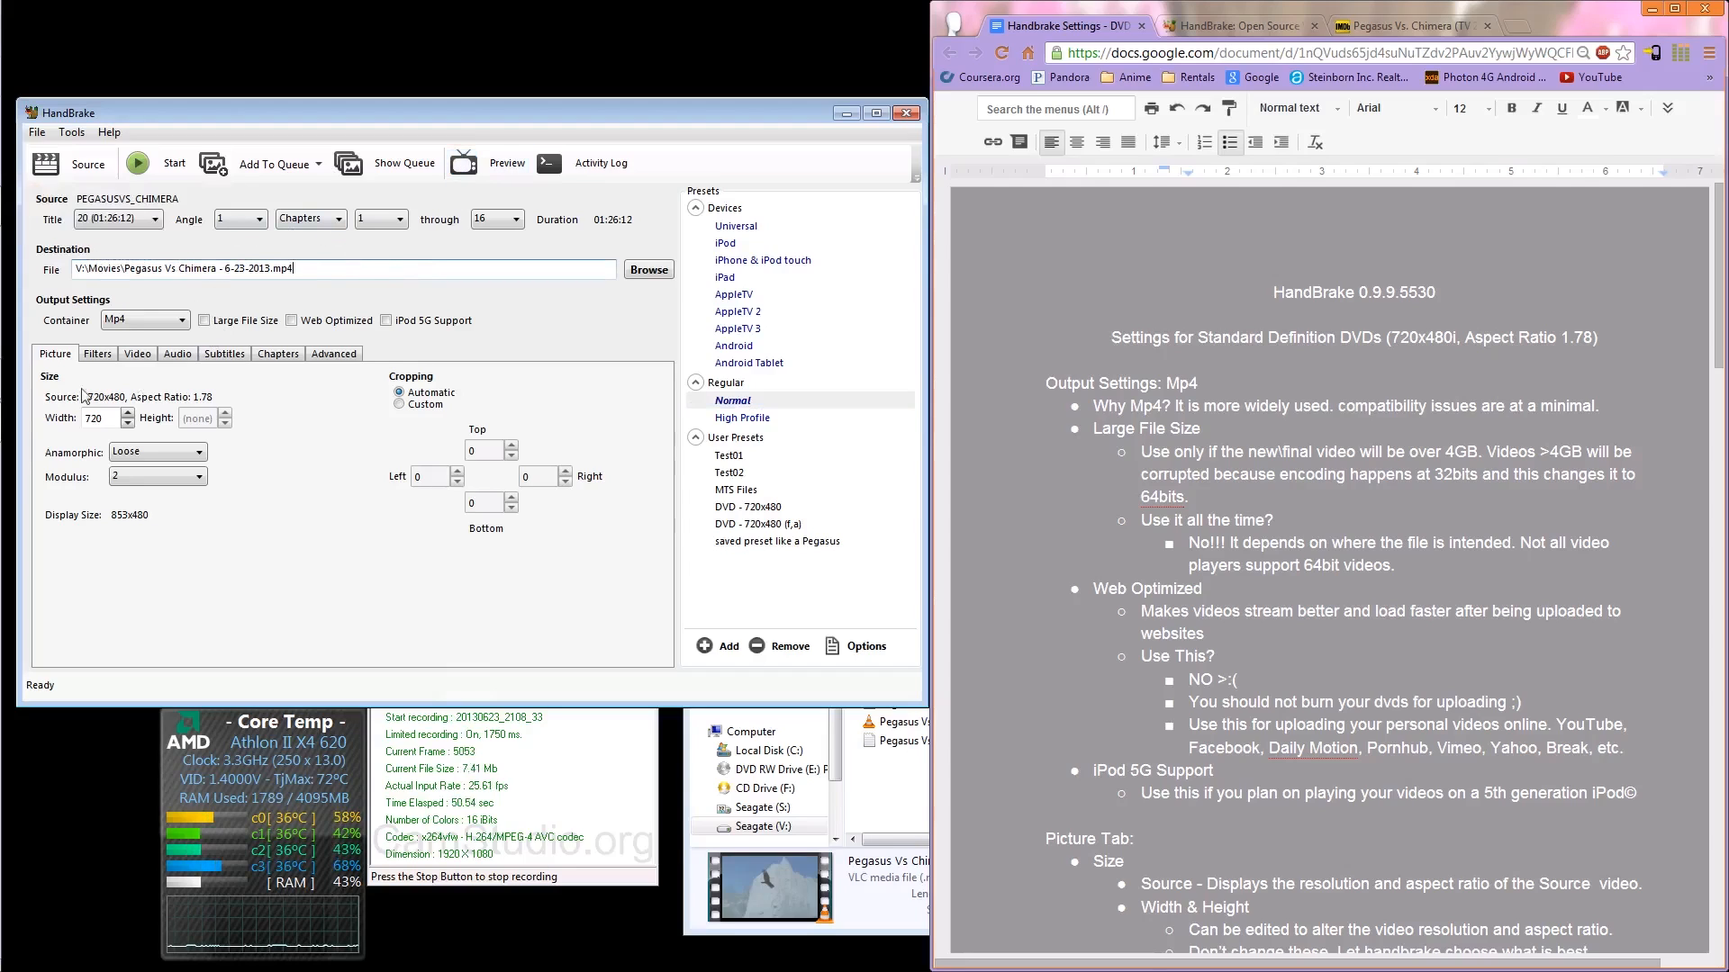
pyautogui.click(132, 321)
pyautogui.click(135, 339)
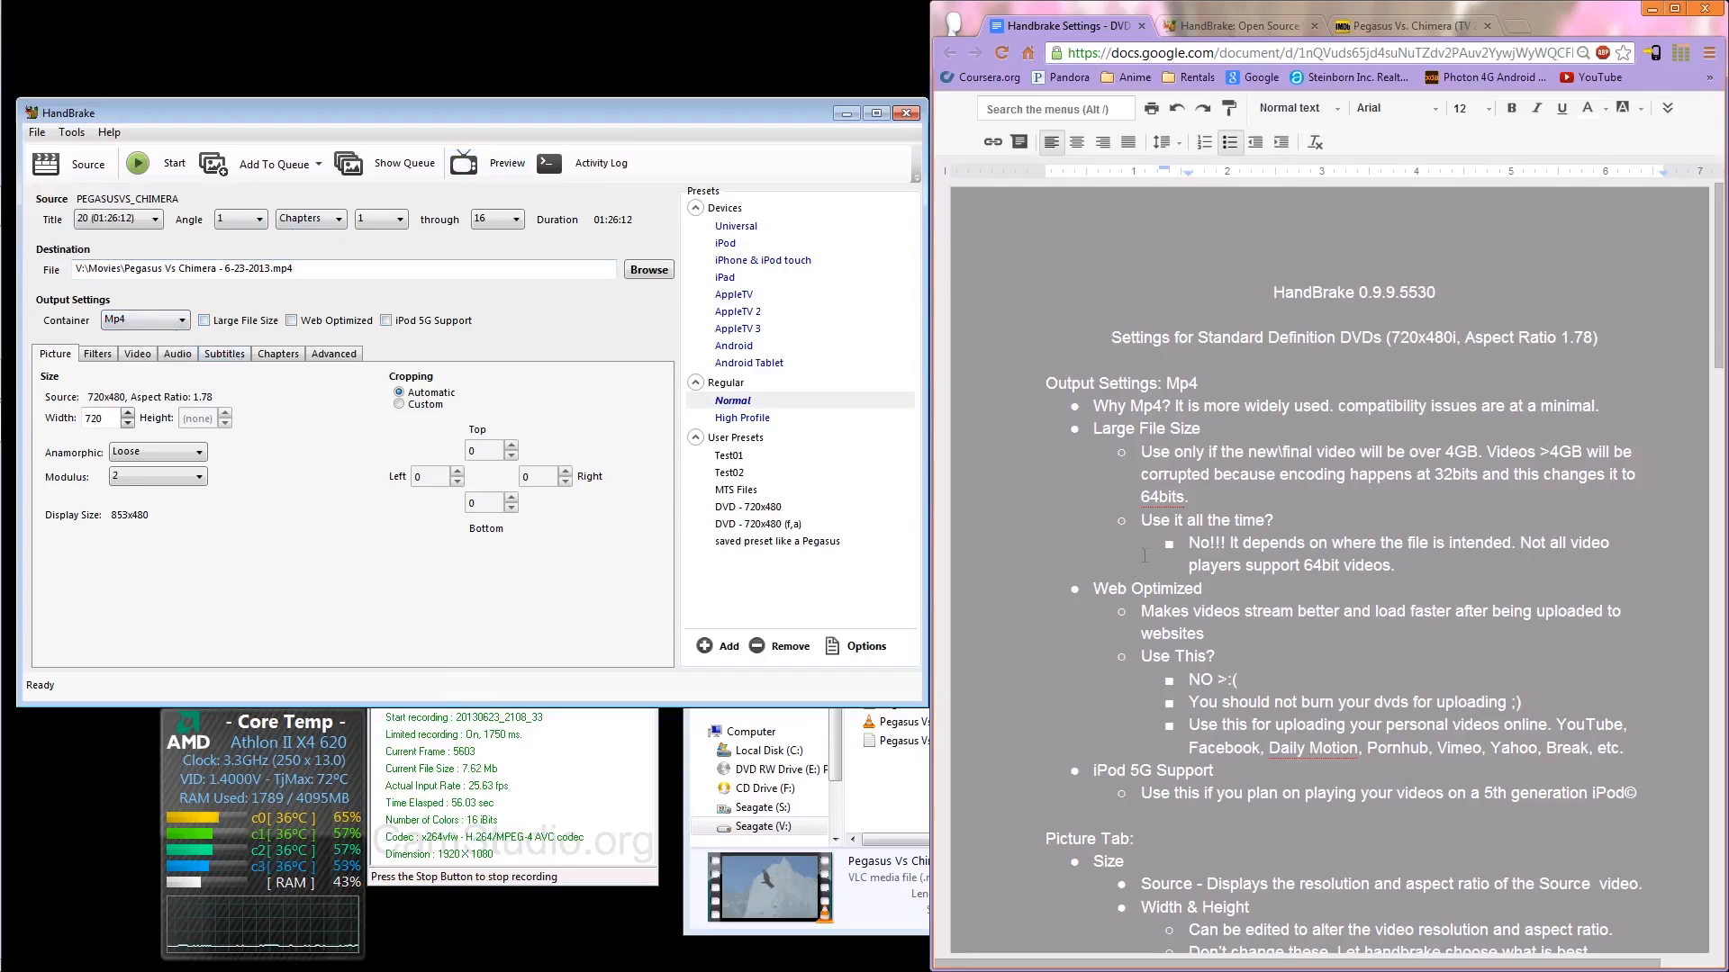
# Step: Highlight the notes on Large File Size and Web Optimized, and try both output options on and off
pyautogui.moveTo(1094, 430); pyautogui.dragTo(1416, 702)
pyautogui.click(306, 526)
pyautogui.click(226, 330)
pyautogui.click(226, 329)
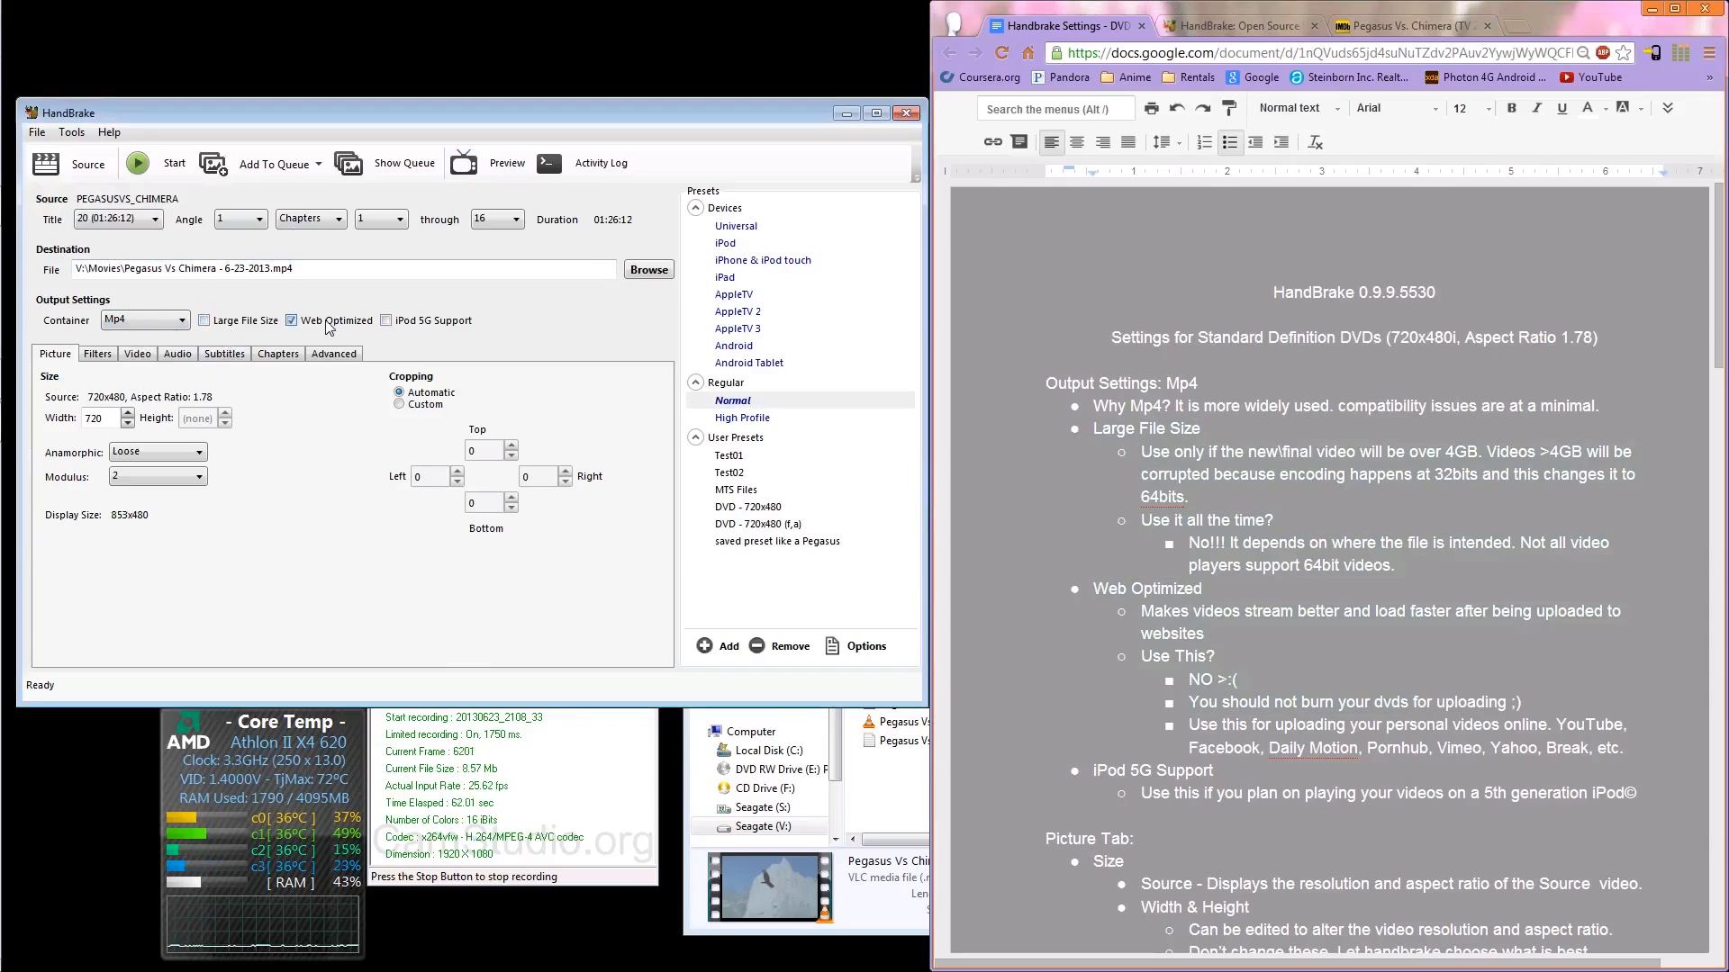
pyautogui.click(329, 329)
pyautogui.click(330, 329)
pyautogui.click(290, 320)
pyautogui.click(444, 323)
# Step: Set the picture width to 710, and set the Detelecine and Decomb filters to Default
pyautogui.click(128, 423)
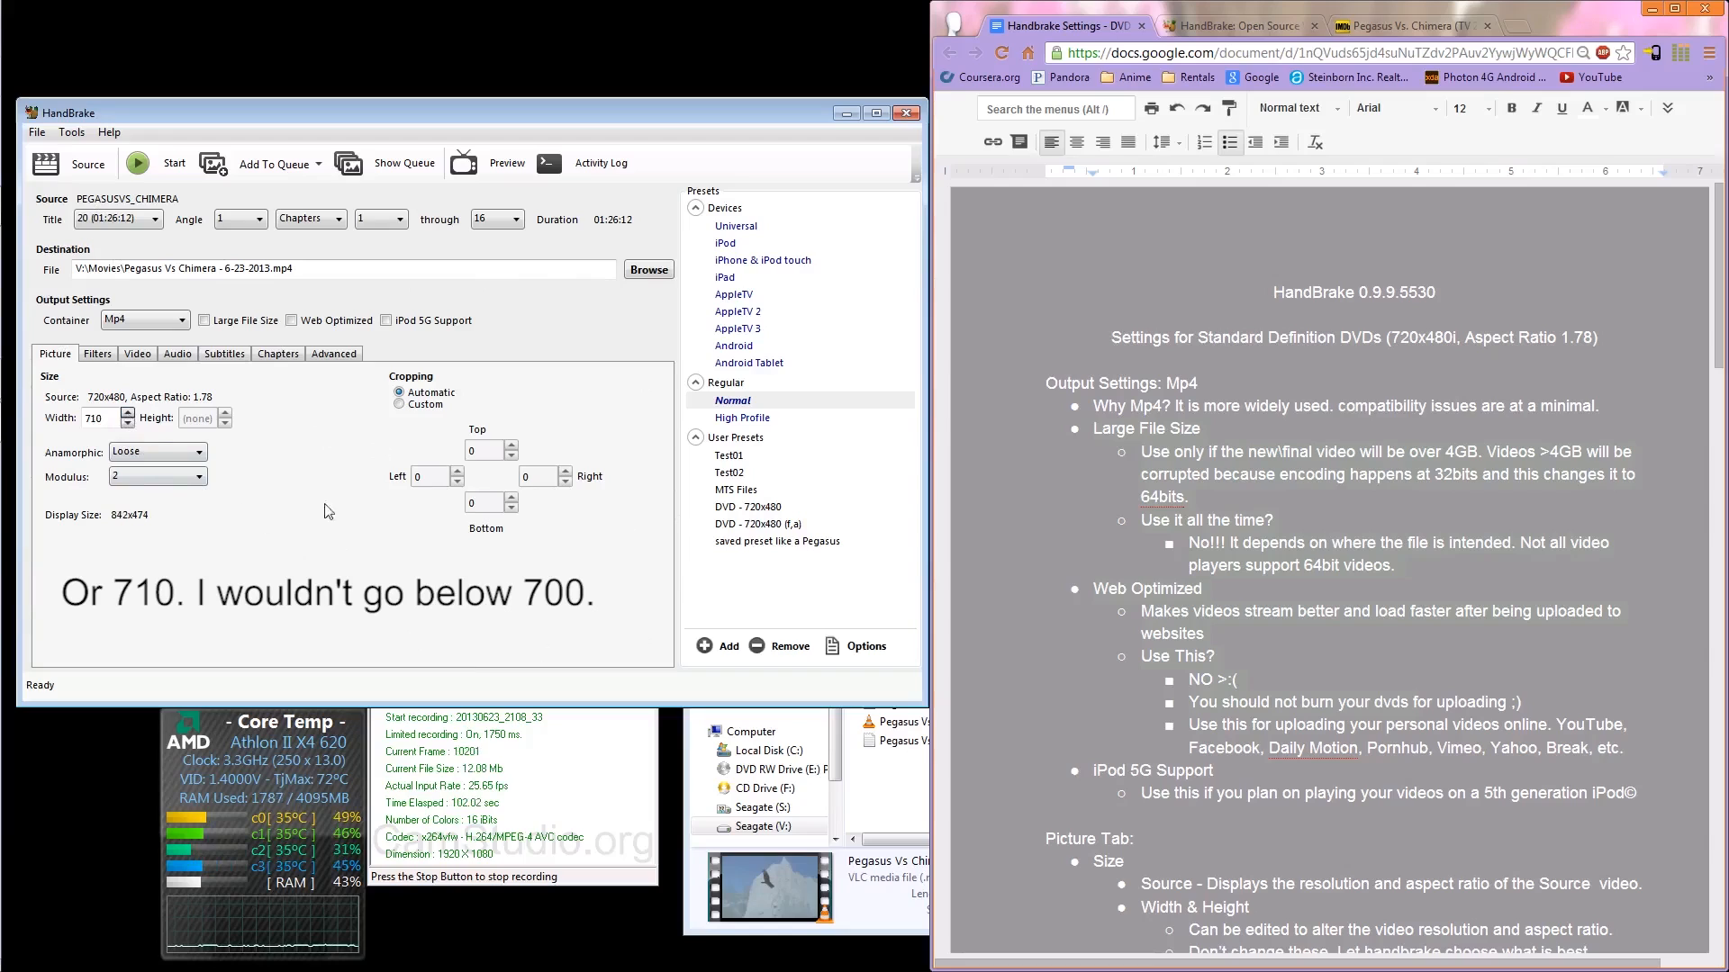
pyautogui.click(107, 357)
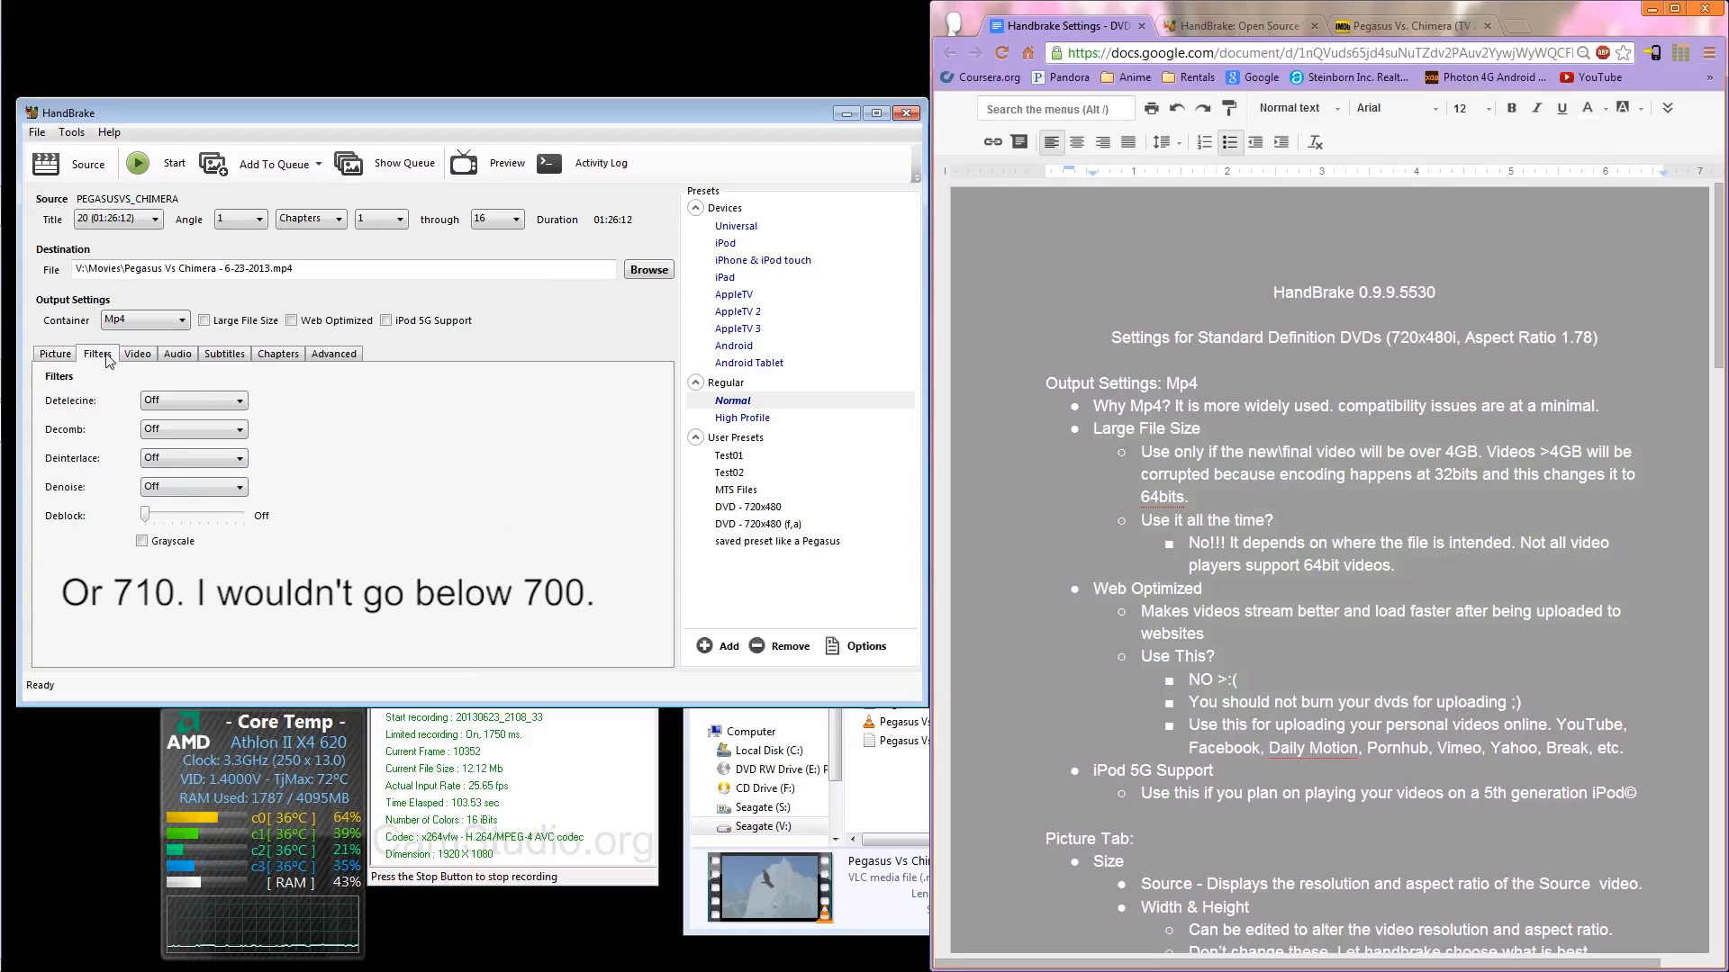
pyautogui.click(176, 398)
pyautogui.click(176, 441)
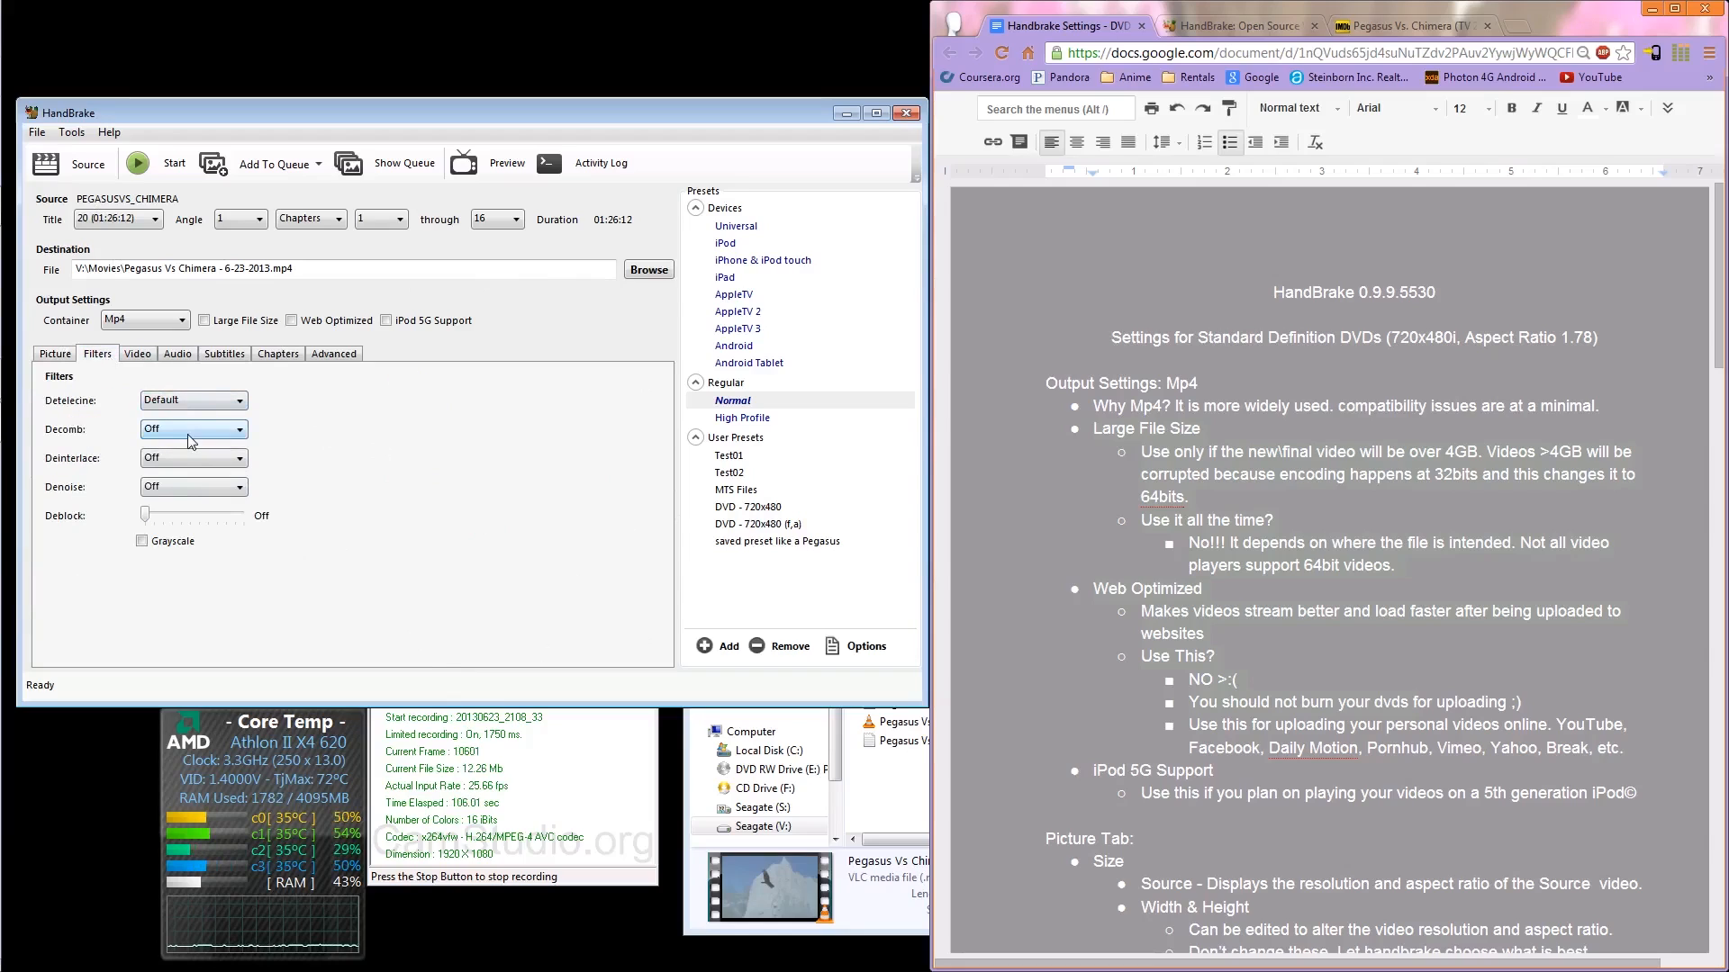
pyautogui.click(188, 435)
pyautogui.click(184, 470)
# Step: Look at the Movies folder as the output file's save location and leave without saving
pyautogui.click(648, 269)
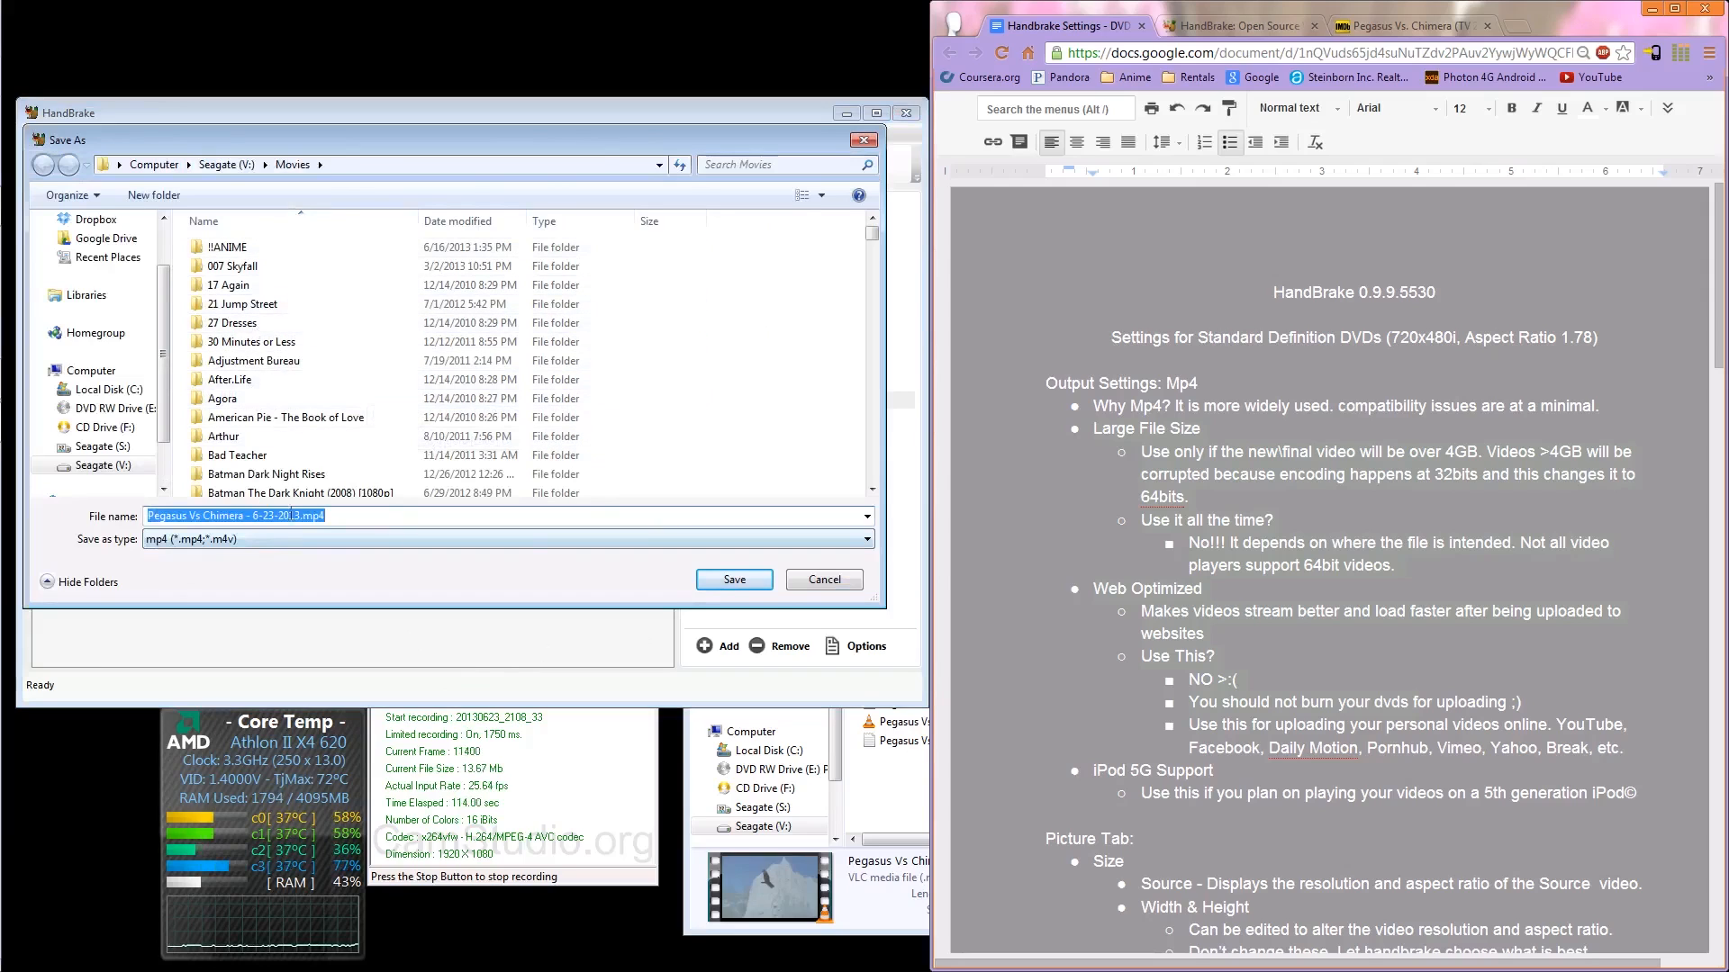
pyautogui.click(796, 583)
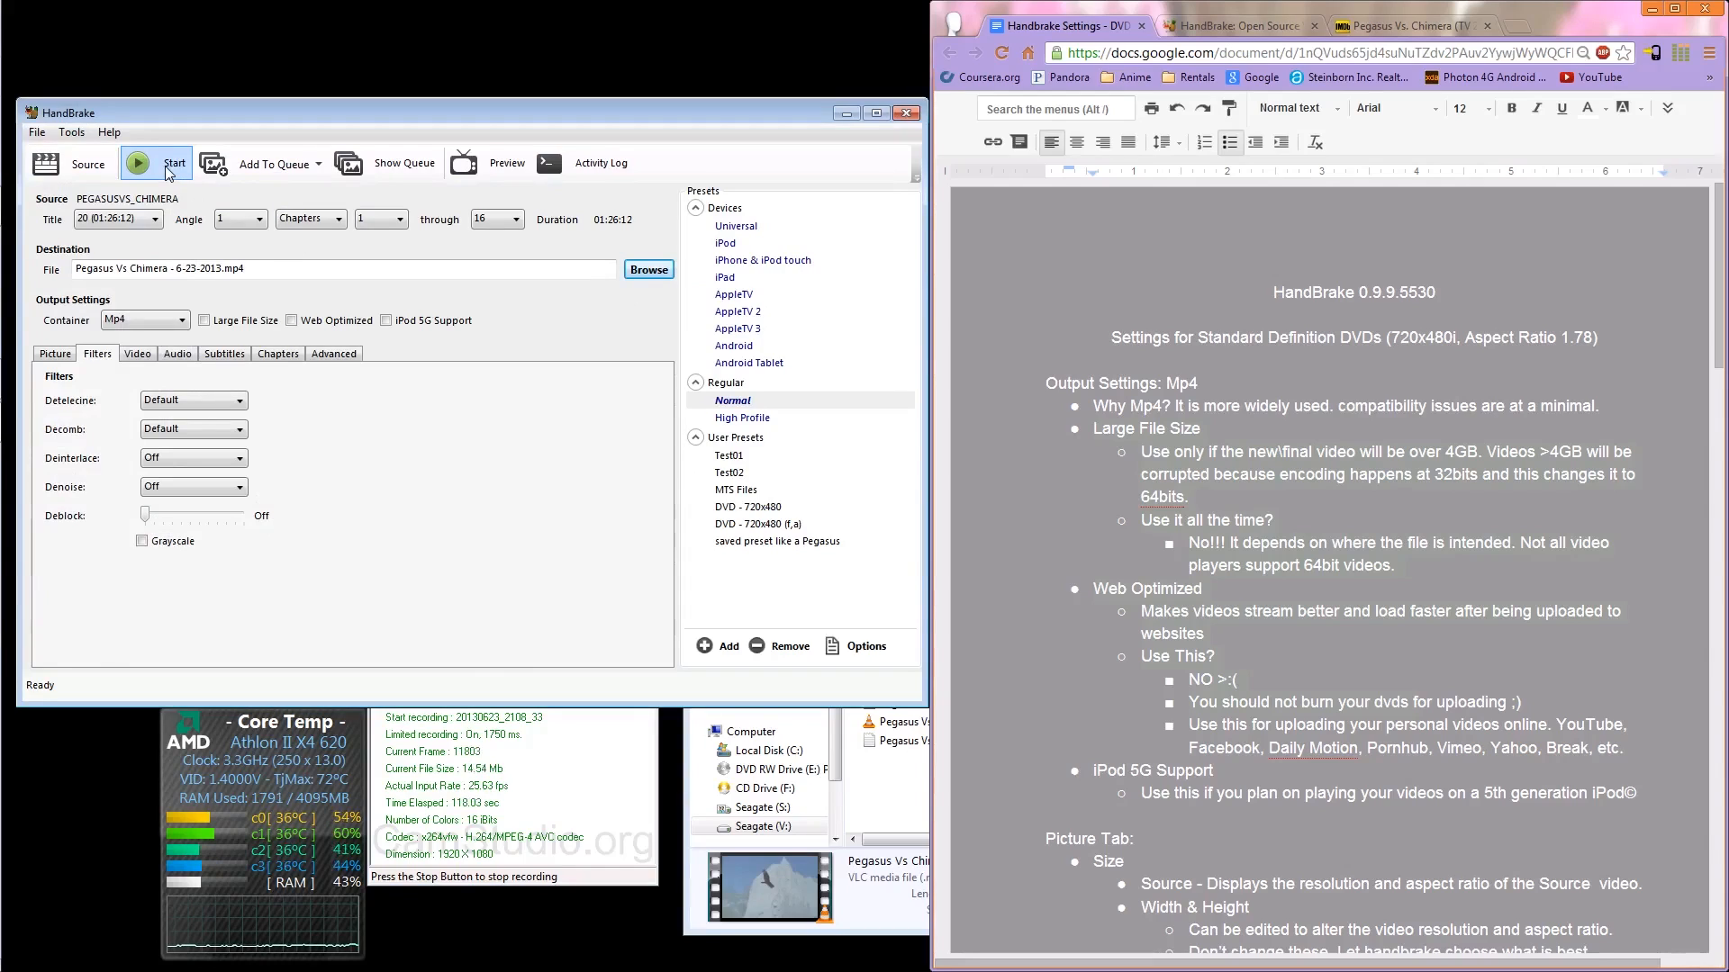
# Step: Set the picture width to 720
pyautogui.click(55, 354)
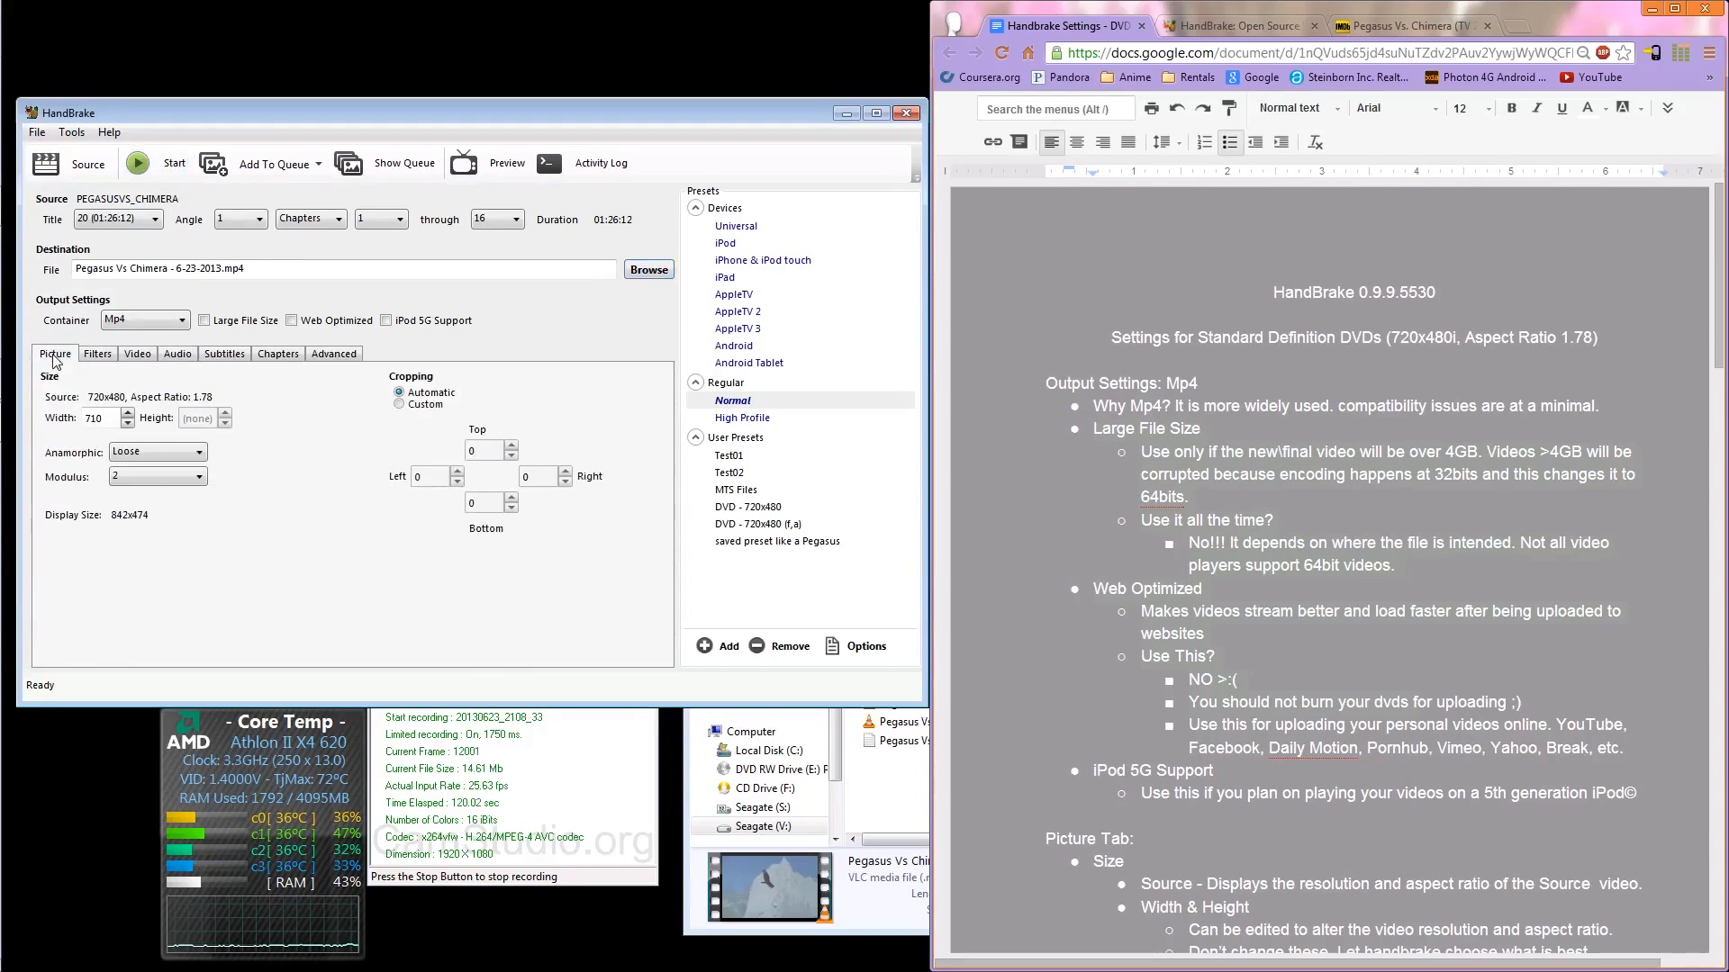
pyautogui.click(128, 413)
pyautogui.click(127, 413)
# Step: Try the Strict anamorphic mode, return it to Loose, and set the modulus to 2
pyautogui.click(187, 458)
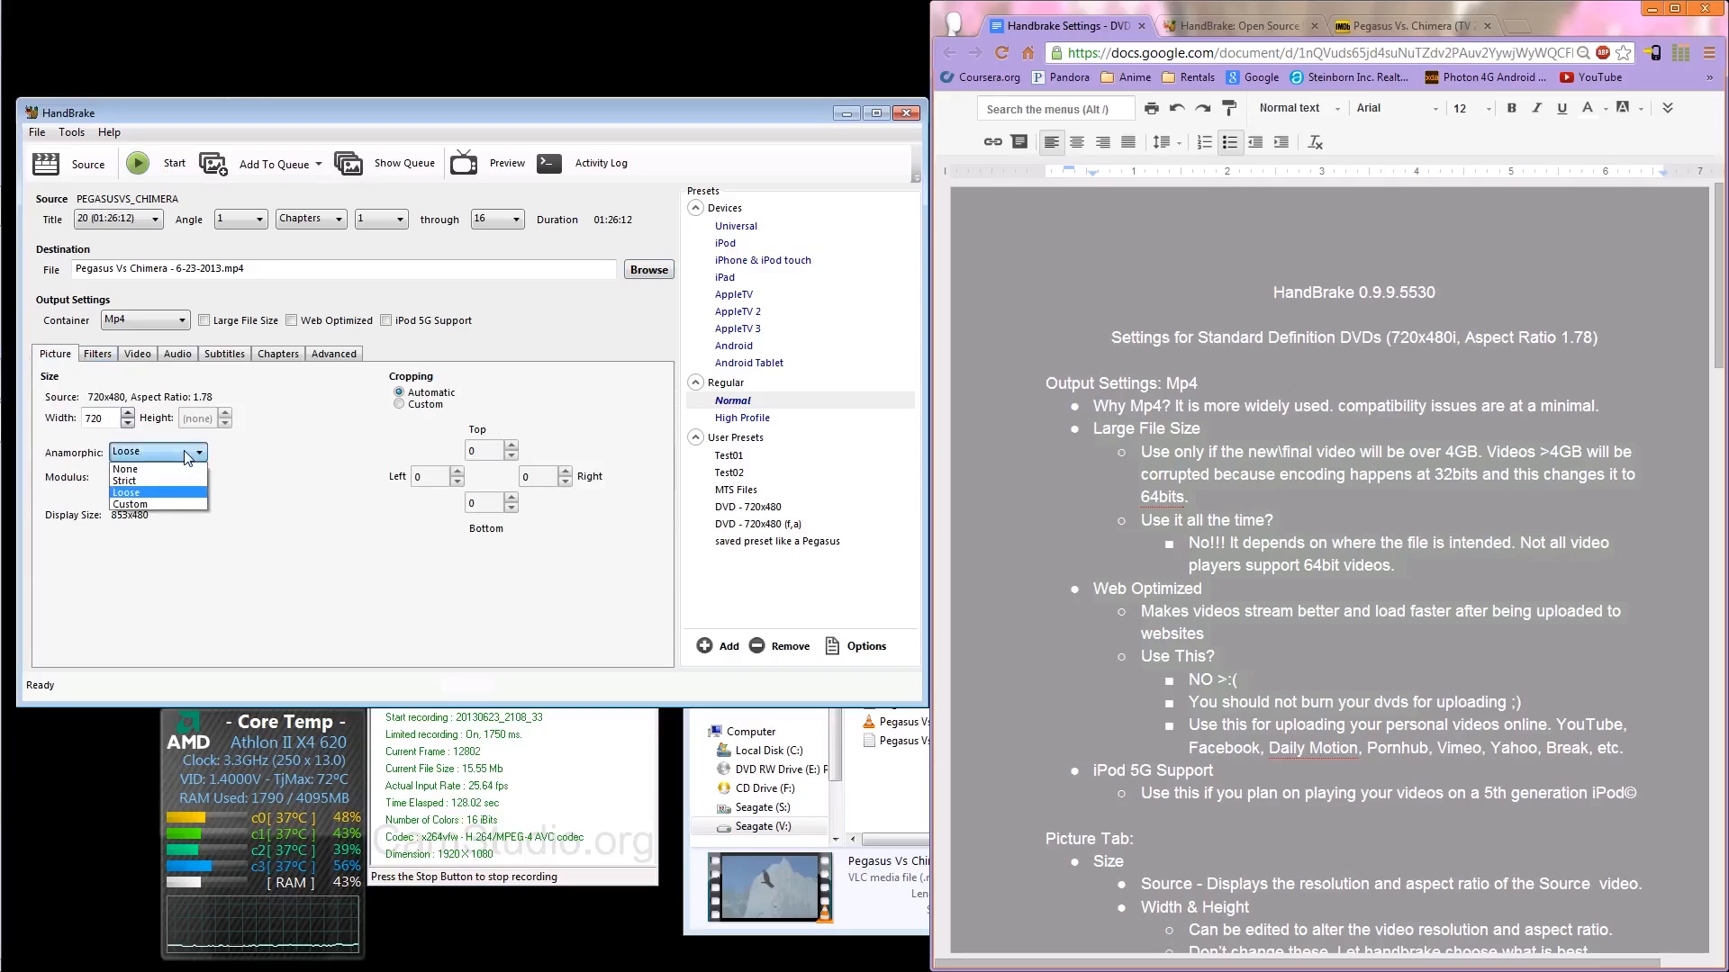
pyautogui.click(130, 481)
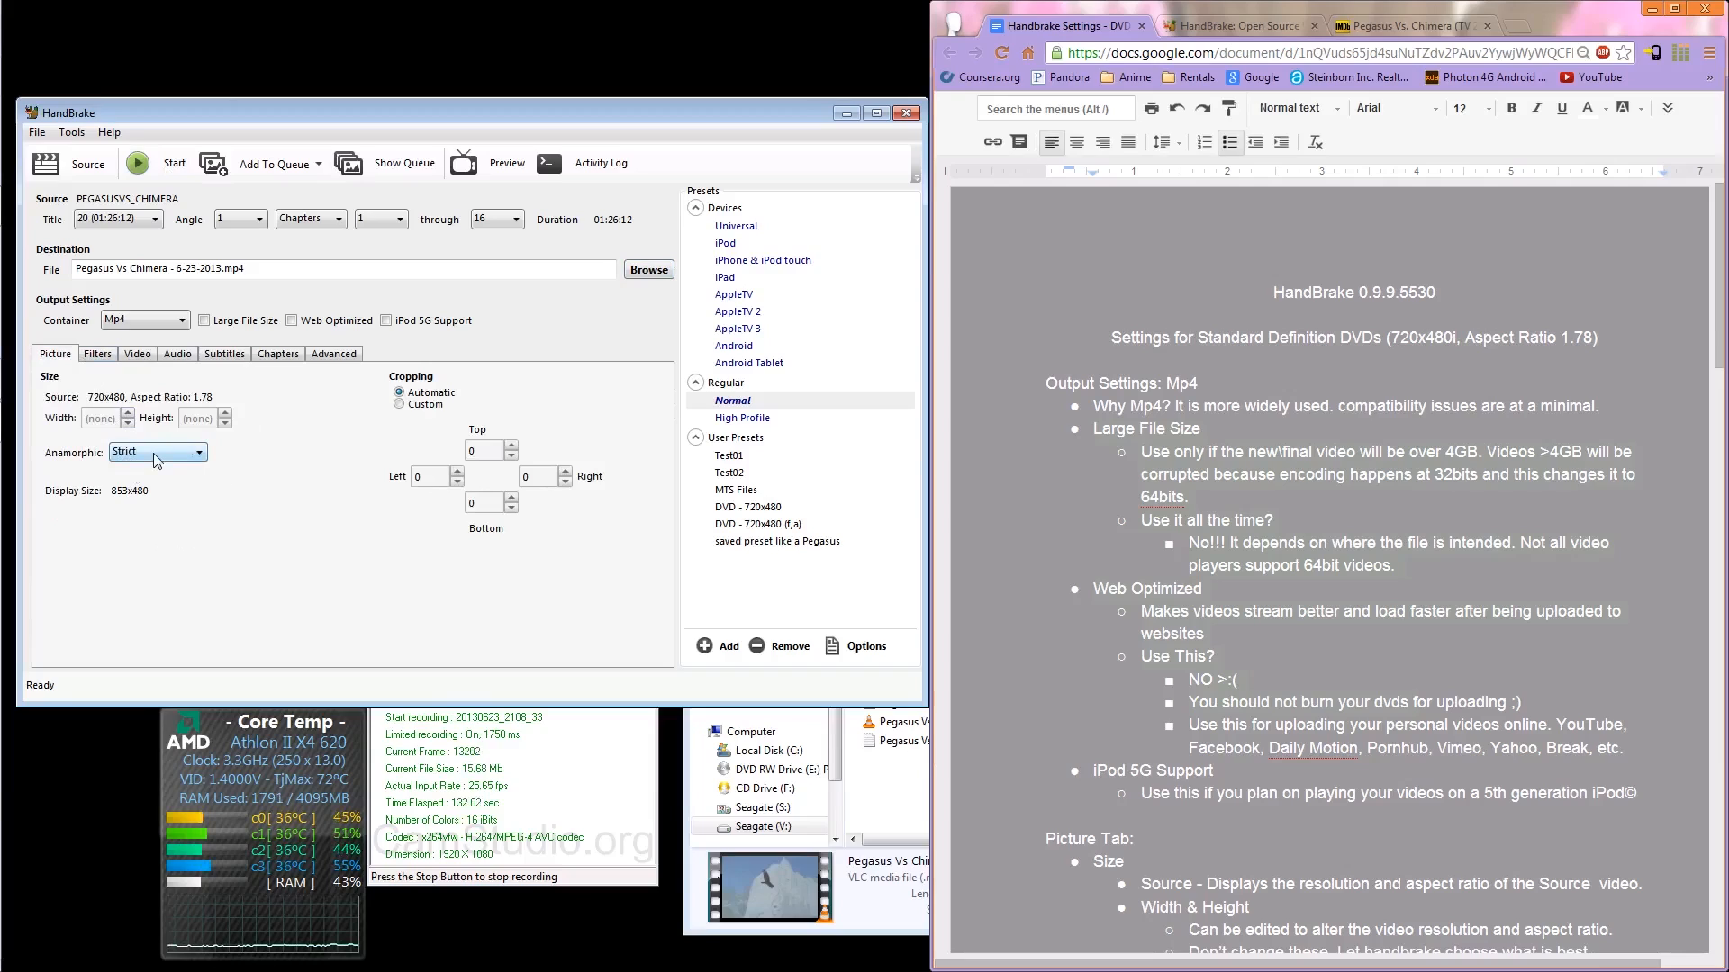
pyautogui.click(156, 455)
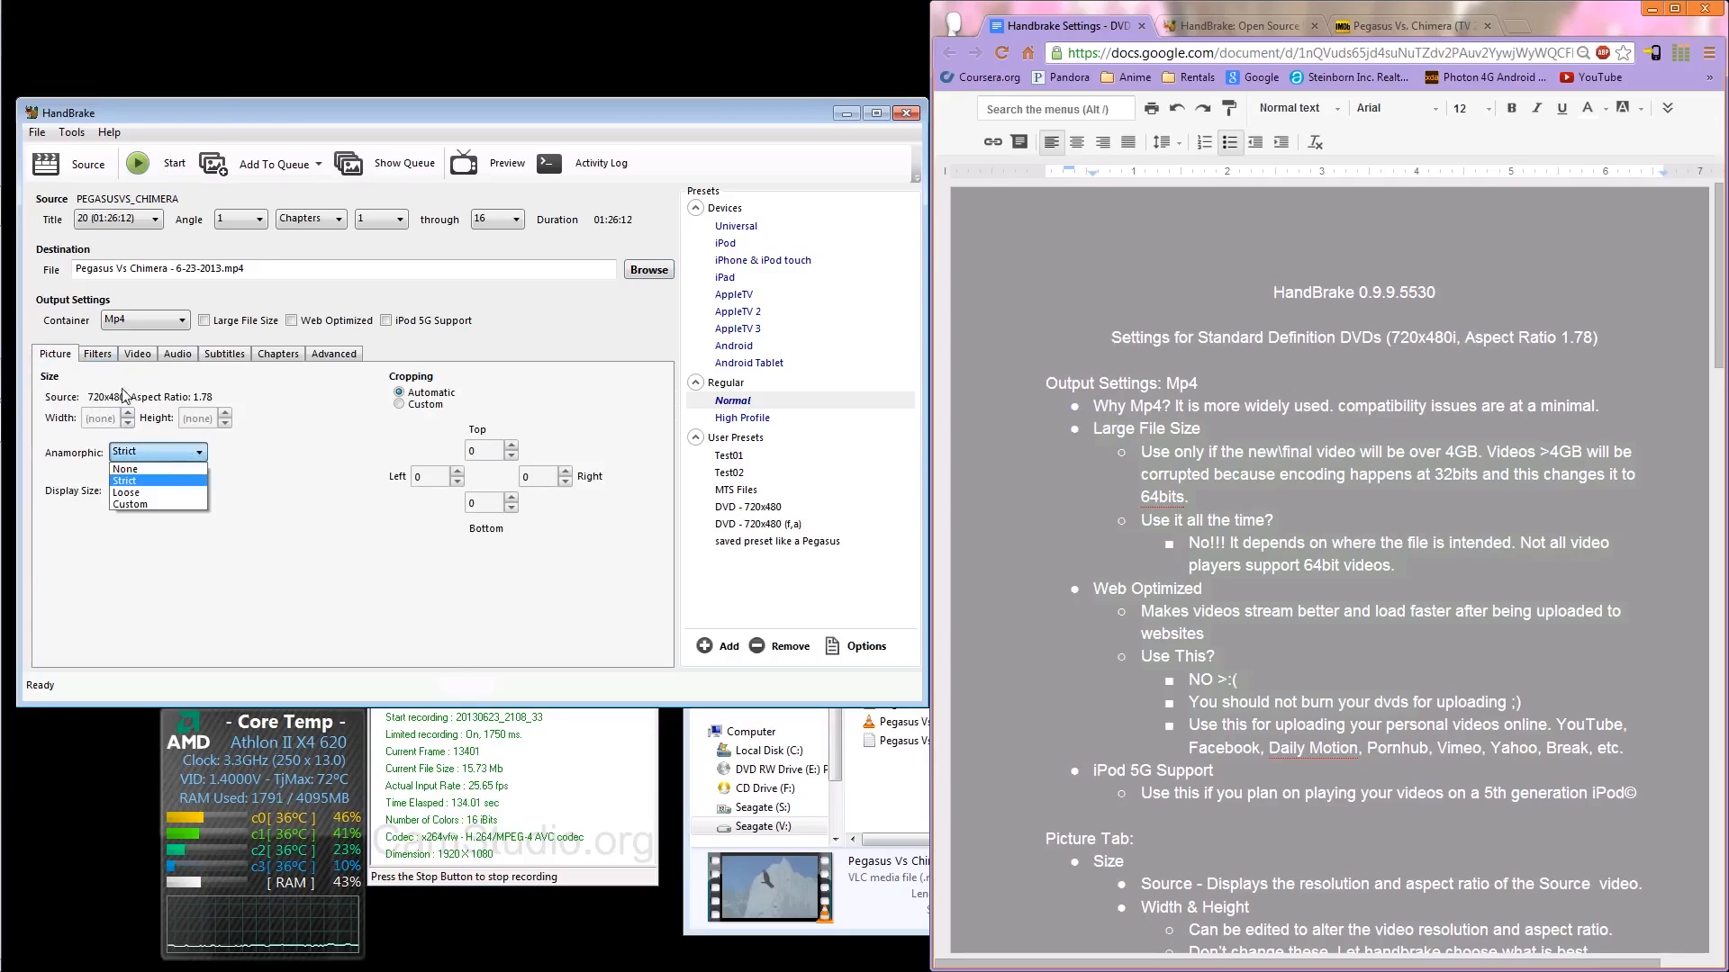
pyautogui.click(135, 493)
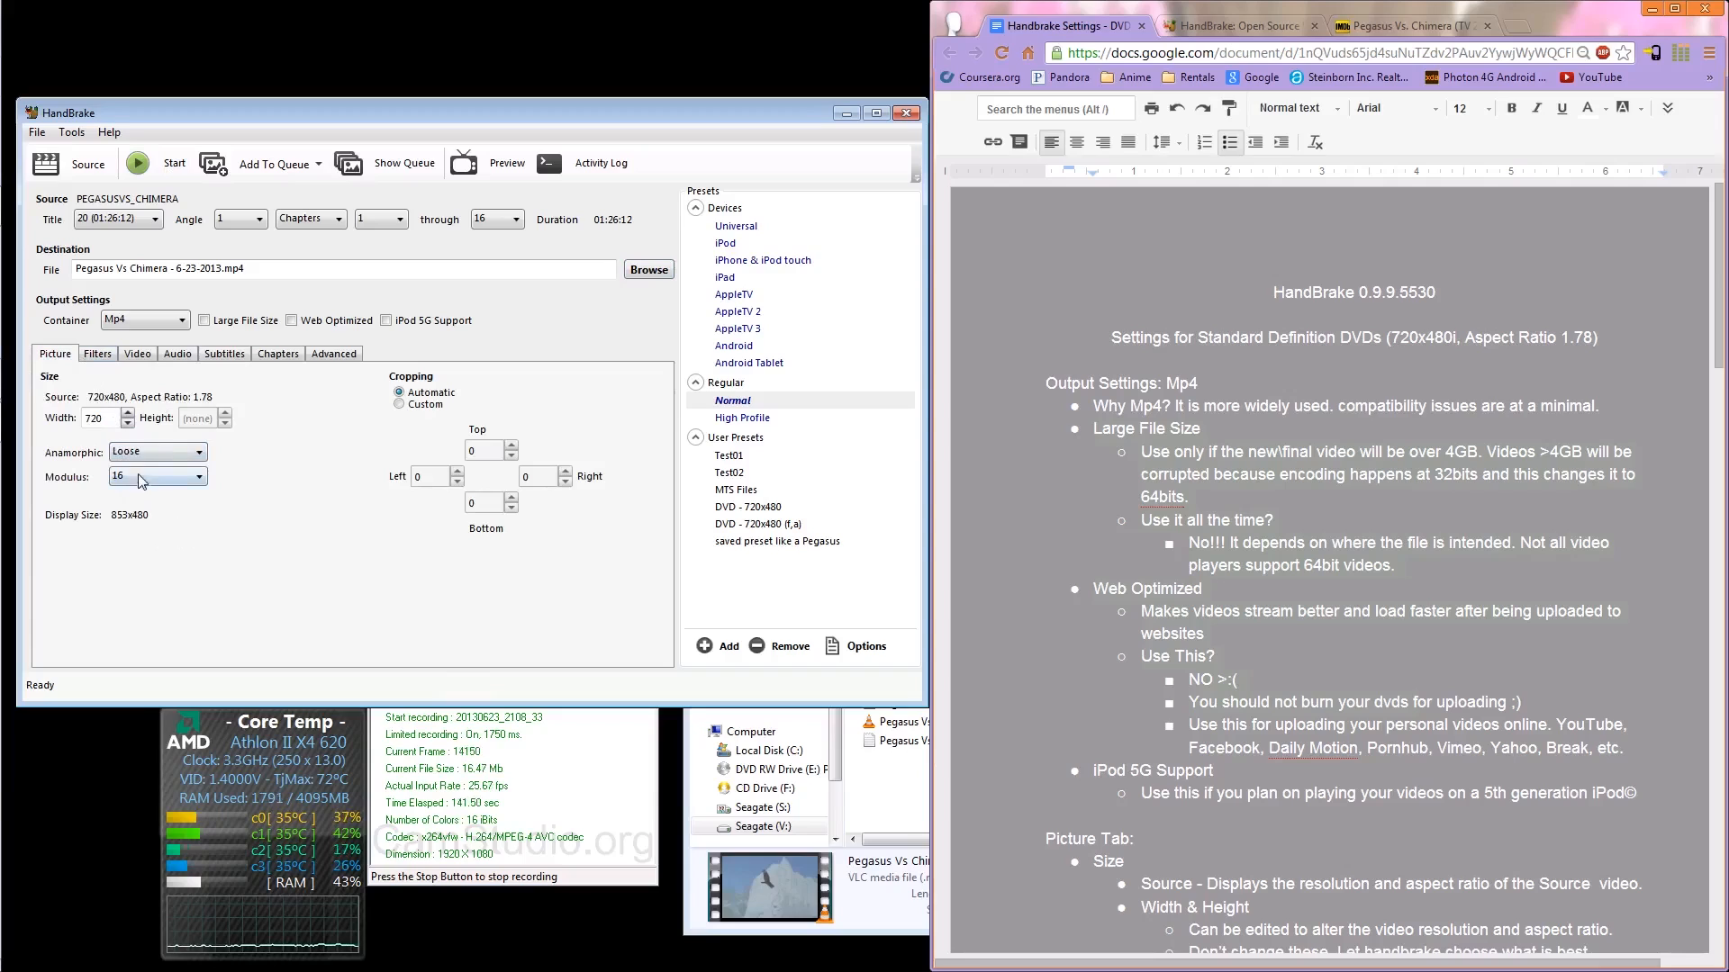
pyautogui.click(142, 478)
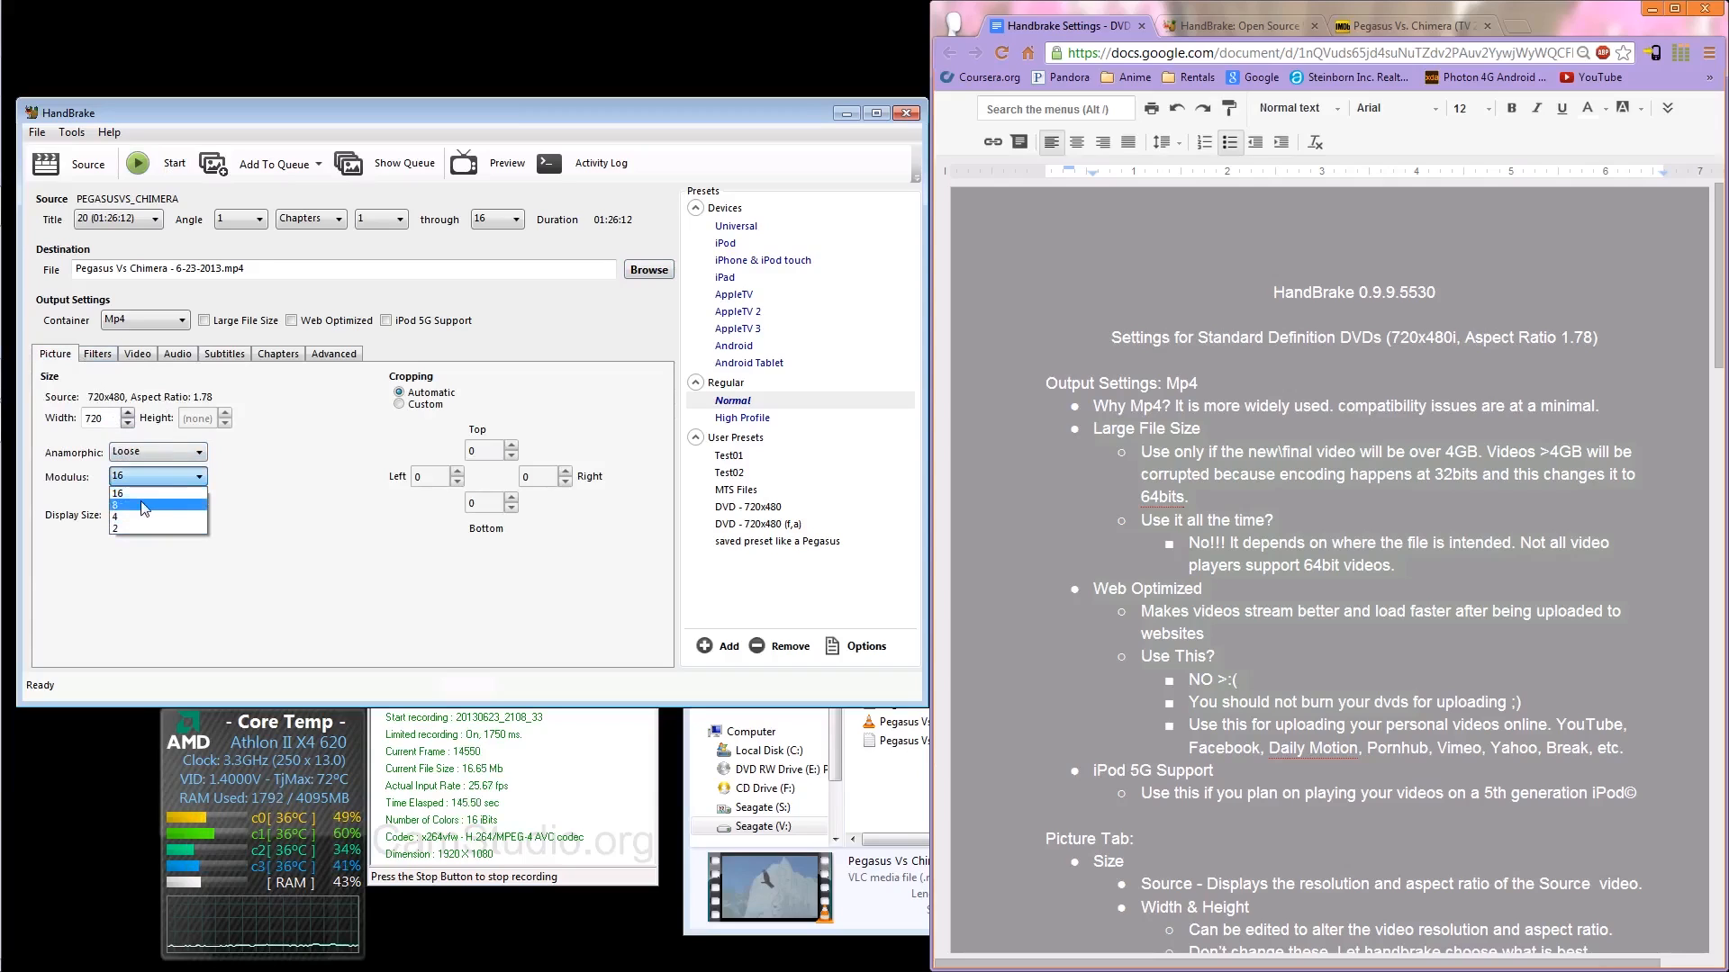
pyautogui.click(144, 528)
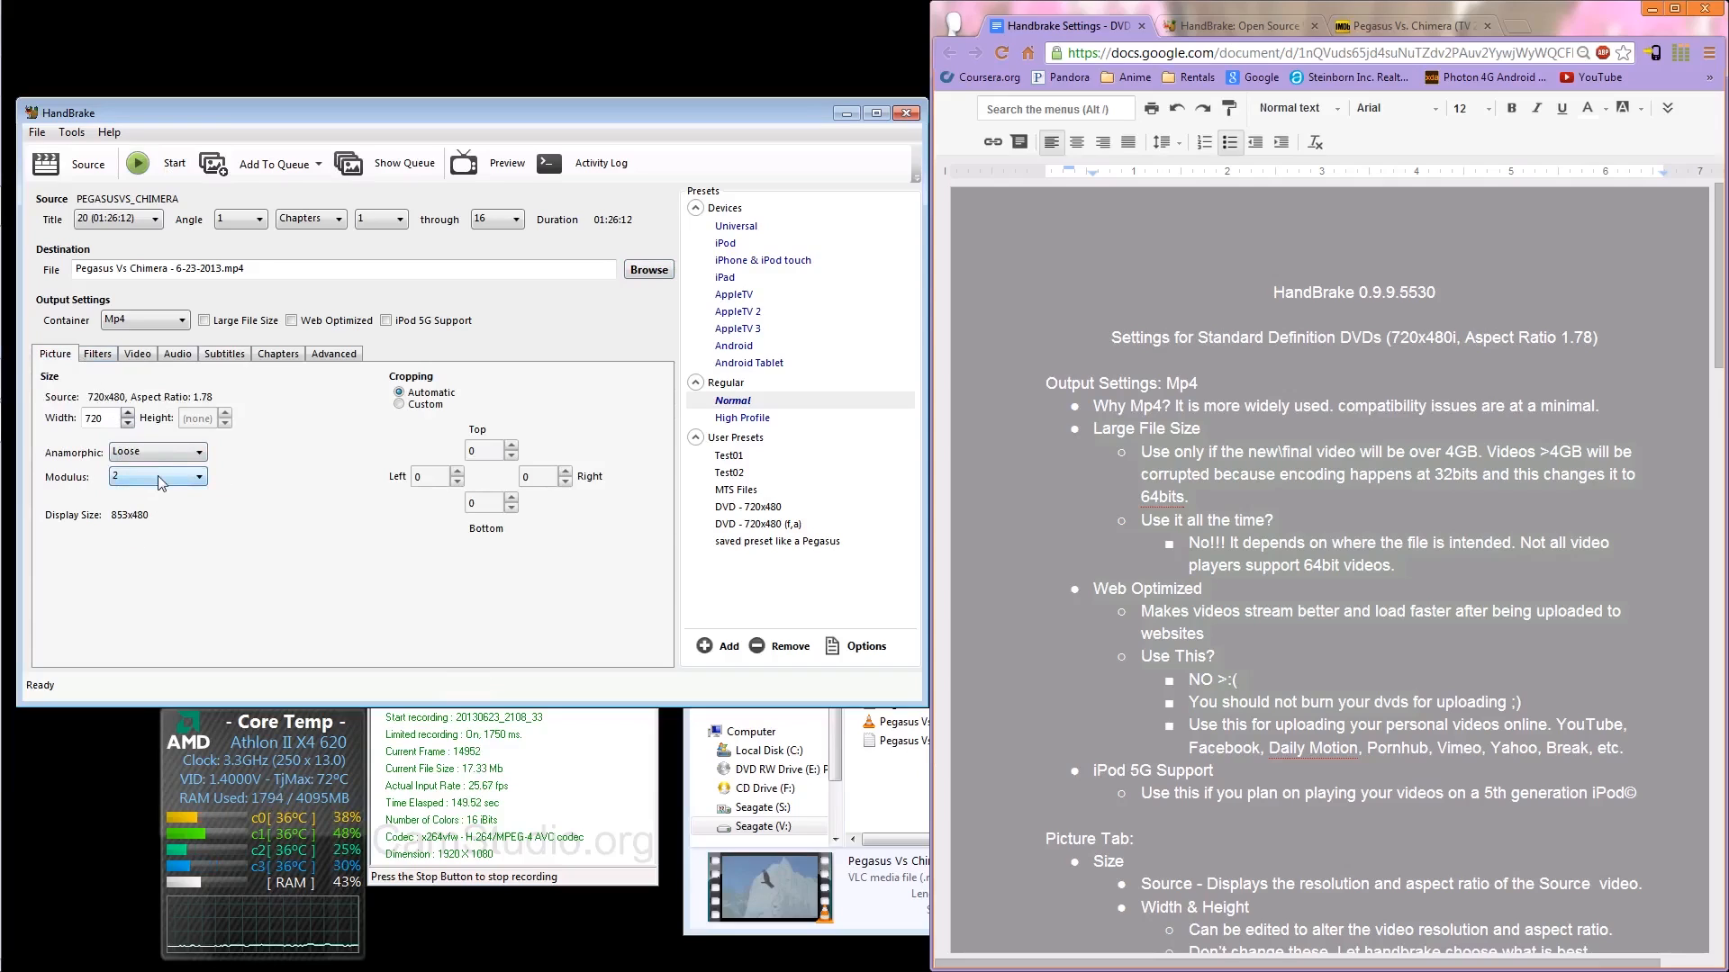
# Step: Try a different modulus and some width adjustments, and set the anamorphic mode to Strict
pyautogui.click(144, 477)
pyautogui.click(144, 502)
pyautogui.click(127, 413)
pyautogui.click(128, 413)
pyautogui.click(127, 422)
pyautogui.click(157, 452)
pyautogui.click(144, 480)
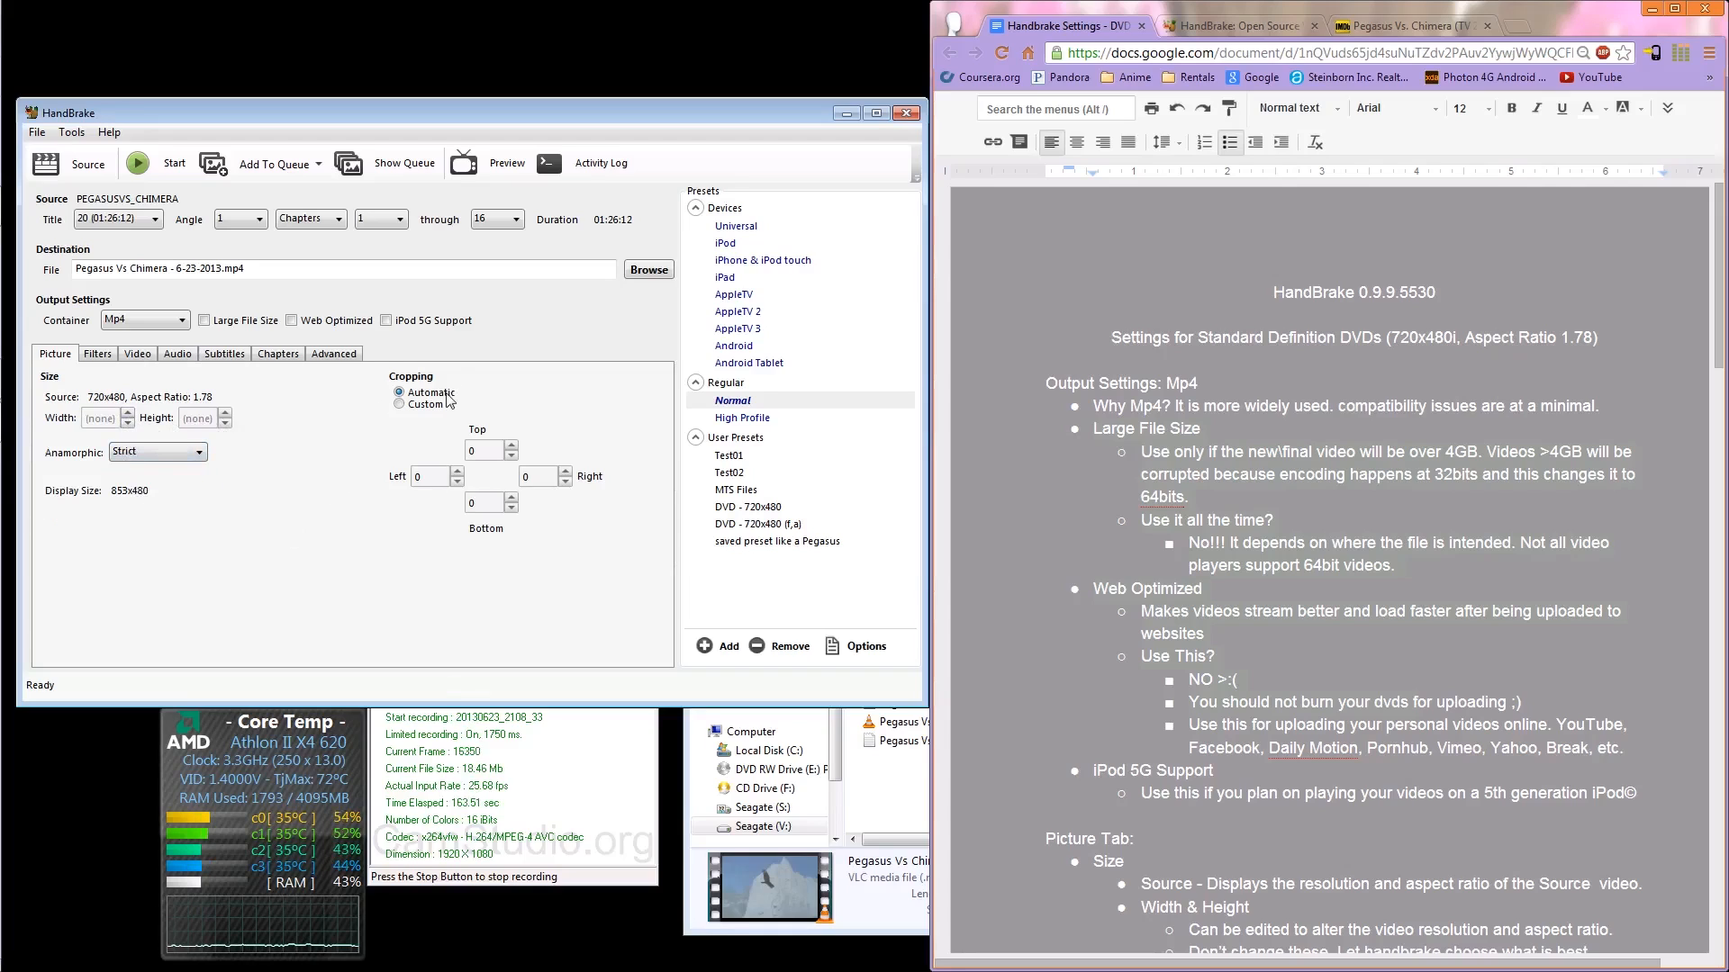
# Step: Read the notes on the filter settings and check the options offered for Detelecine
pyautogui.click(99, 354)
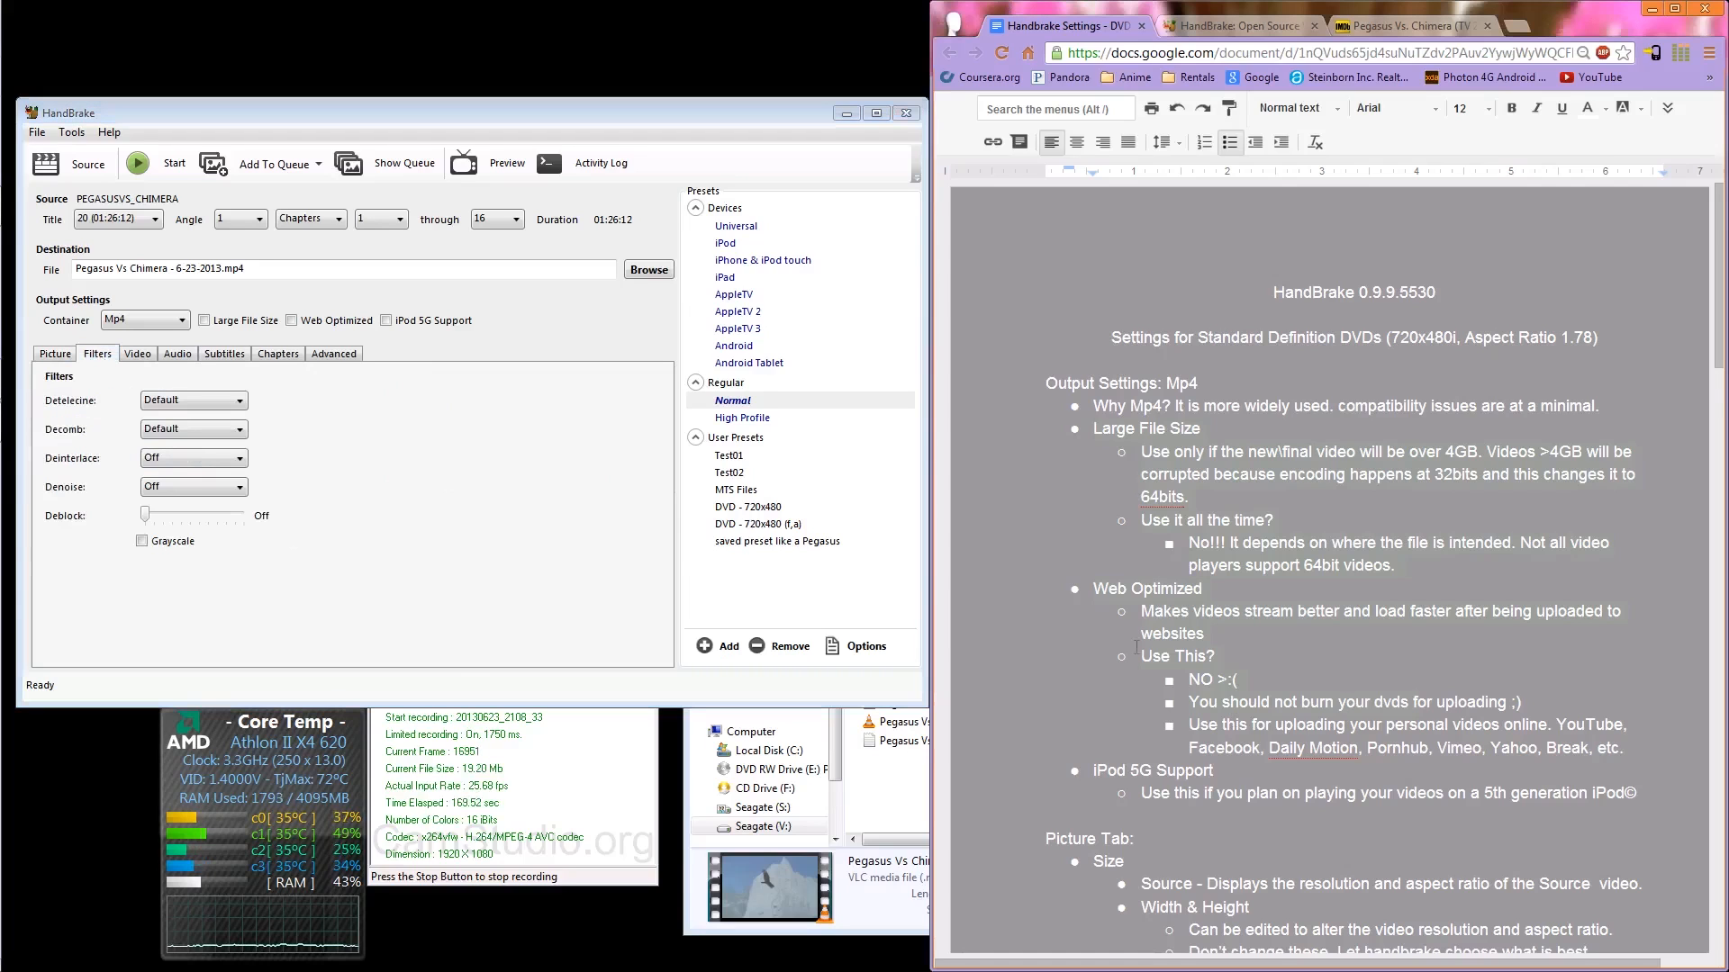
pyautogui.scroll(-6, 1159, 609)
pyautogui.scroll(-8, 1143, 654)
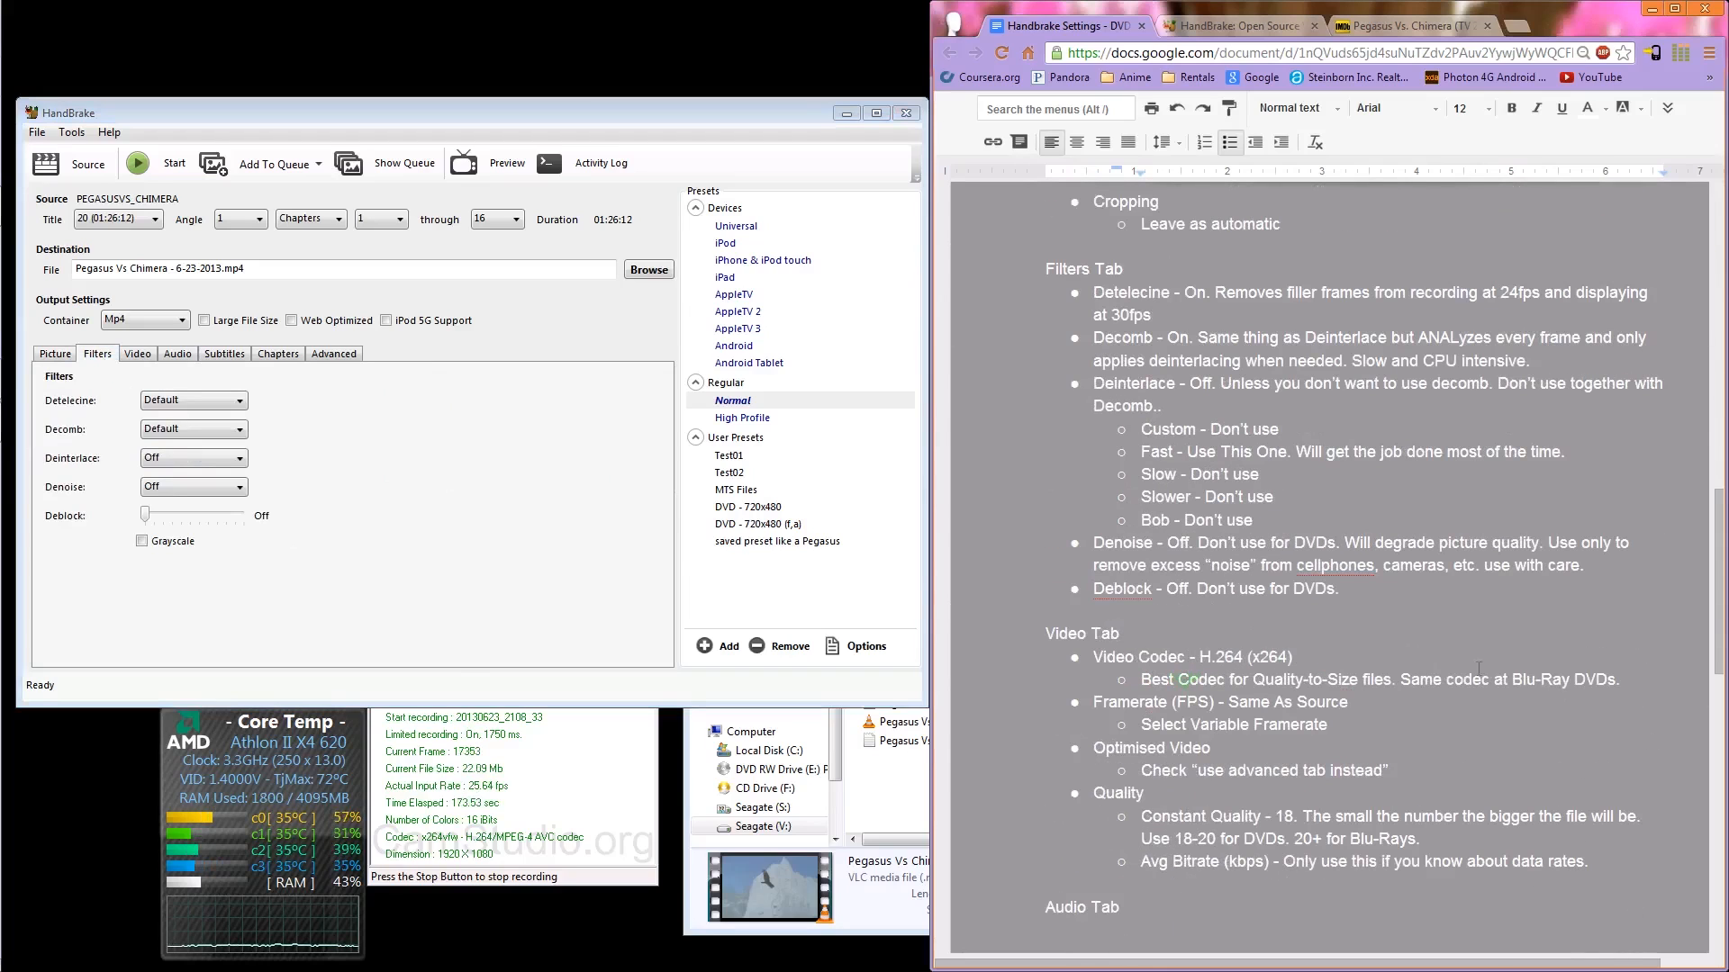
pyautogui.click(183, 404)
pyautogui.click(183, 403)
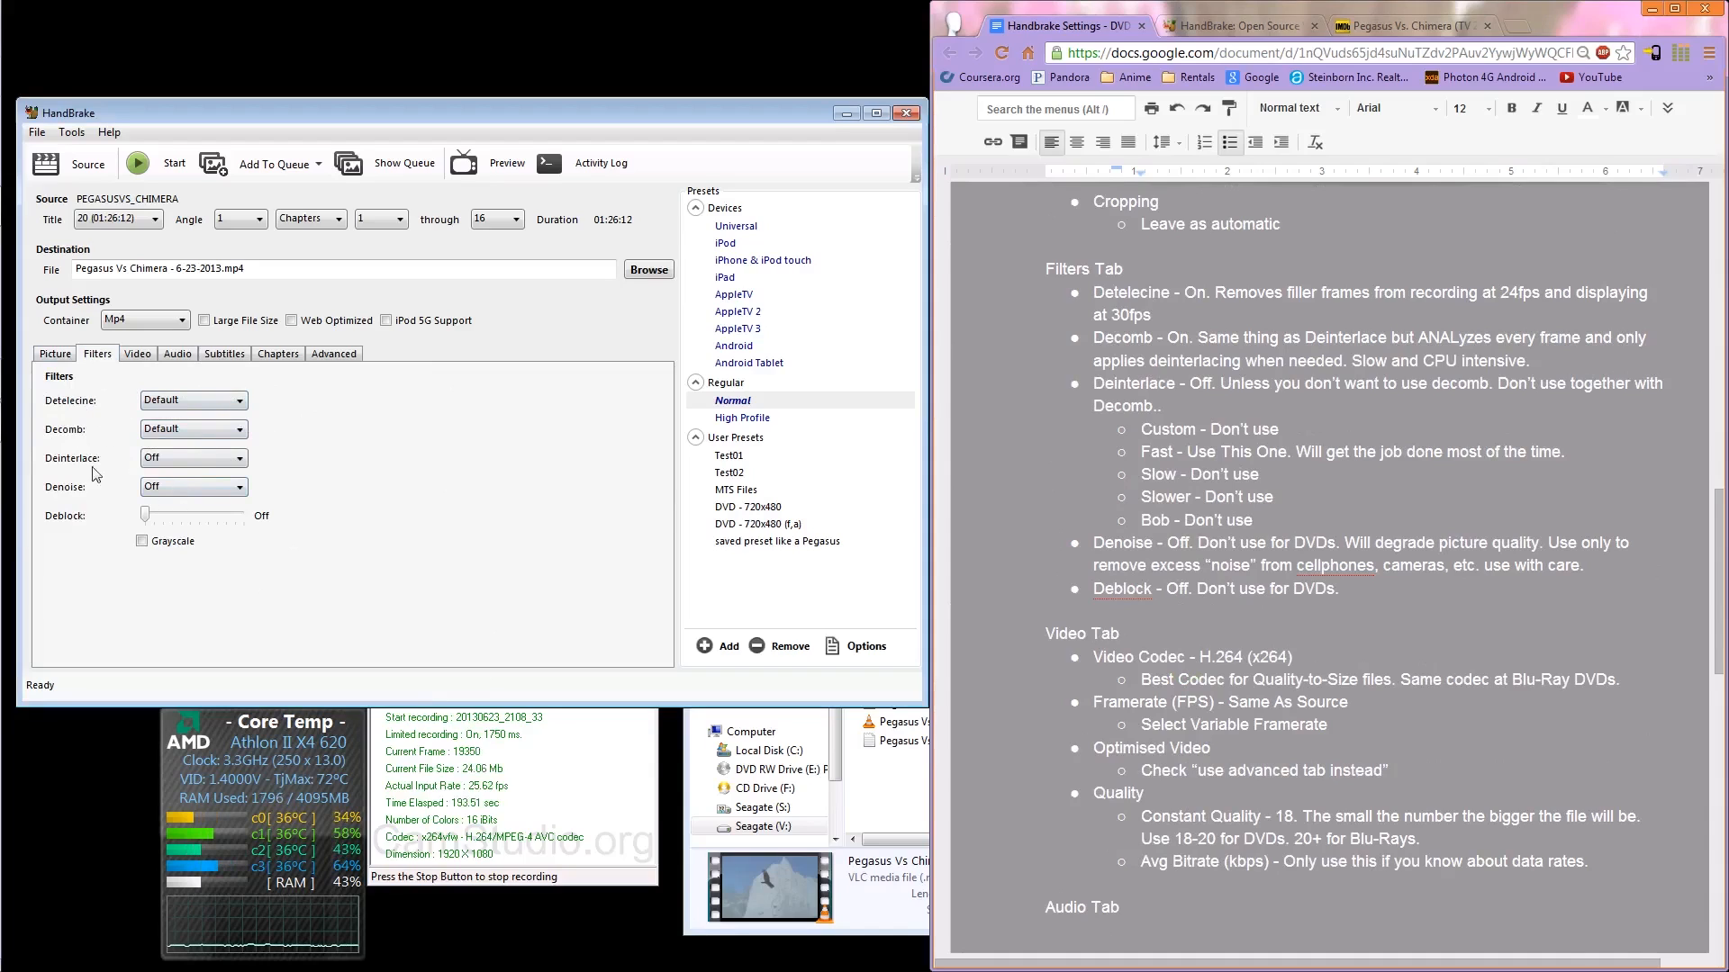
# Step: Consult the notes on the video settings and choose H.264 (x264) as the video codec
pyautogui.click(138, 355)
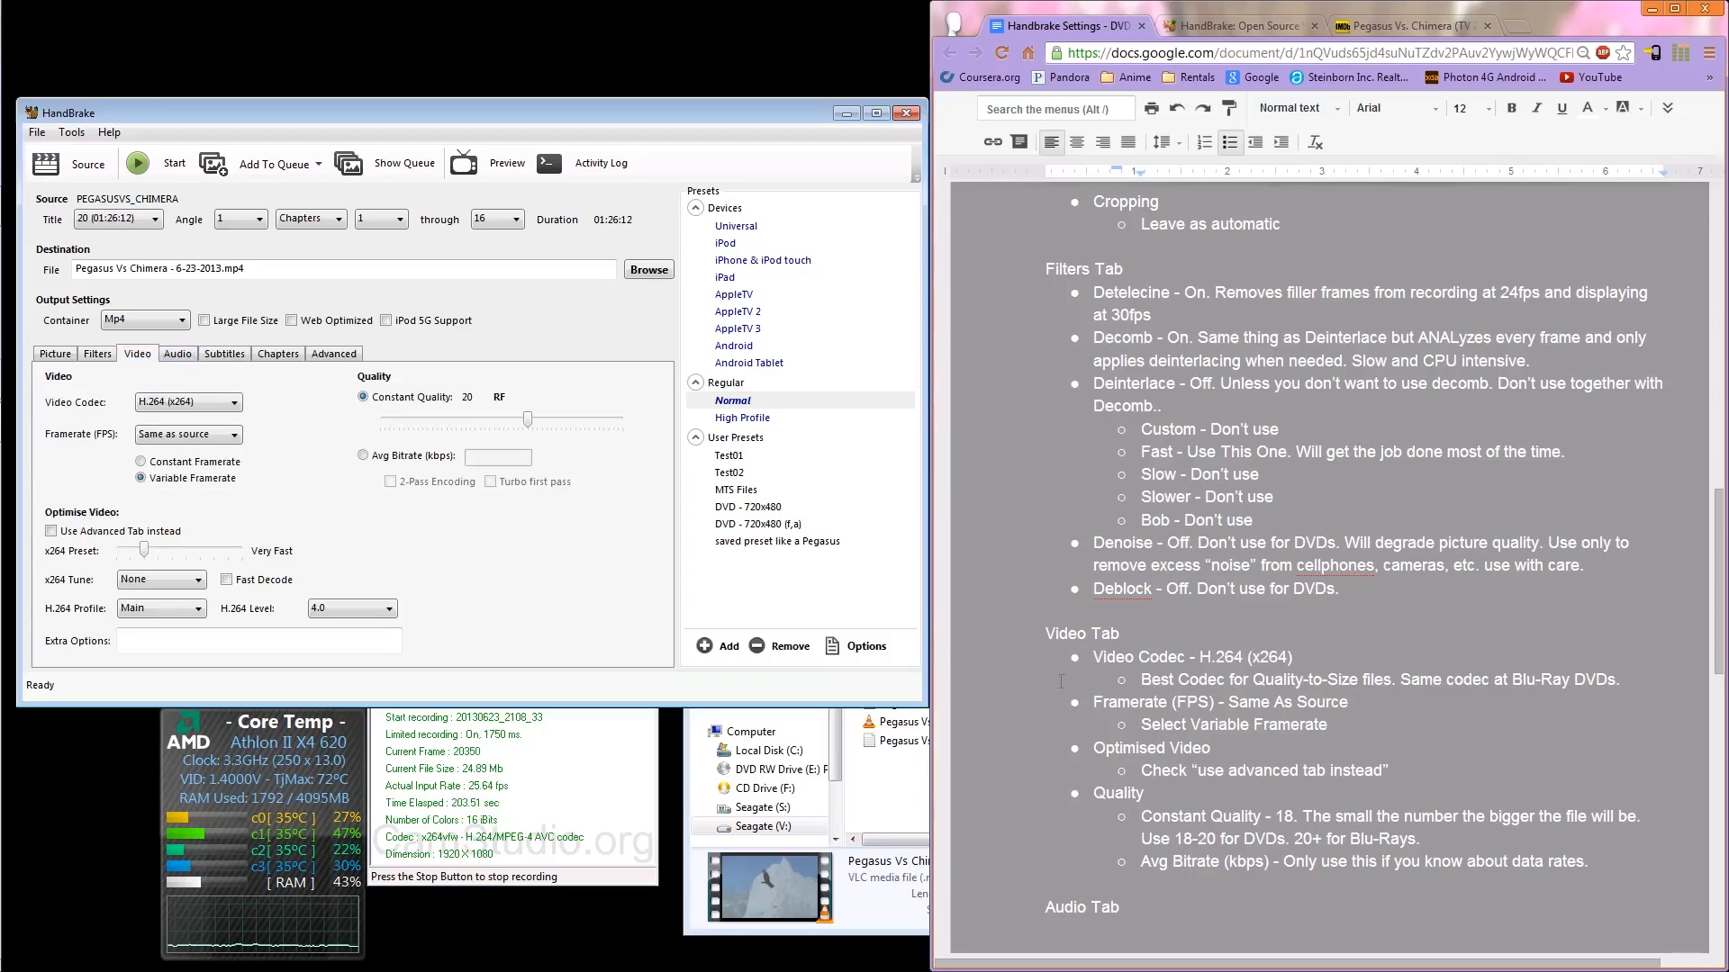
pyautogui.moveTo(1719, 540); pyautogui.dragTo(1573, 632)
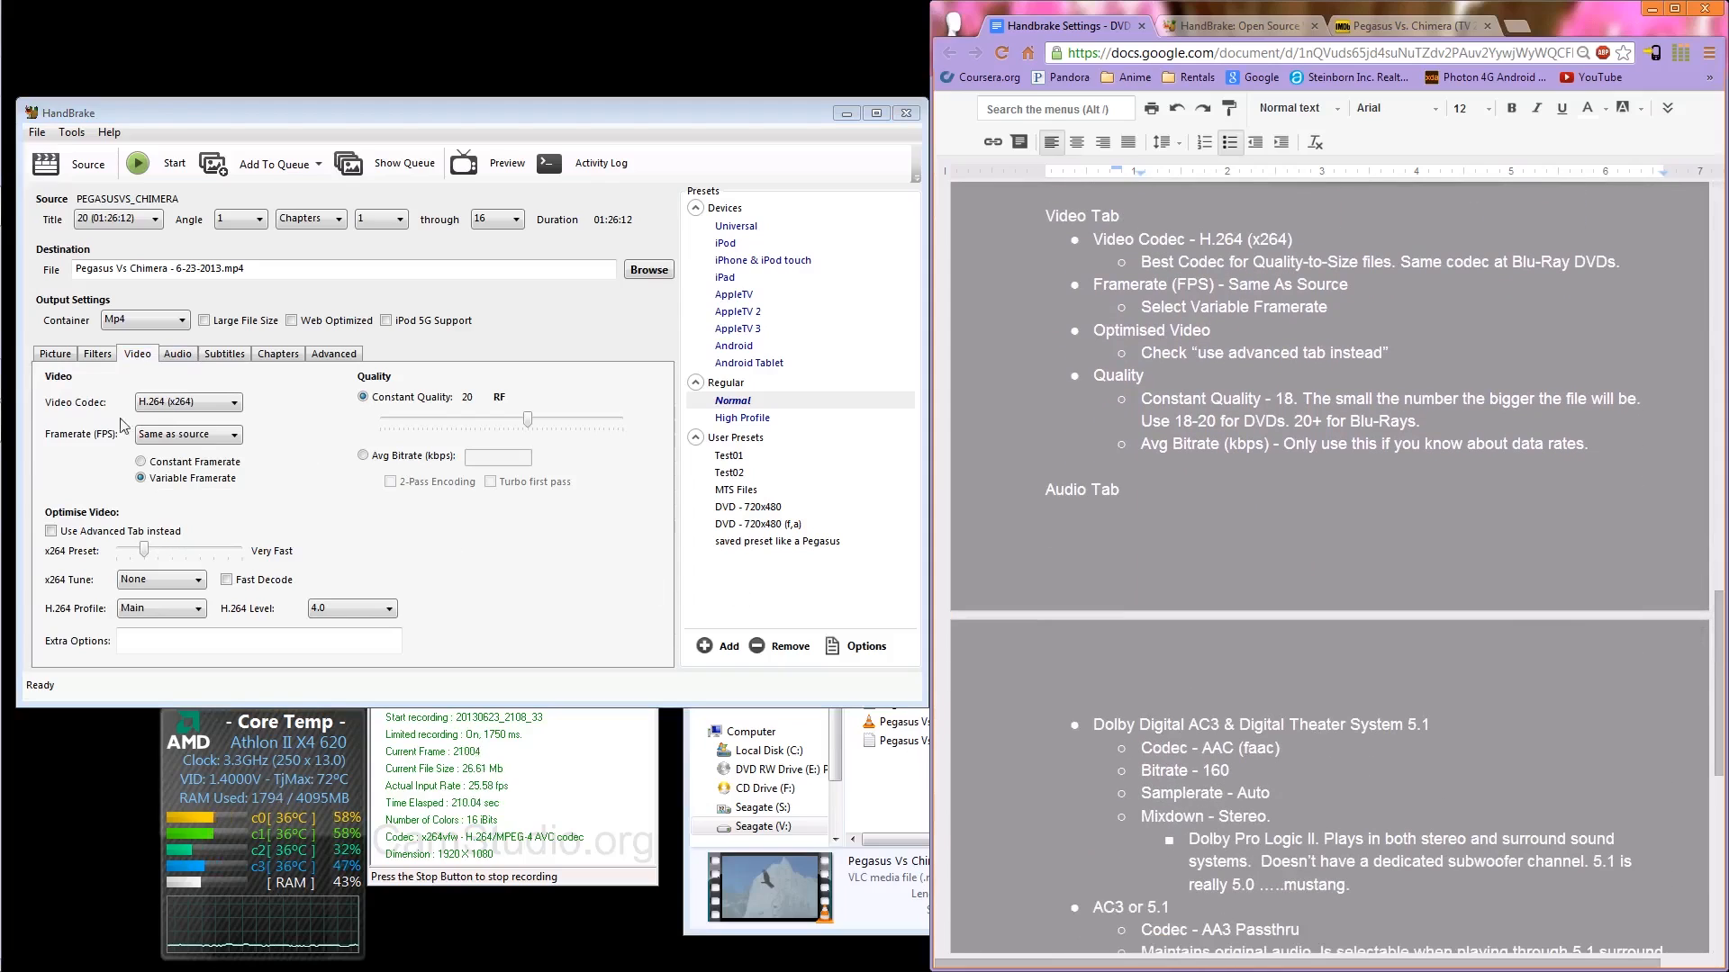
pyautogui.click(193, 412)
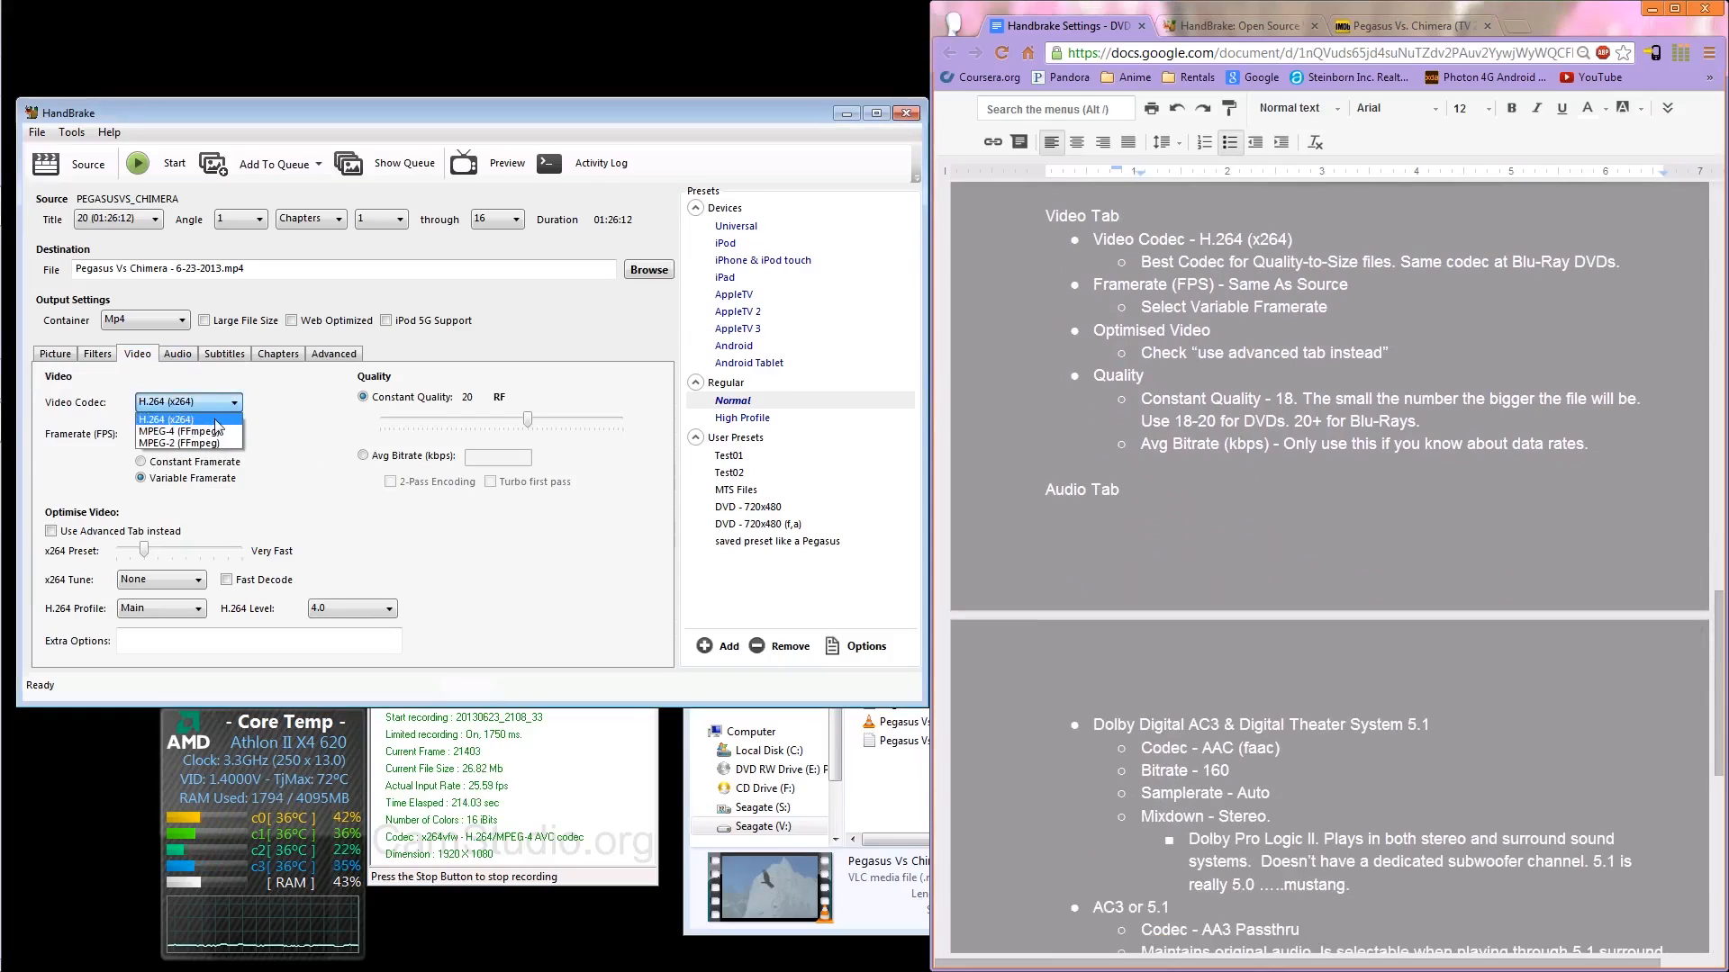
pyautogui.click(217, 422)
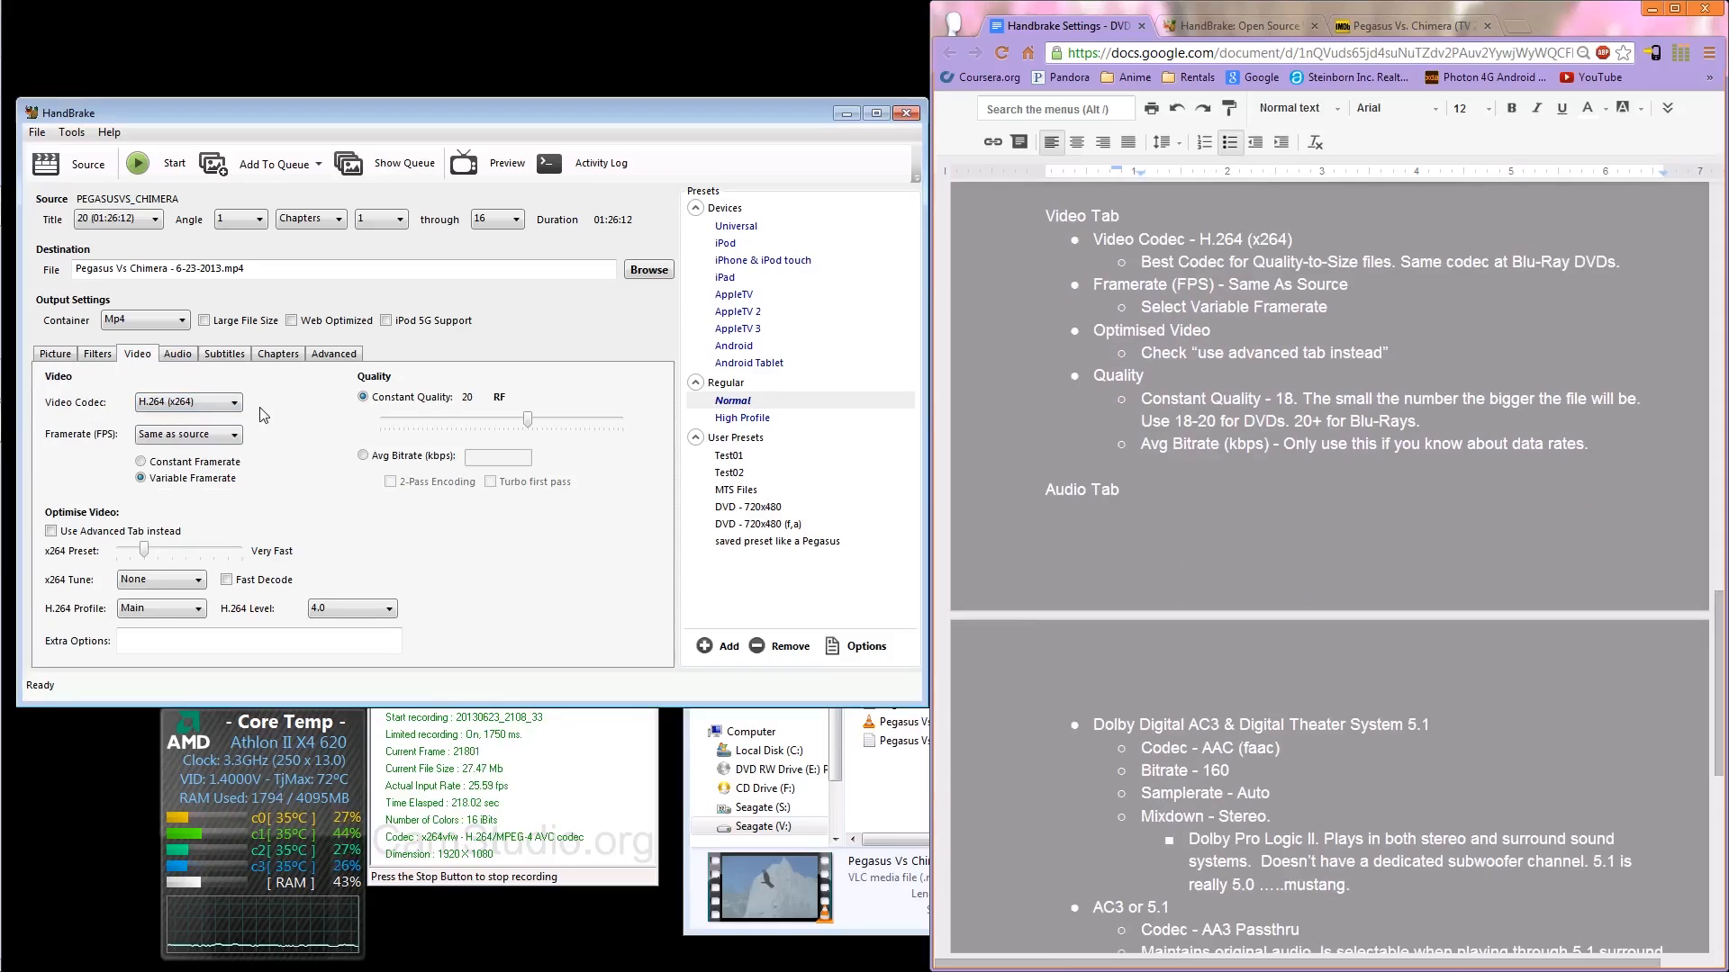
pyautogui.moveTo(1621, 262); pyautogui.dragTo(1543, 262)
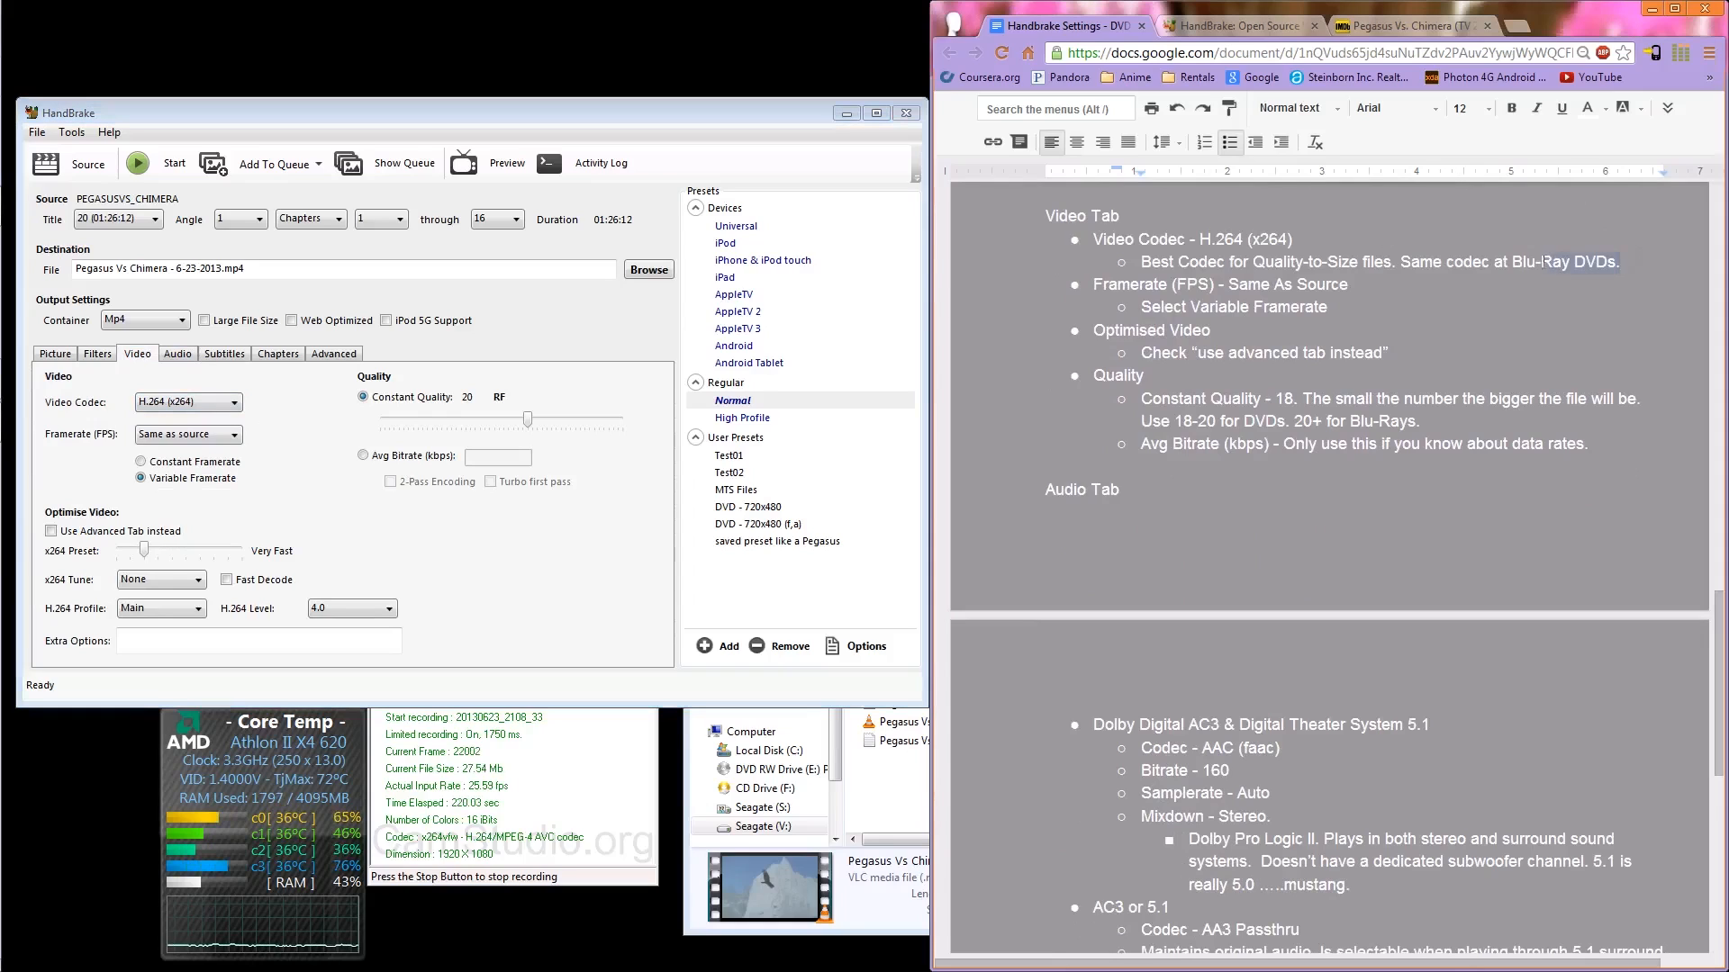
pyautogui.click(315, 501)
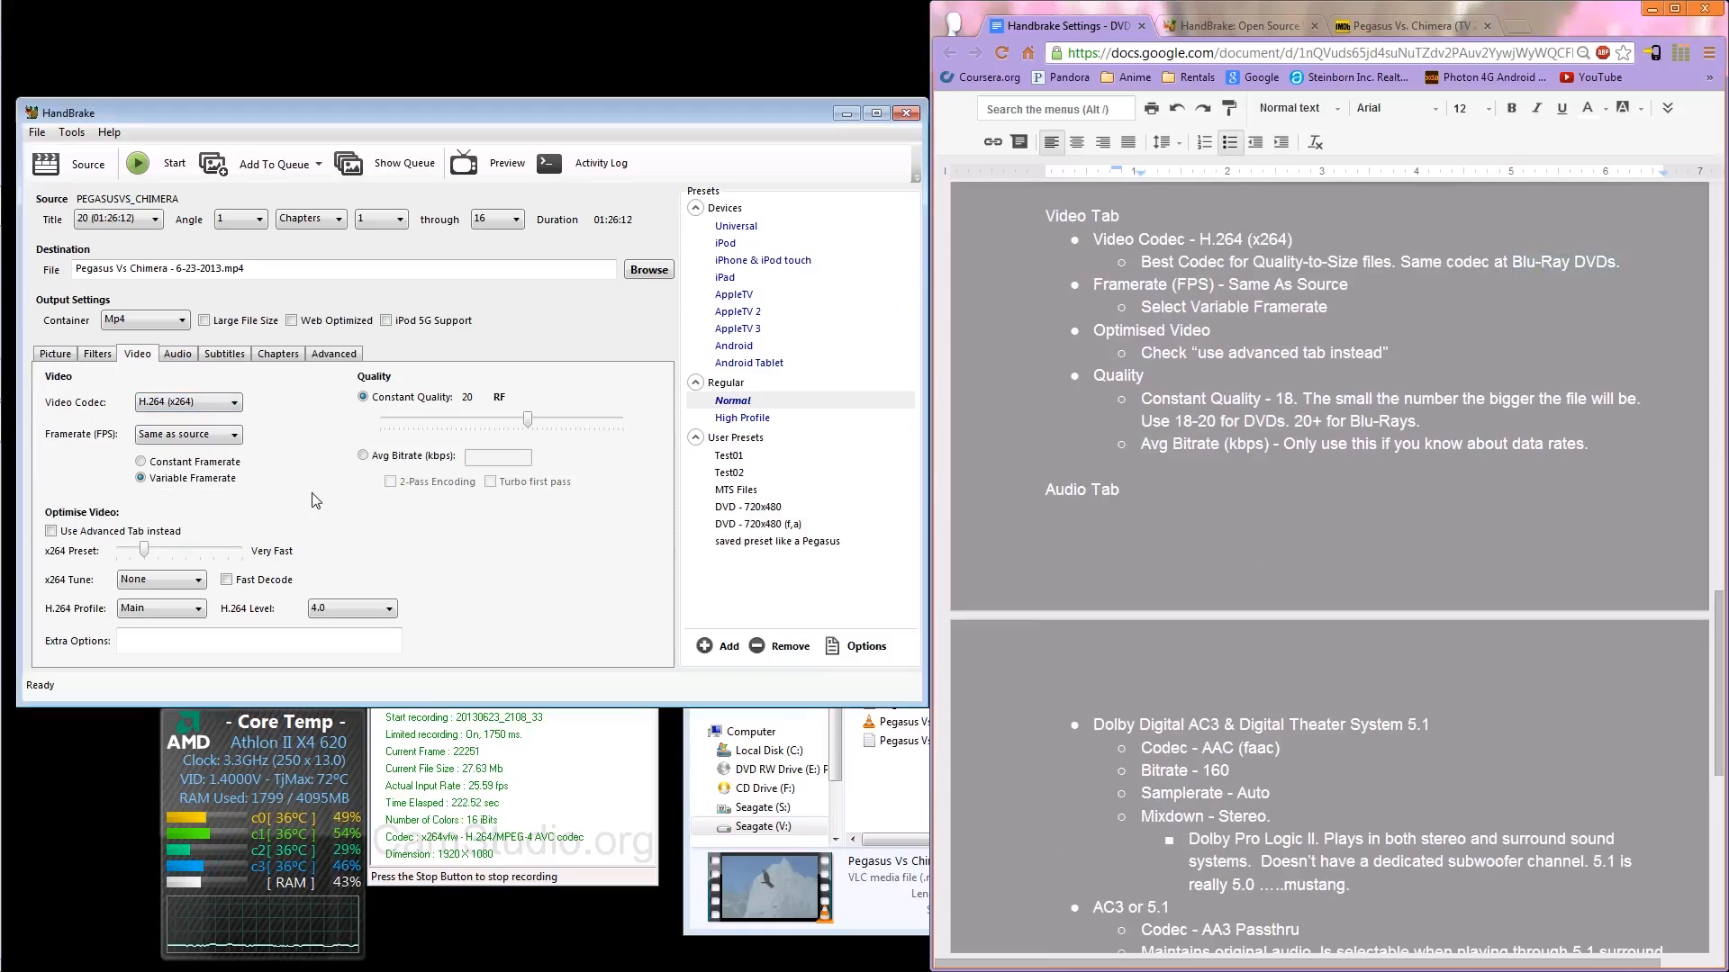
pyautogui.click(207, 402)
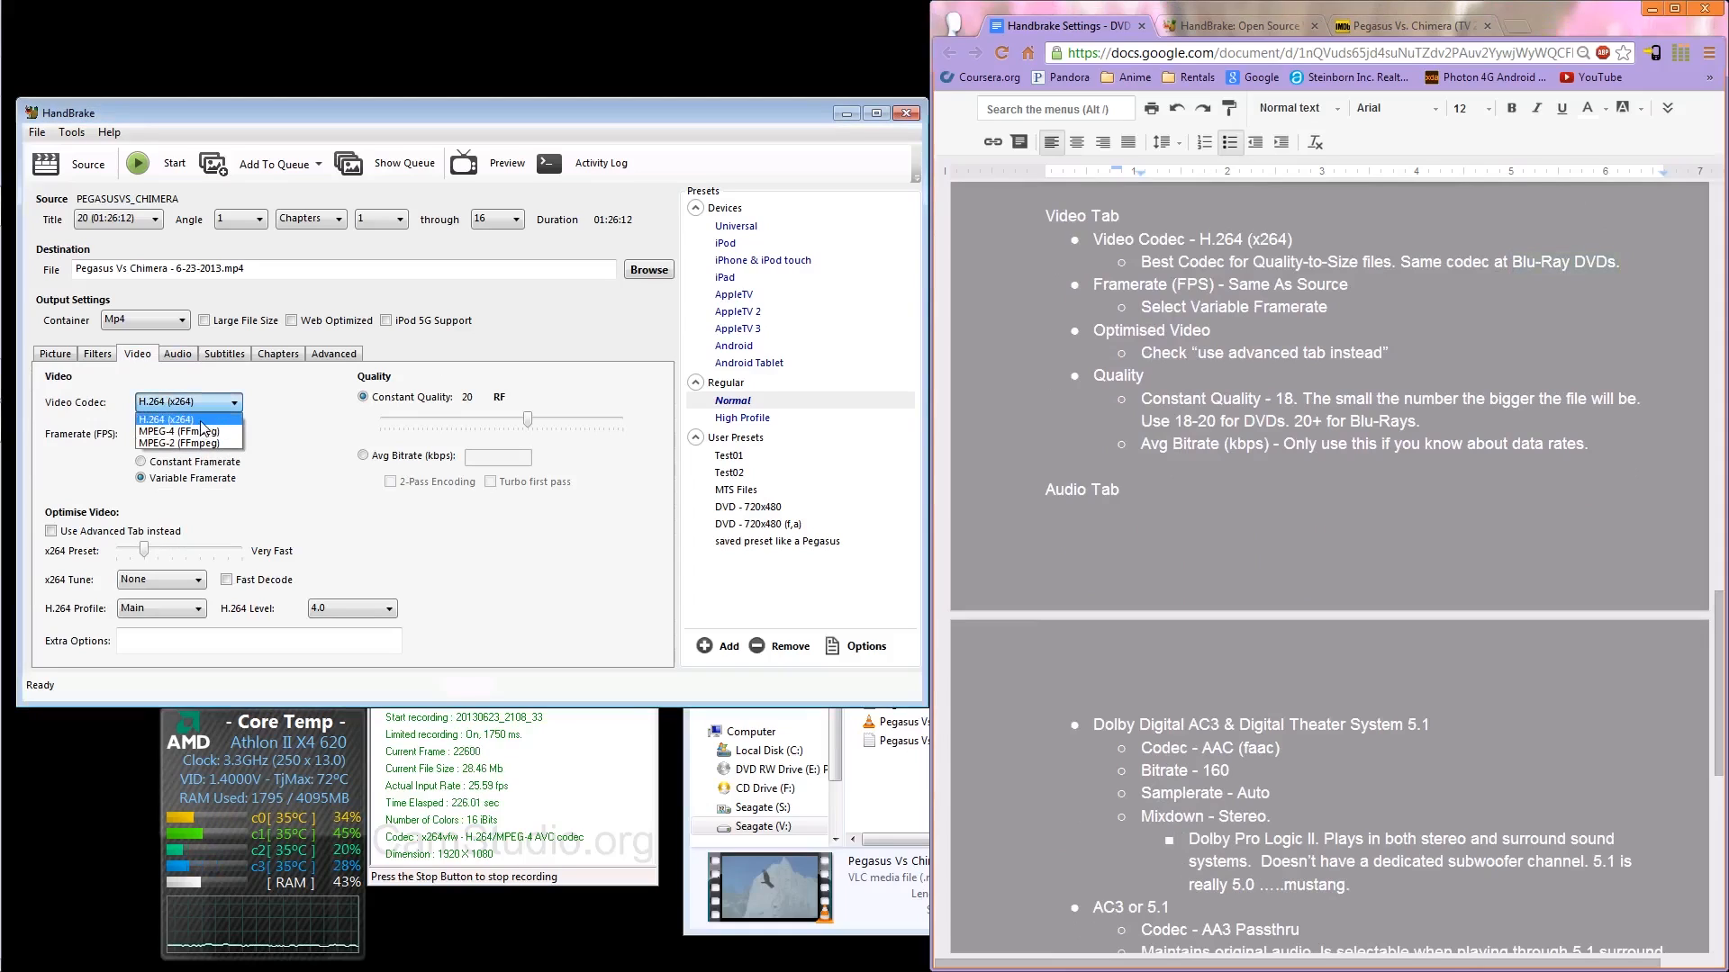
pyautogui.click(204, 421)
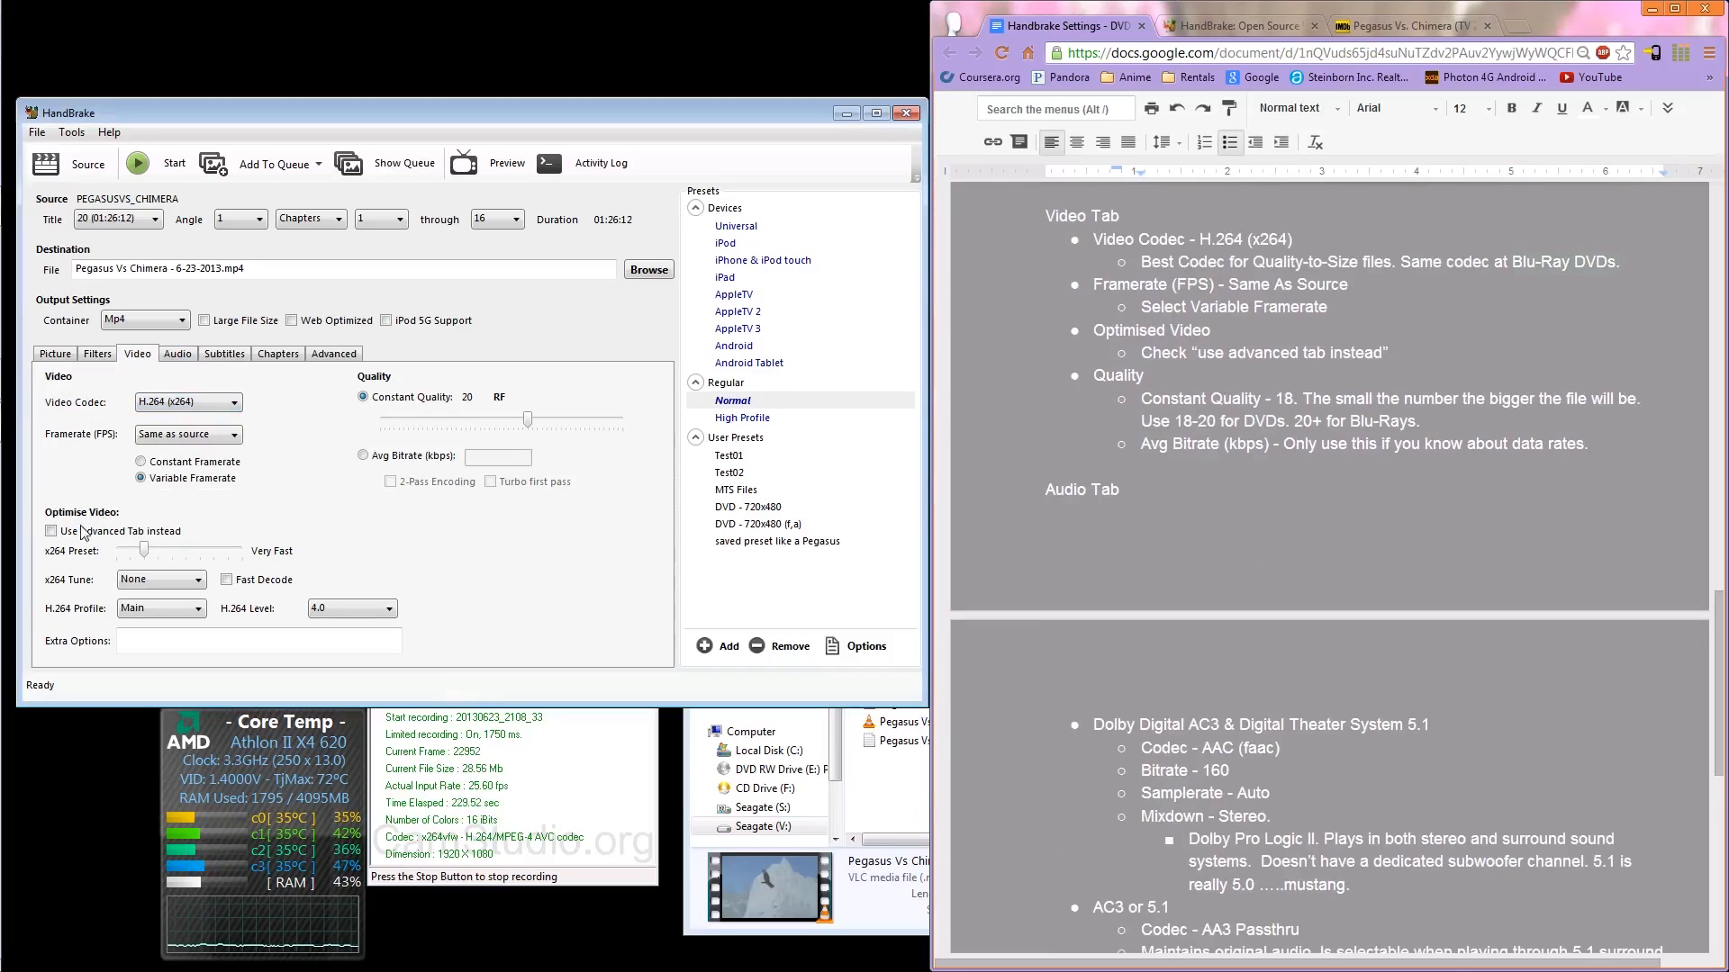
# Step: Enable the option to use the advanced settings for video optimisation and set the constant quality to 18
pyautogui.click(54, 531)
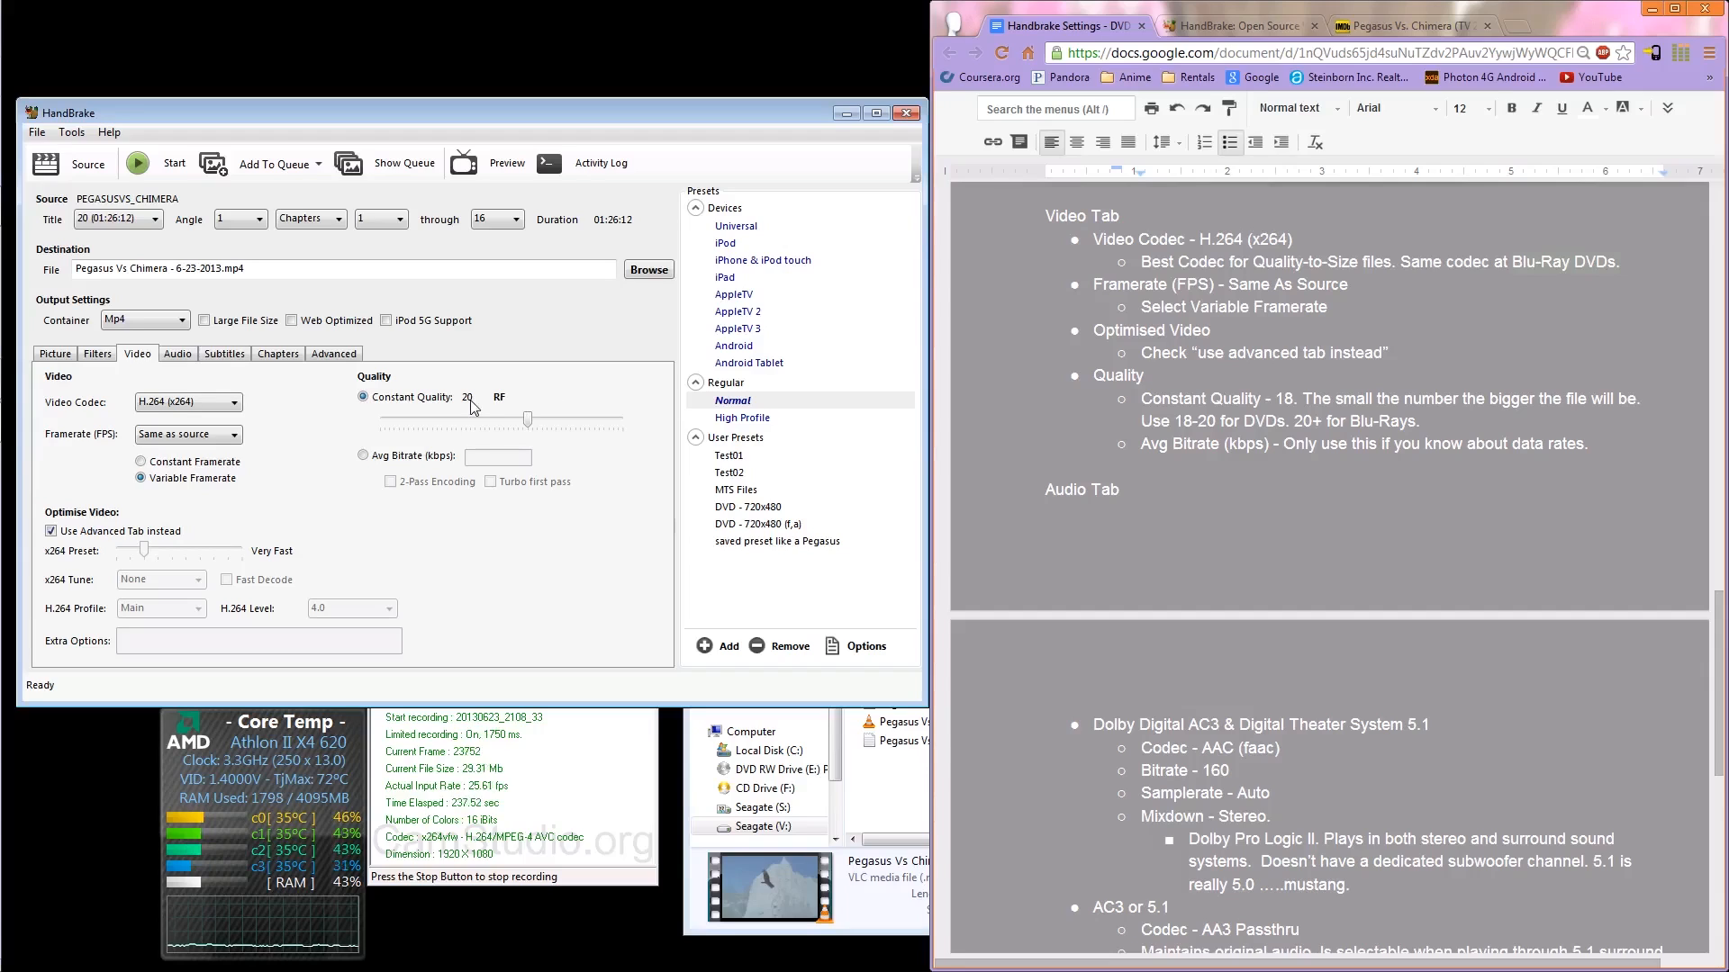
pyautogui.moveTo(532, 423)
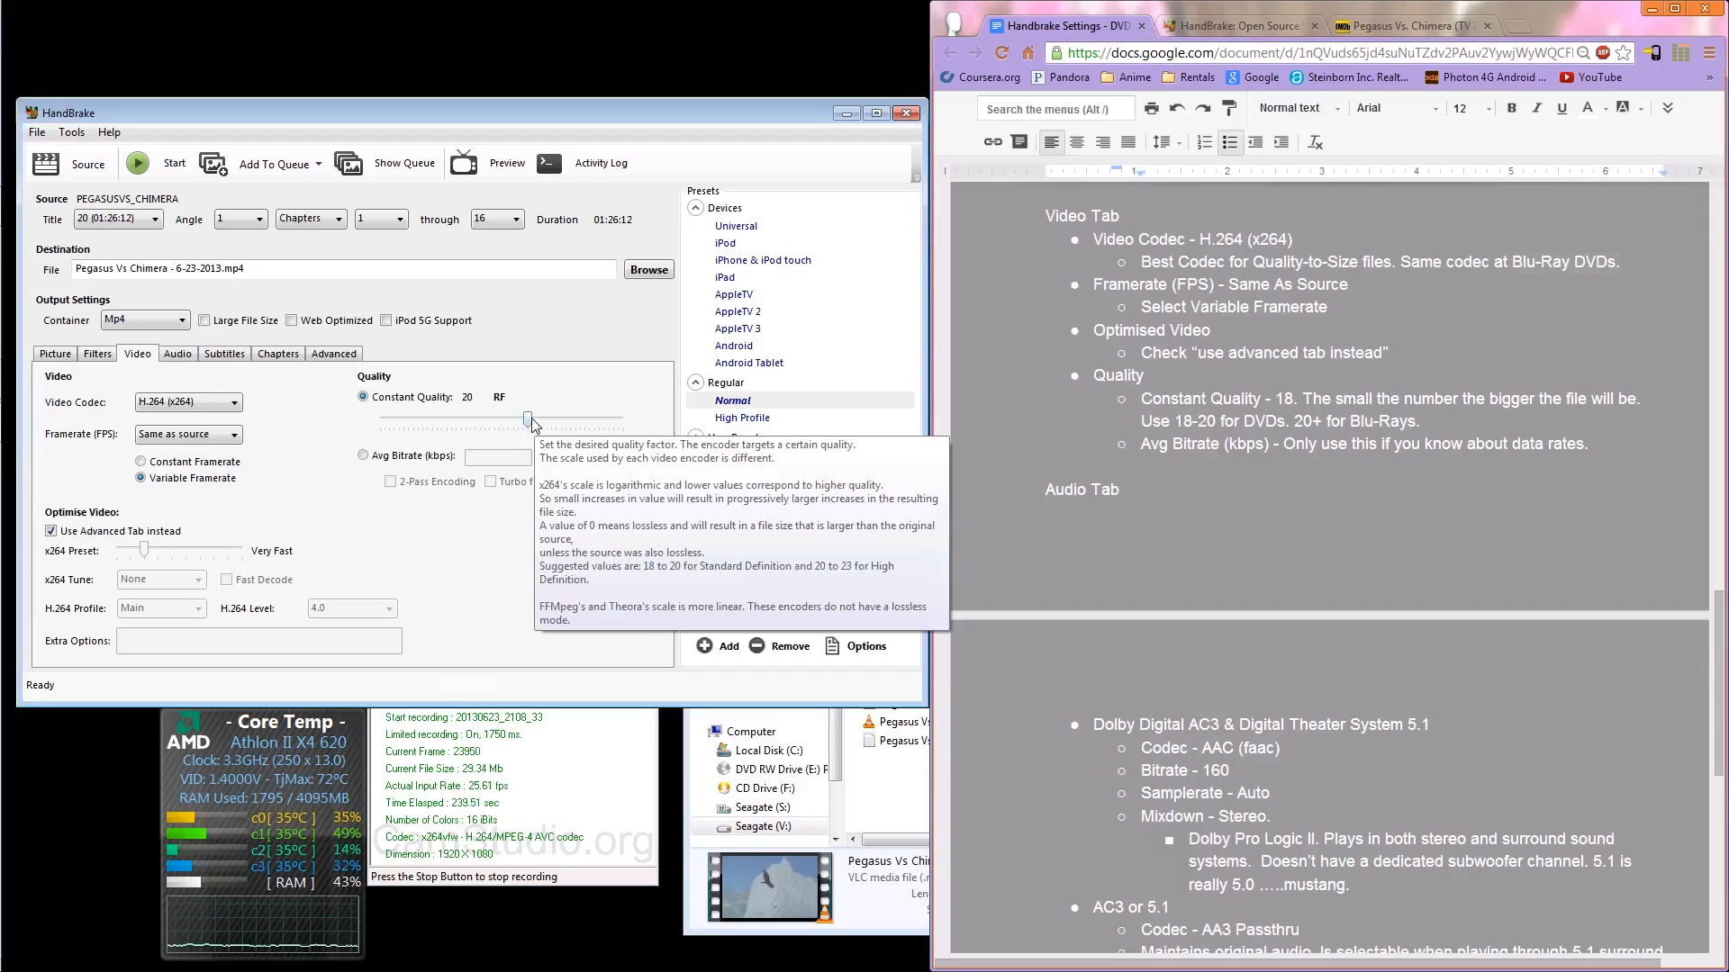
pyautogui.moveTo(533, 423); pyautogui.dragTo(543, 427)
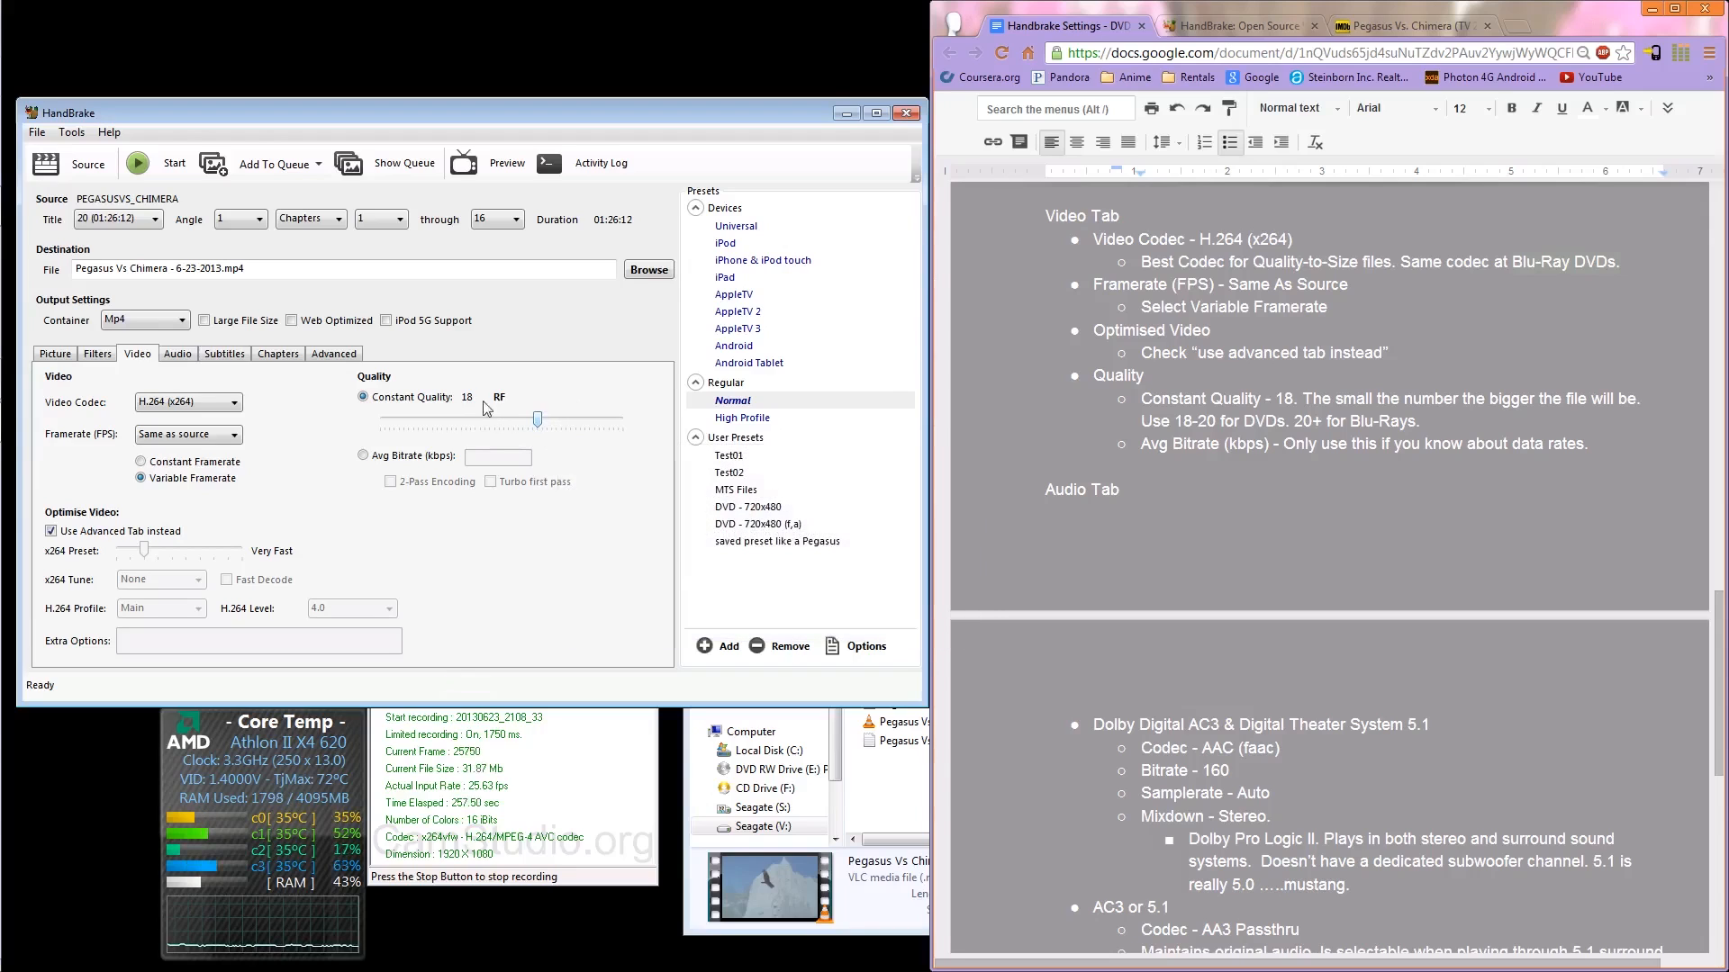
# Step: Try constant quality values of 2, 51 and 0 and return the constant quality to 18
pyautogui.moveTo(538, 419); pyautogui.dragTo(615, 423)
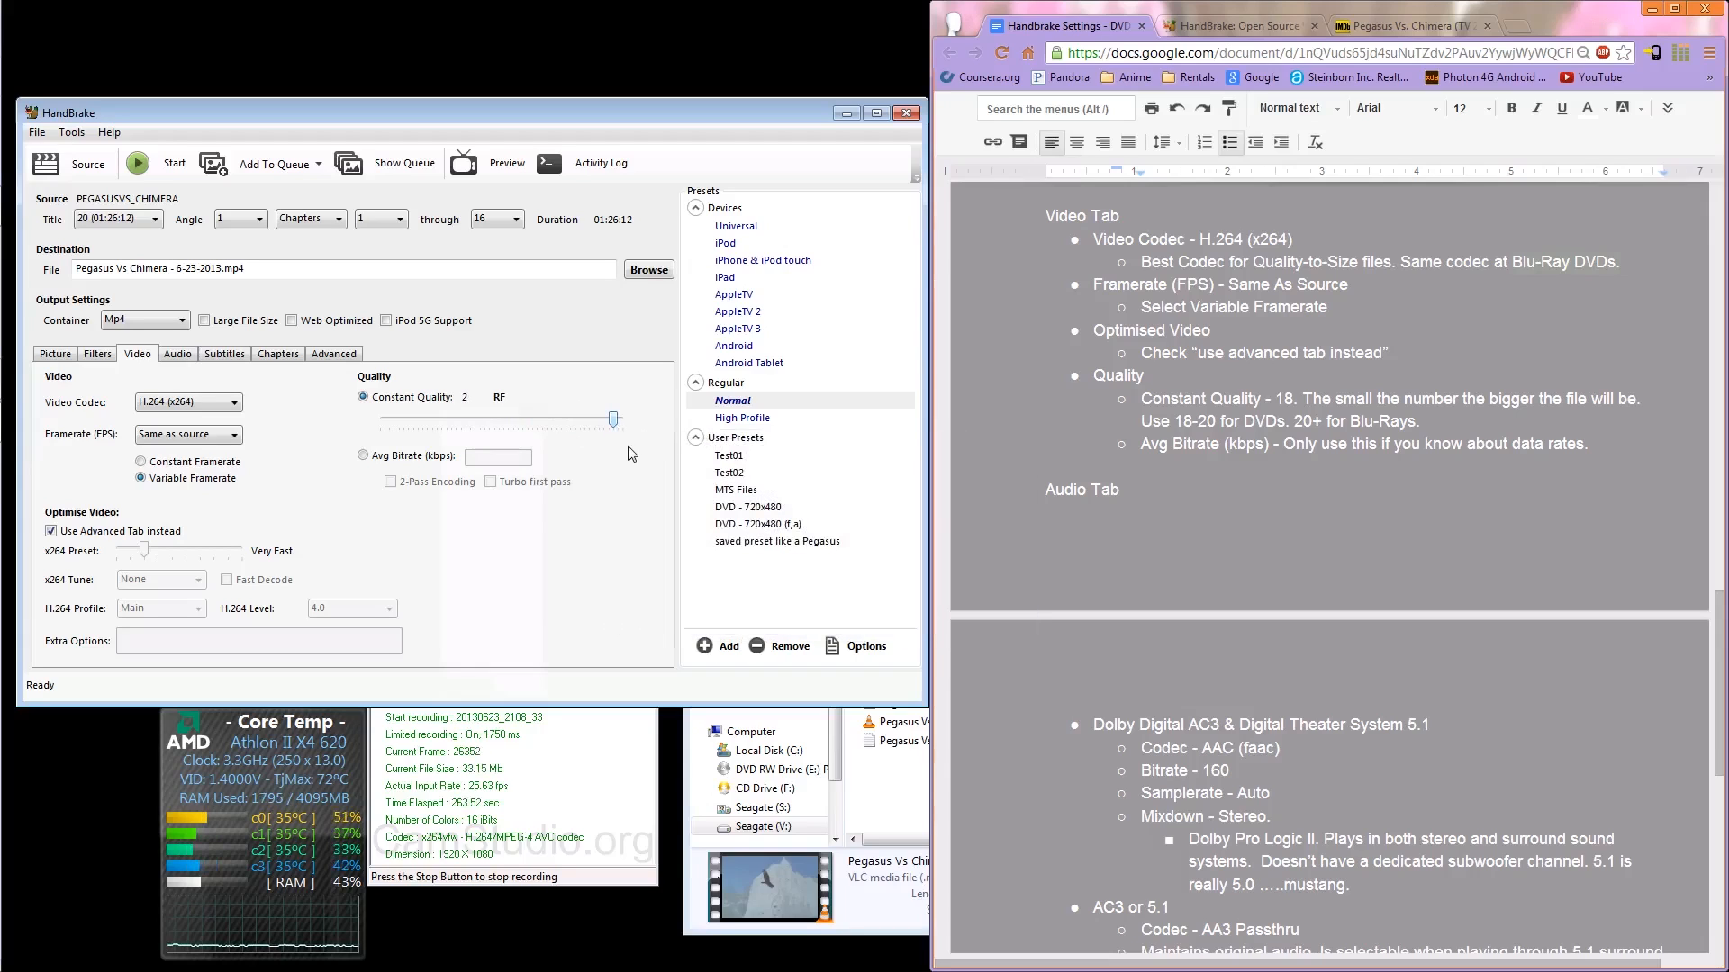
pyautogui.moveTo(614, 420); pyautogui.dragTo(229, 432)
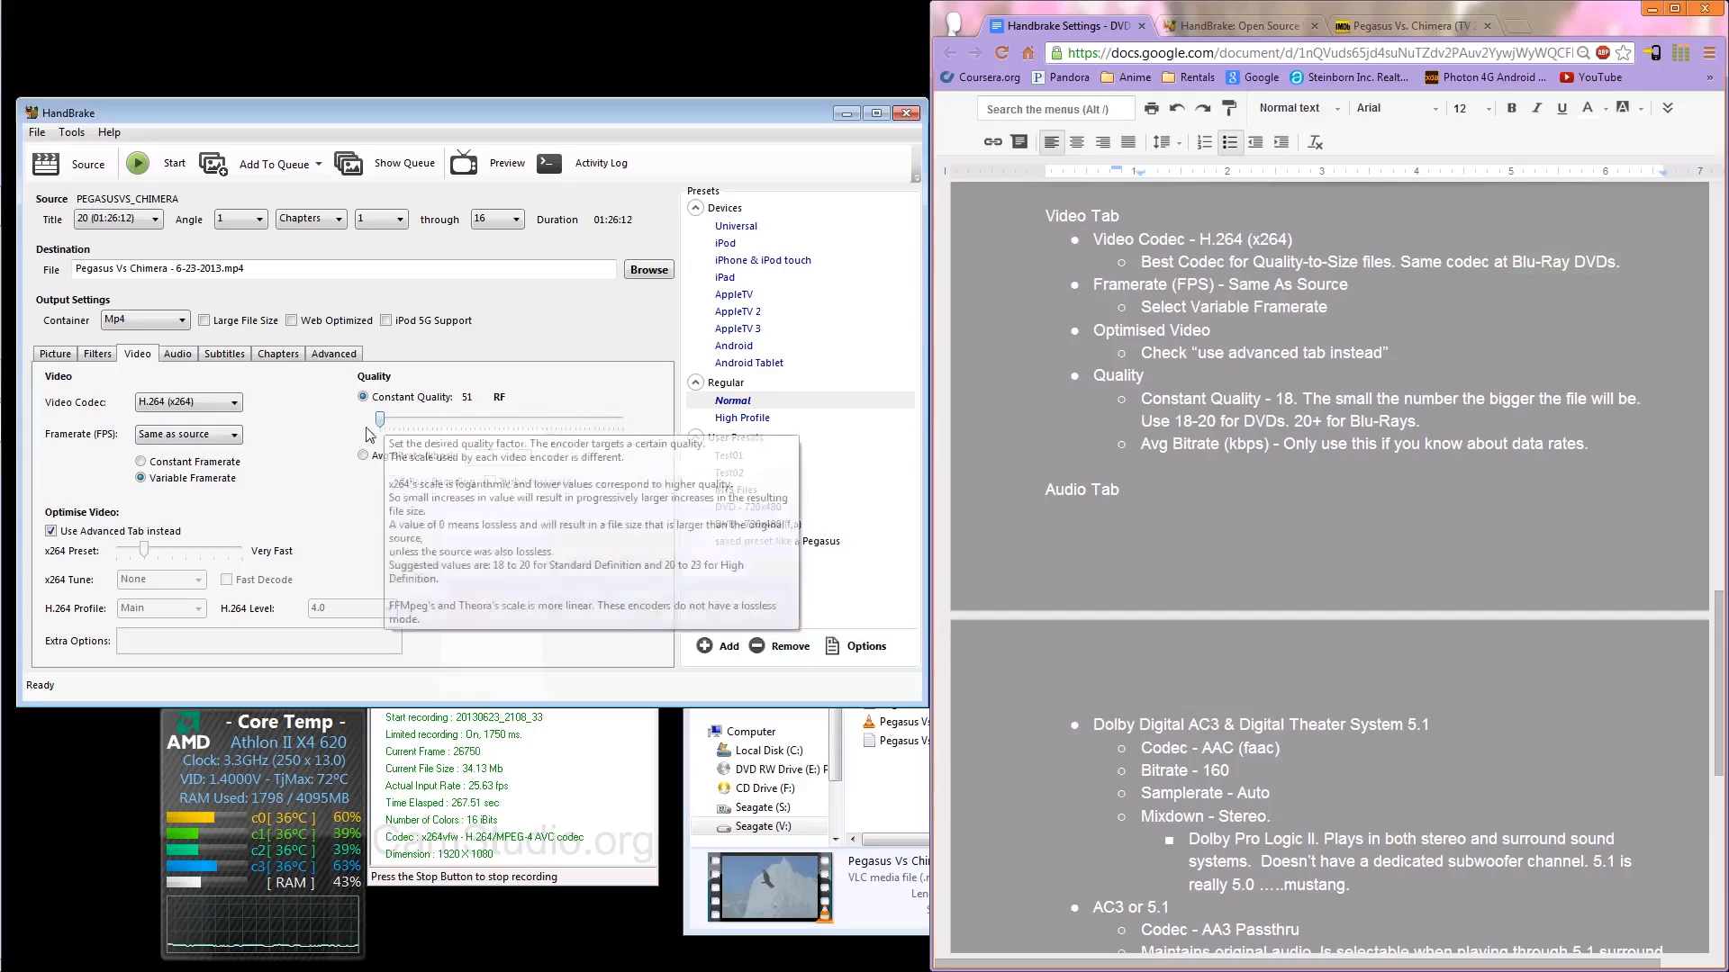
pyautogui.moveTo(380, 423); pyautogui.dragTo(638, 433)
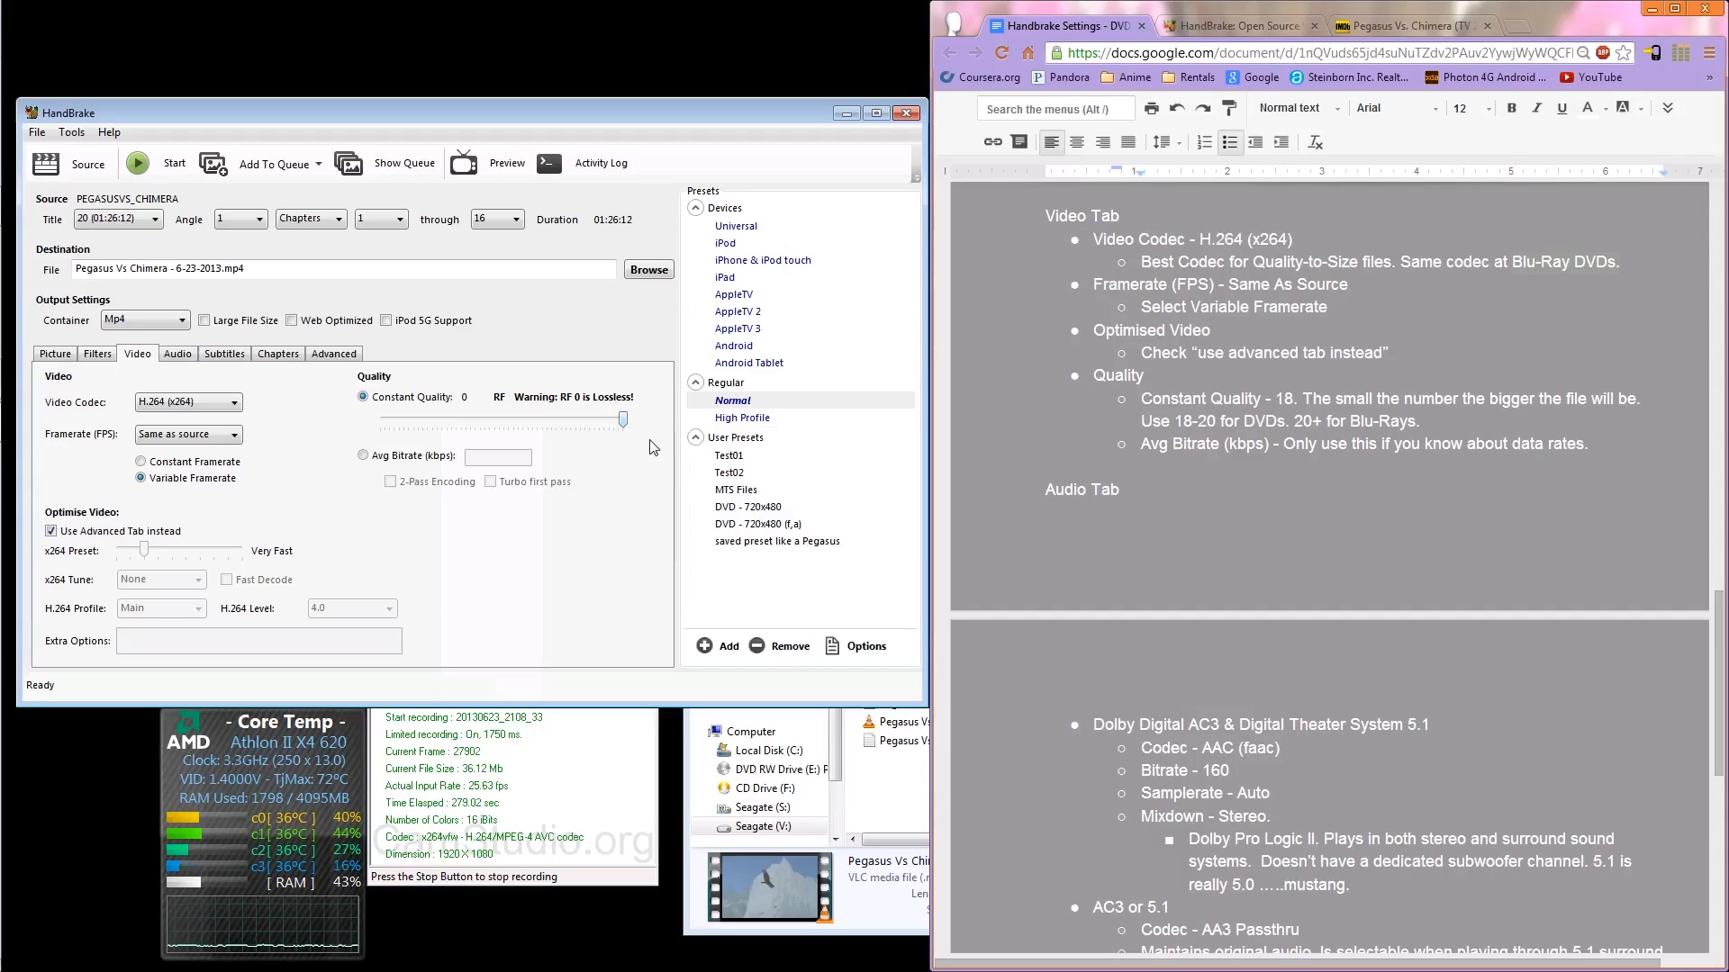
pyautogui.moveTo(623, 418); pyautogui.dragTo(543, 428)
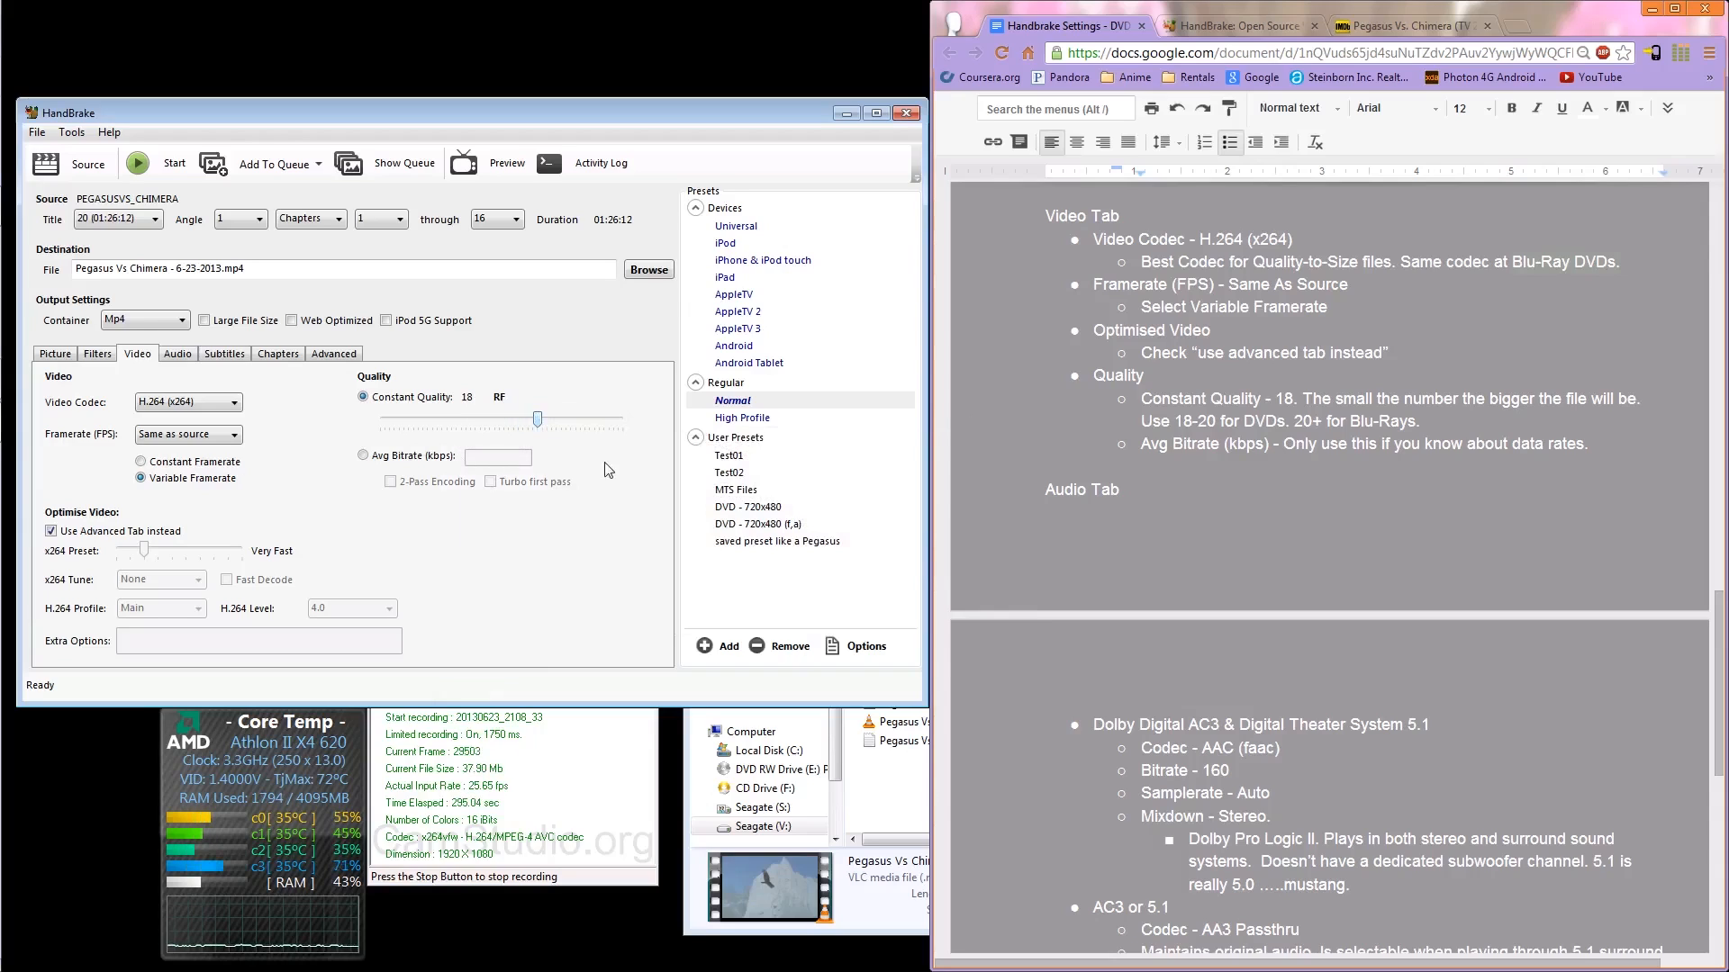
# Step: Read the notes on the audio settings and check the sources offered for the audio track
pyautogui.click(1028, 564)
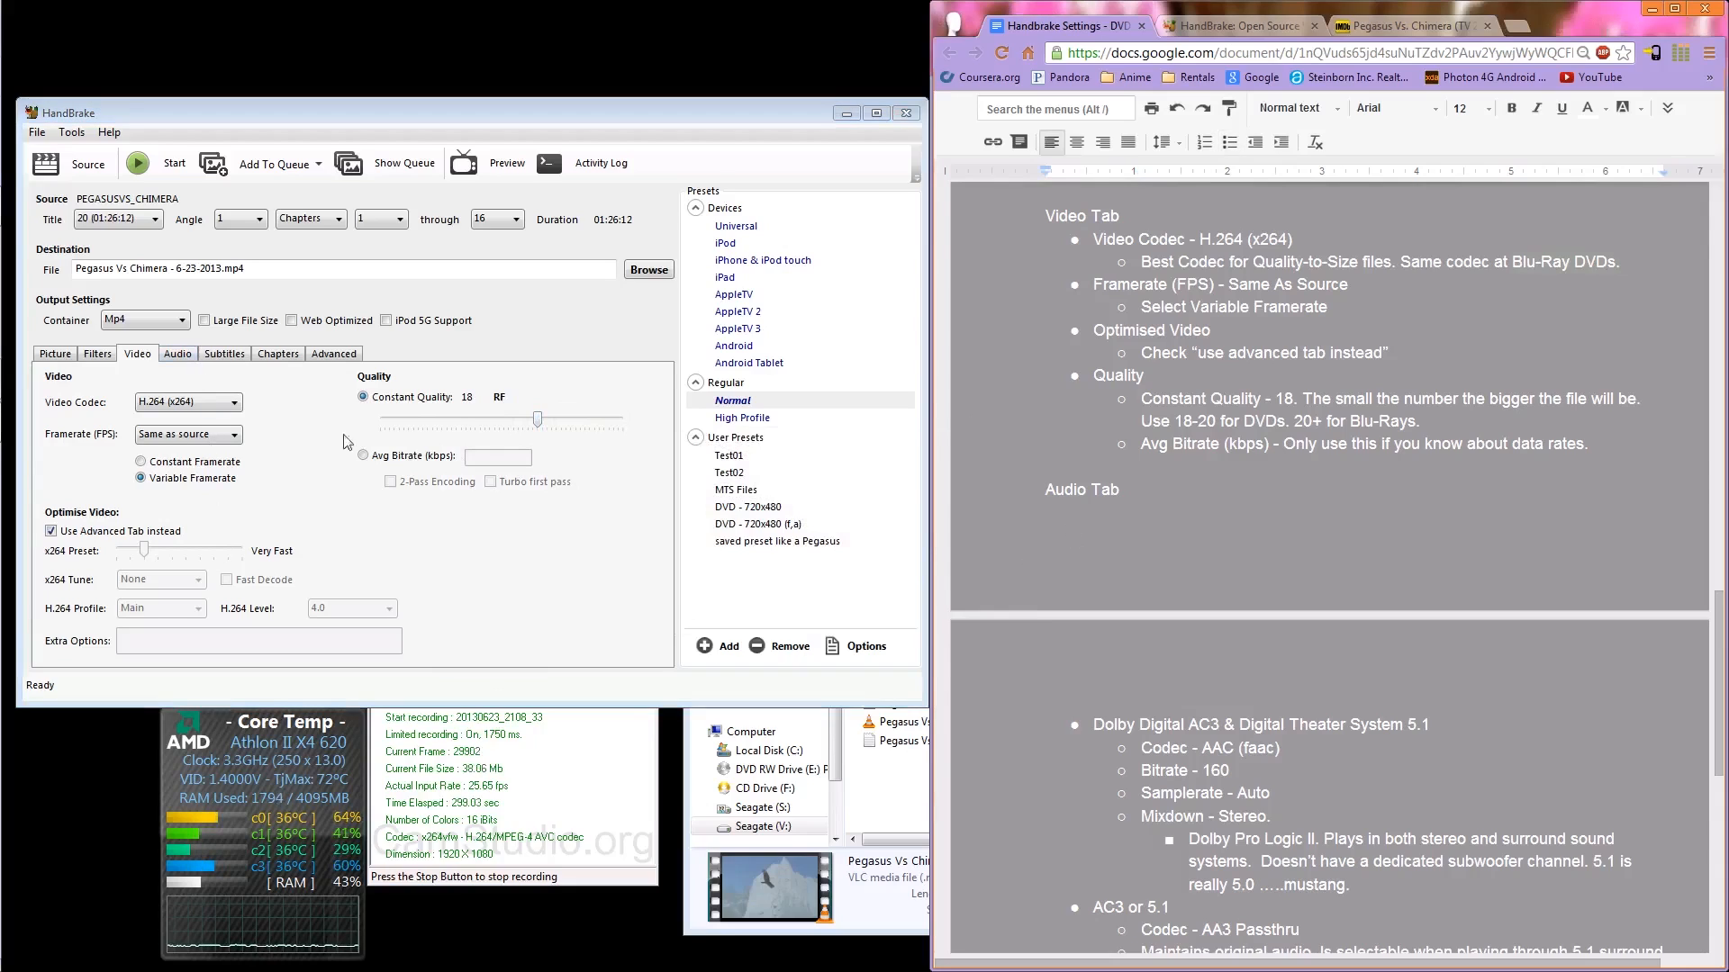
pyautogui.click(1118, 721)
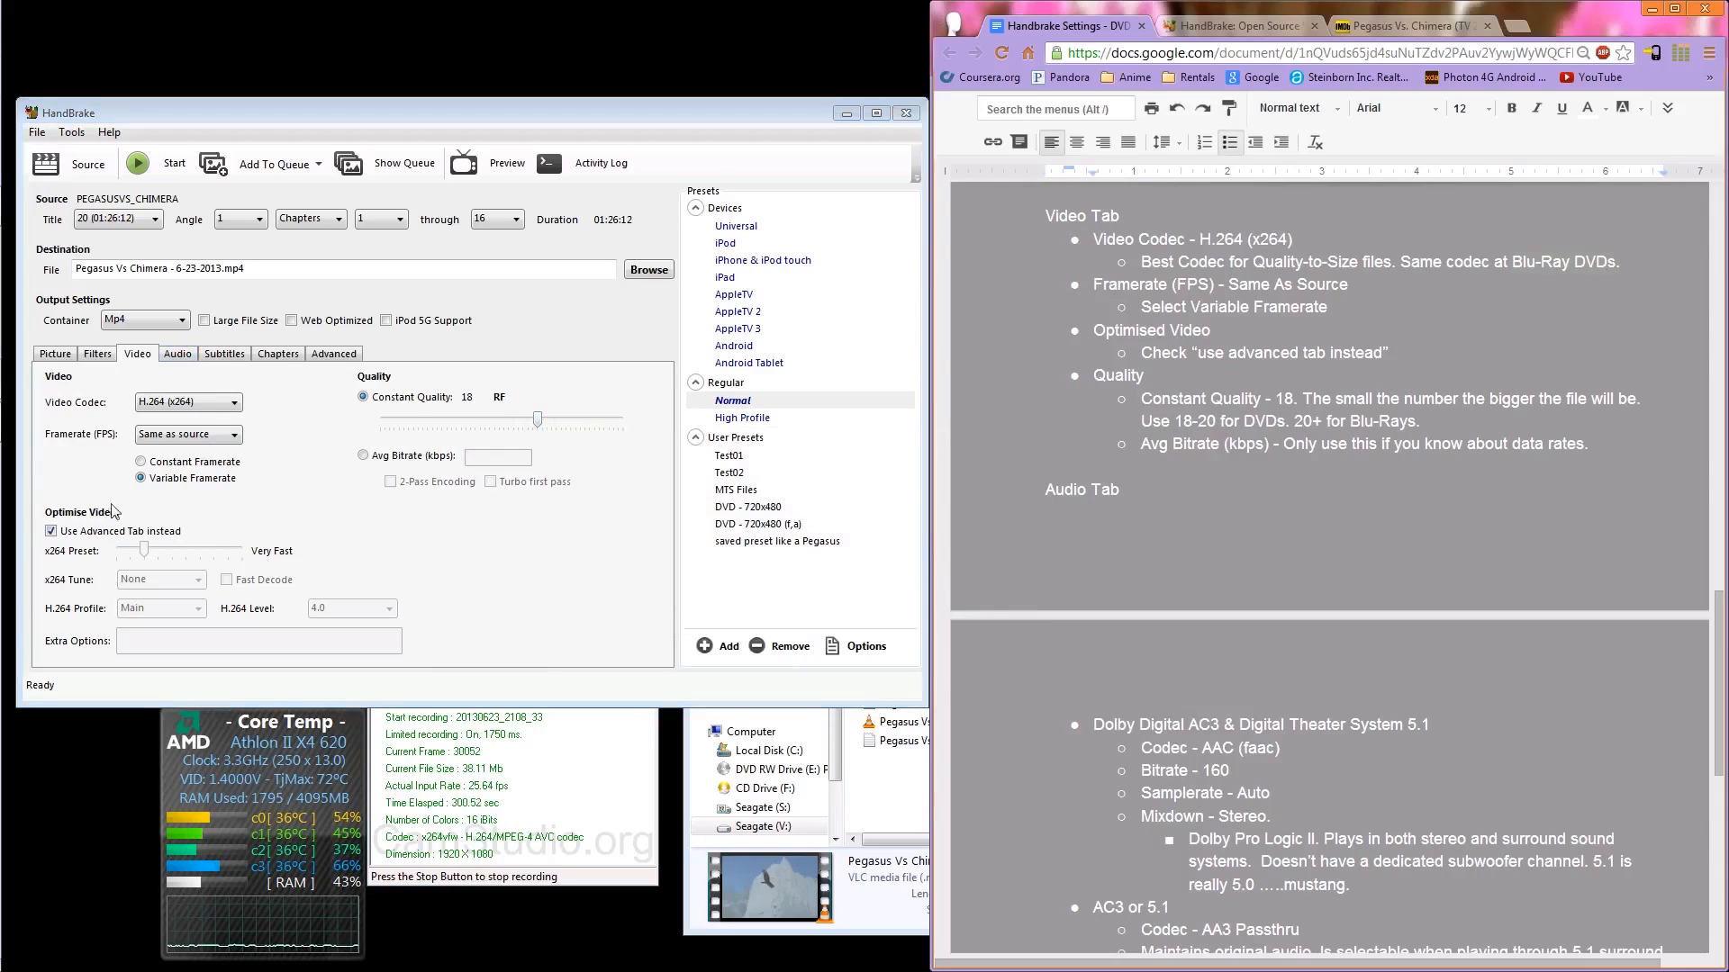
pyautogui.click(185, 355)
pyautogui.moveTo(1722, 610); pyautogui.dragTo(1713, 751)
pyautogui.click(216, 562)
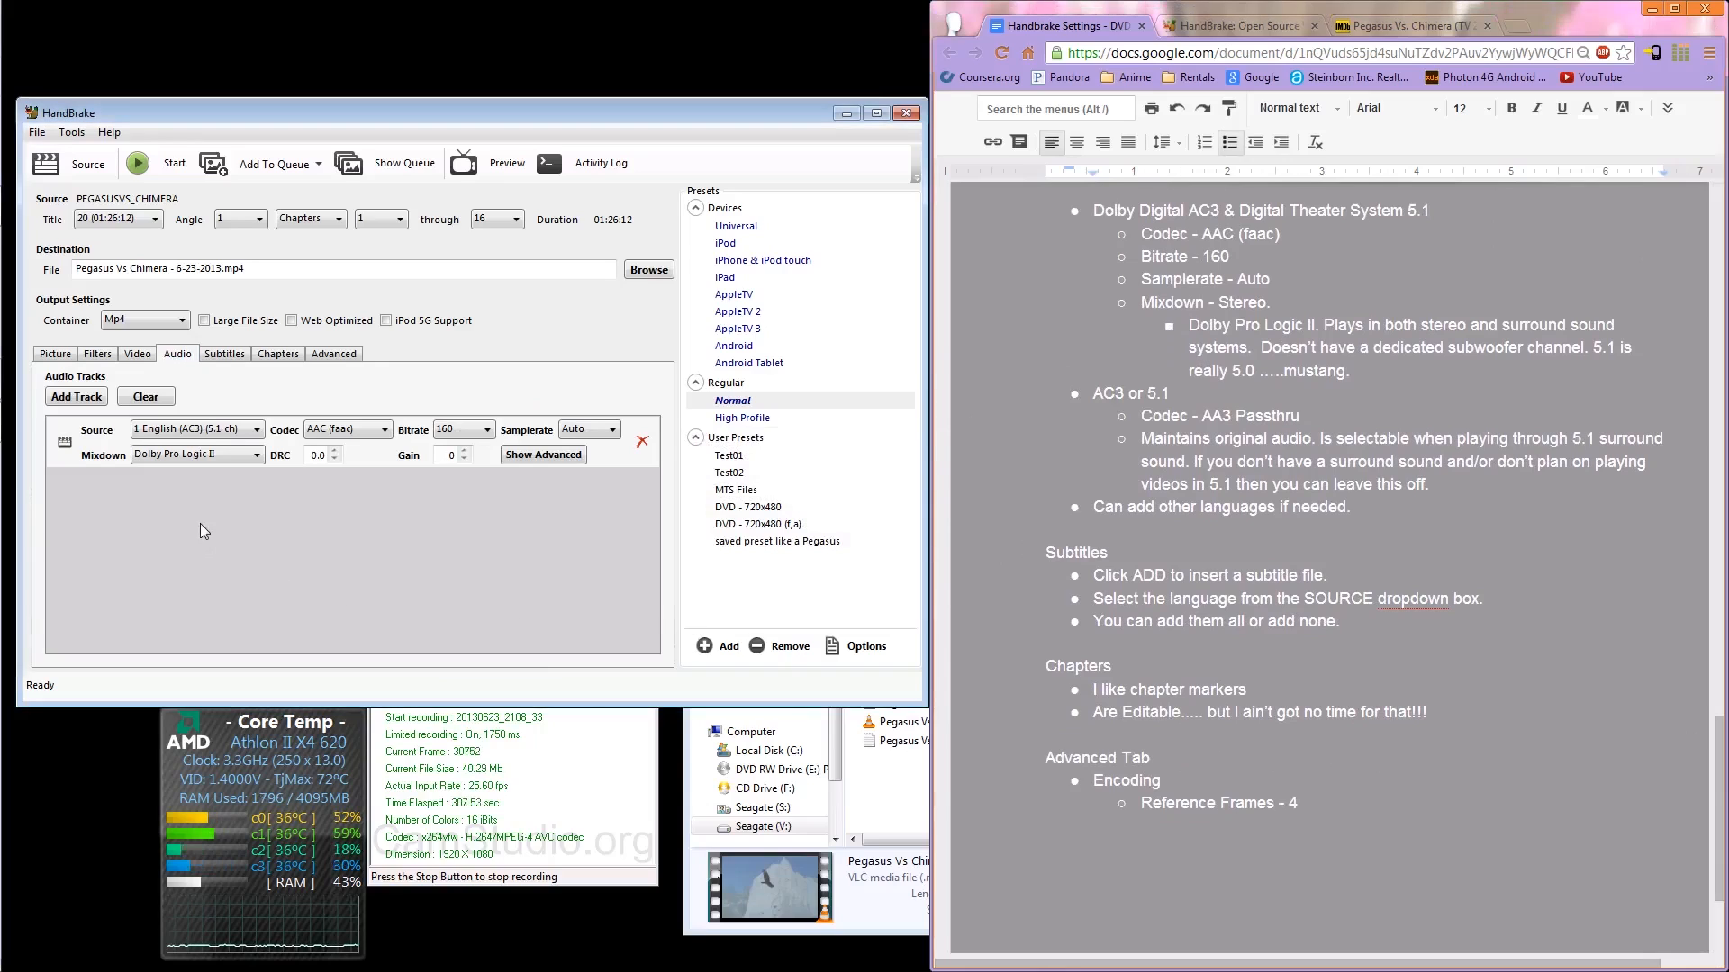
pyautogui.click(234, 432)
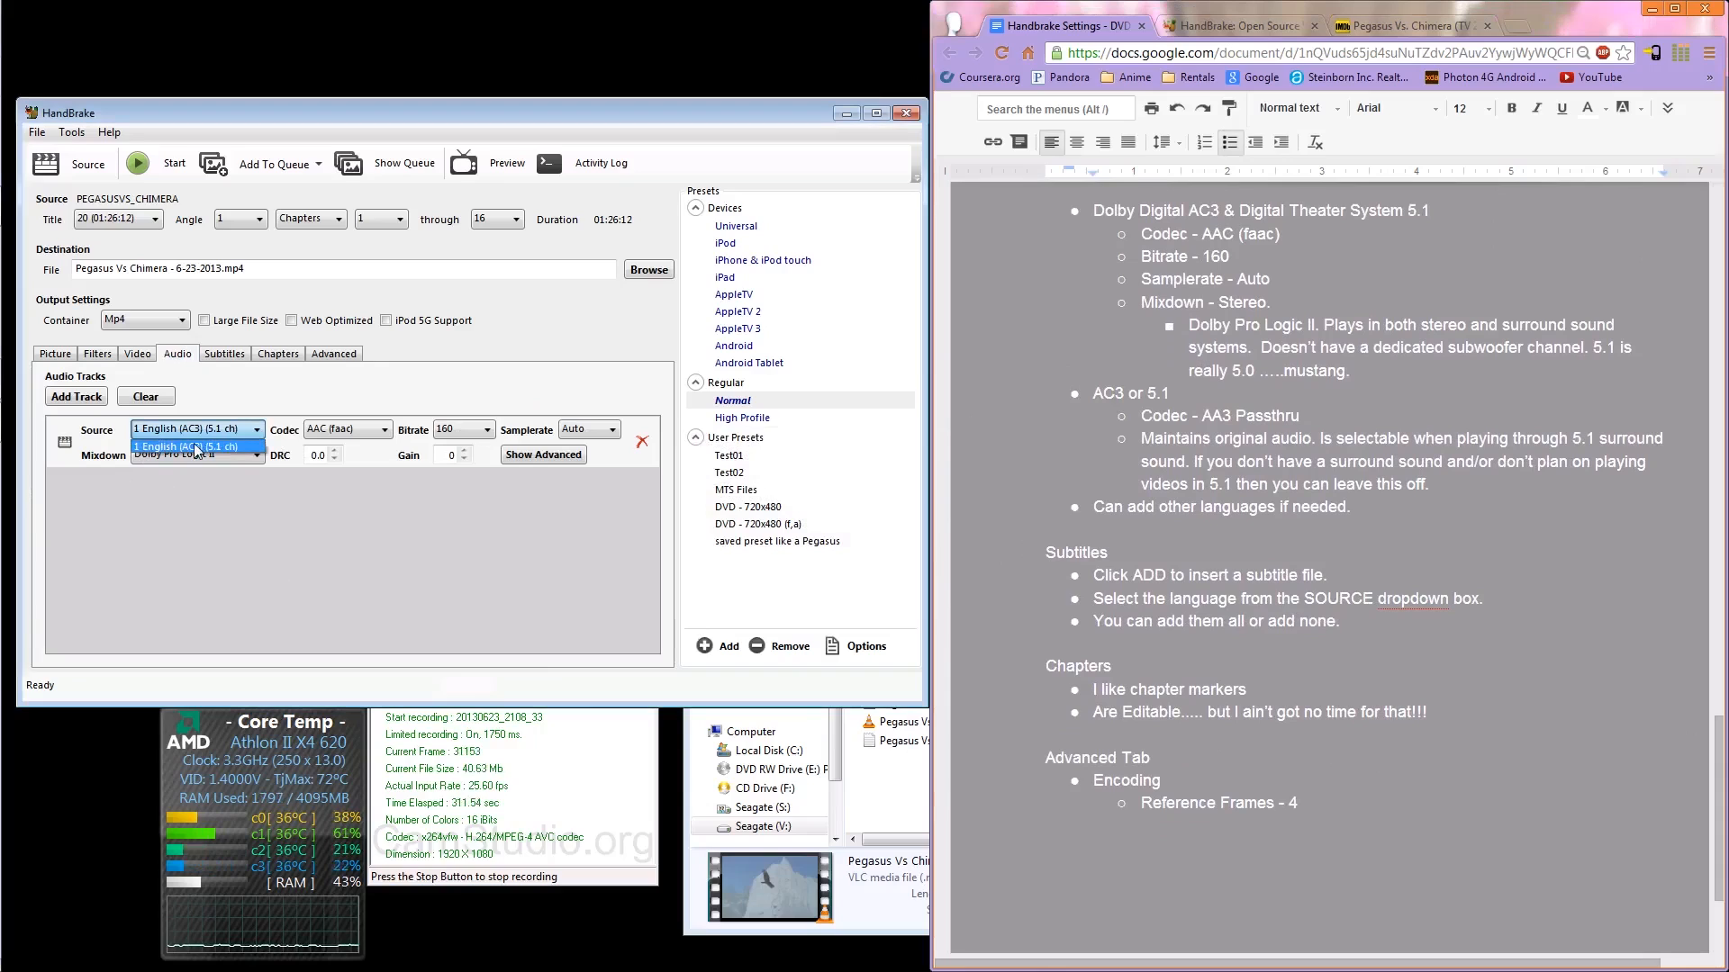
pyautogui.click(203, 431)
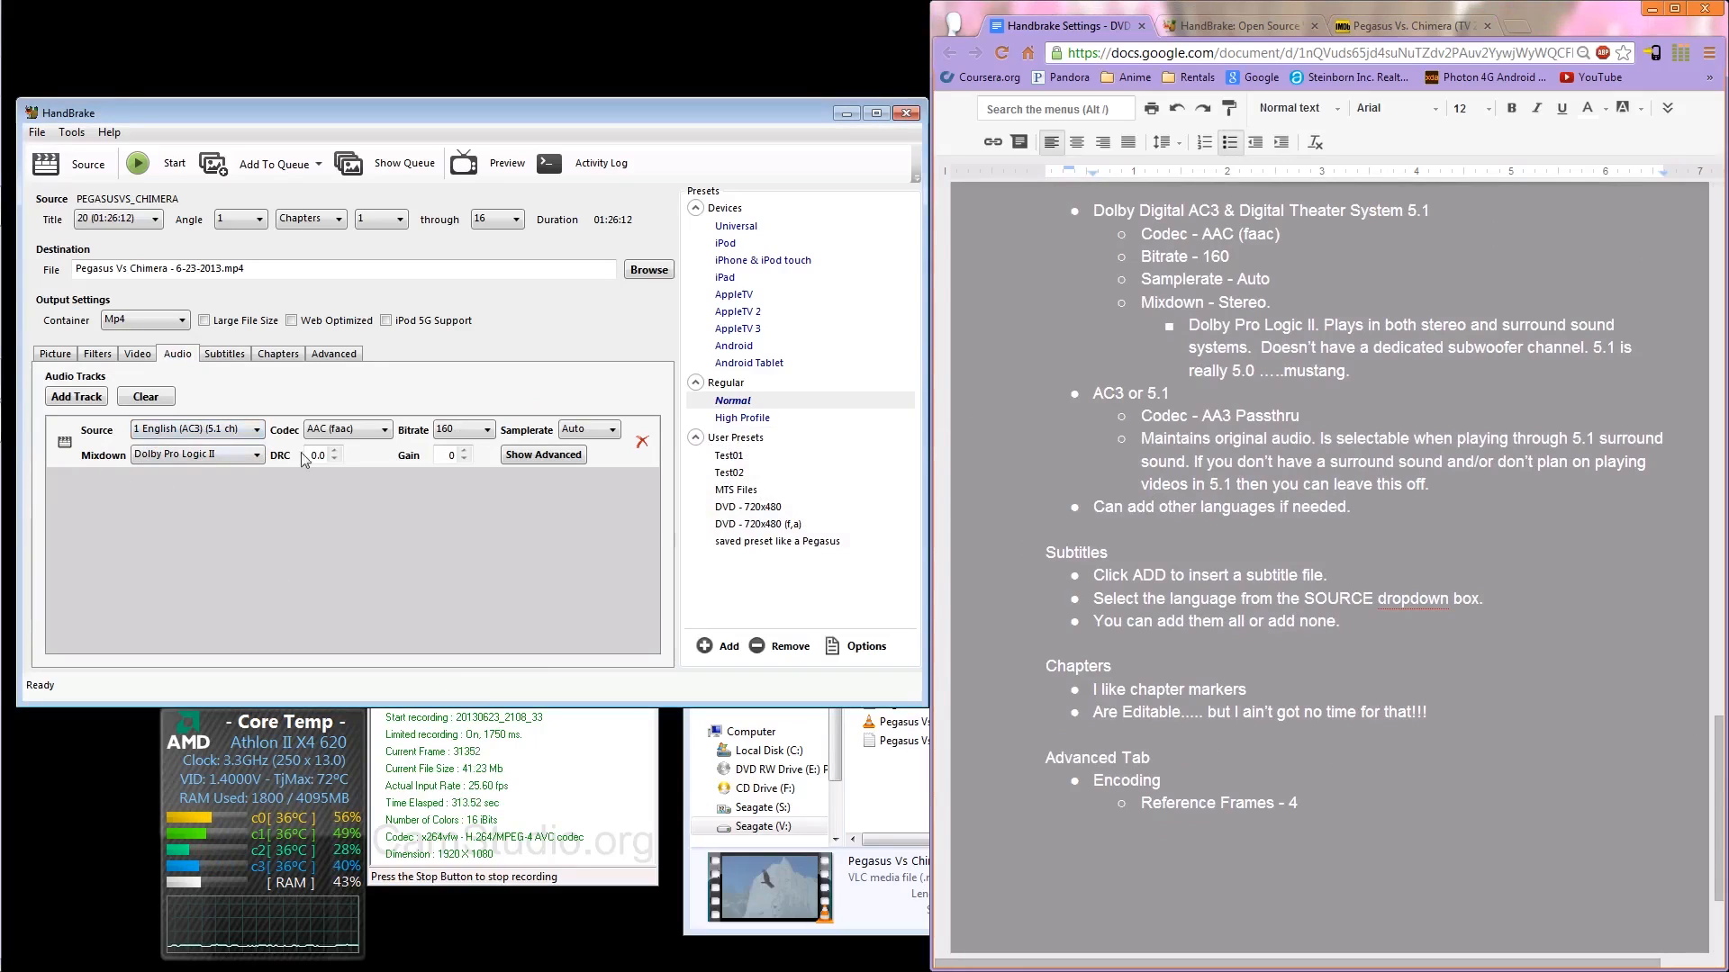
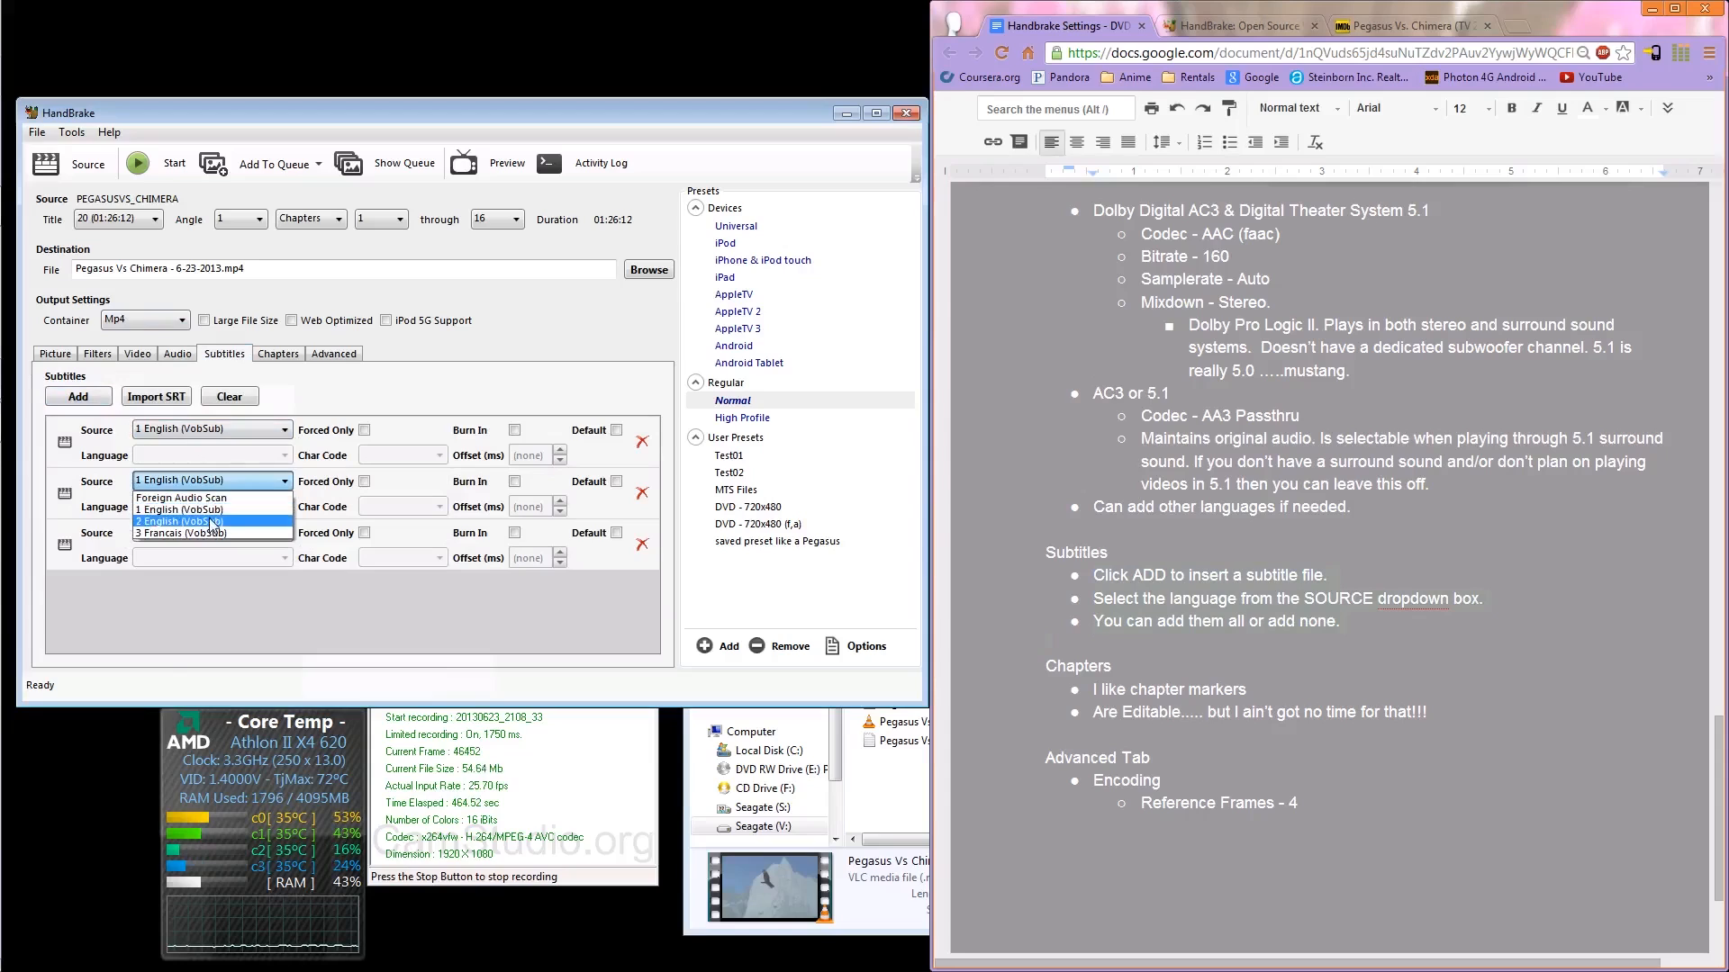
# Step: Set the second subtitle track's source to 2 English (VobSub) and the third's to 3 Francais (VobSub)
pyautogui.click(216, 532)
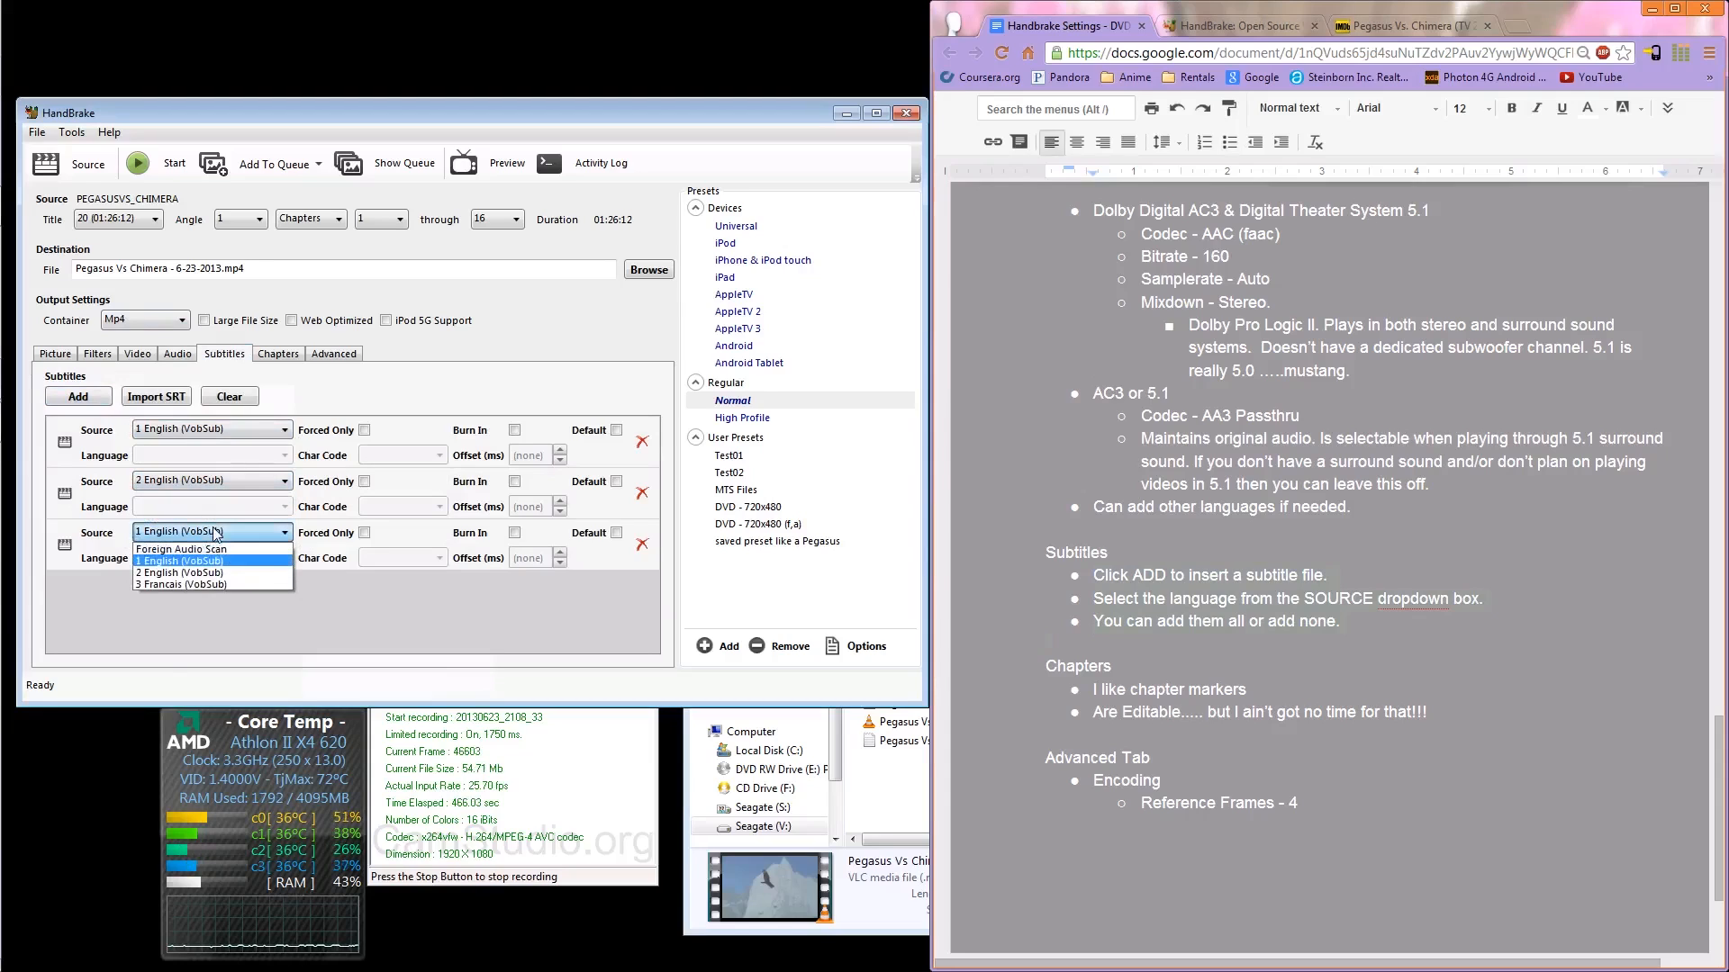
pyautogui.click(225, 582)
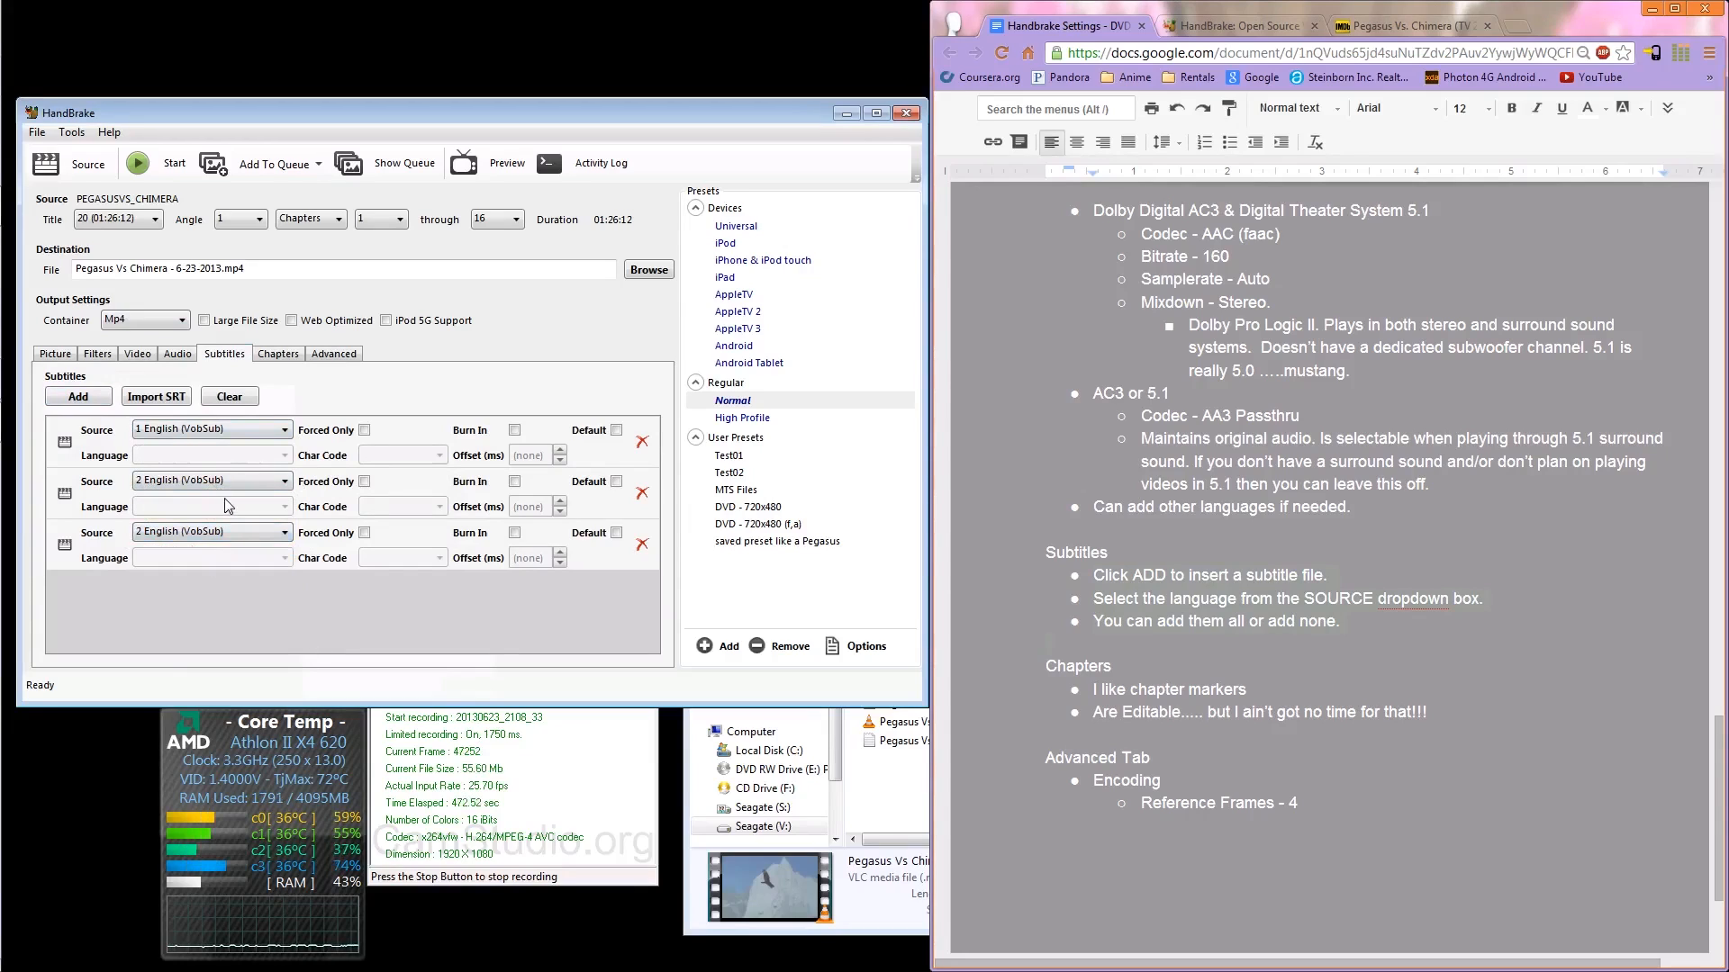
pyautogui.click(225, 531)
pyautogui.click(229, 554)
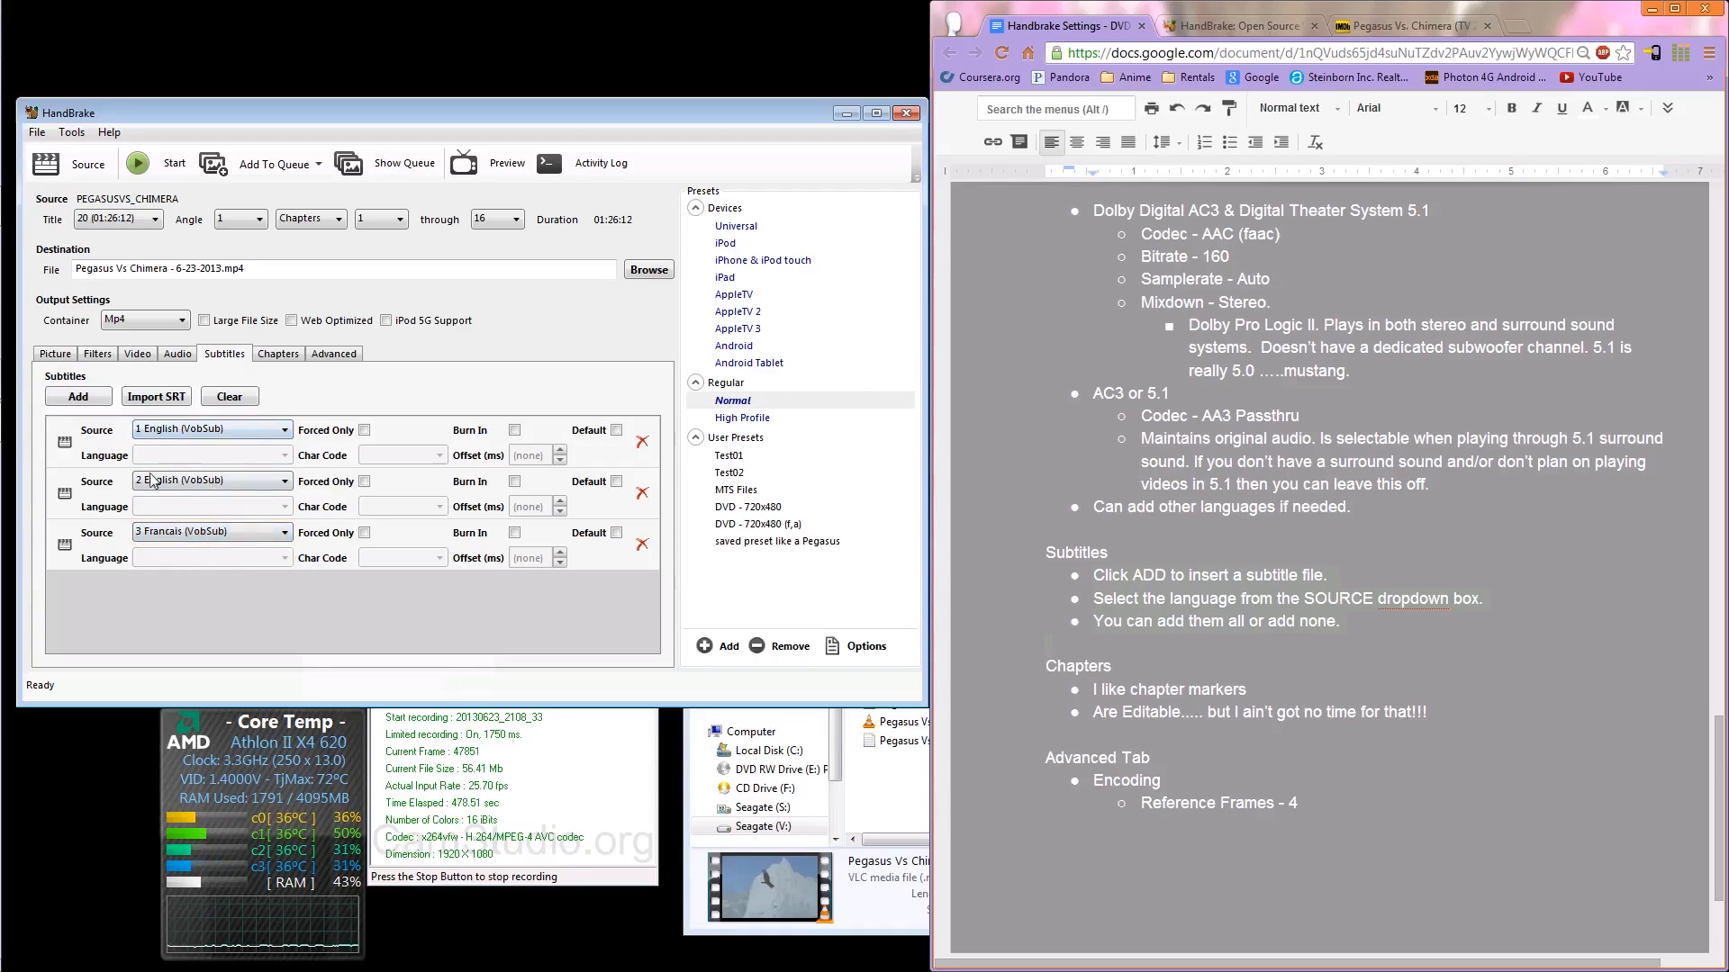
pyautogui.click(233, 487)
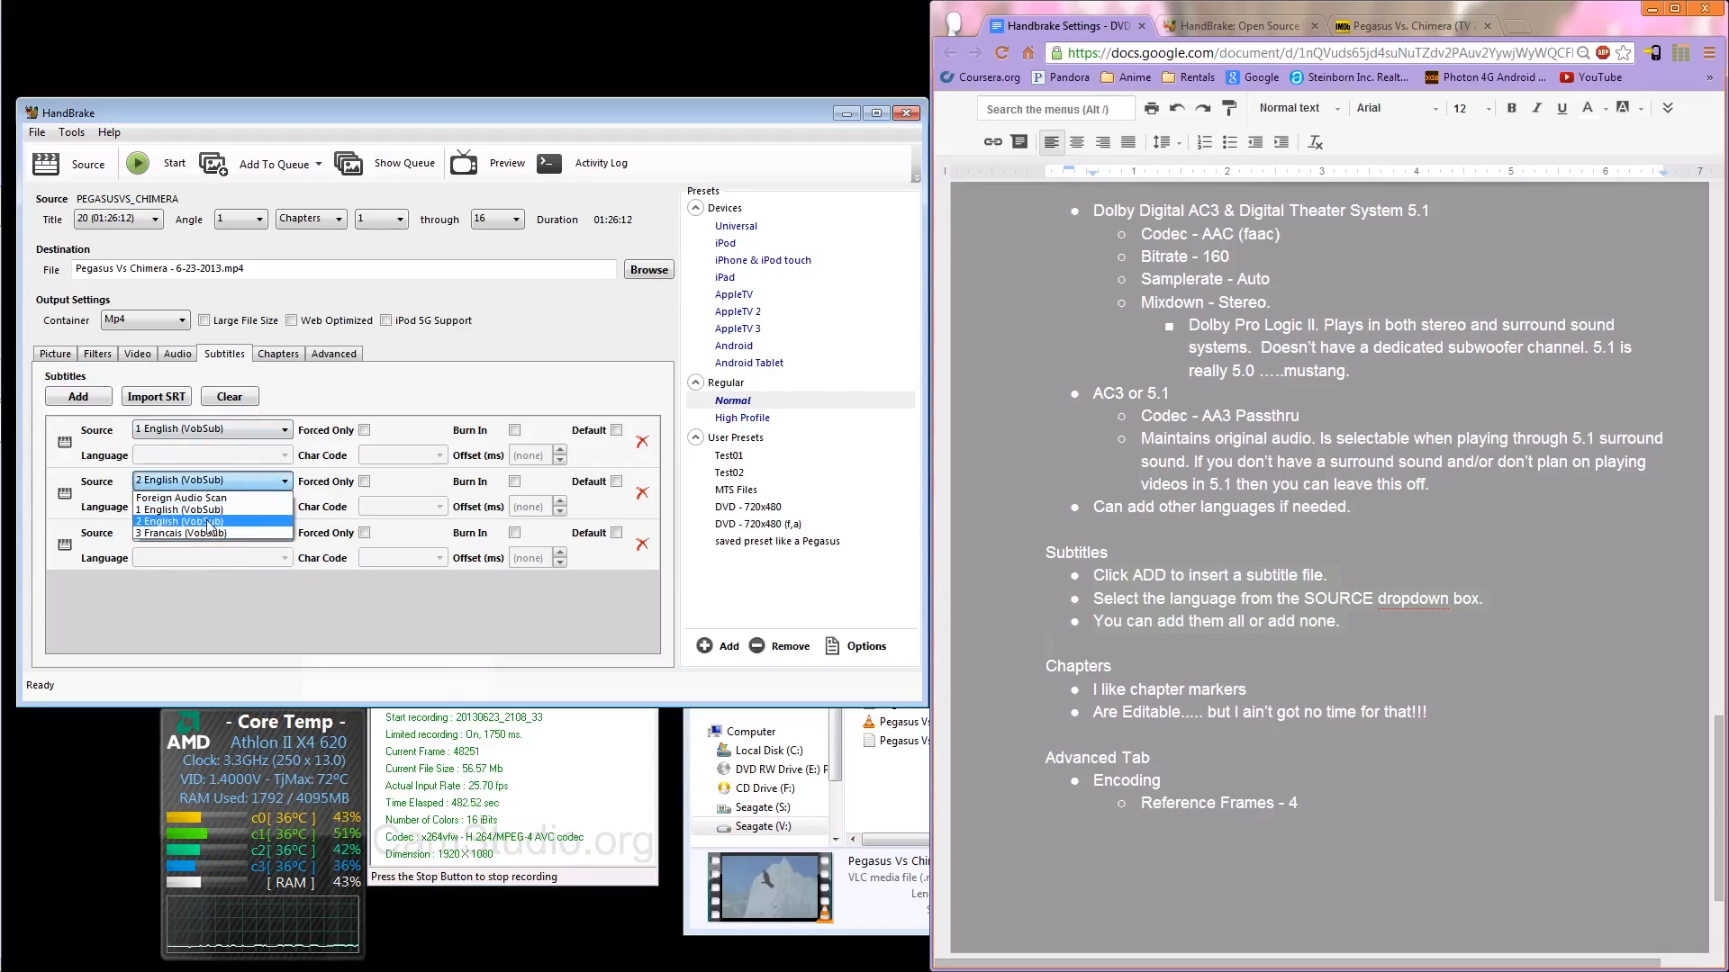
pyautogui.click(209, 524)
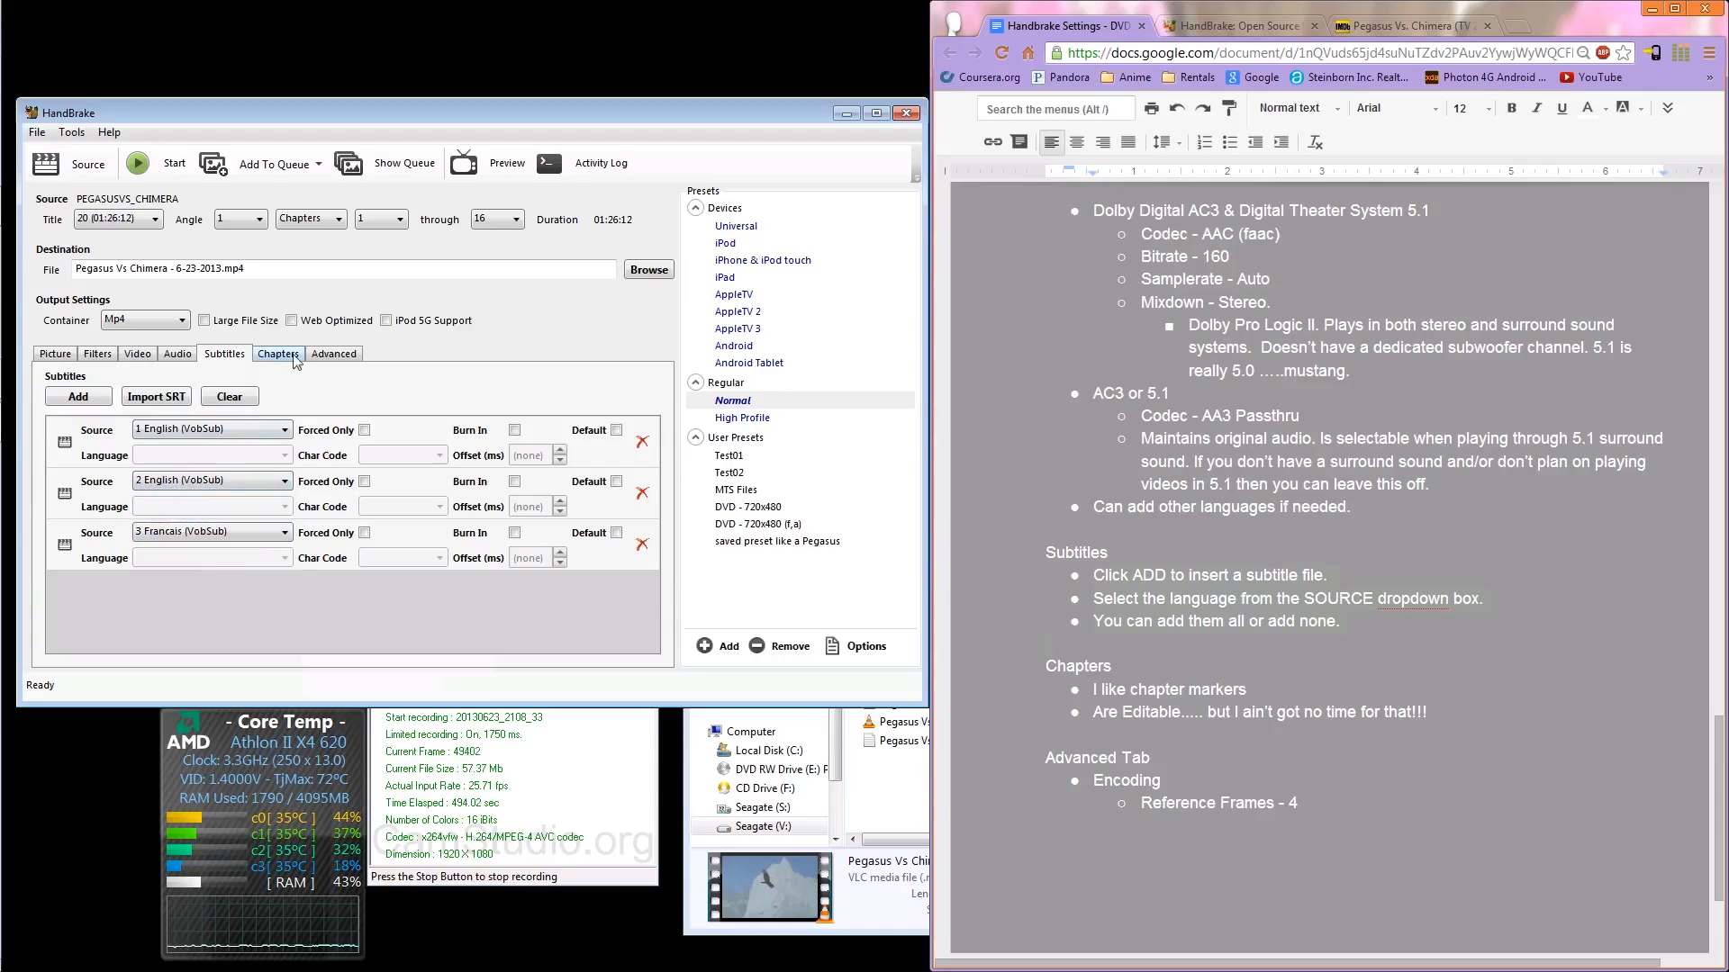
# Step: Read the notes on chapters and look over the chapter marker option and the list of chapter names
pyautogui.click(1026, 637)
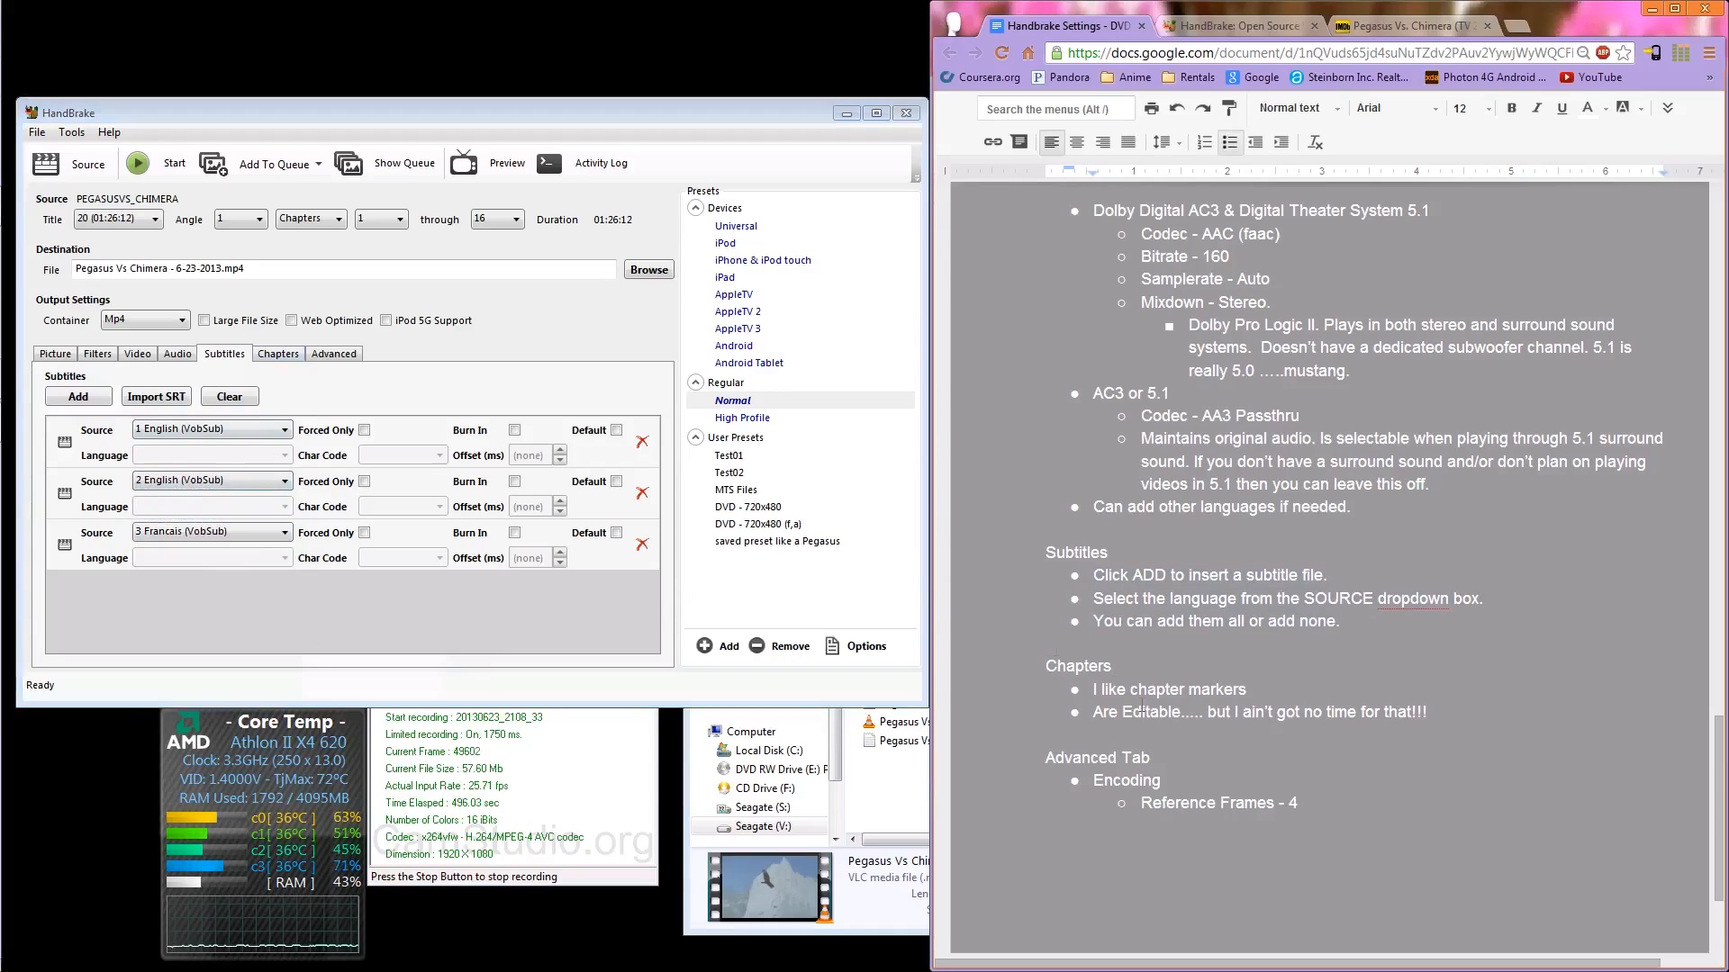
pyautogui.moveTo(1045, 667); pyautogui.dragTo(1049, 735)
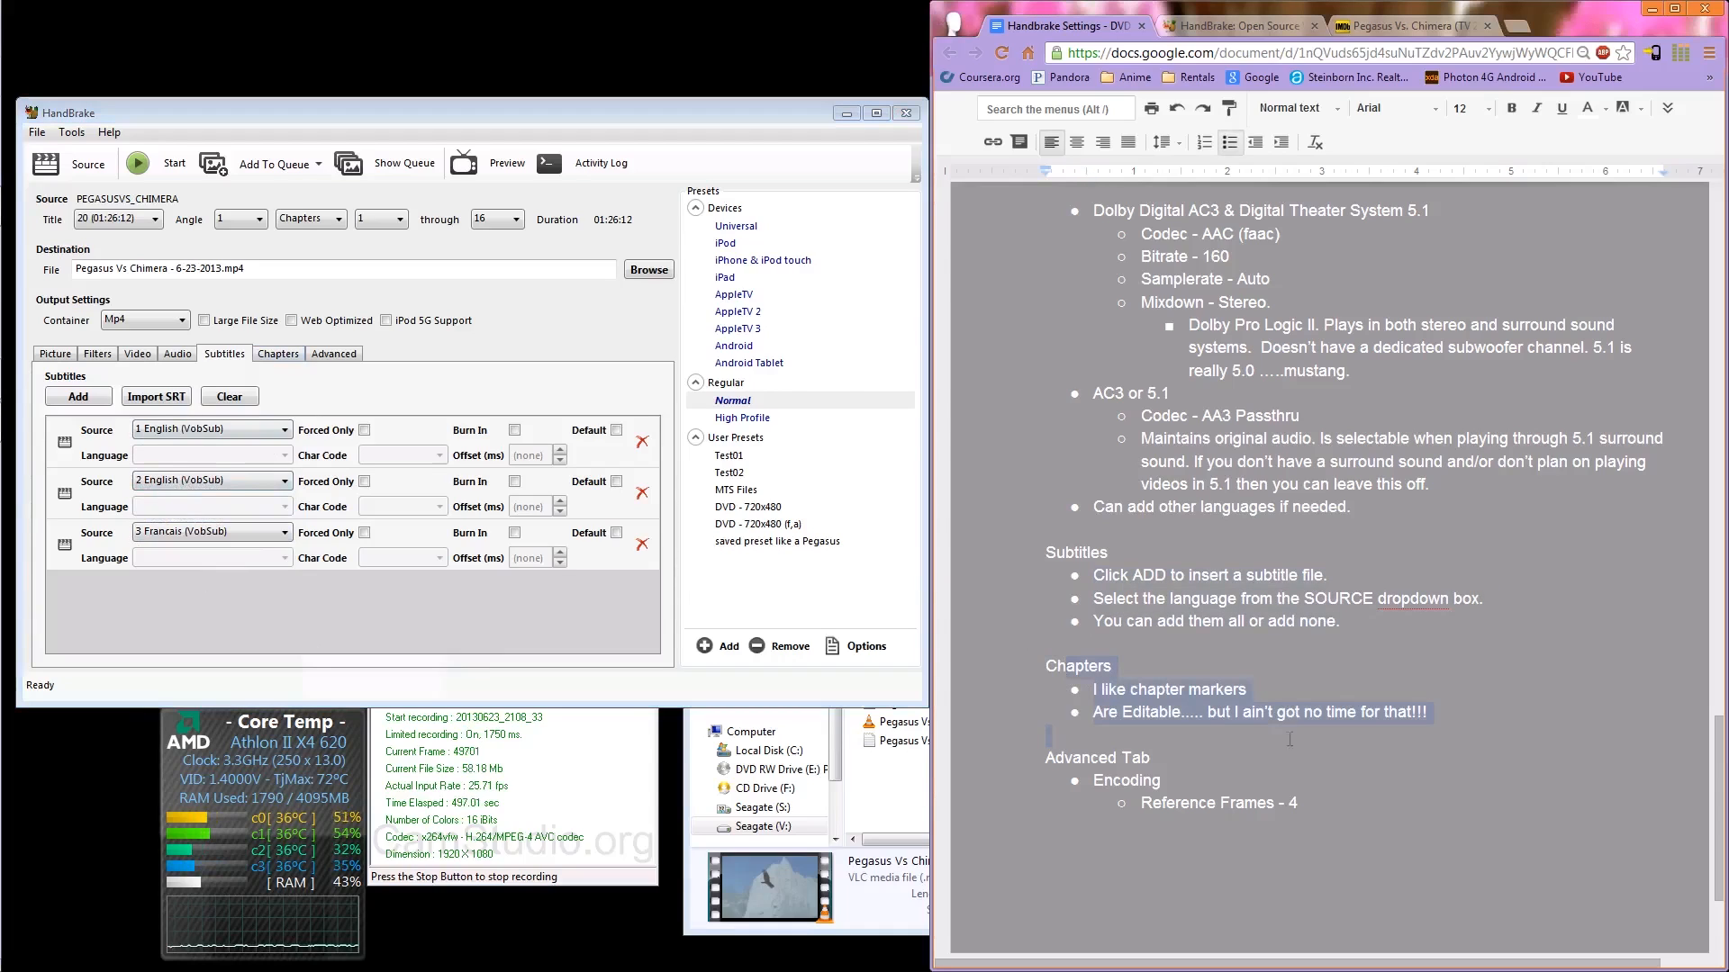
pyautogui.click(299, 353)
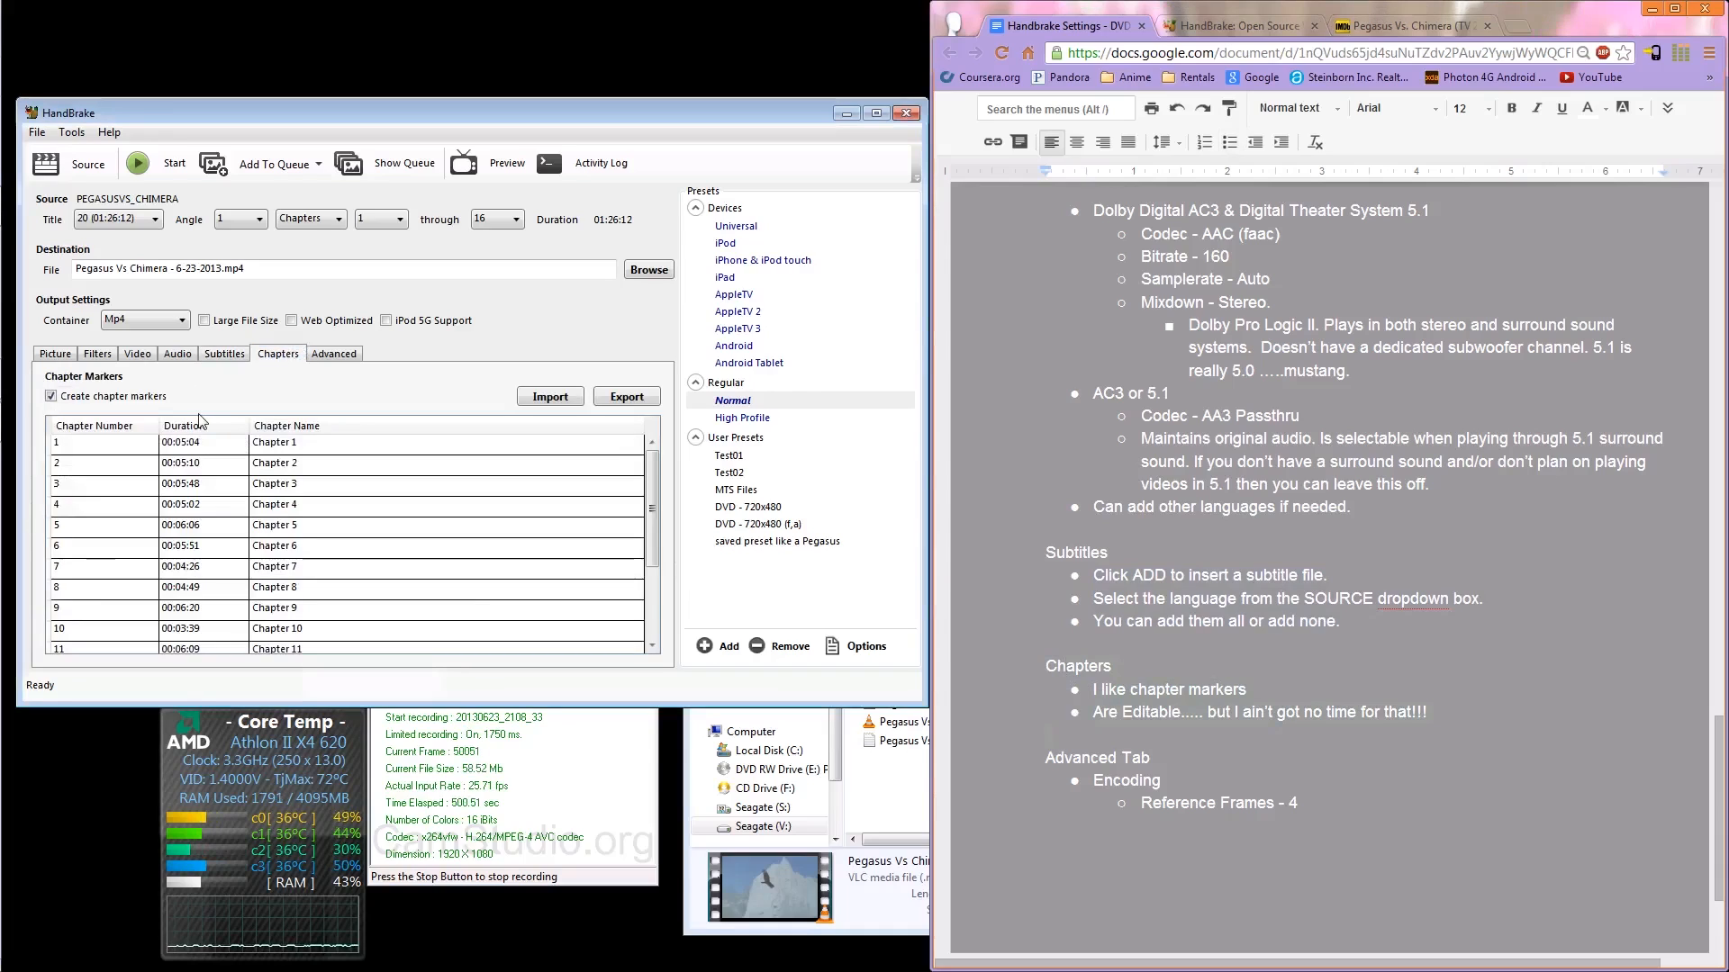
pyautogui.click(70, 400)
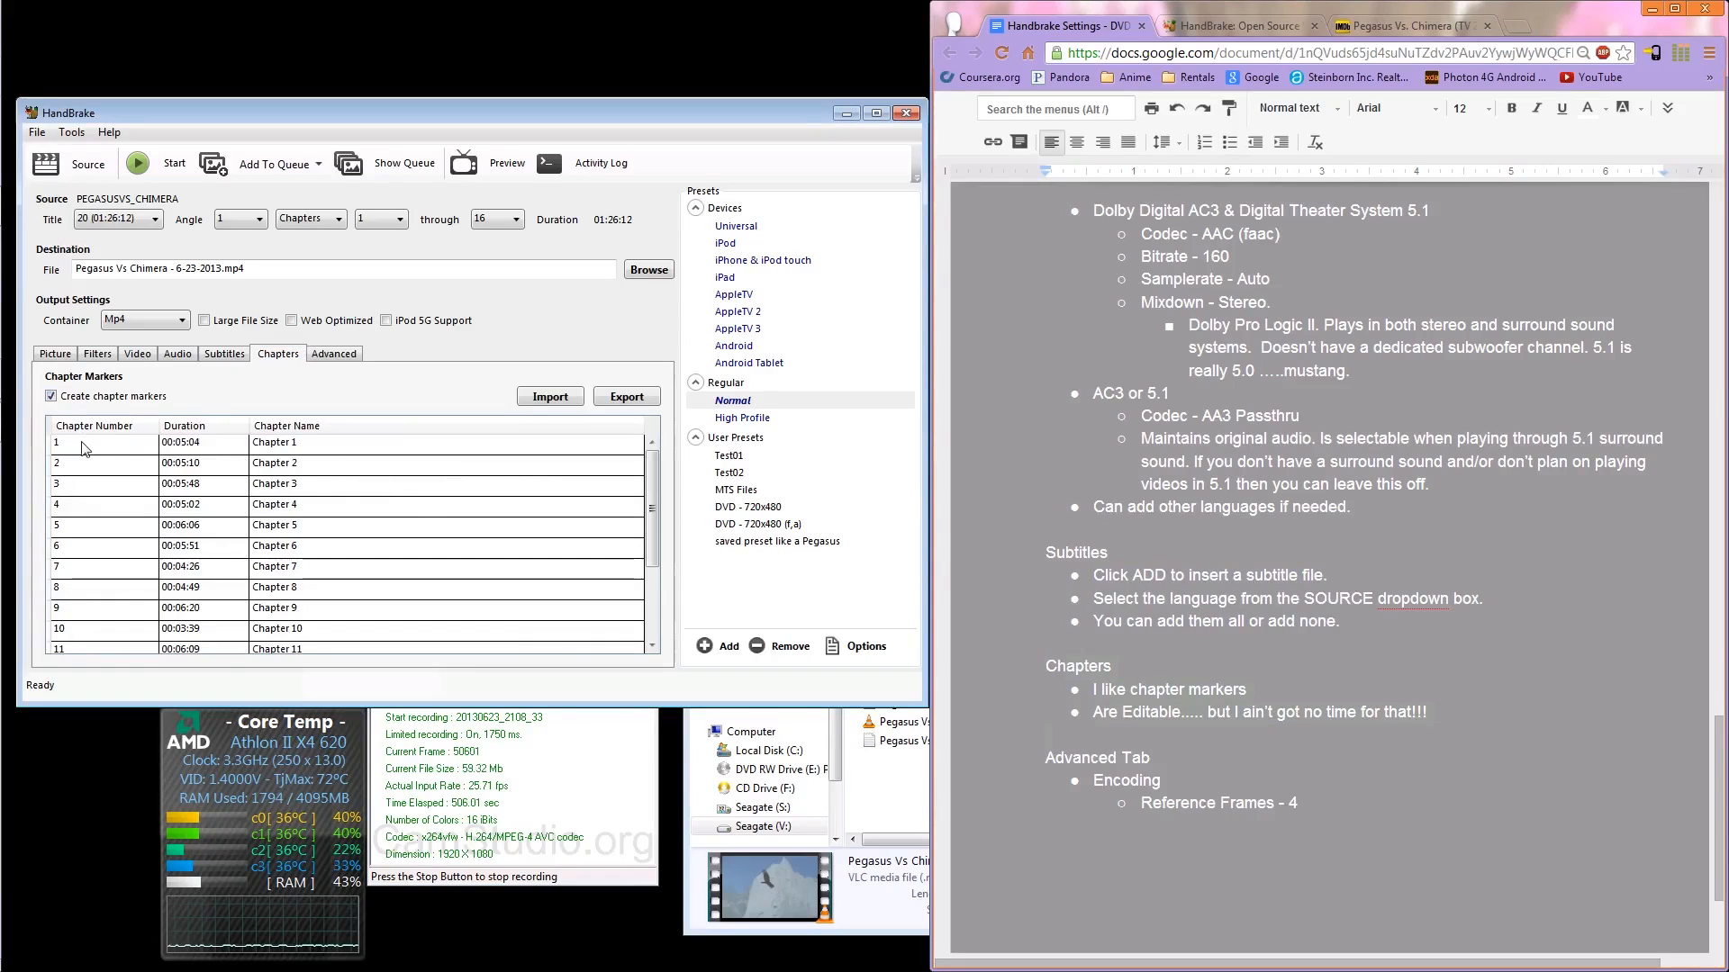
pyautogui.moveTo(86, 446); pyautogui.dragTo(124, 596)
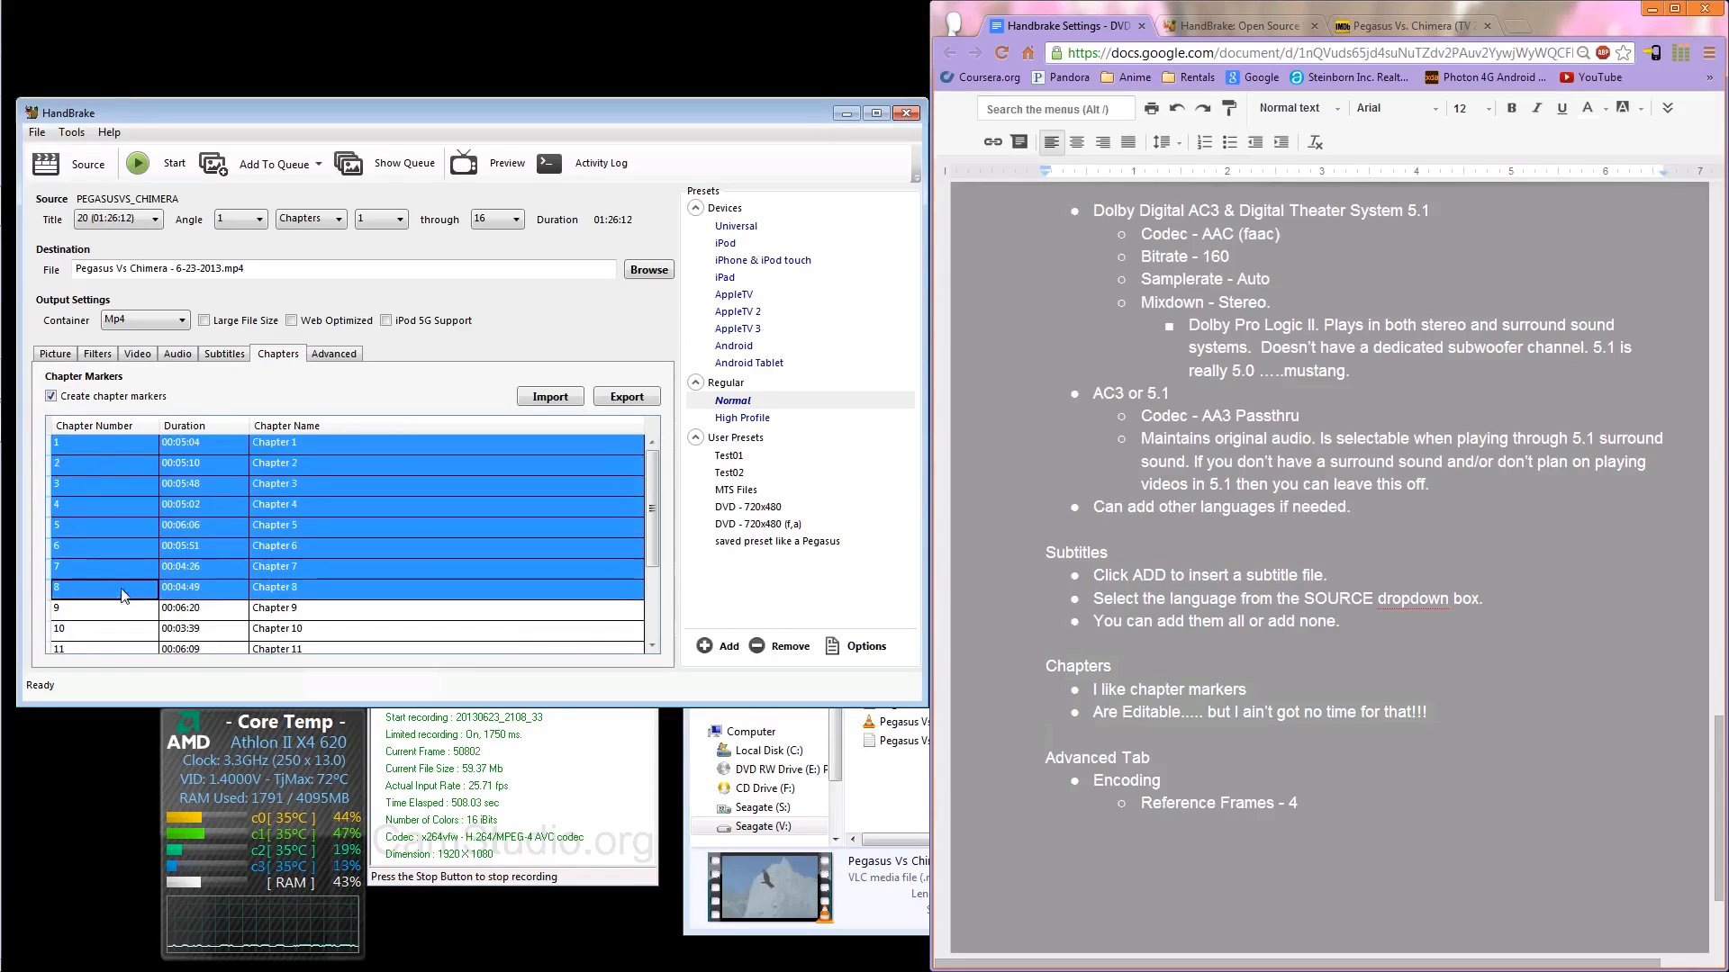
pyautogui.moveTo(304, 463); pyautogui.dragTo(342, 630)
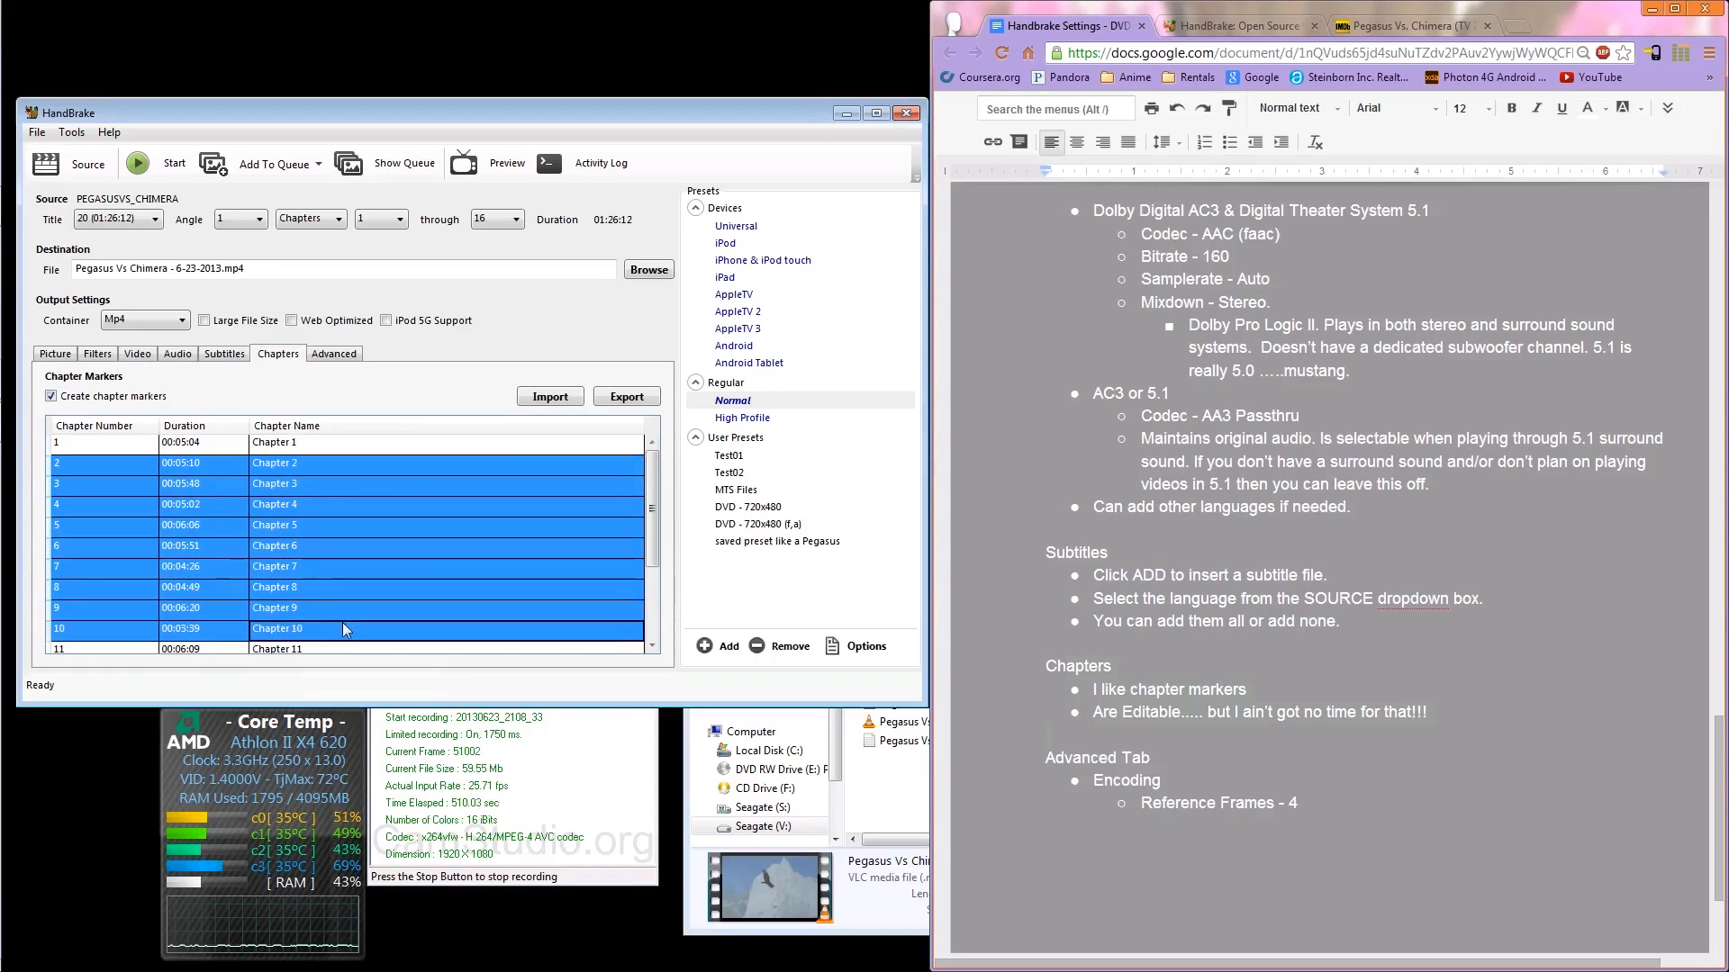
# Step: Try renaming chapter 2 to "opening road" and chapters 3 and 4 to "asdf"
pyautogui.click(330, 457)
pyautogui.click(326, 459)
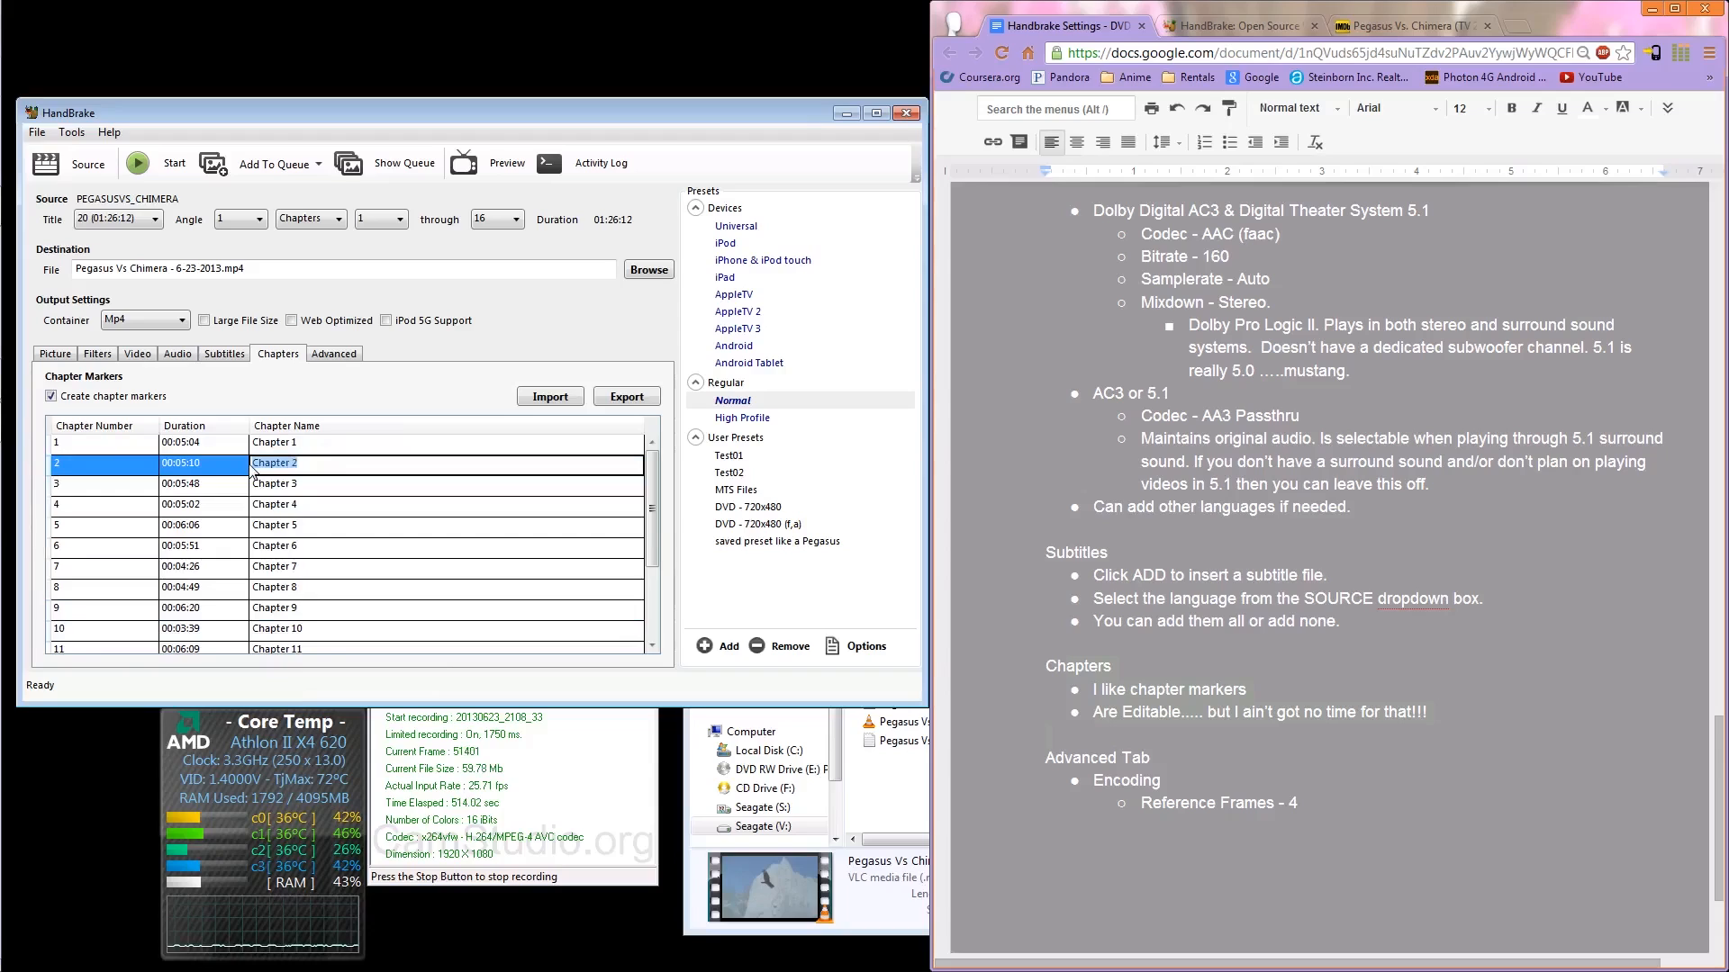
pyautogui.write('op')
pyautogui.write('ening ')
pyautogui.write('f')
pyautogui.write('oad')
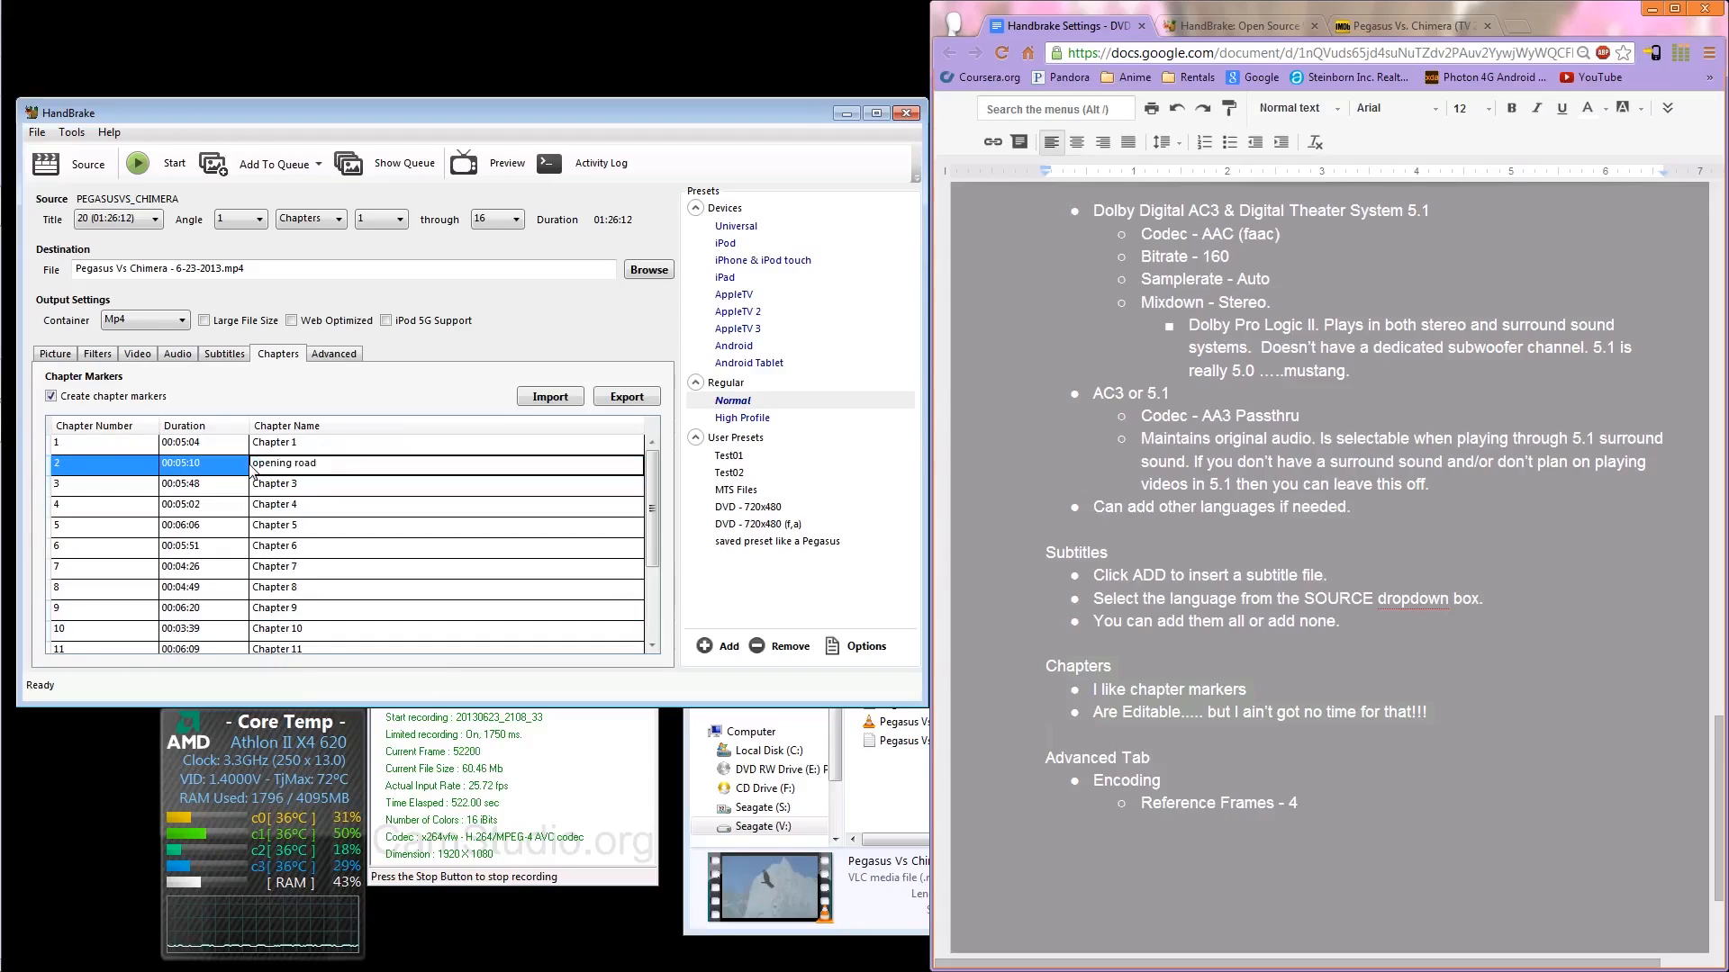
pyautogui.click(367, 489)
pyautogui.write('asdf')
pyautogui.click(358, 507)
pyautogui.write('asdf')
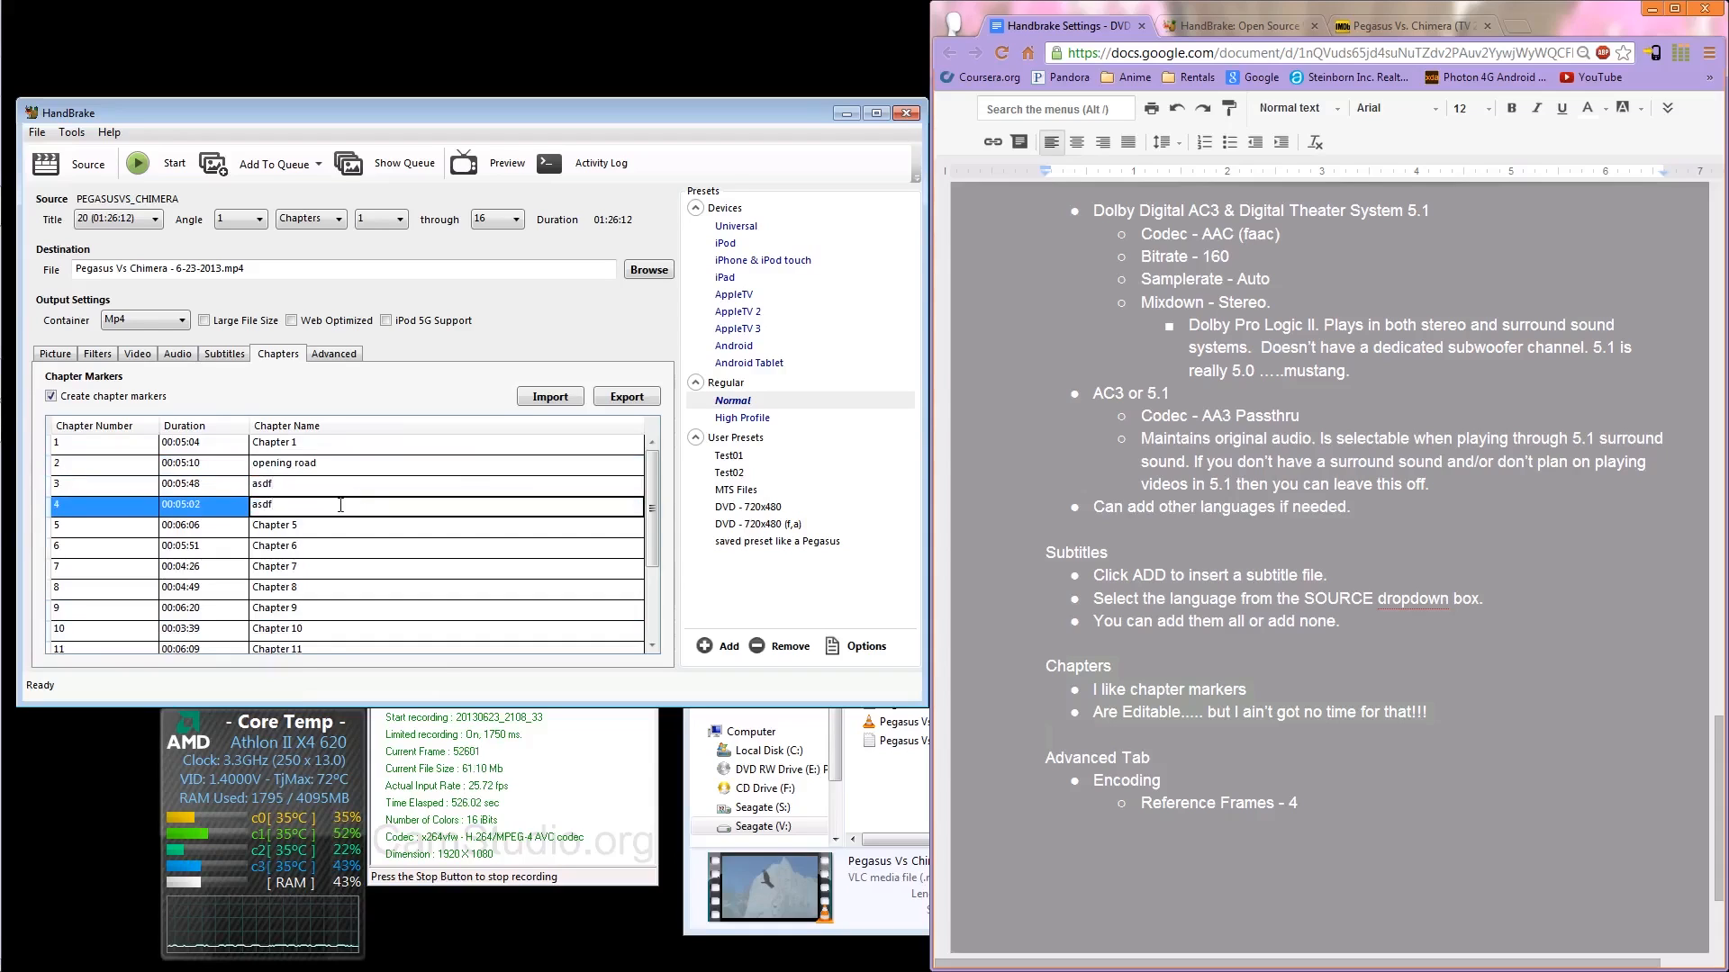
# Step: Reset the edited names of chapters 2 to 4 to their defaults
pyautogui.rightClick(339, 507)
pyautogui.moveTo(333, 464); pyautogui.dragTo(331, 480)
pyautogui.rightClick(331, 481)
pyautogui.click(391, 553)
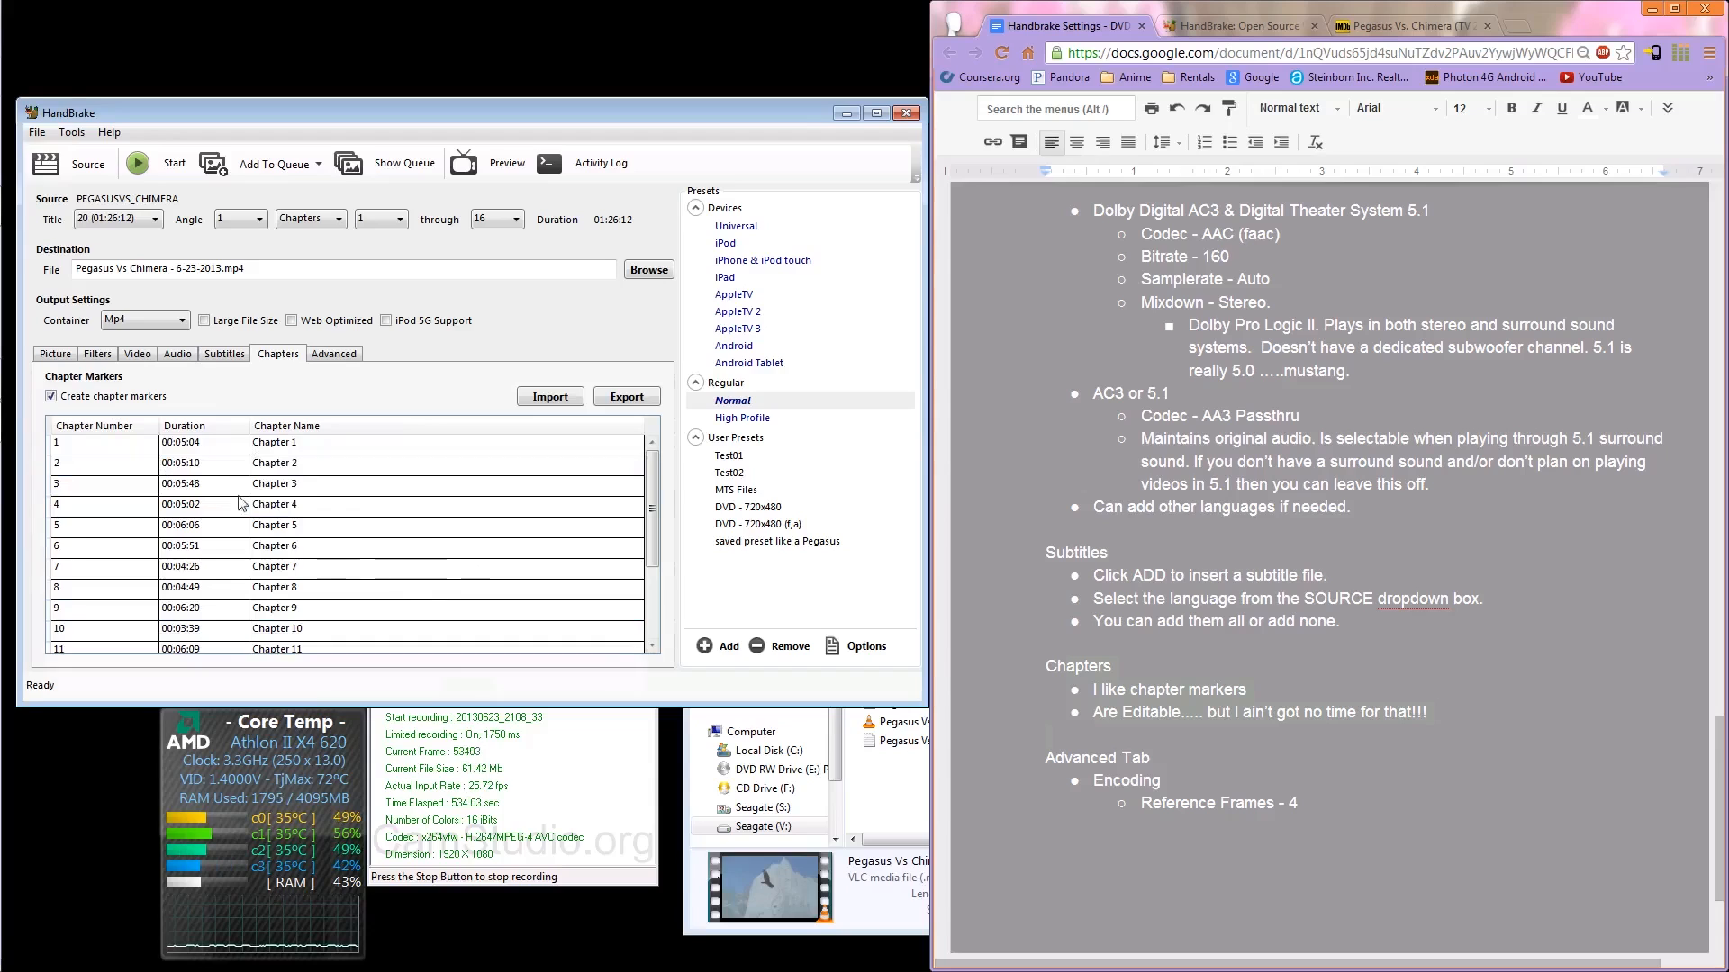
# Step: Play Pegasus Vs Chimera - Tutorial.mp4 in VLC media player, examine its chapter markers by jumping to 09:15, and leave the player
pyautogui.moveTo(3, 289)
pyautogui.click(916, 731)
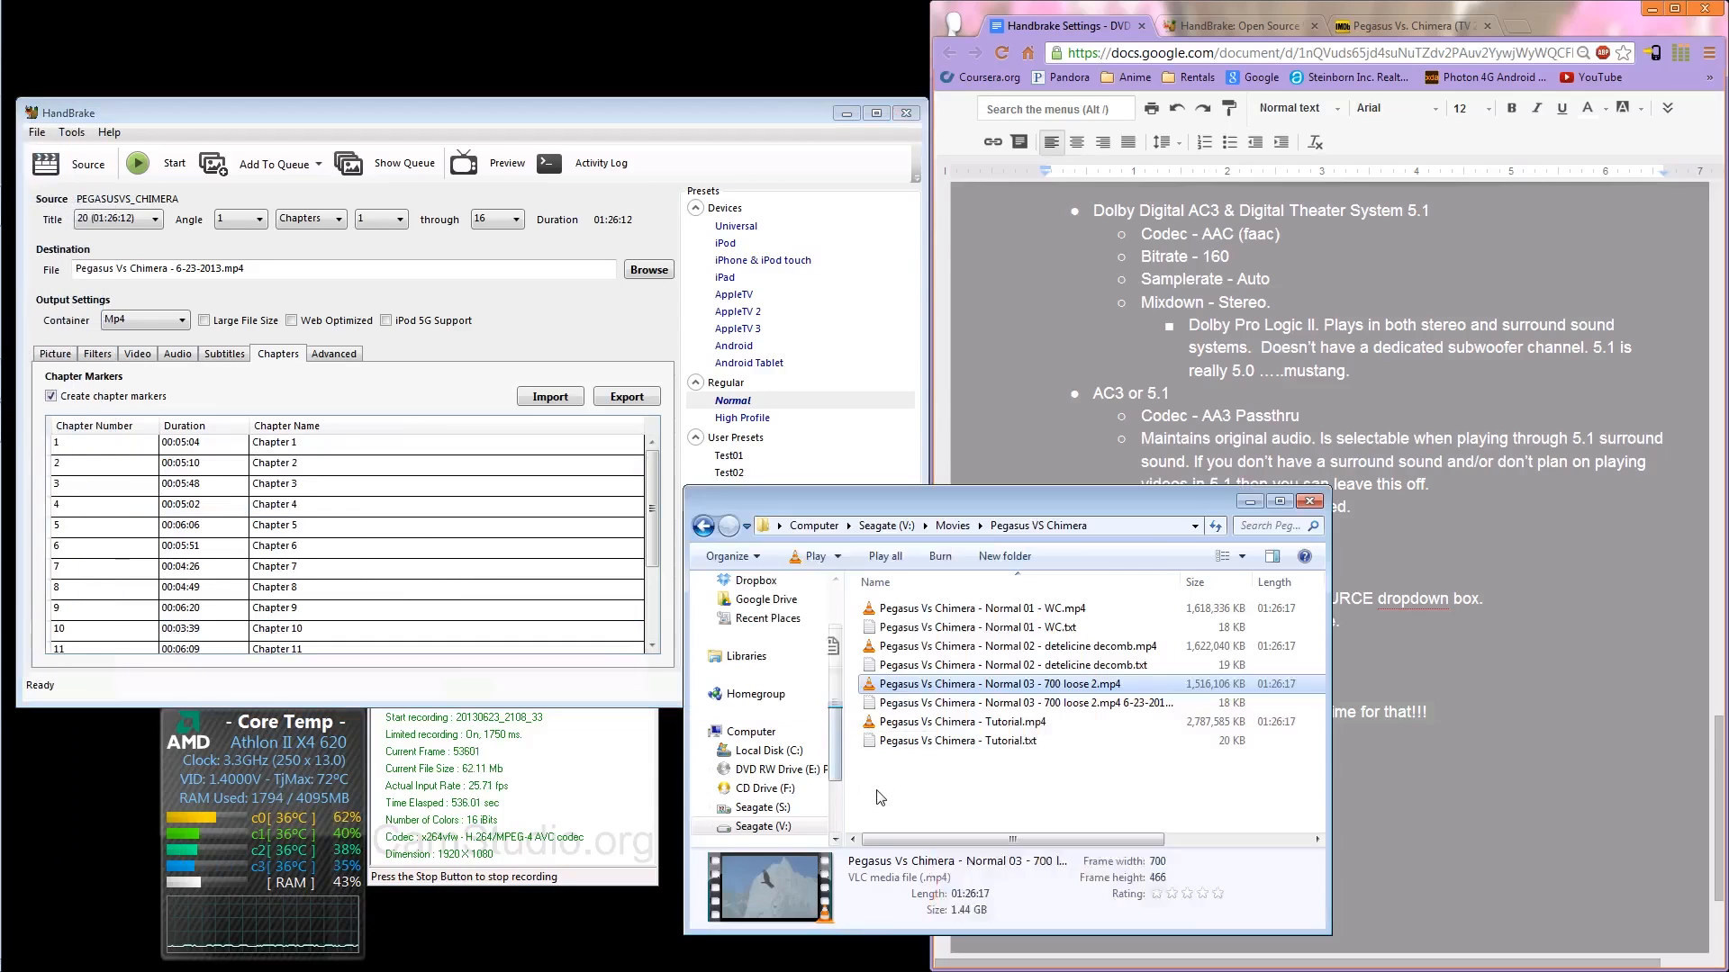
pyautogui.doubleClick(916, 731)
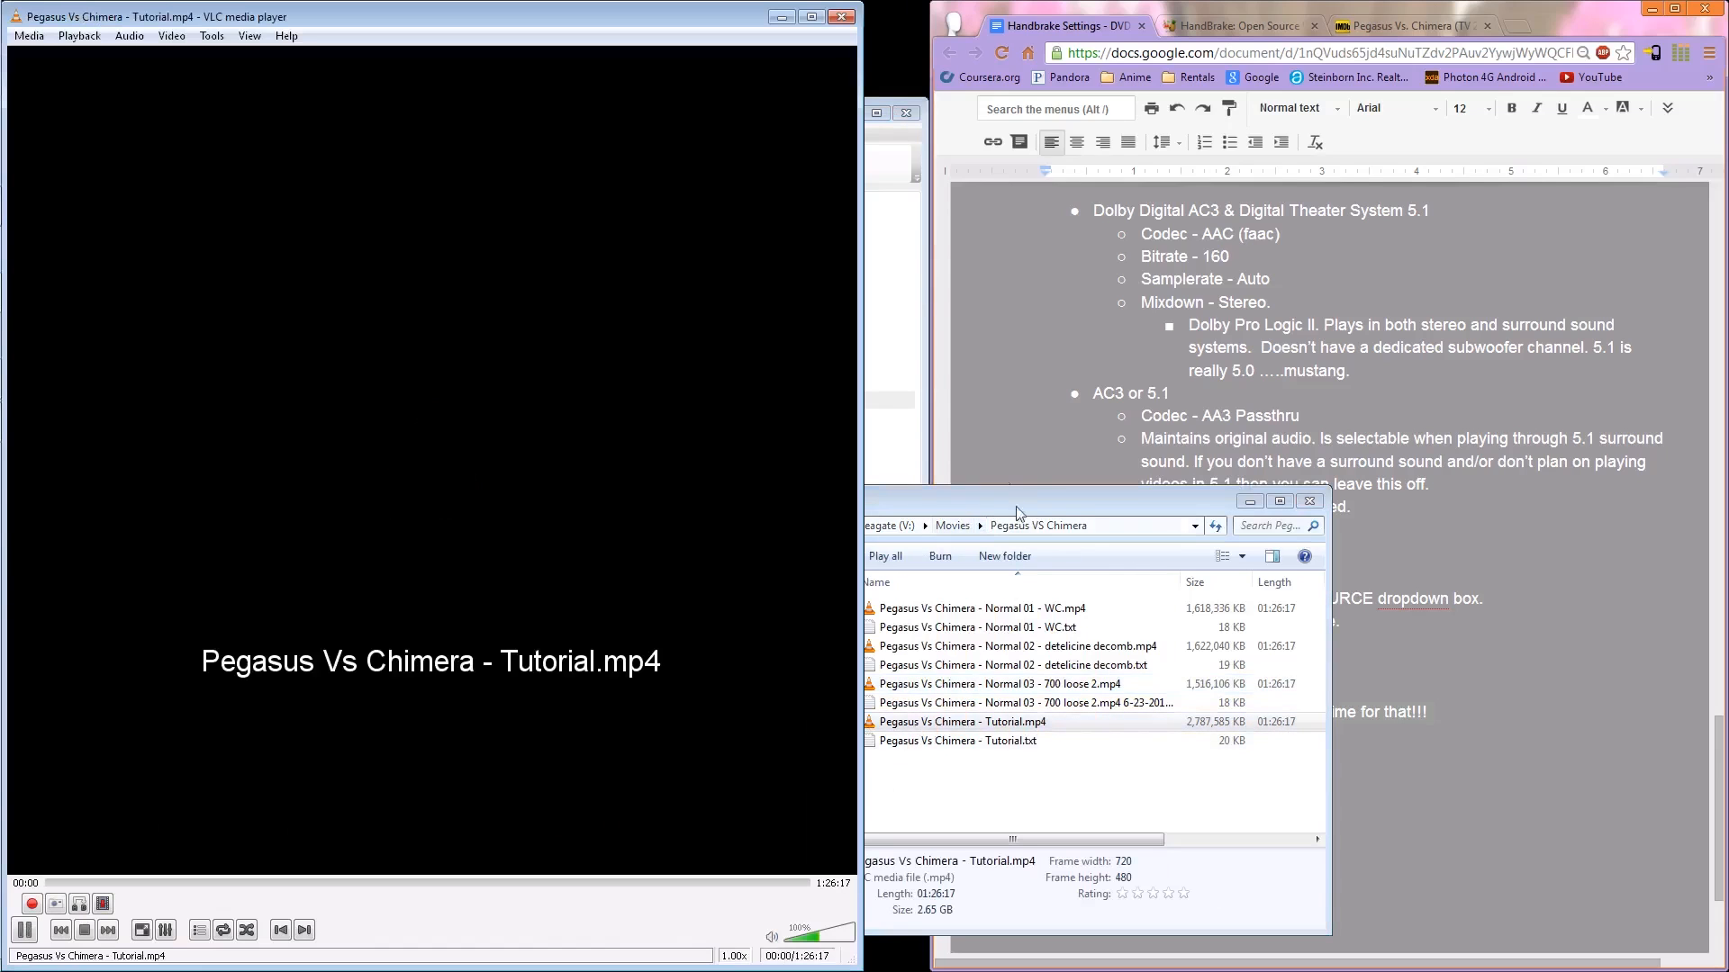
pyautogui.click(1033, 422)
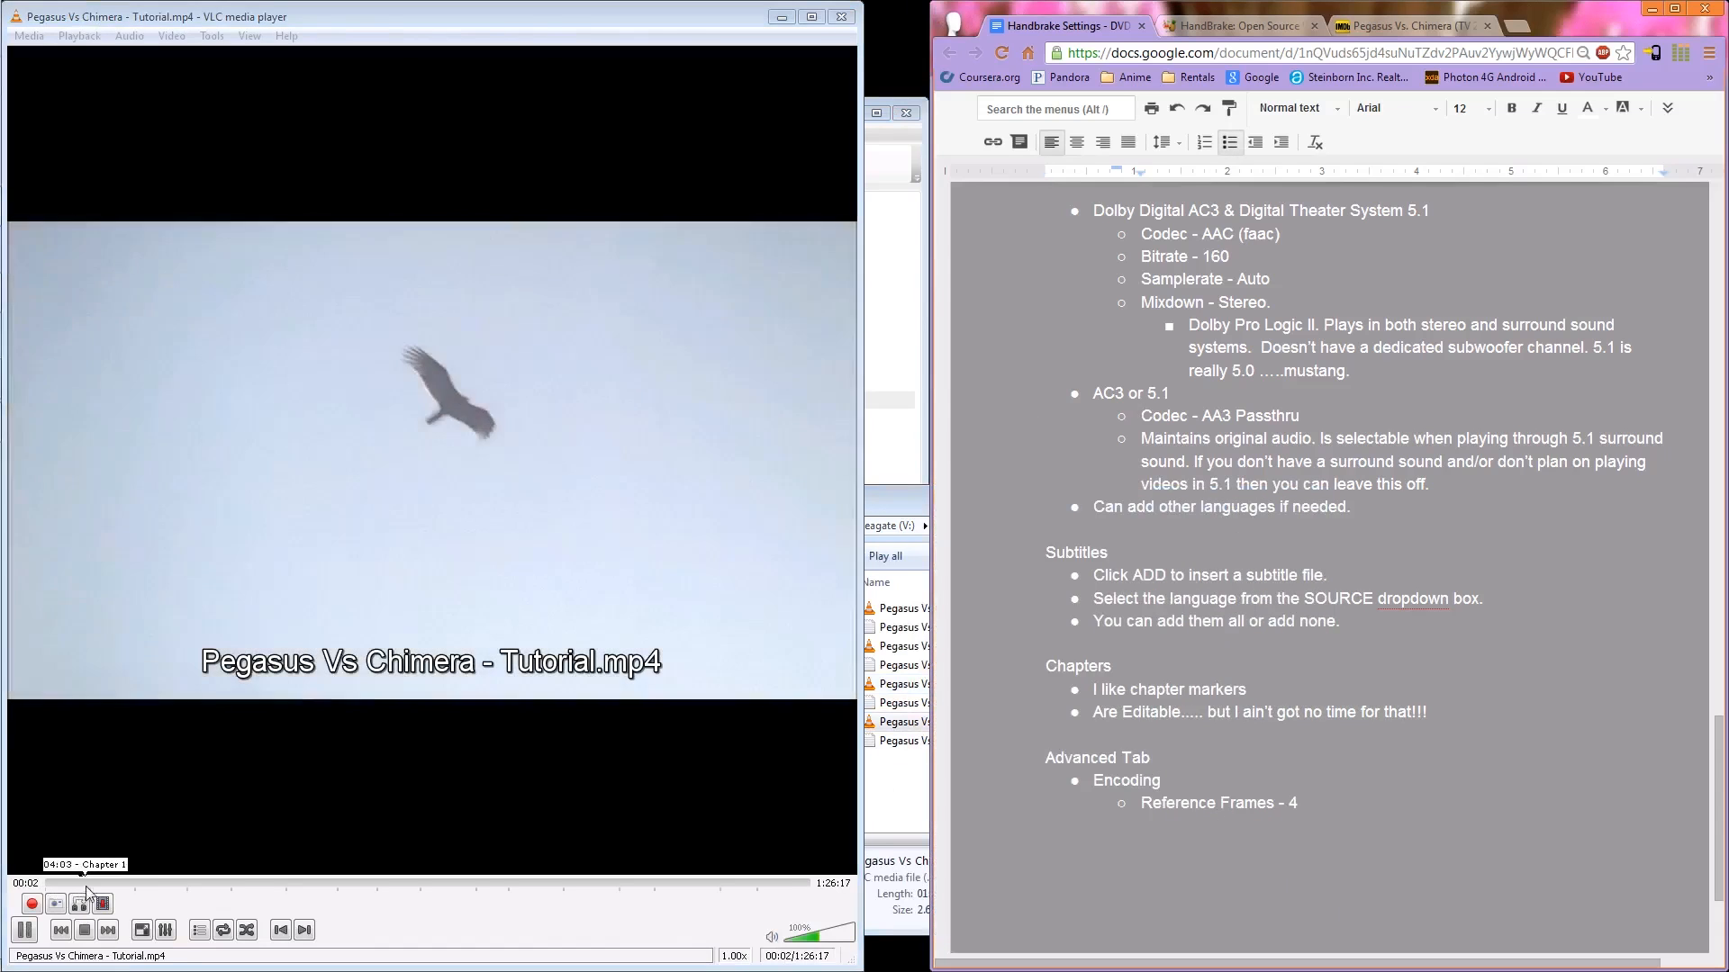
pyautogui.click(126, 884)
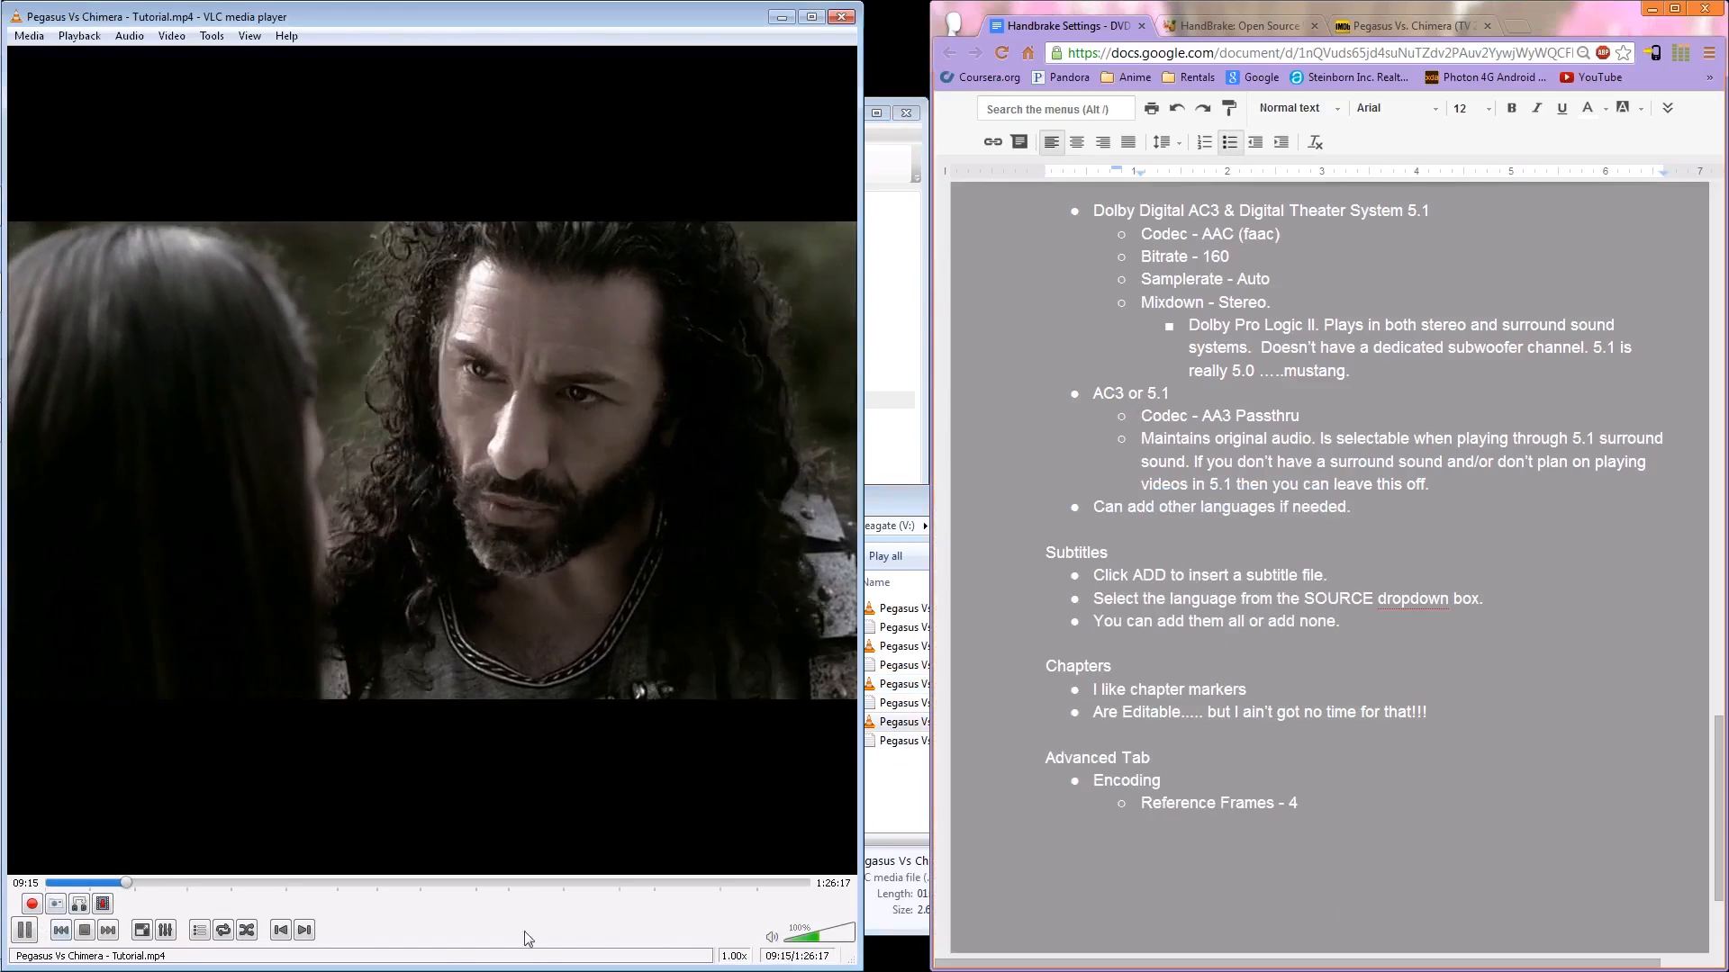
pyautogui.click(767, 938)
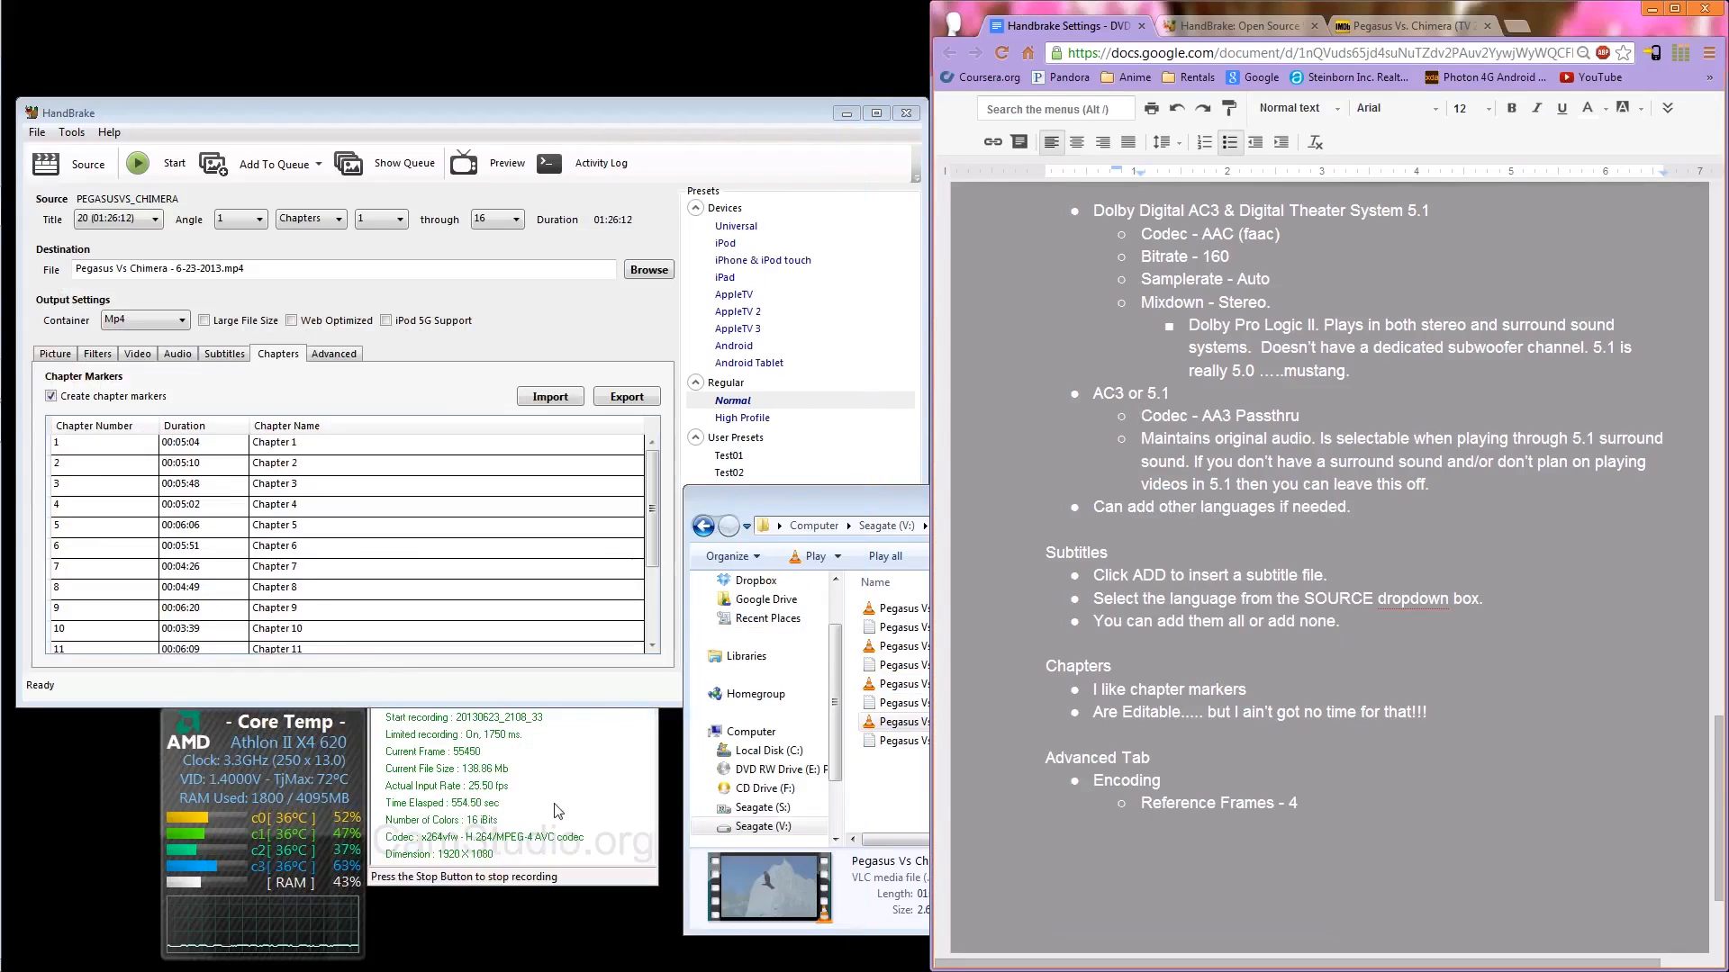
# Step: Return to HandBrake's chapter list and display the advanced encoding settings
pyautogui.click(309, 462)
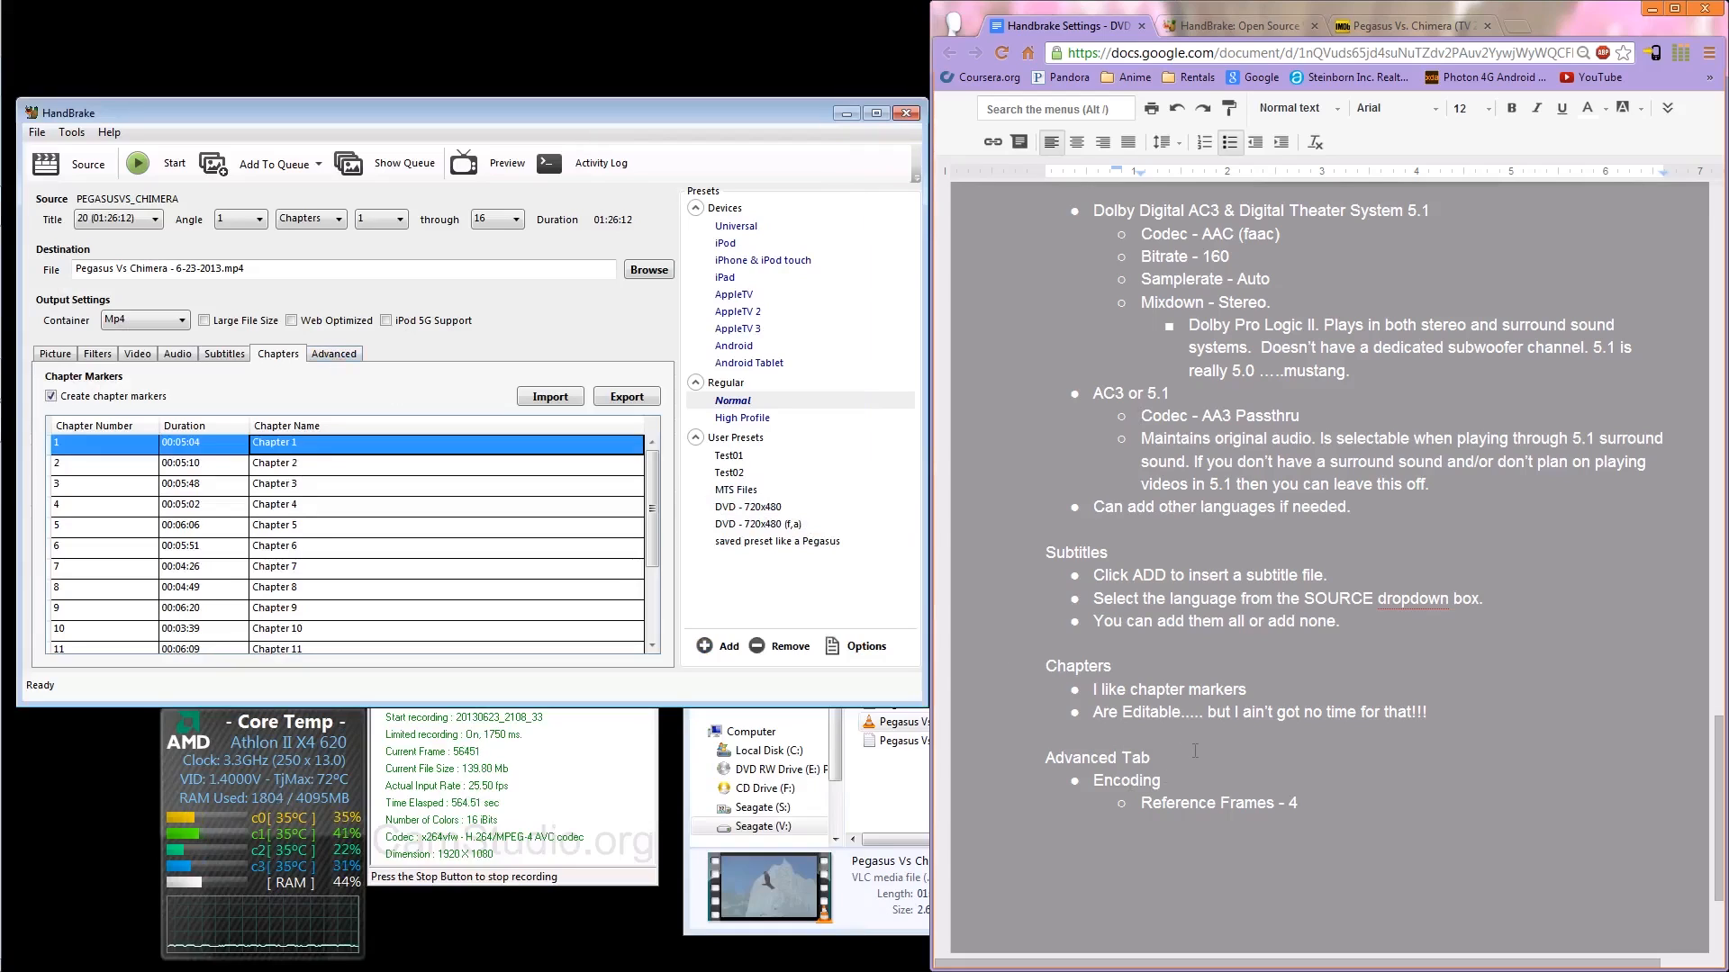
pyautogui.click(340, 417)
pyautogui.click(334, 354)
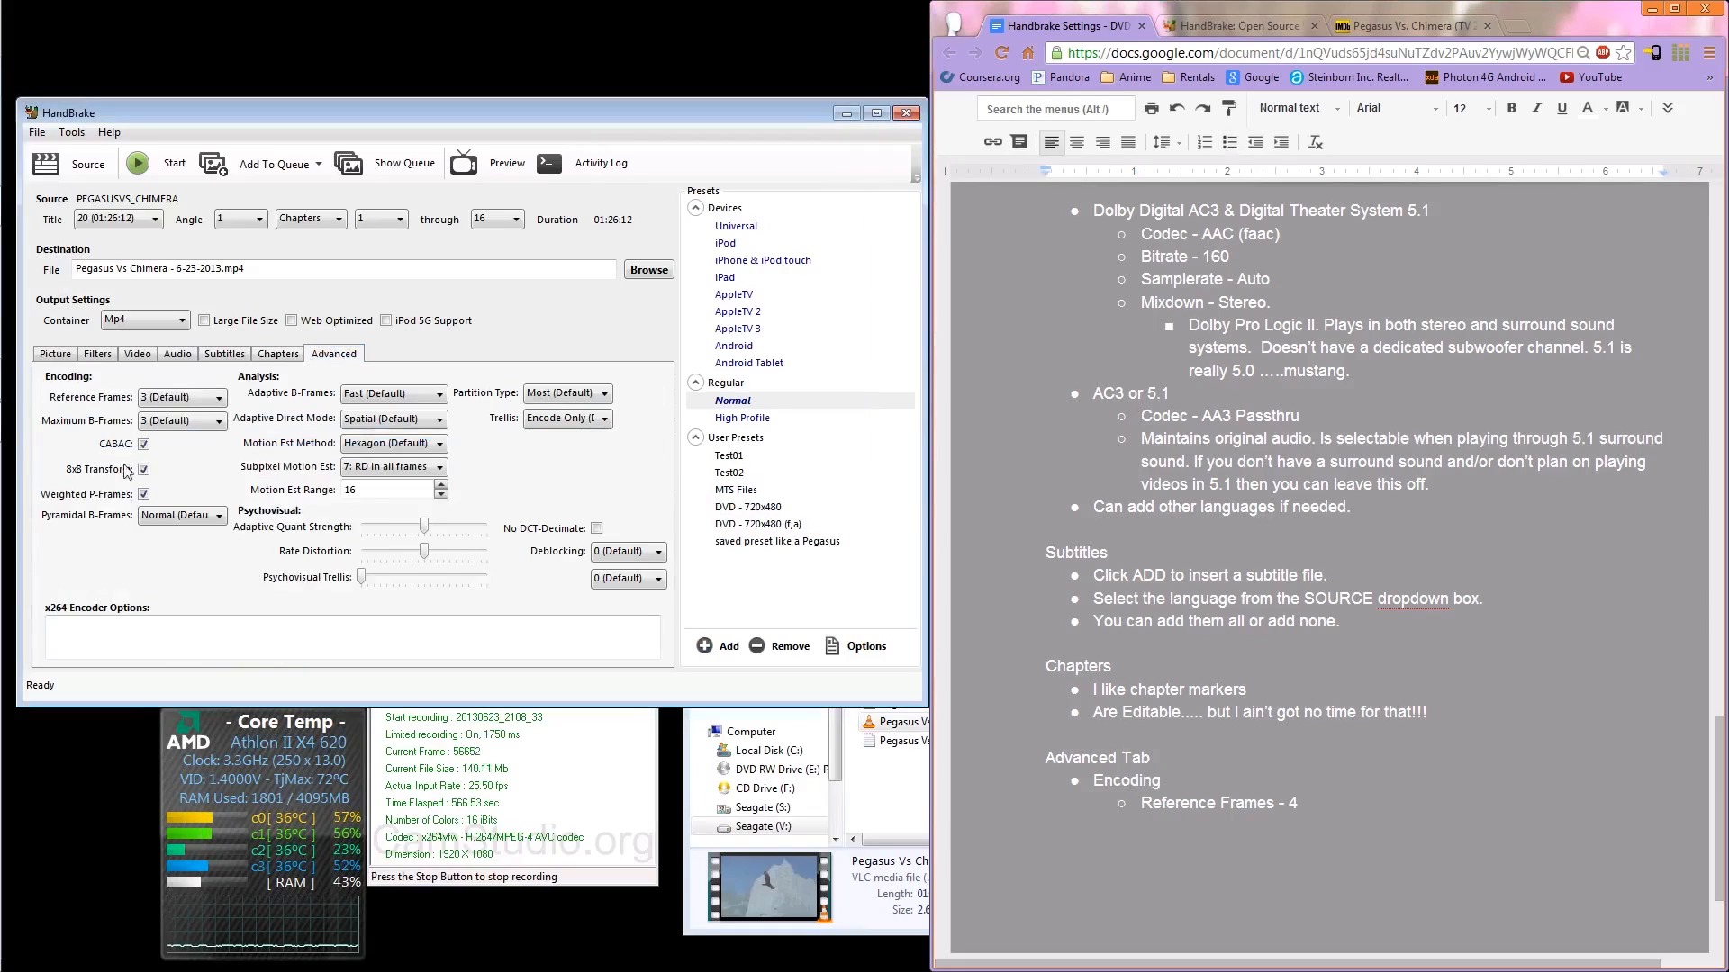
# Step: Turn off "Use Advanced Tab instead" in the video settings, check how this affects the advanced settings, and turn it back on
pyautogui.click(135, 356)
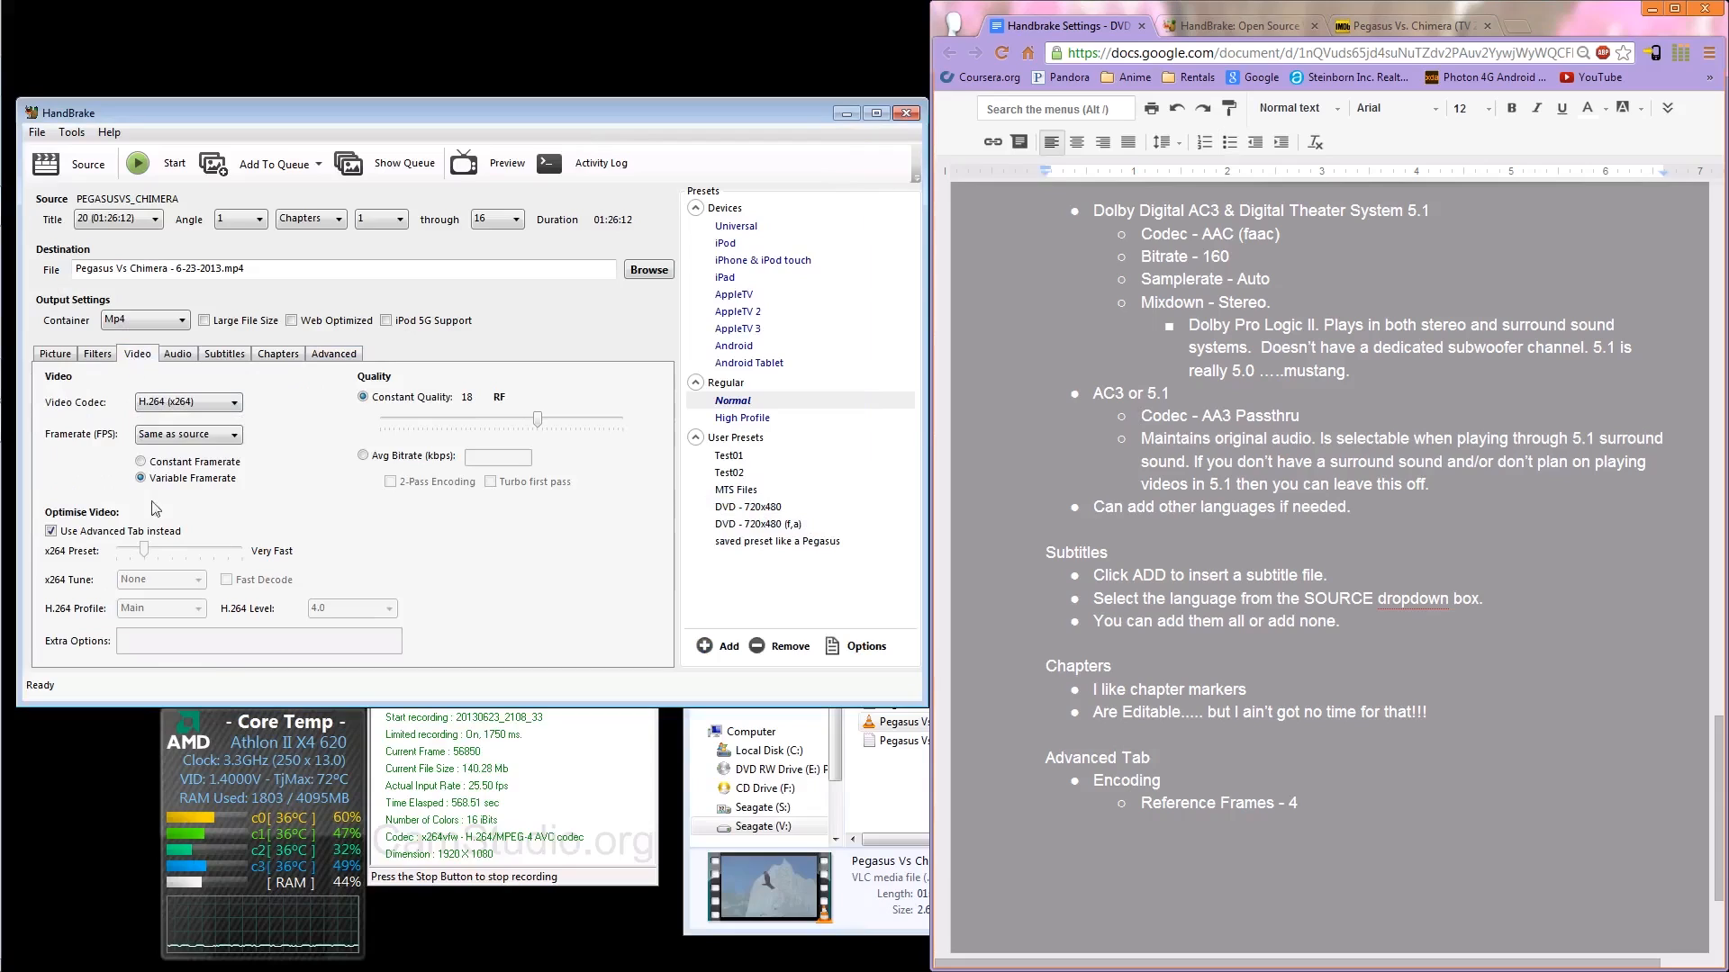
pyautogui.click(53, 532)
pyautogui.click(344, 359)
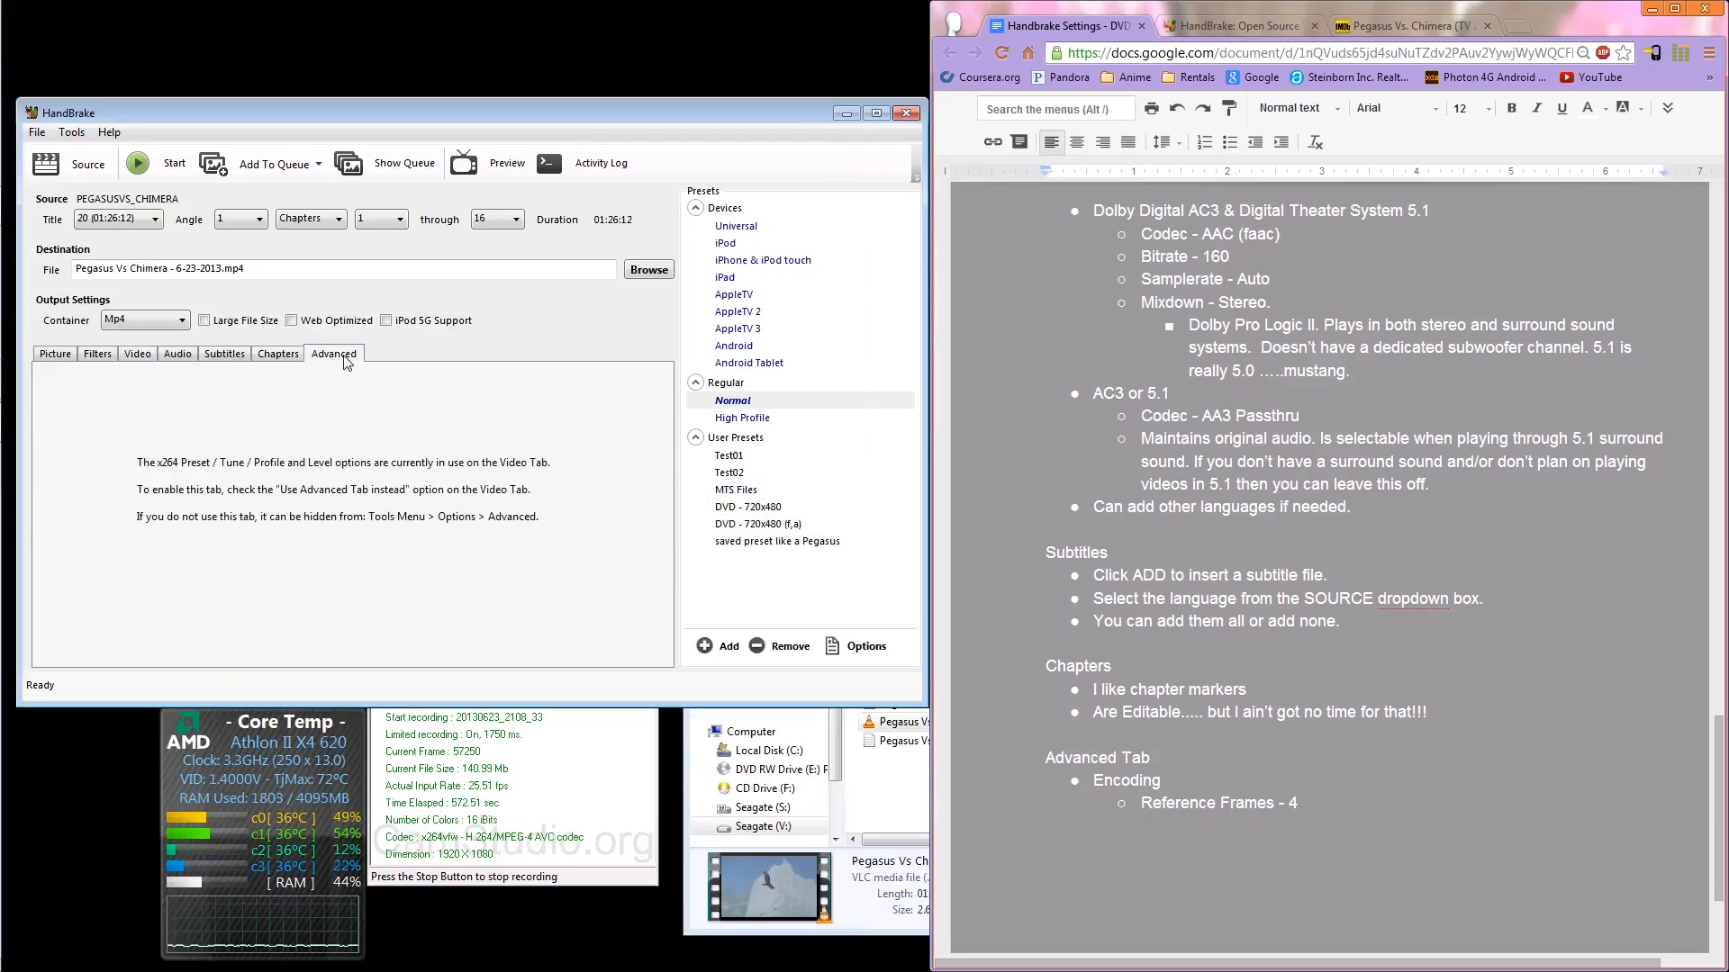
pyautogui.click(137, 354)
pyautogui.click(68, 532)
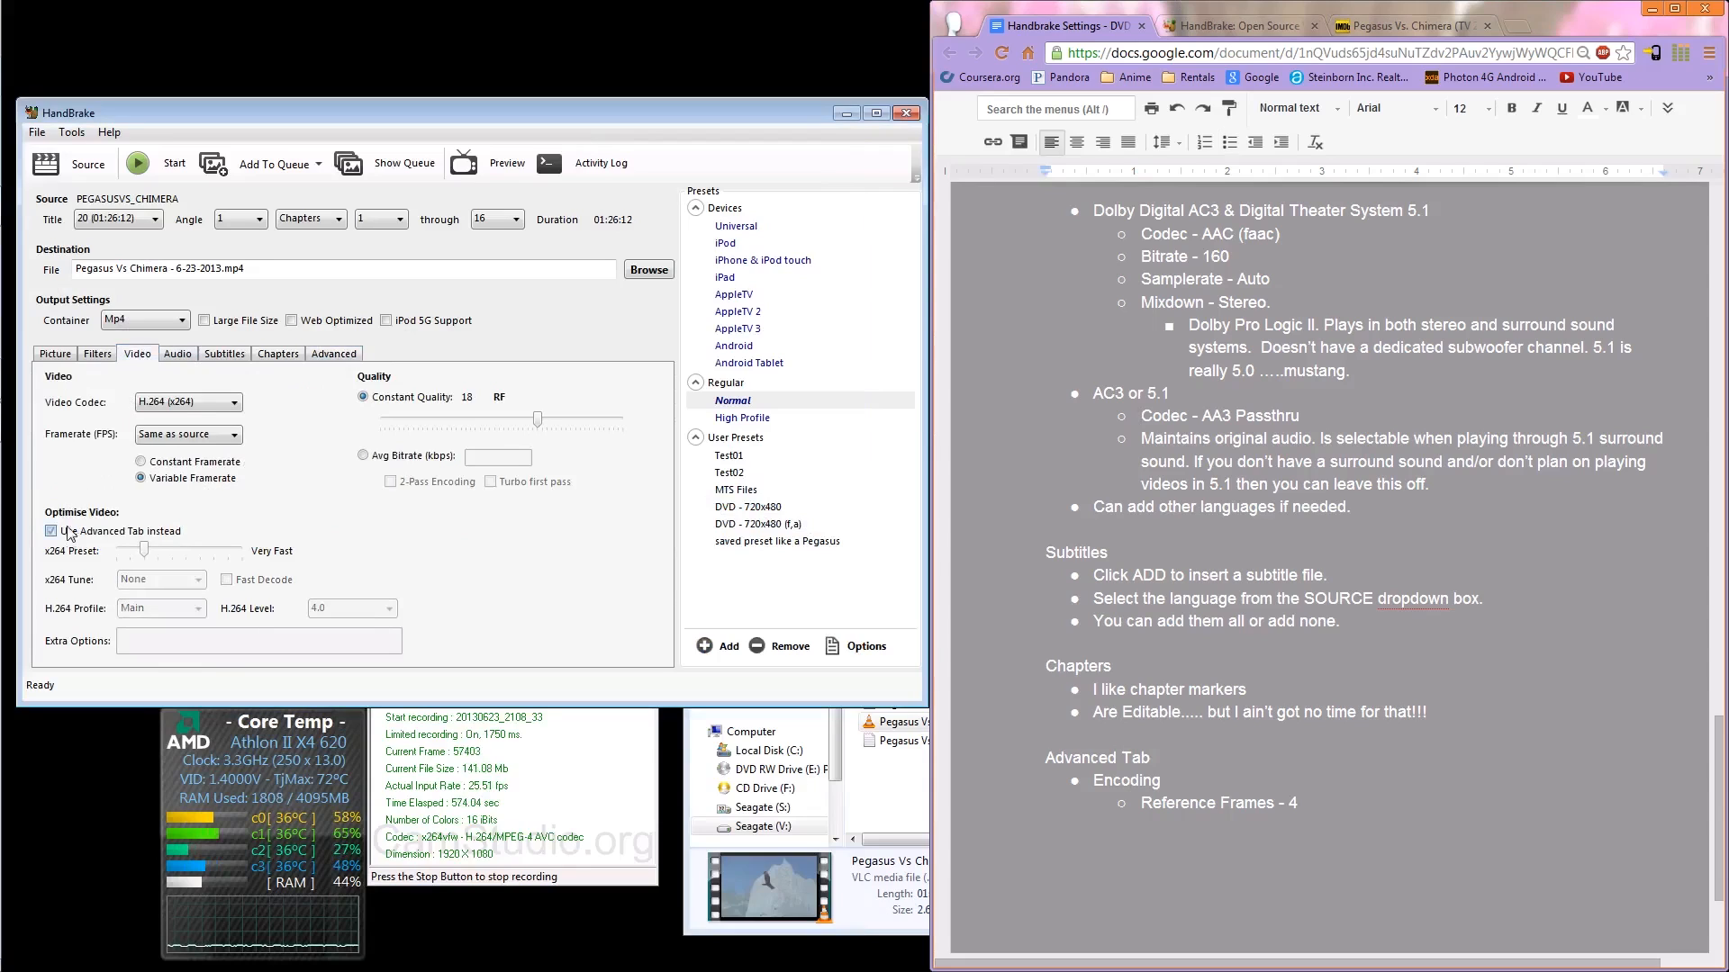
# Step: Set Reference Frames to 4 in the advanced encoding settings and return to the picture settings
pyautogui.click(347, 355)
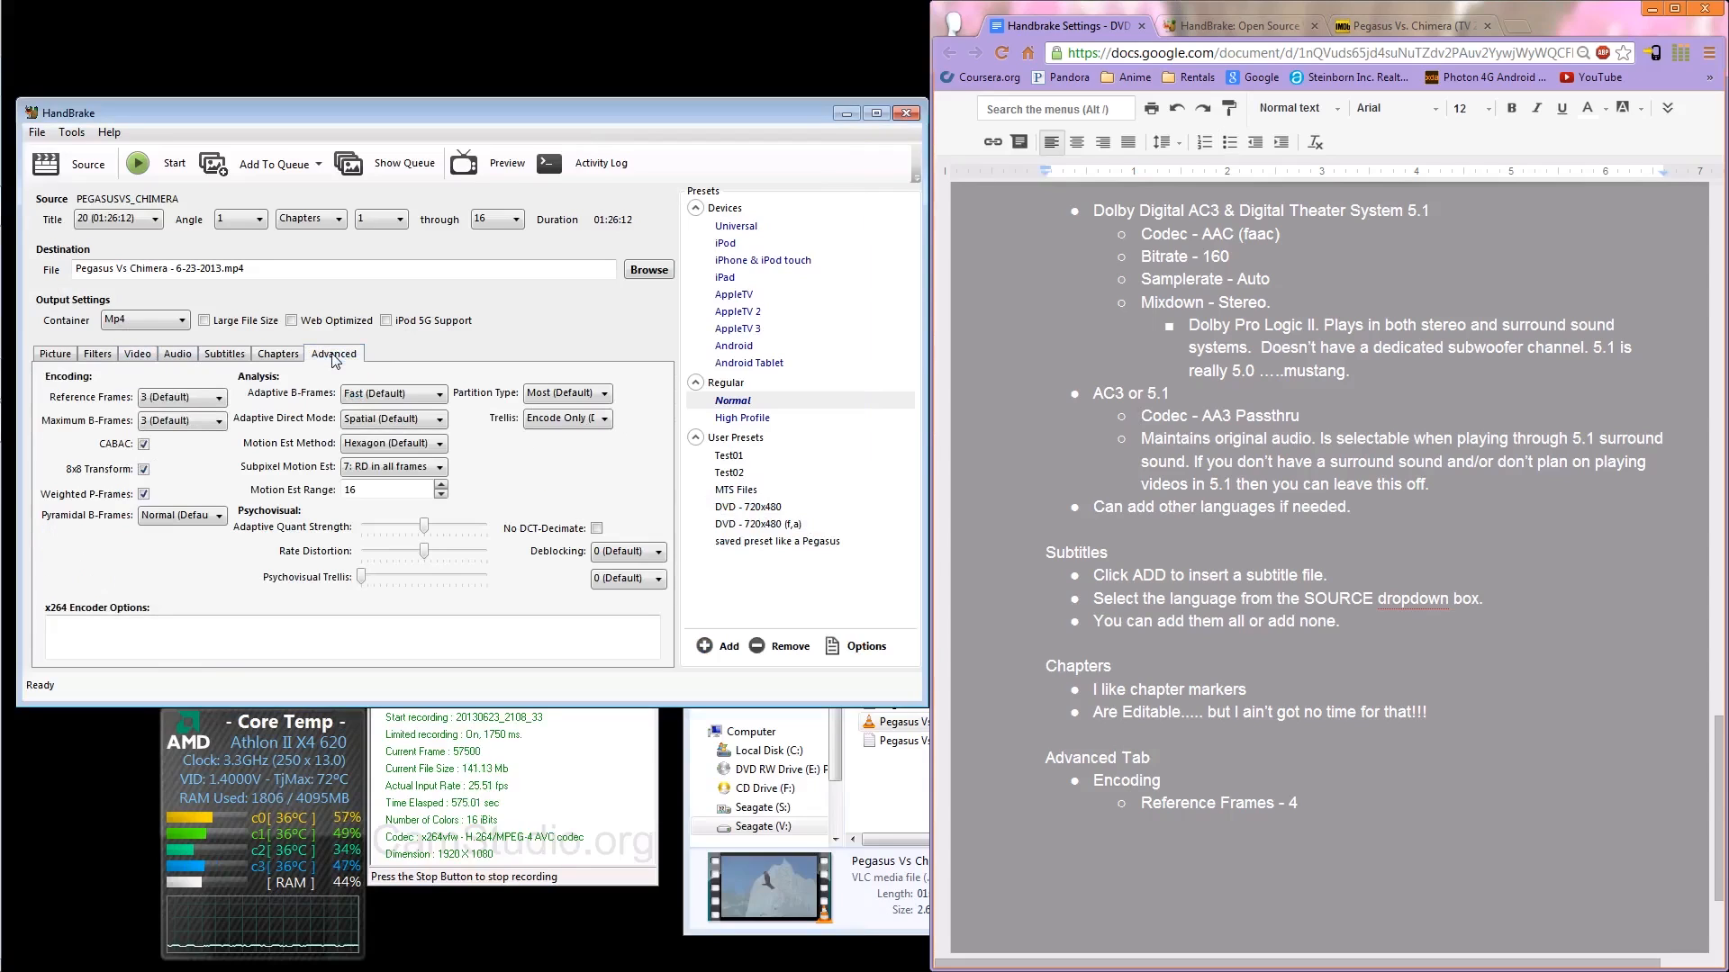
pyautogui.click(193, 403)
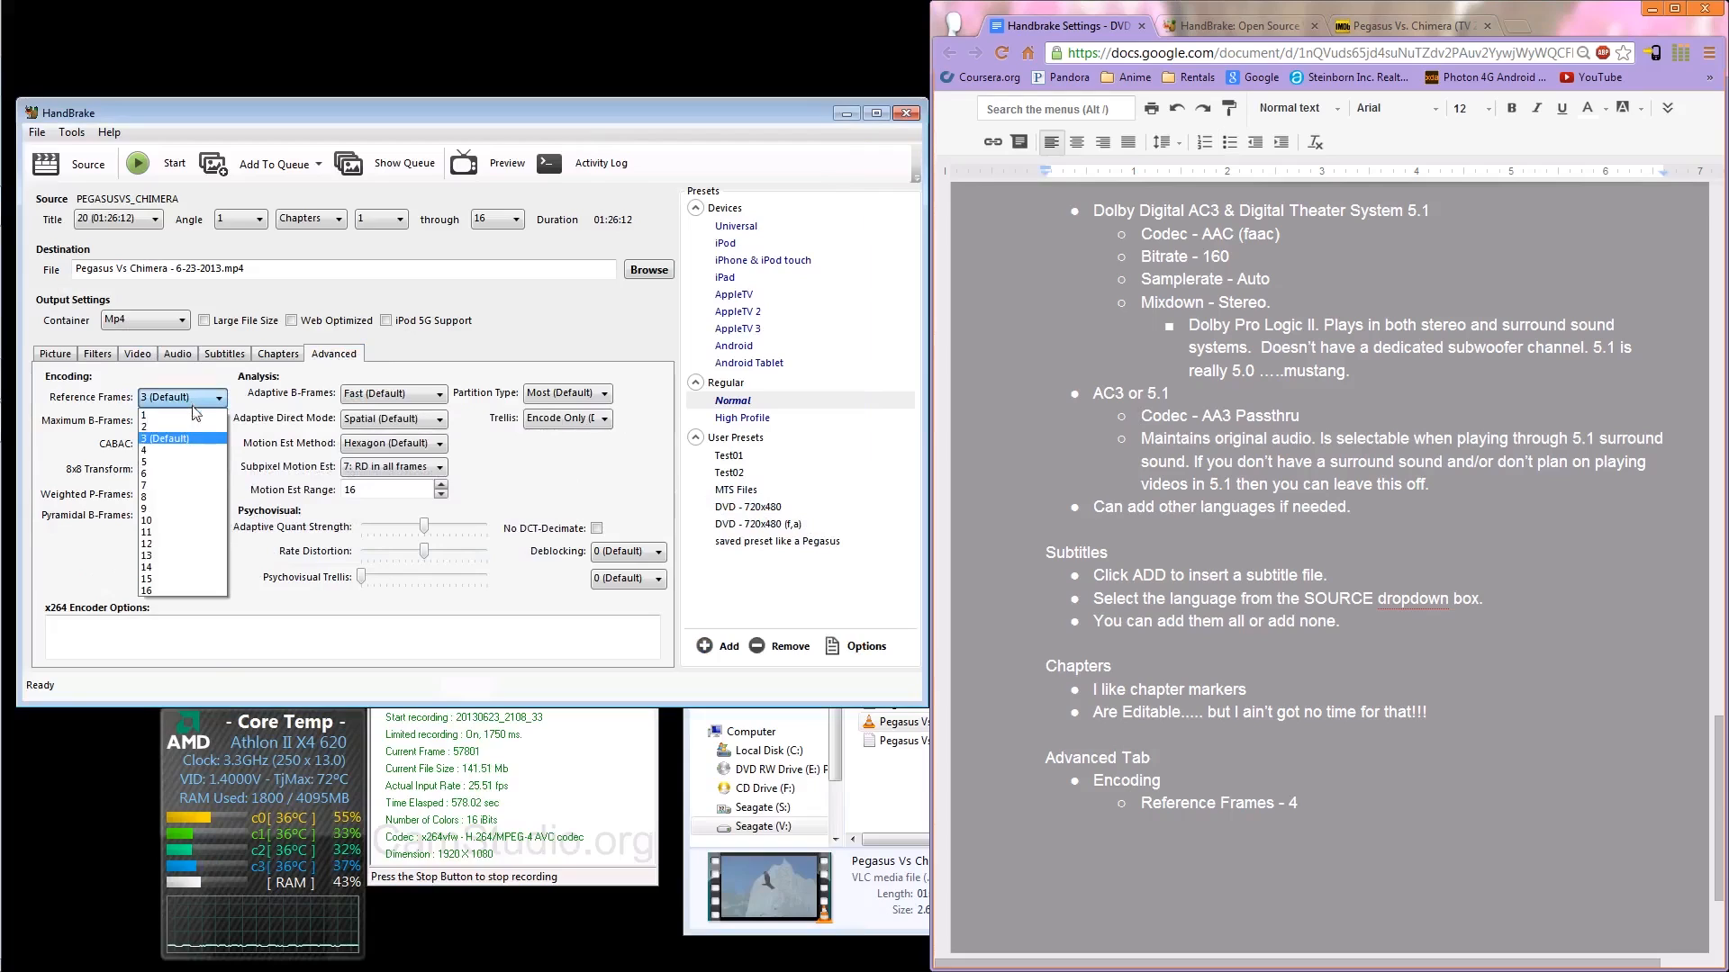
pyautogui.click(182, 460)
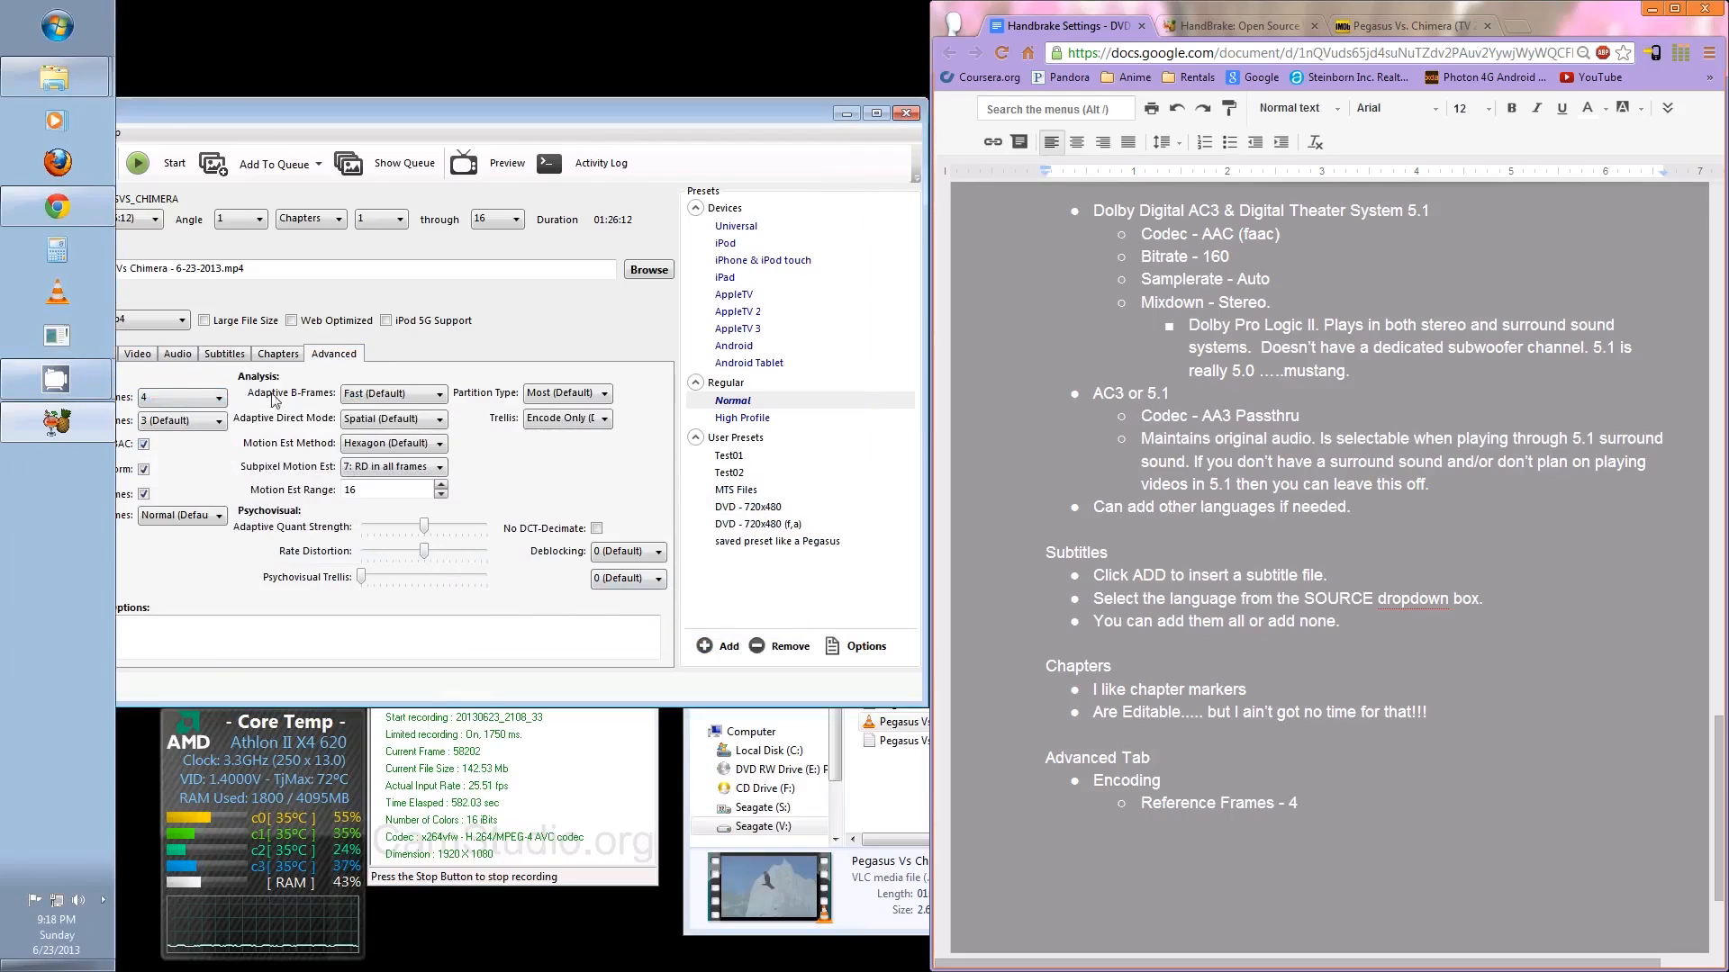
pyautogui.click(56, 356)
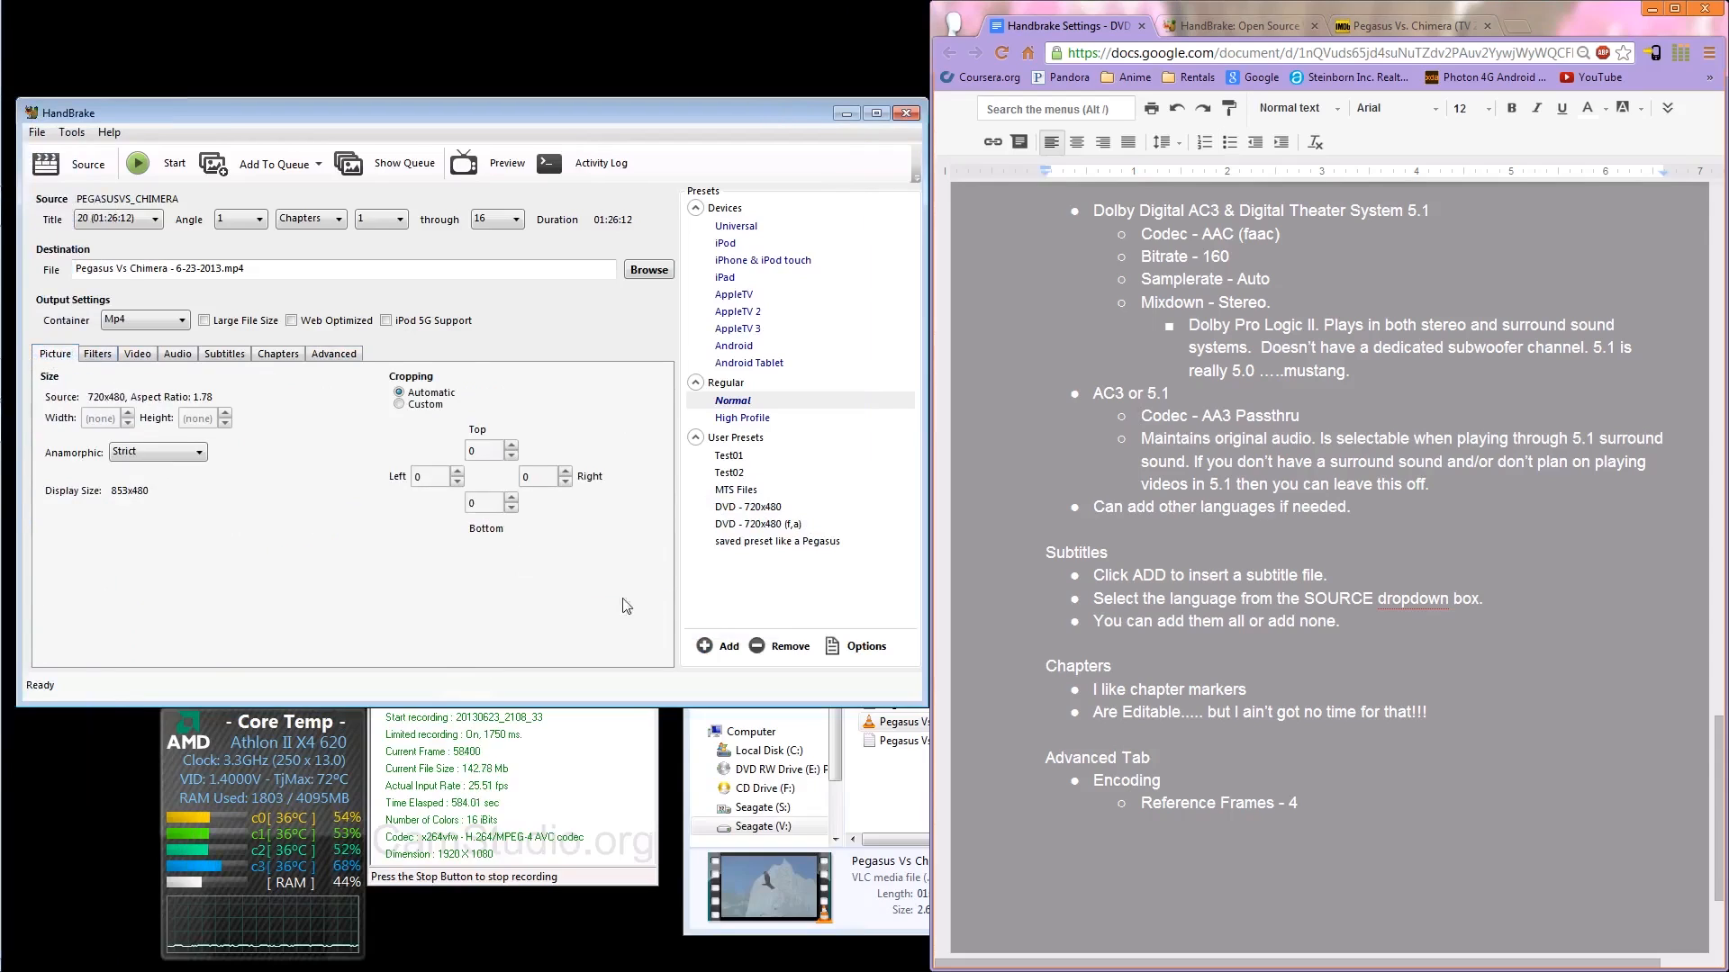
# Step: Add a user preset named "call it like it is... Racist!" with Max Picture Size set to Current Source Max Size and video filter settings saved
pyautogui.click(708, 648)
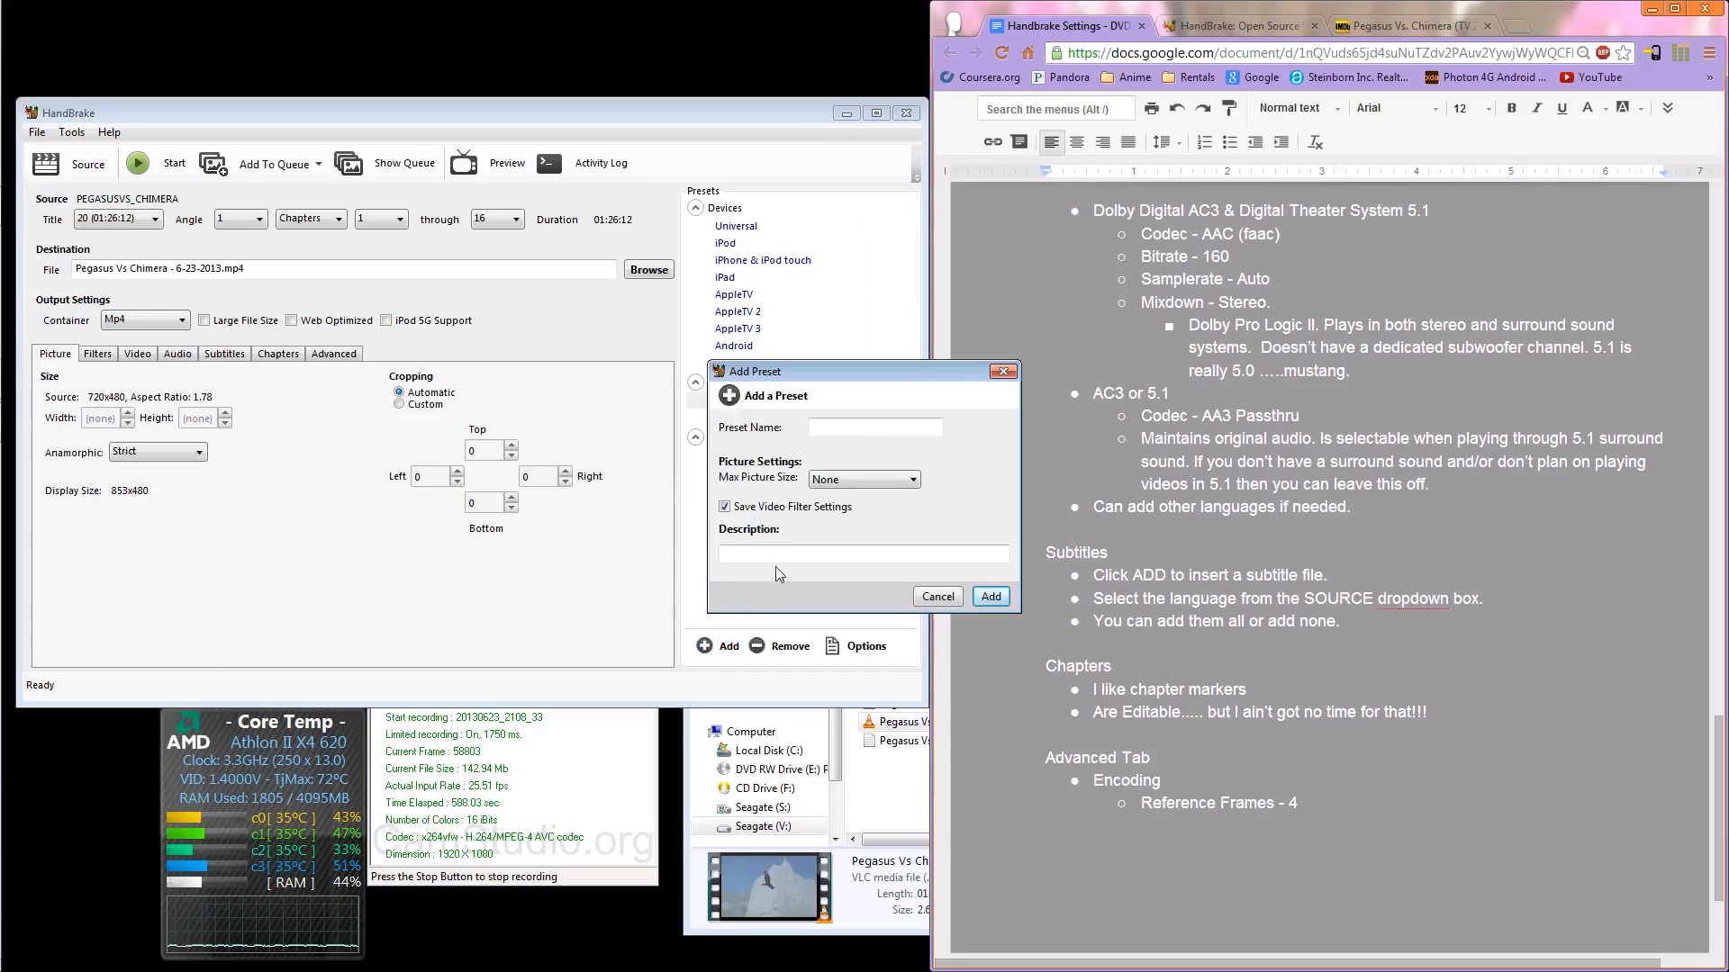
pyautogui.click(843, 427)
pyautogui.write('call it')
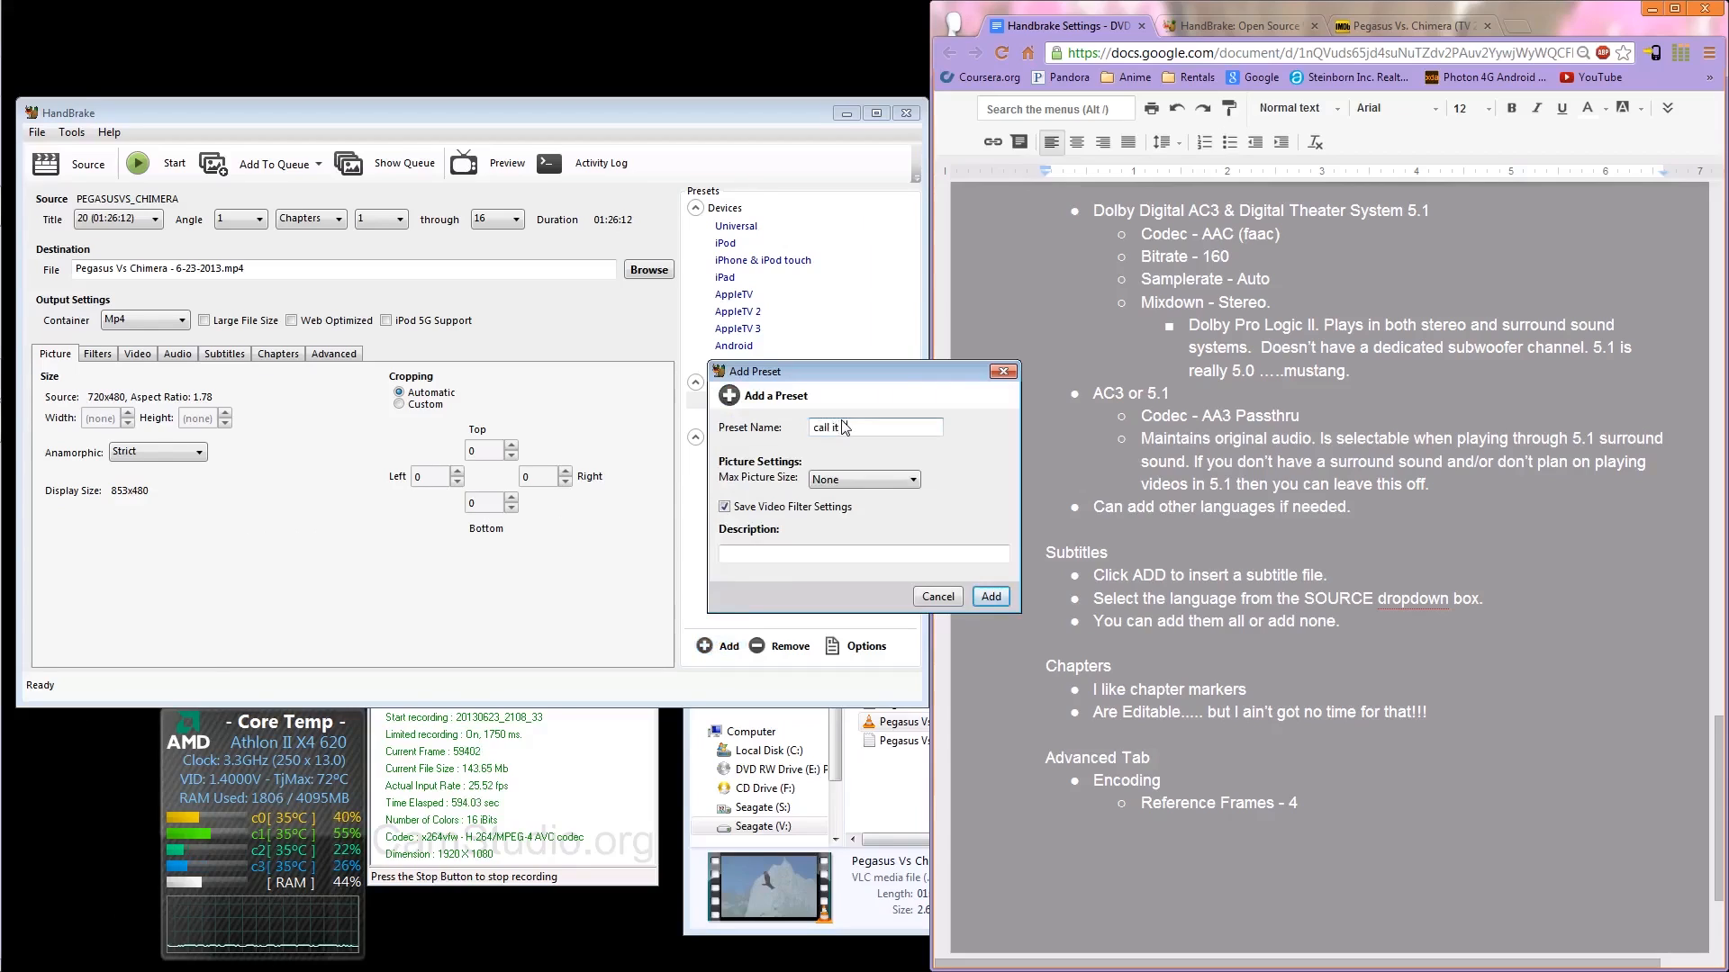
pyautogui.write(' like it is... Racist!')
pyautogui.click(858, 480)
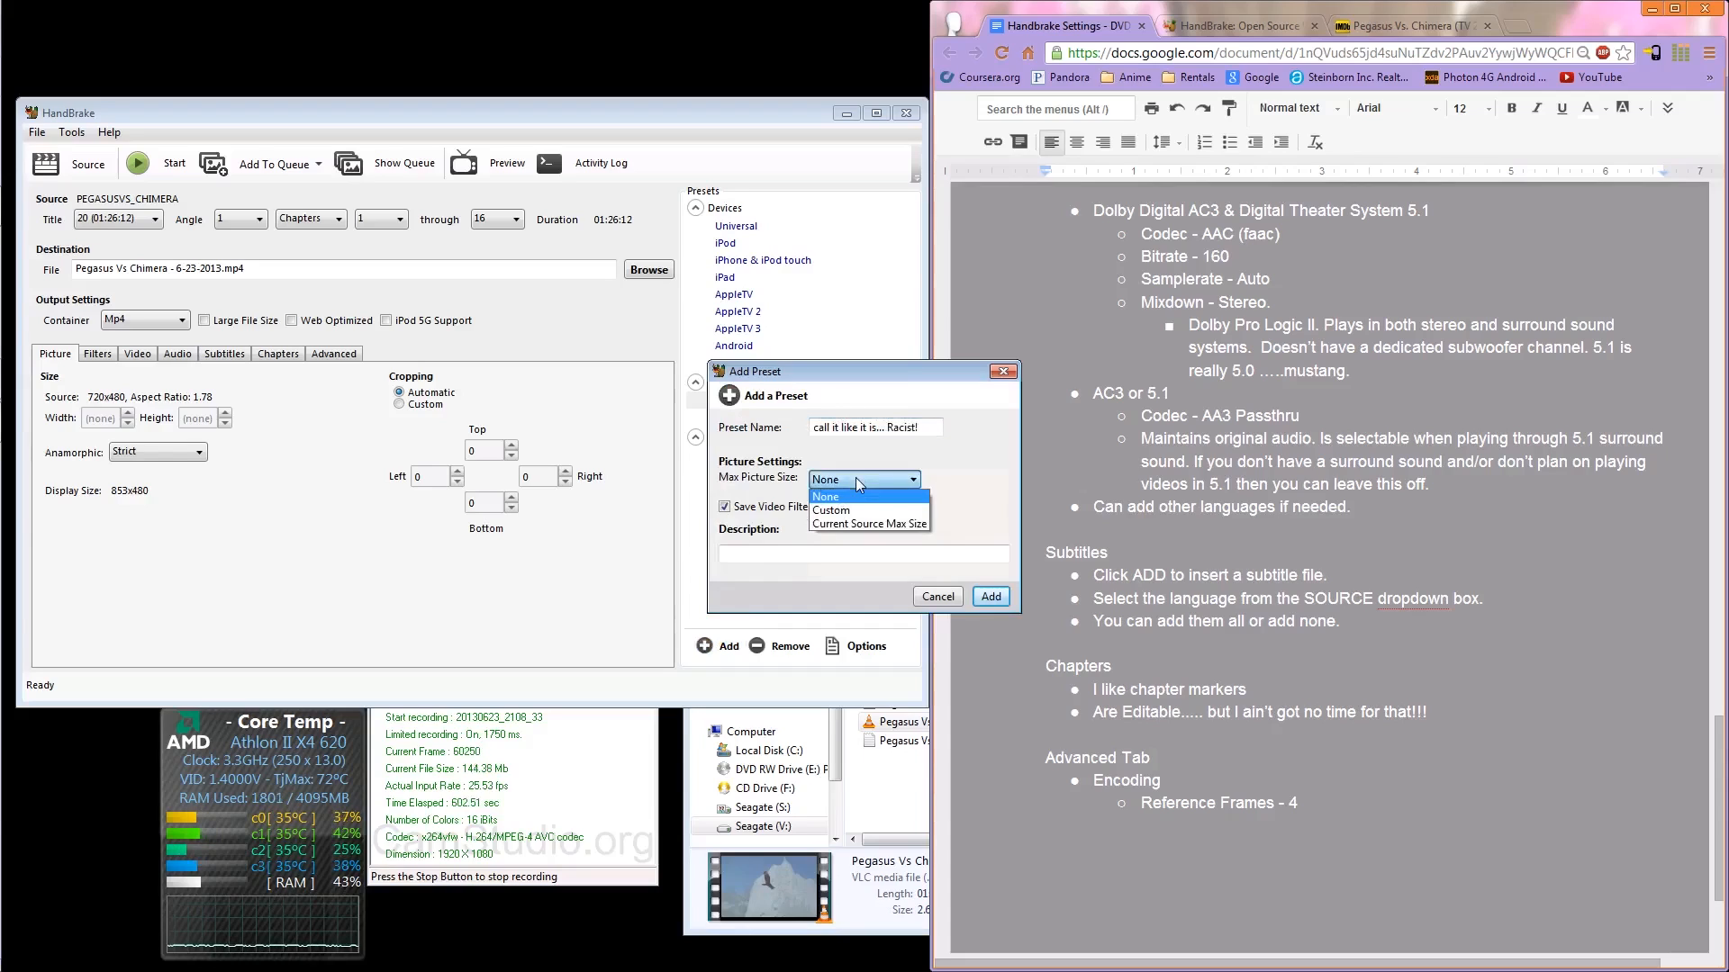
pyautogui.click(870, 524)
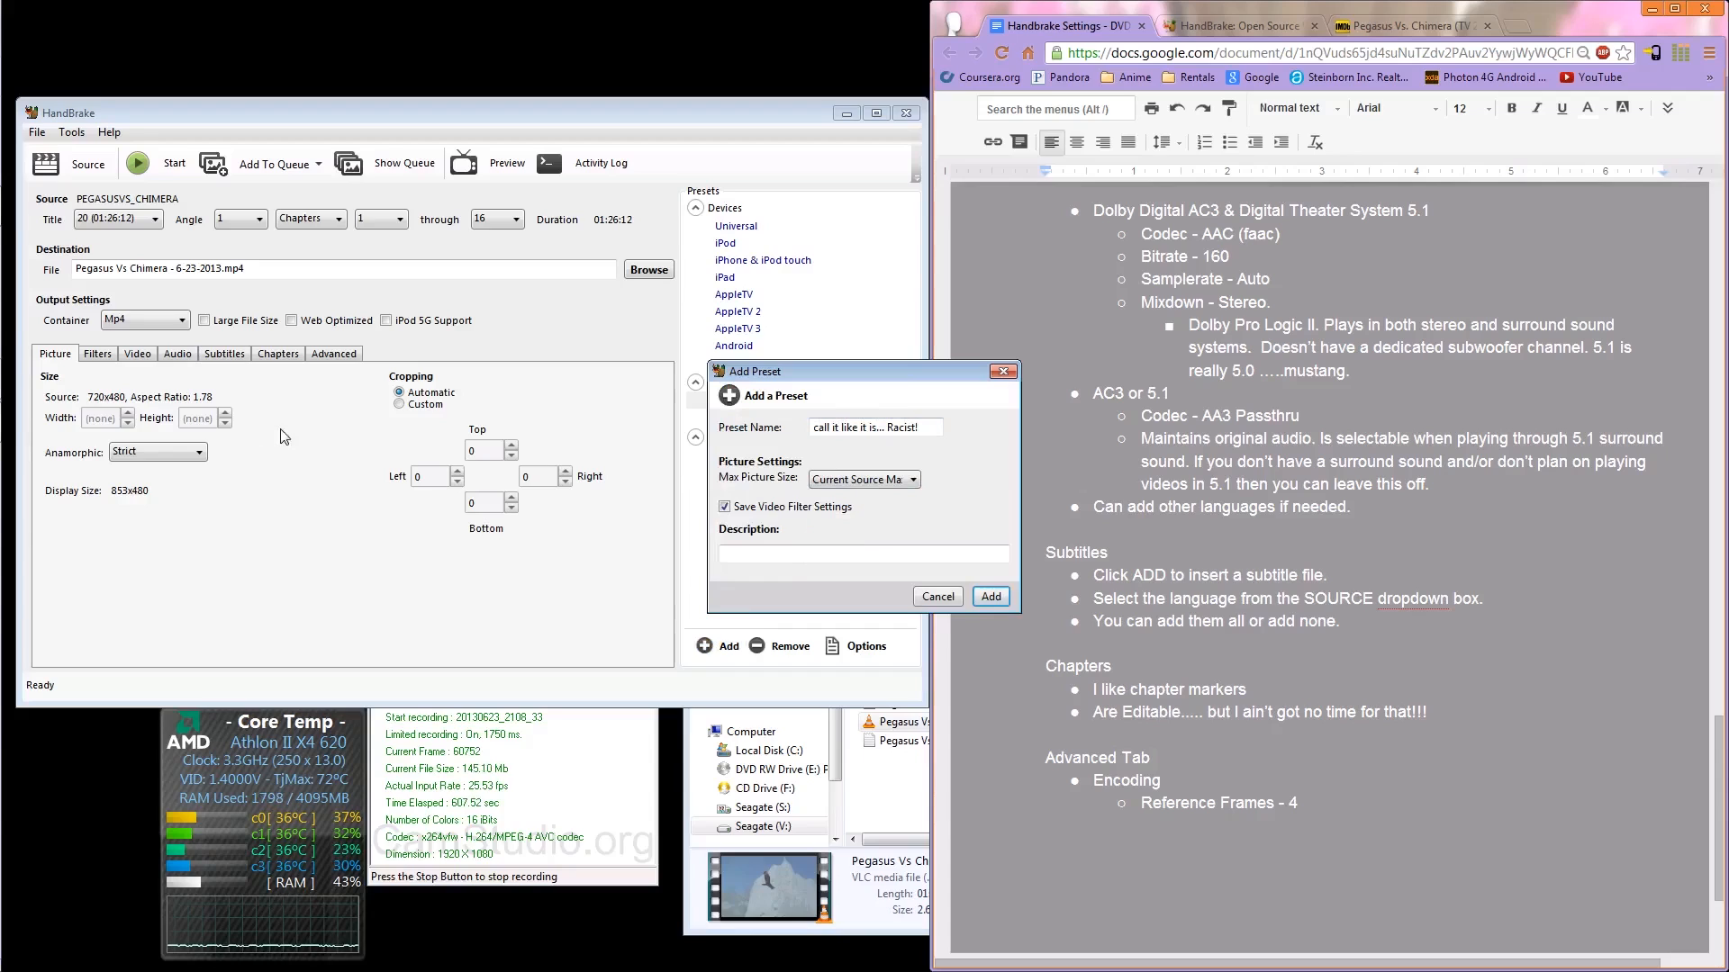
pyautogui.press('Return')
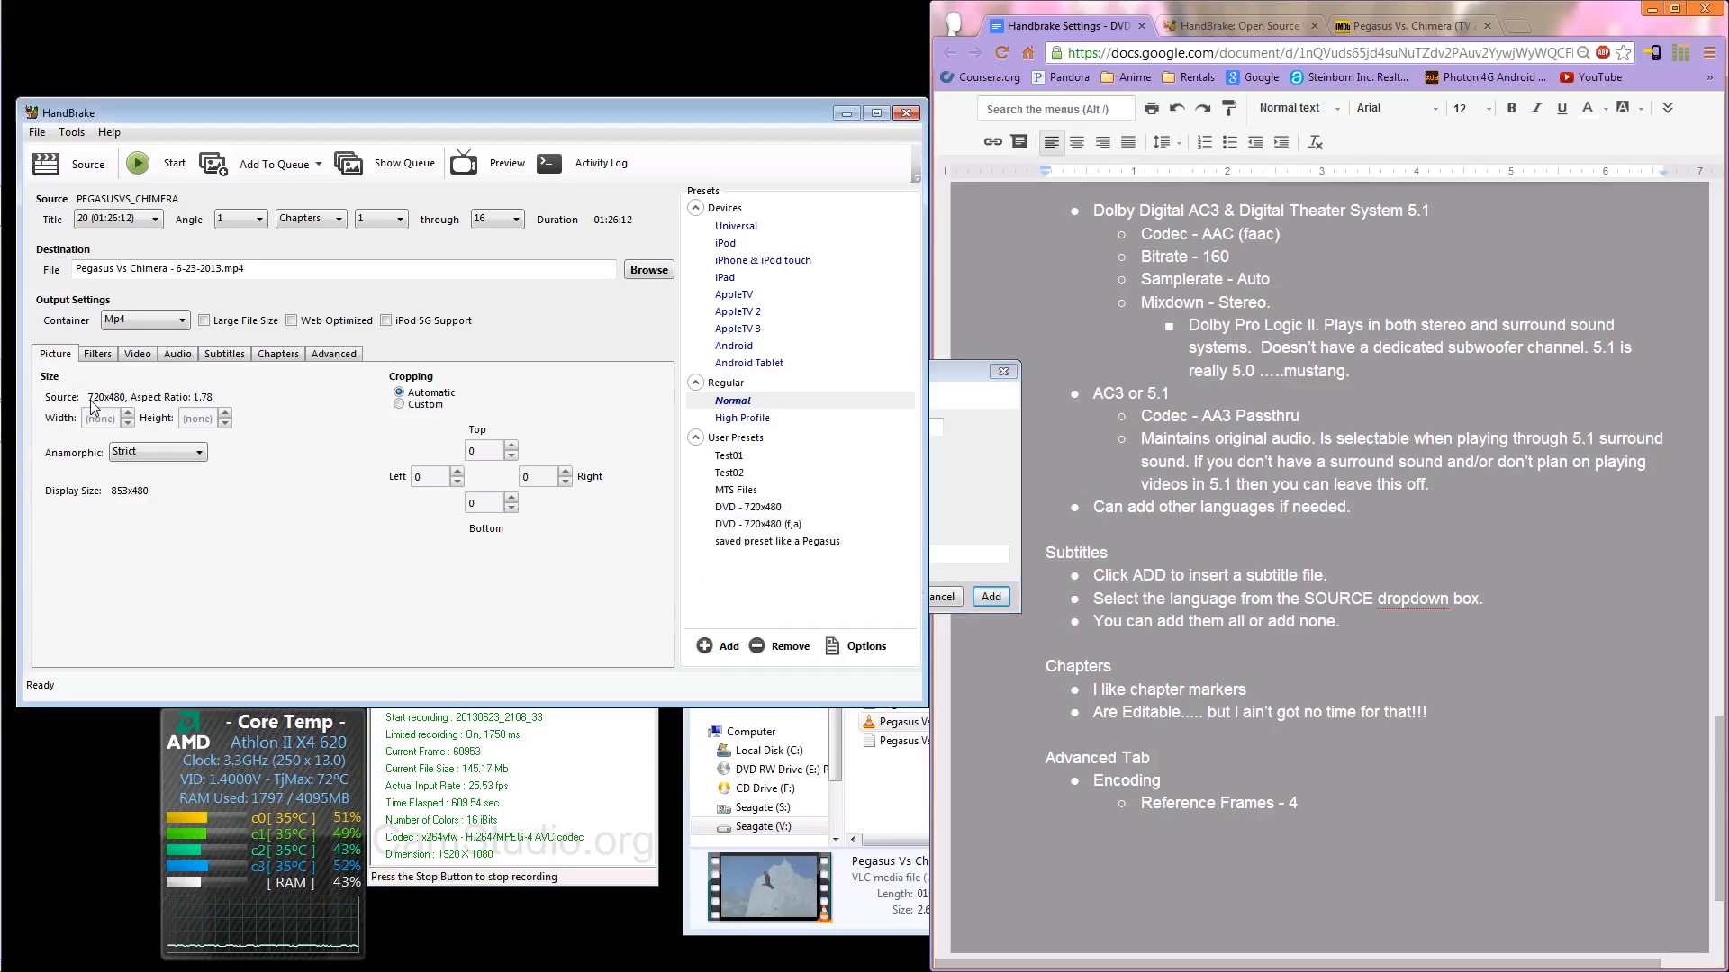
pyautogui.click(945, 457)
pyautogui.moveTo(890, 384); pyautogui.dragTo(678, 565)
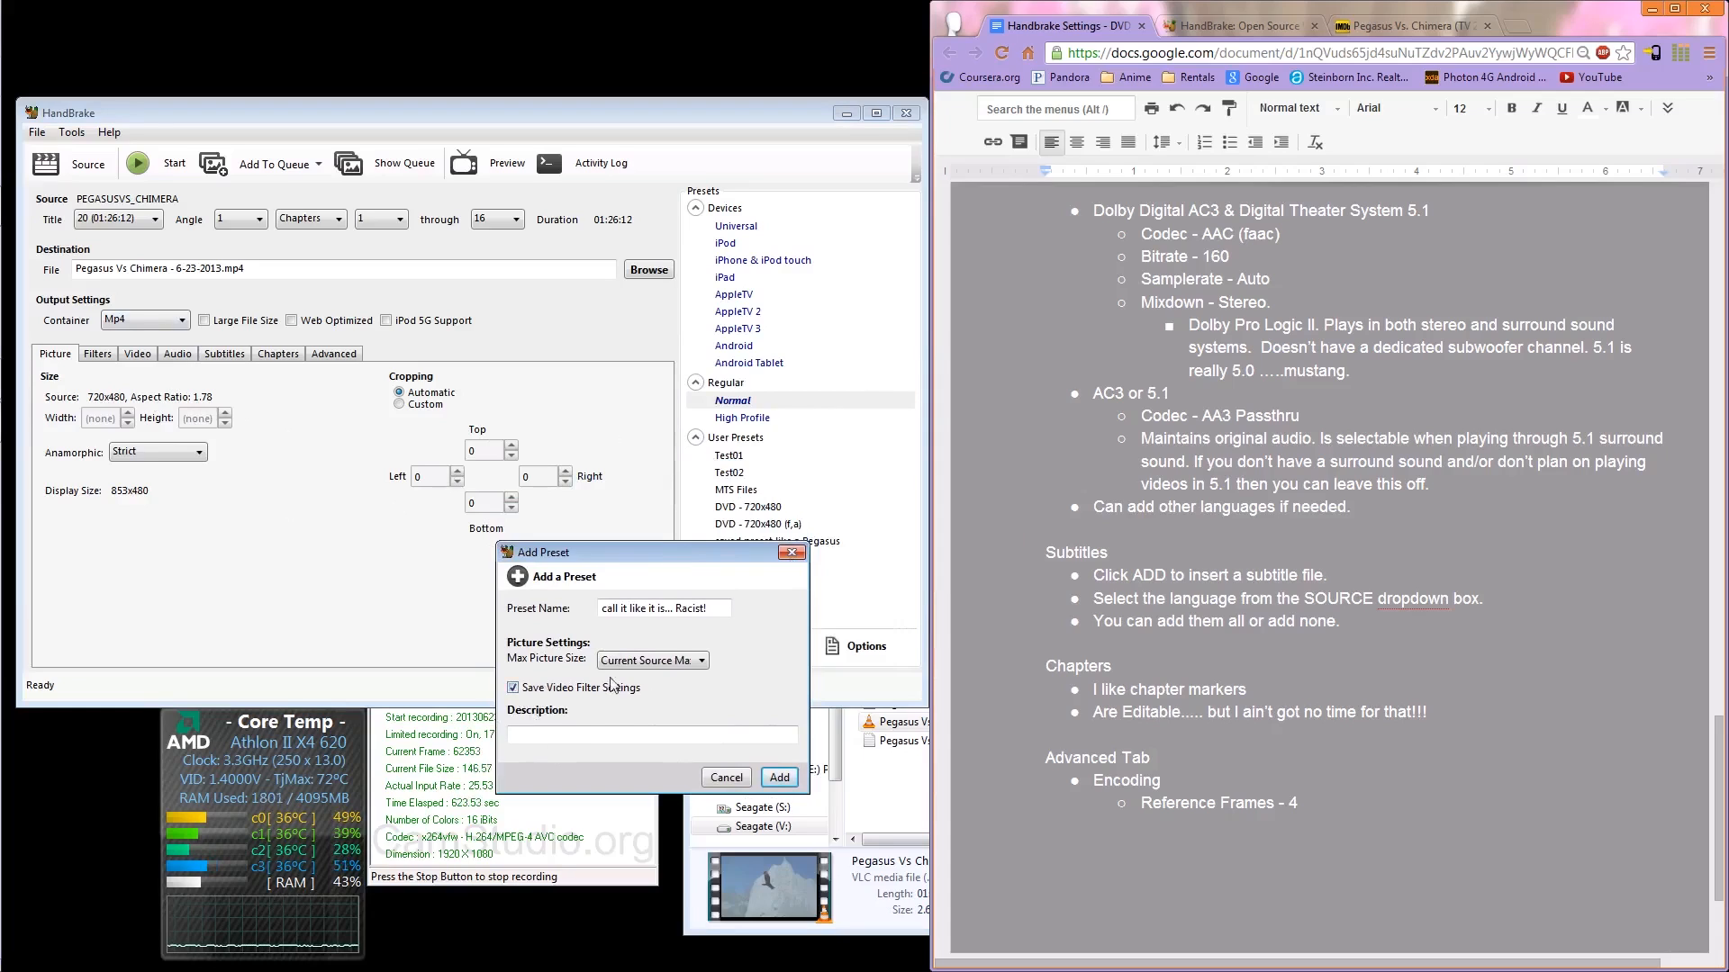
pyautogui.click(780, 777)
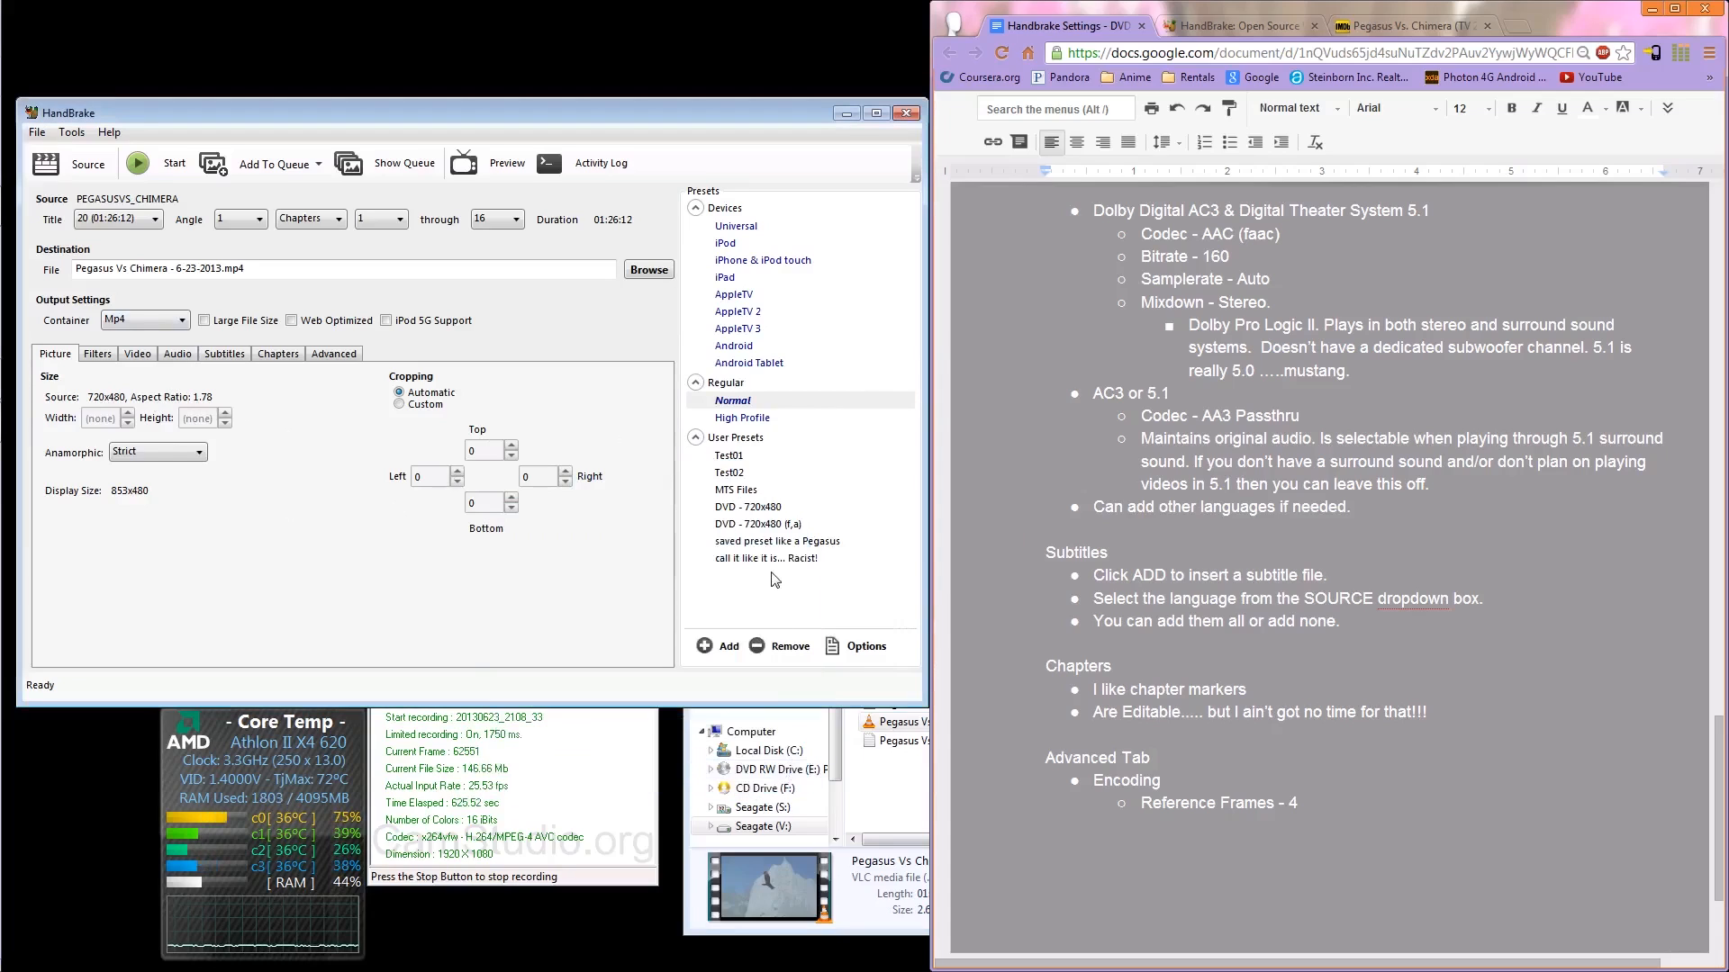
# Step: Apply the "call it like it is... Racist!" preset, compare its picture settings with the Normal preset, and reapply it, ending on the video settings
pyautogui.click(761, 560)
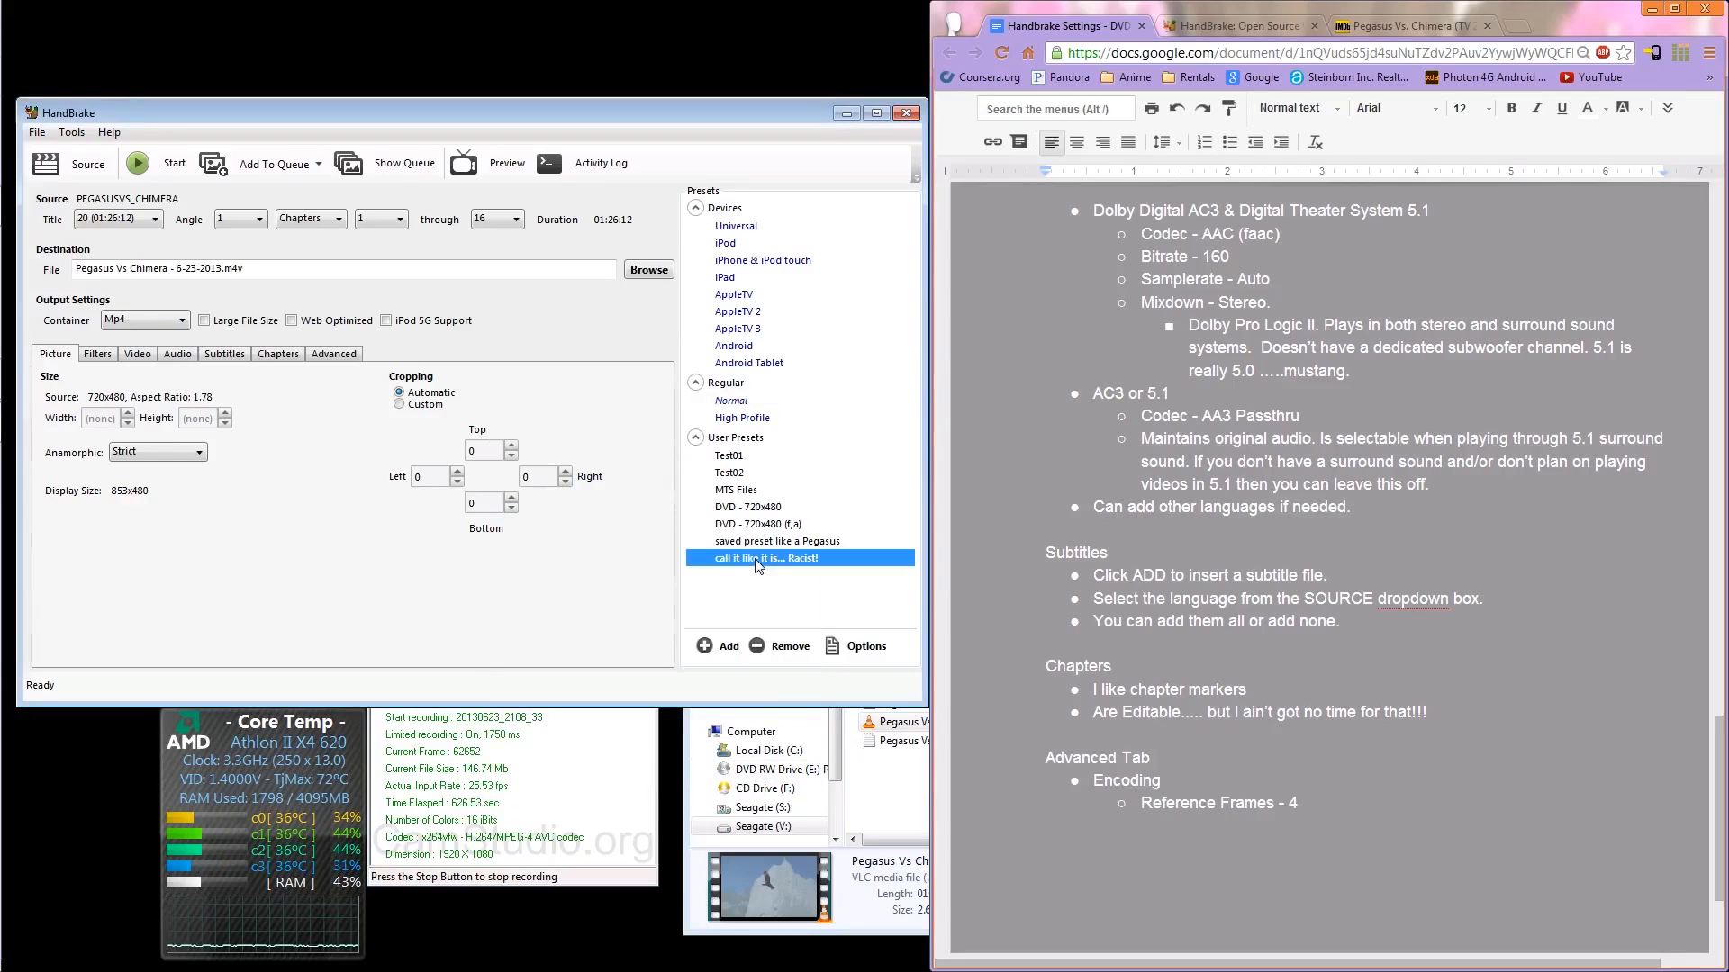
pyautogui.click(108, 354)
pyautogui.click(144, 355)
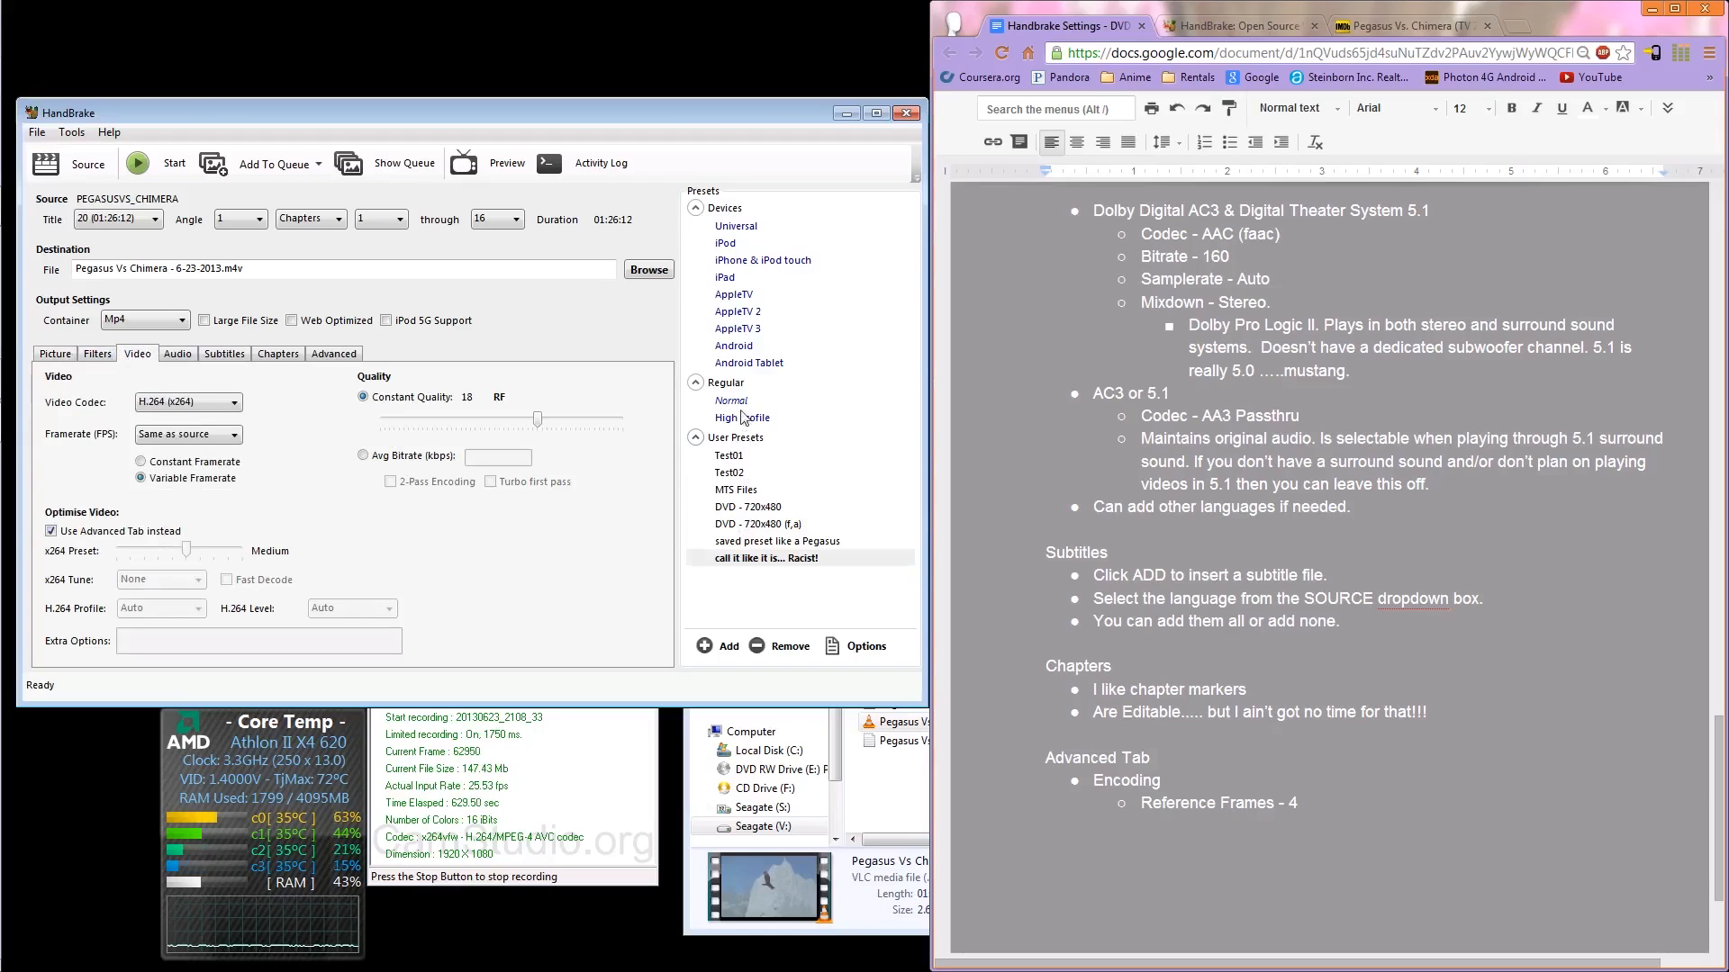
pyautogui.click(58, 355)
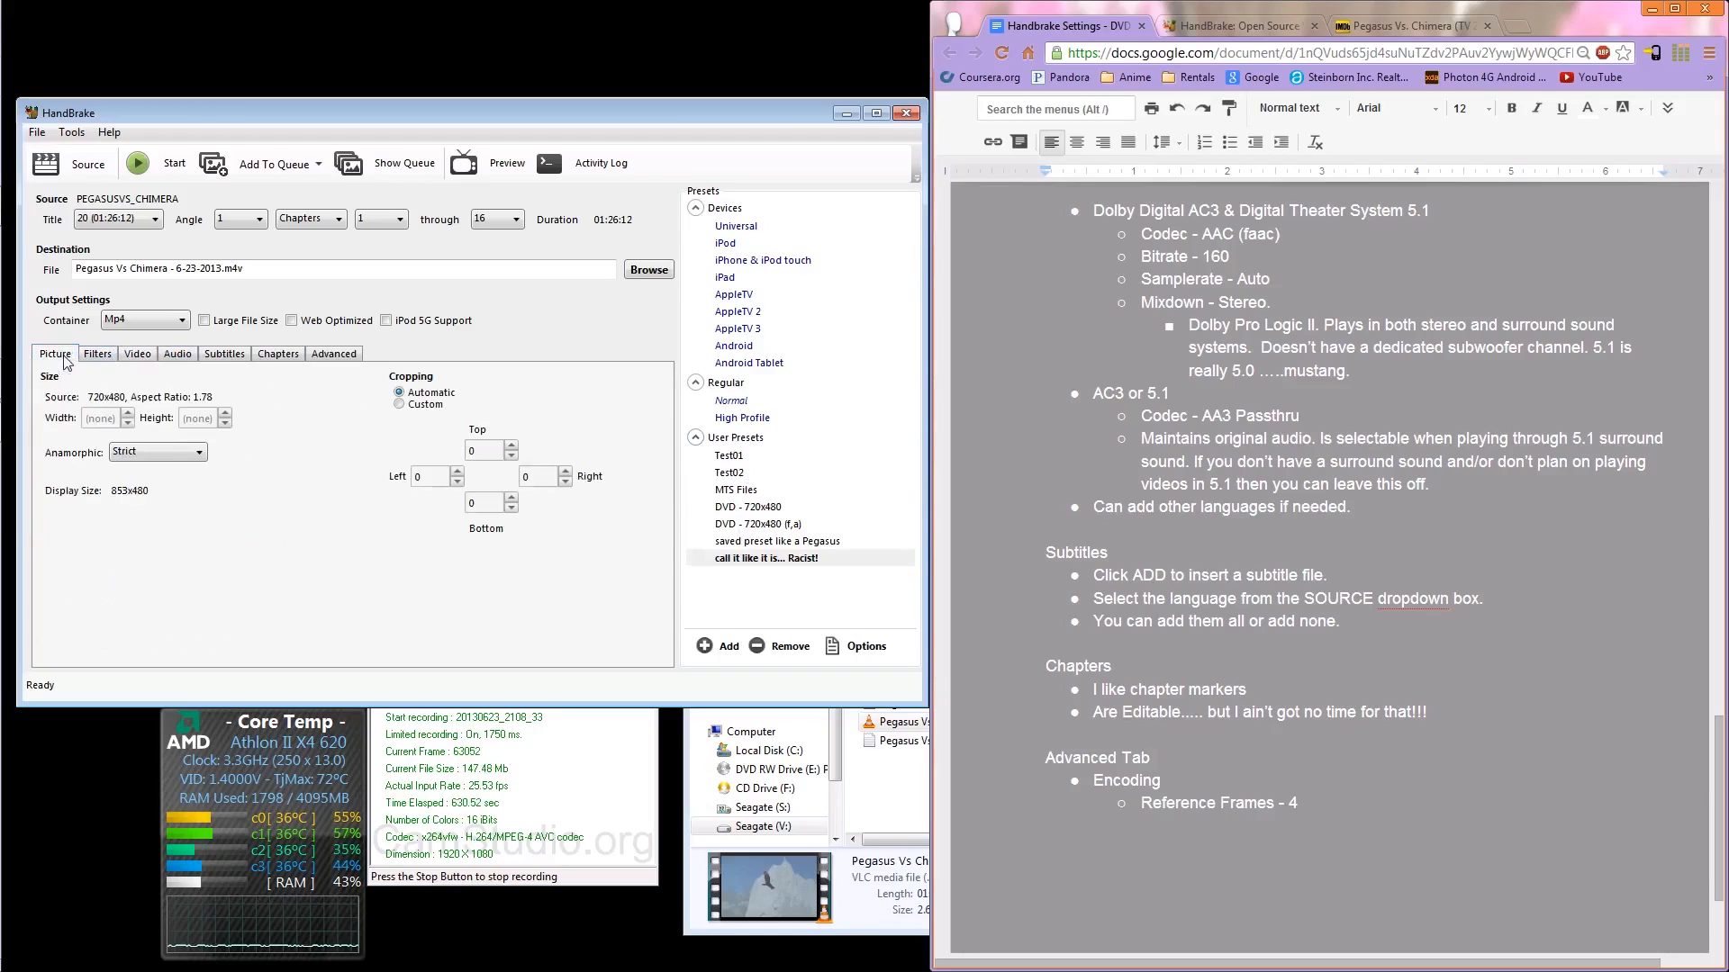
pyautogui.click(736, 402)
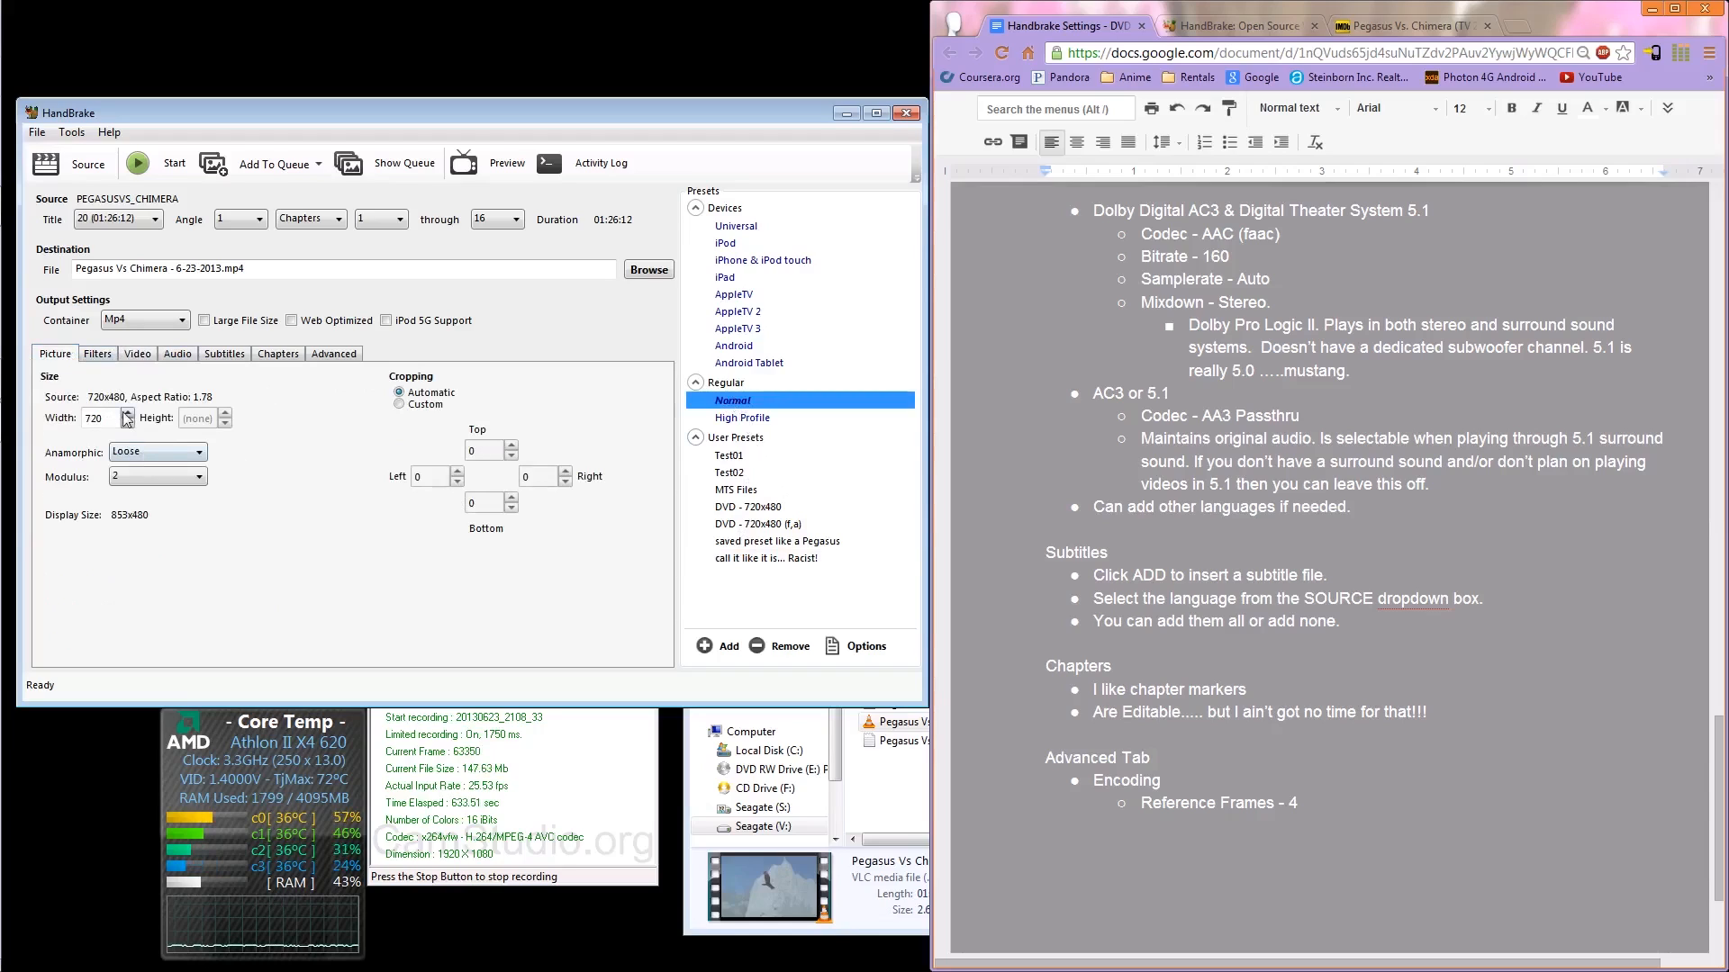
pyautogui.click(746, 559)
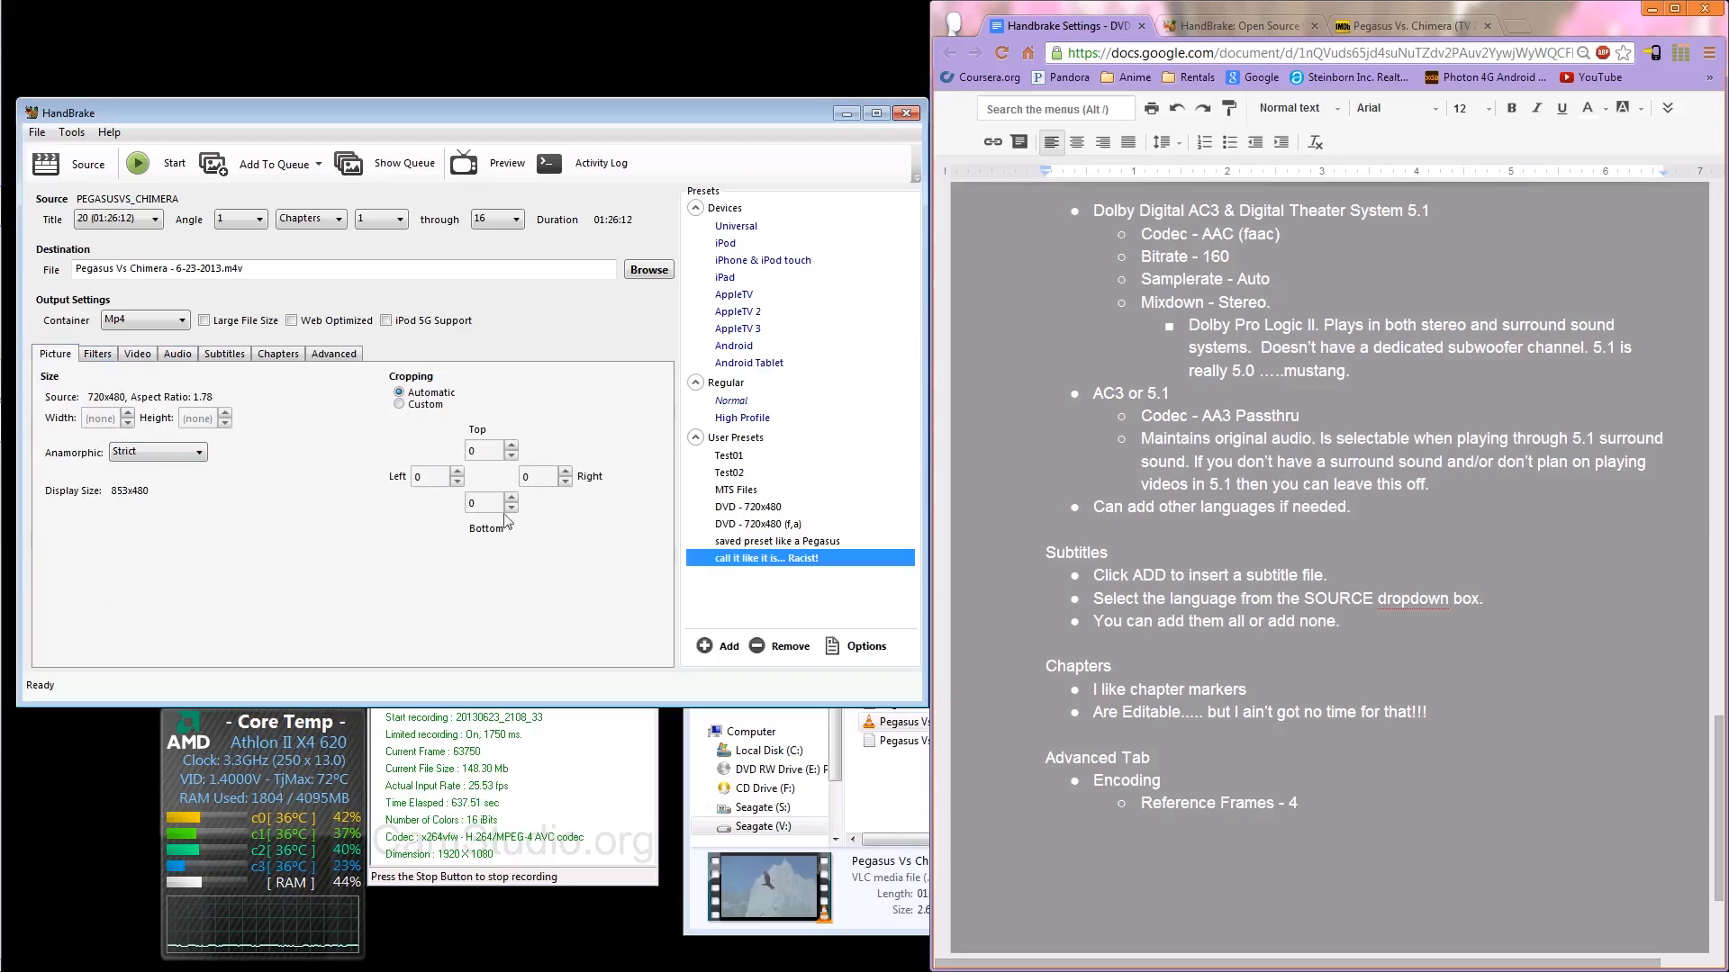
pyautogui.click(133, 357)
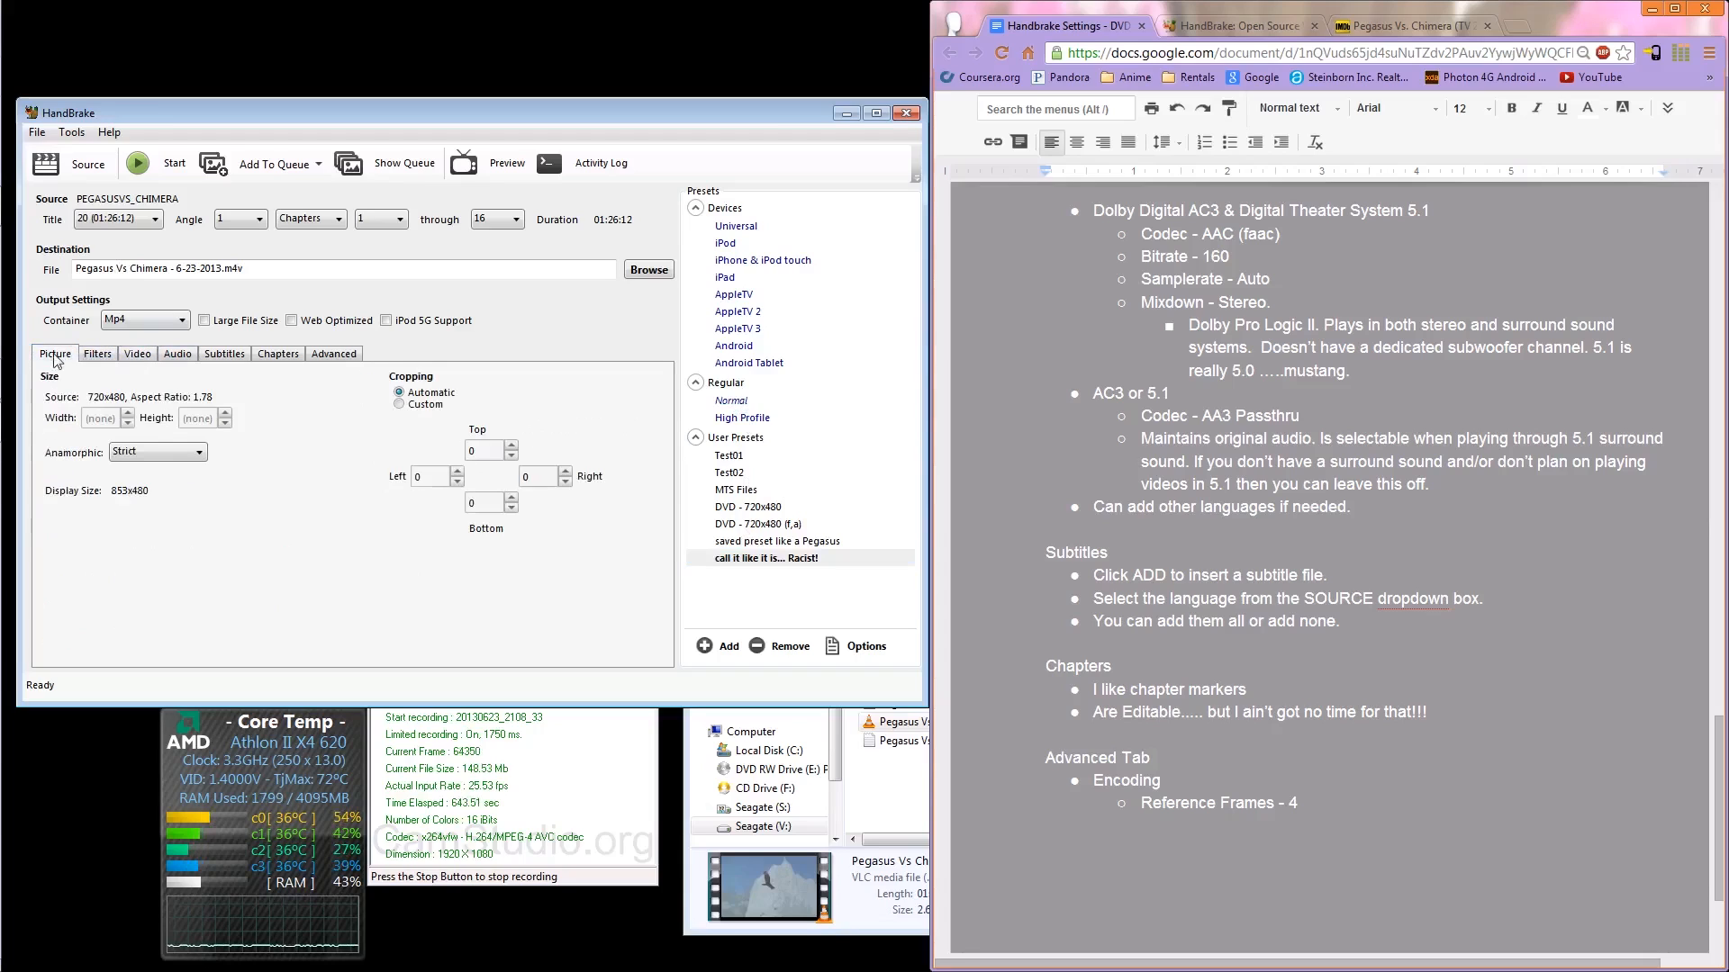
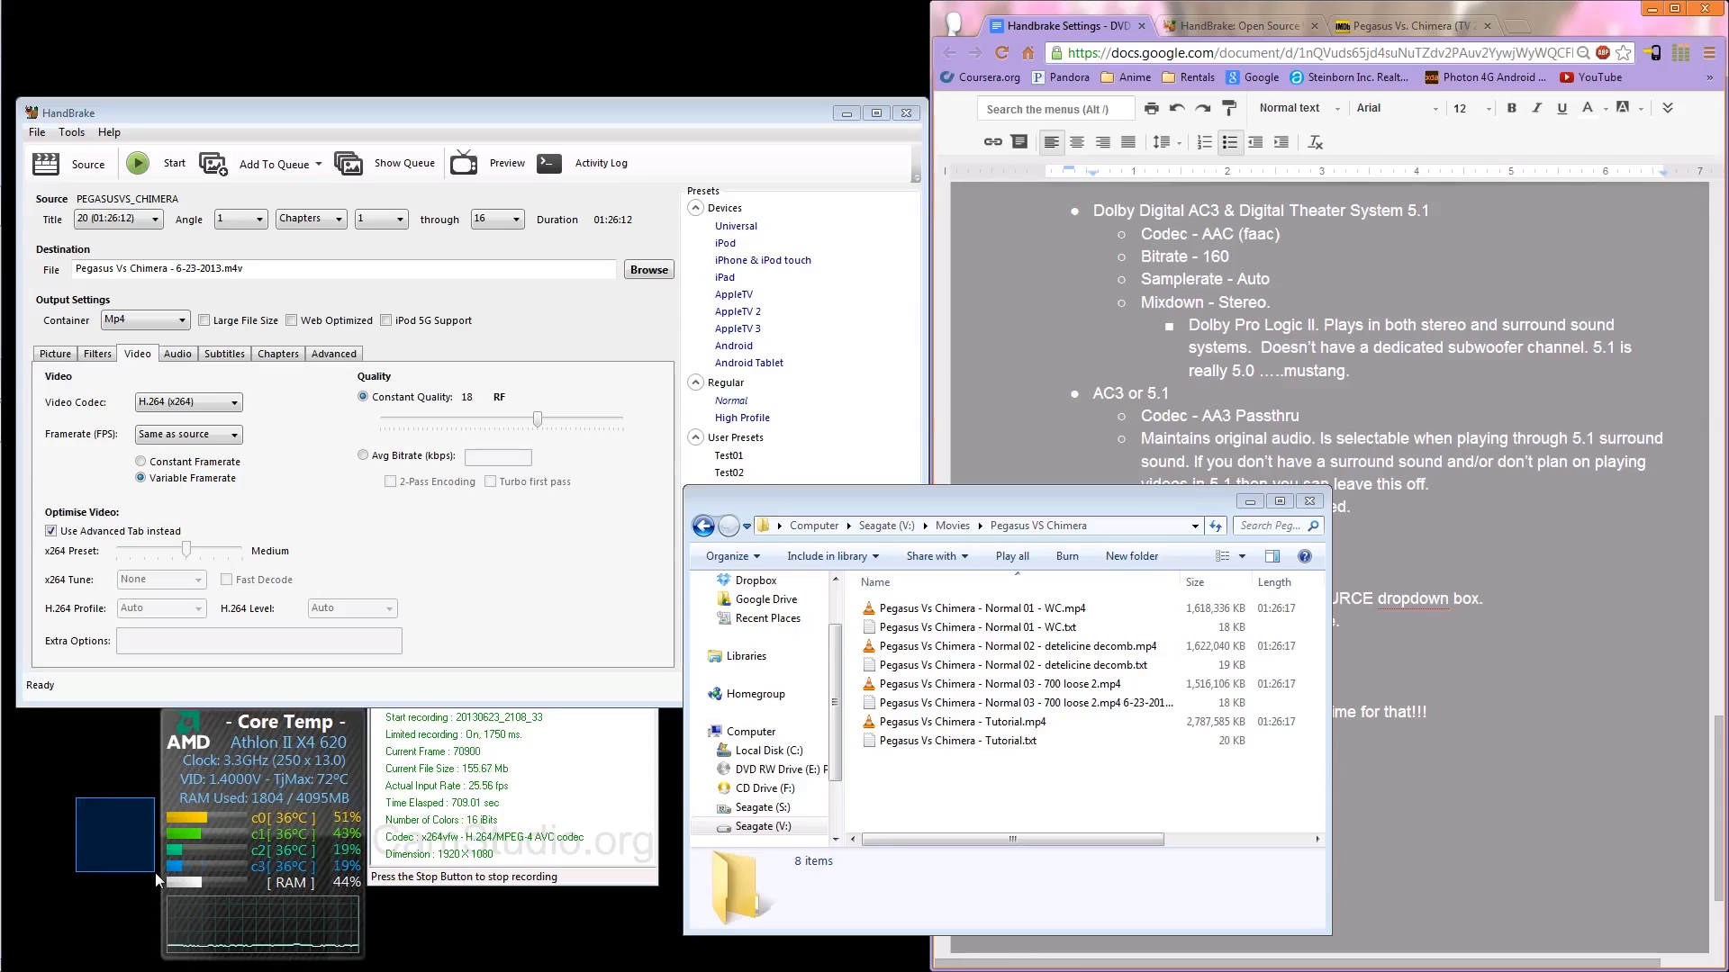
pyautogui.moveTo(155, 873); pyautogui.dragTo(155, 872)
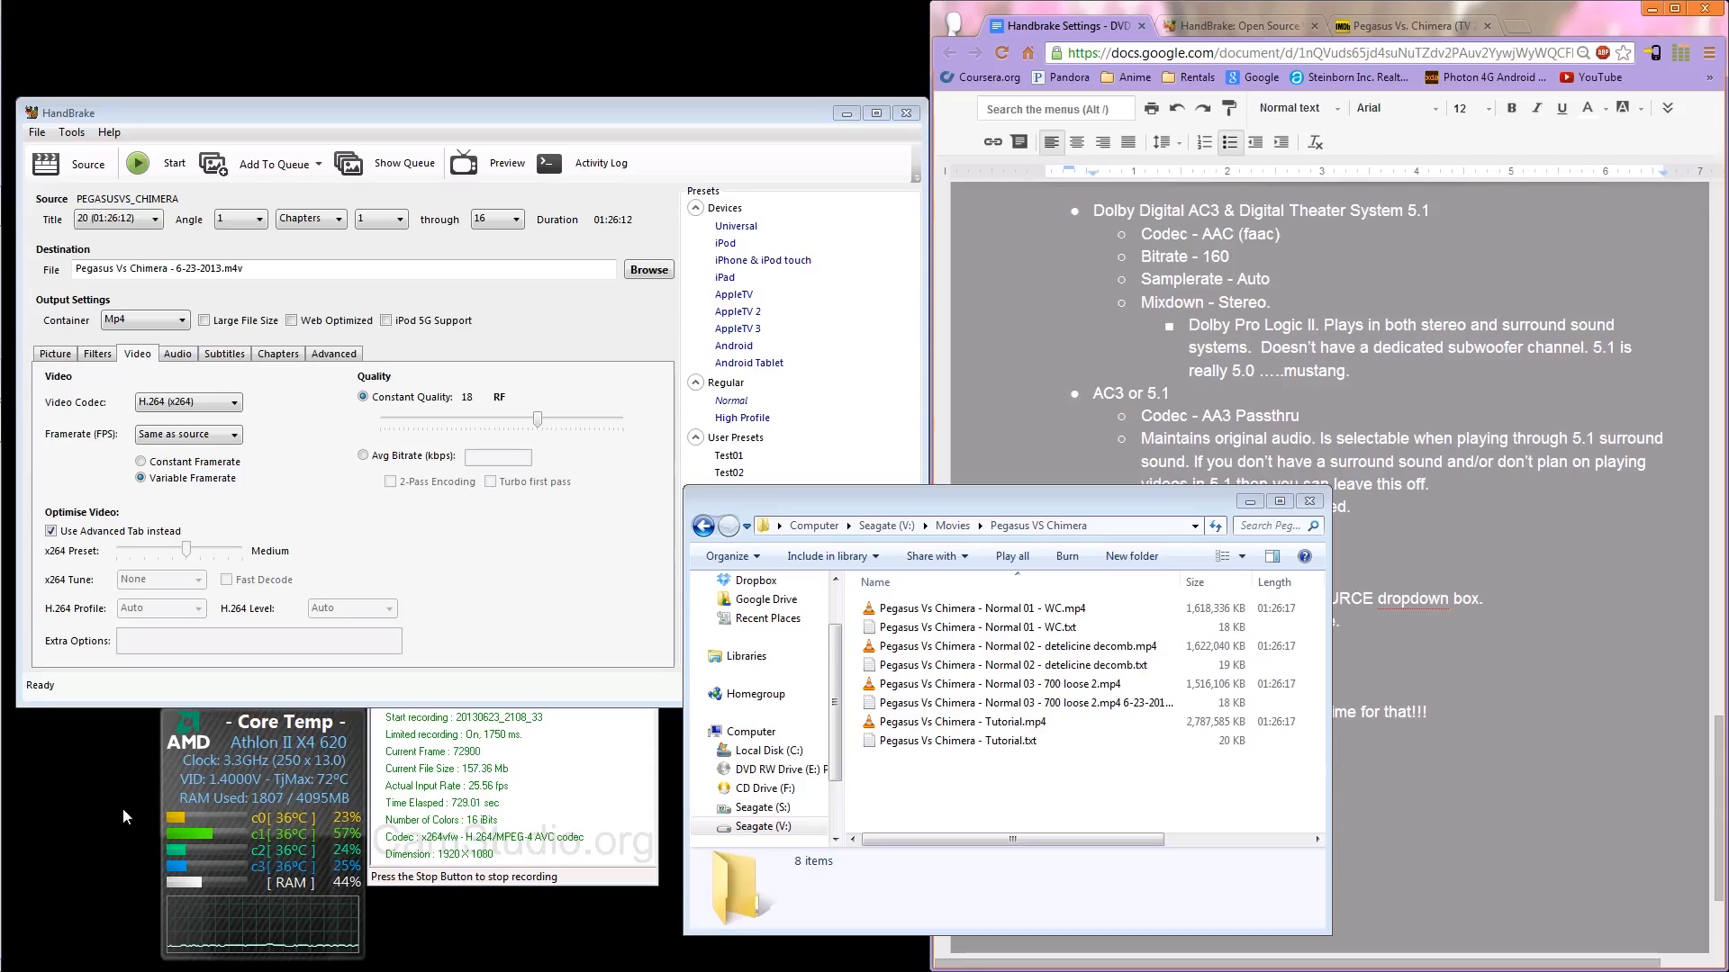
pyautogui.moveTo(74, 791); pyautogui.dragTo(441, 876)
pyautogui.moveTo(73, 782); pyautogui.dragTo(433, 880)
# Step: Compare the file sizes and frame dimensions of the MP4 rips in the Pegasus VS Chimera folder, including the combined size of all files
pyautogui.click(1055, 807)
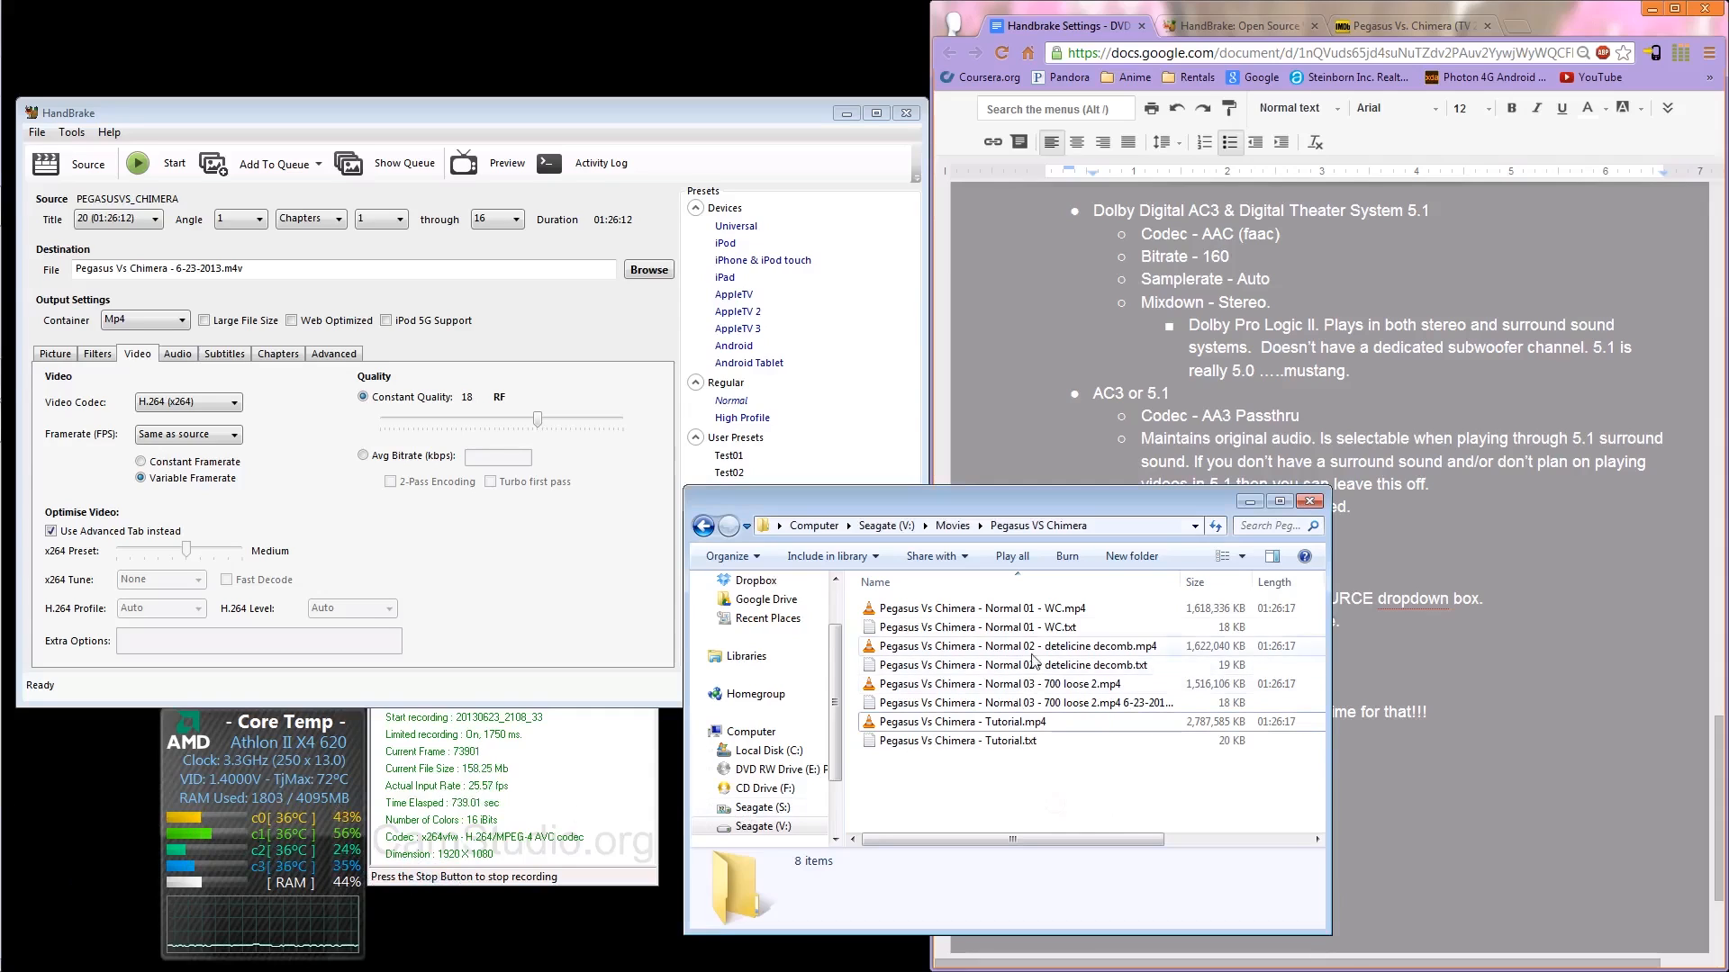
pyautogui.click(1054, 616)
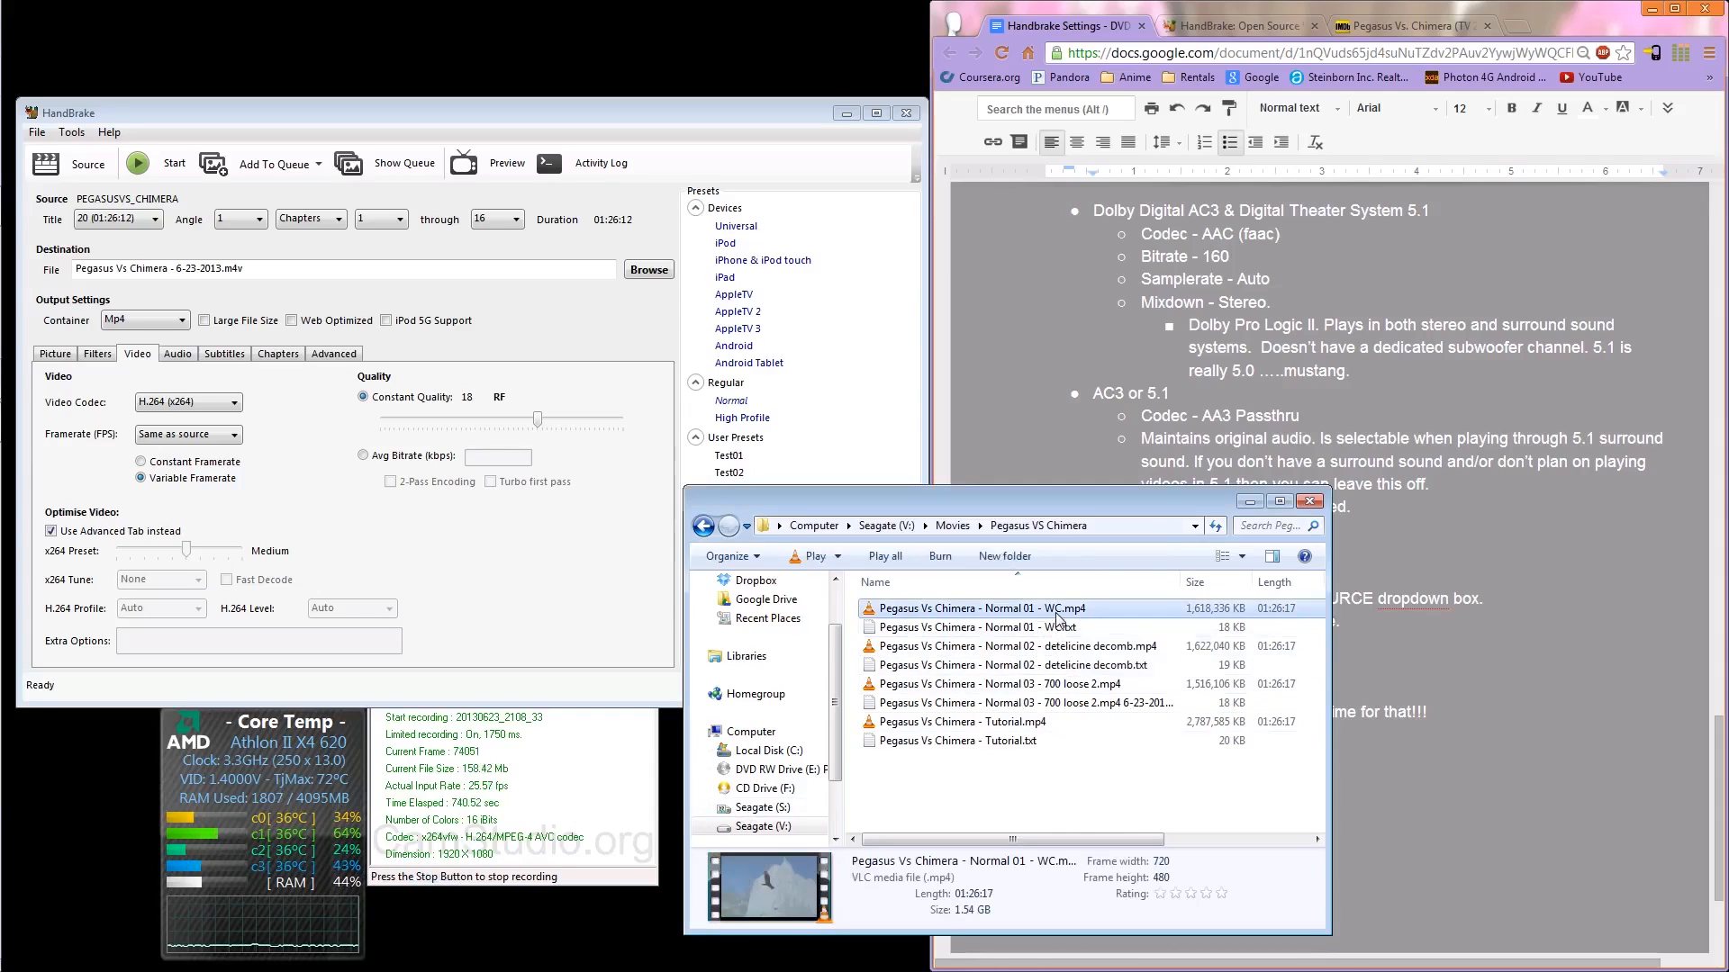
pyautogui.click(1010, 653)
pyautogui.click(1013, 684)
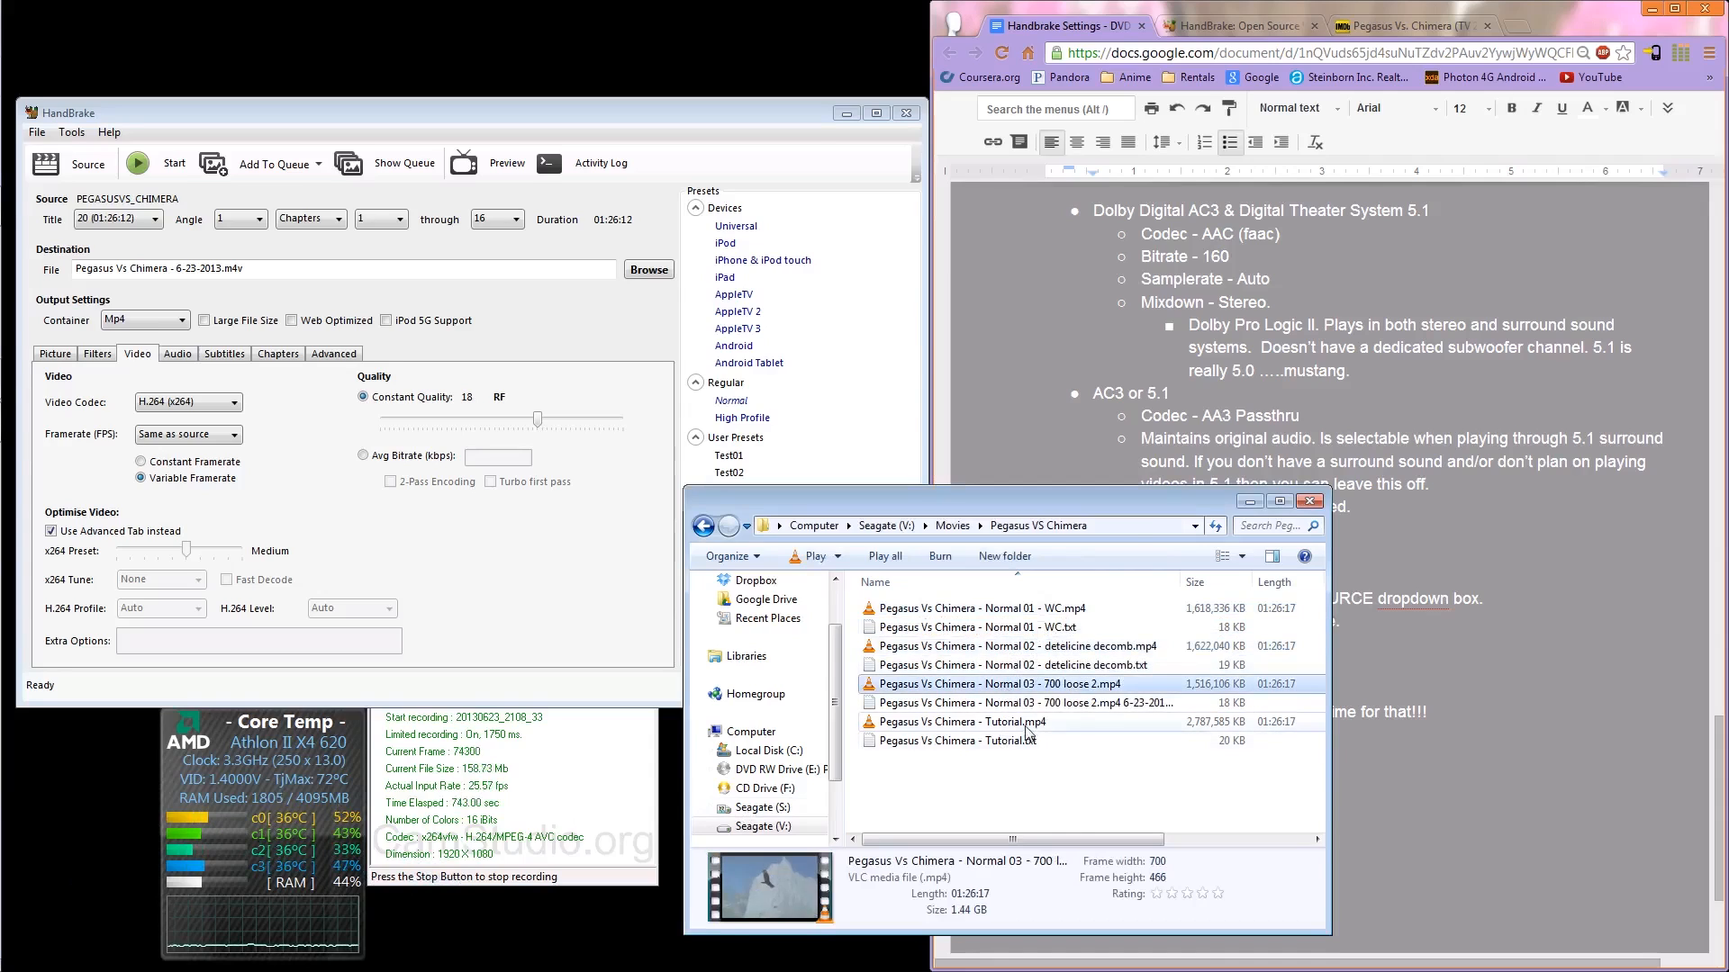
pyautogui.click(1025, 723)
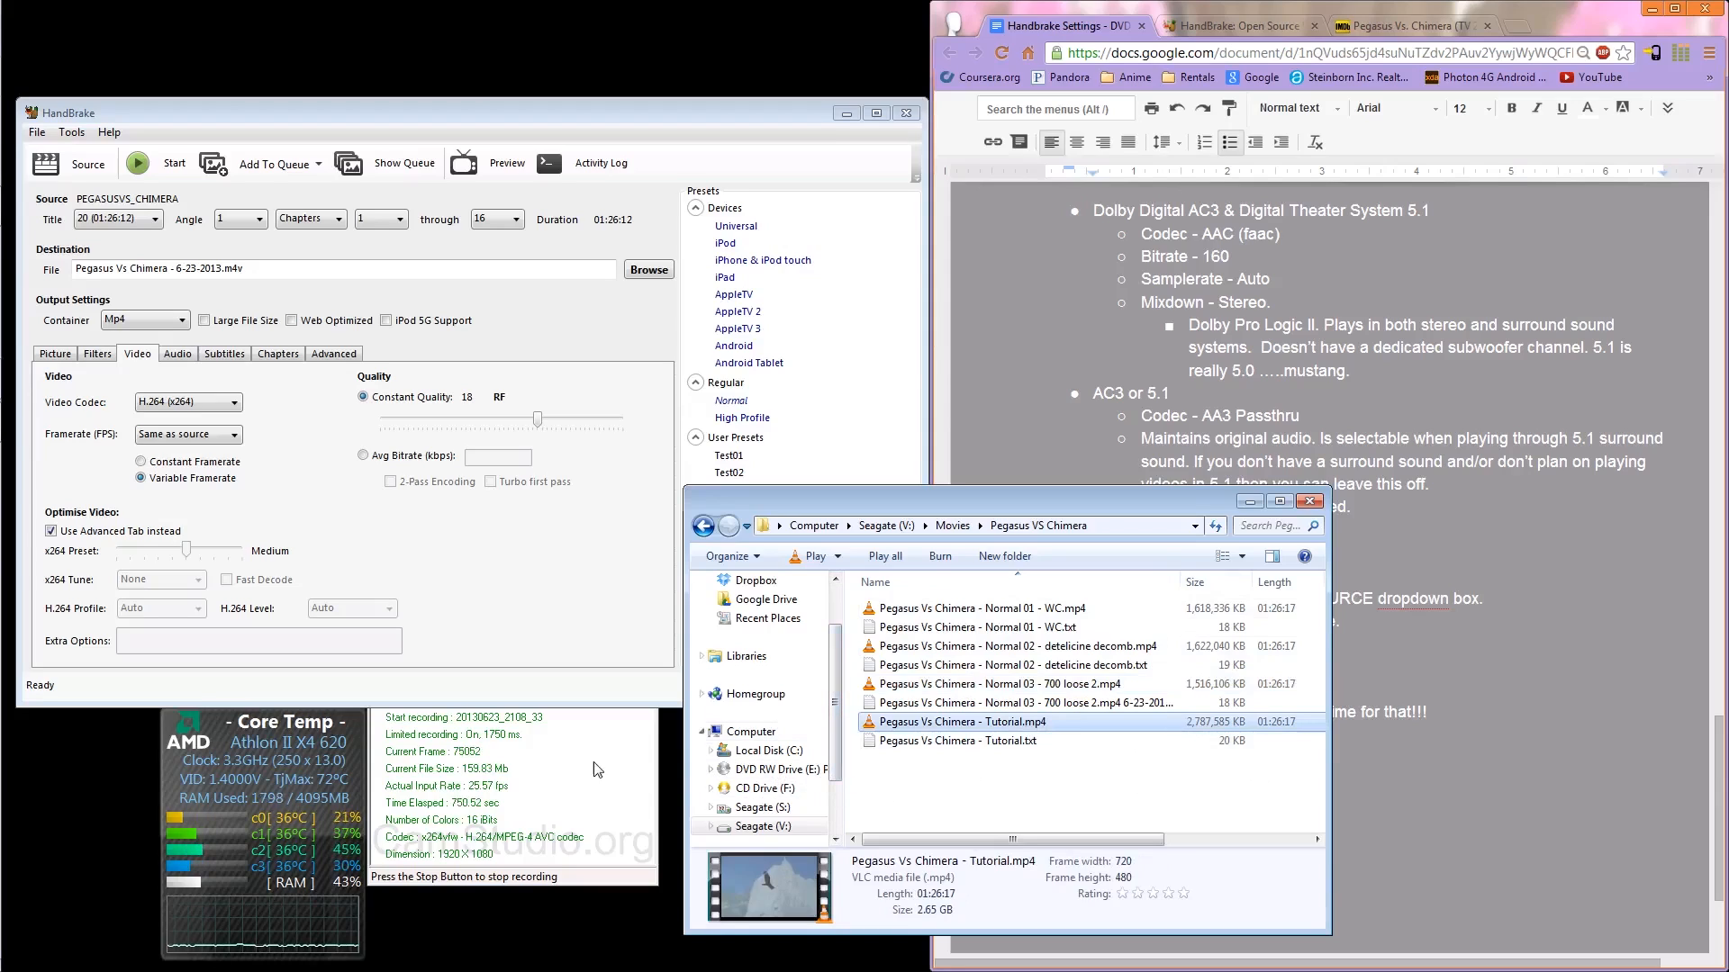
pyautogui.click(974, 611)
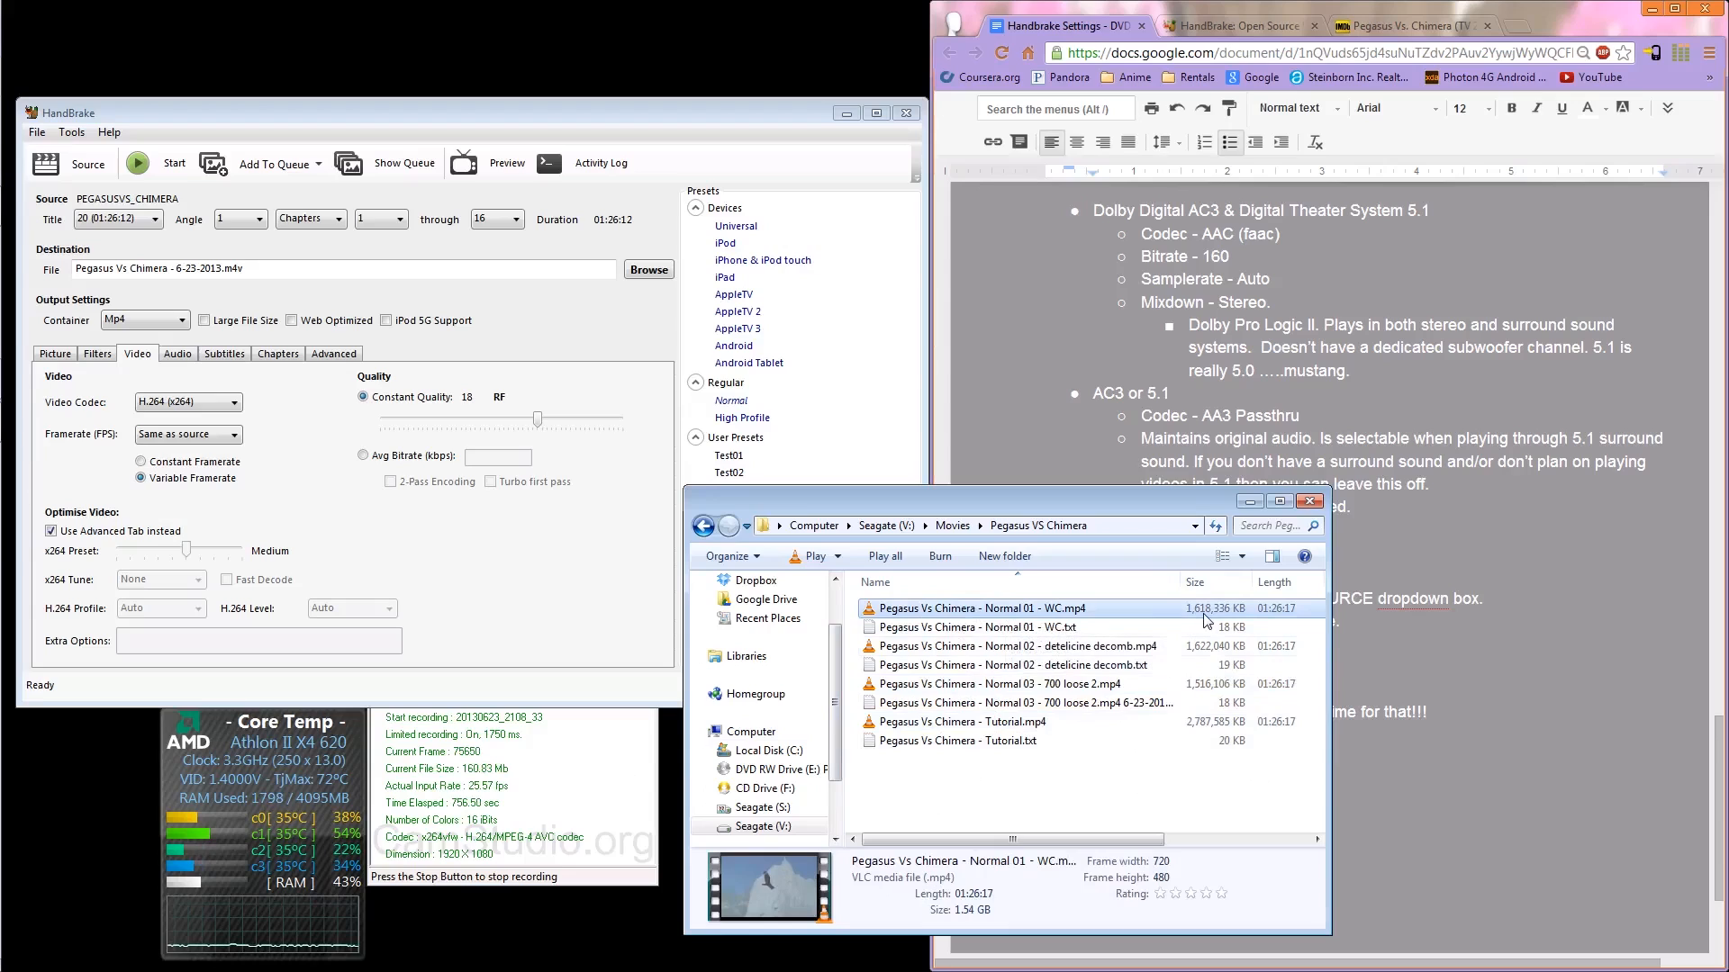
pyautogui.moveTo(1244, 780); pyautogui.dragTo(1165, 601)
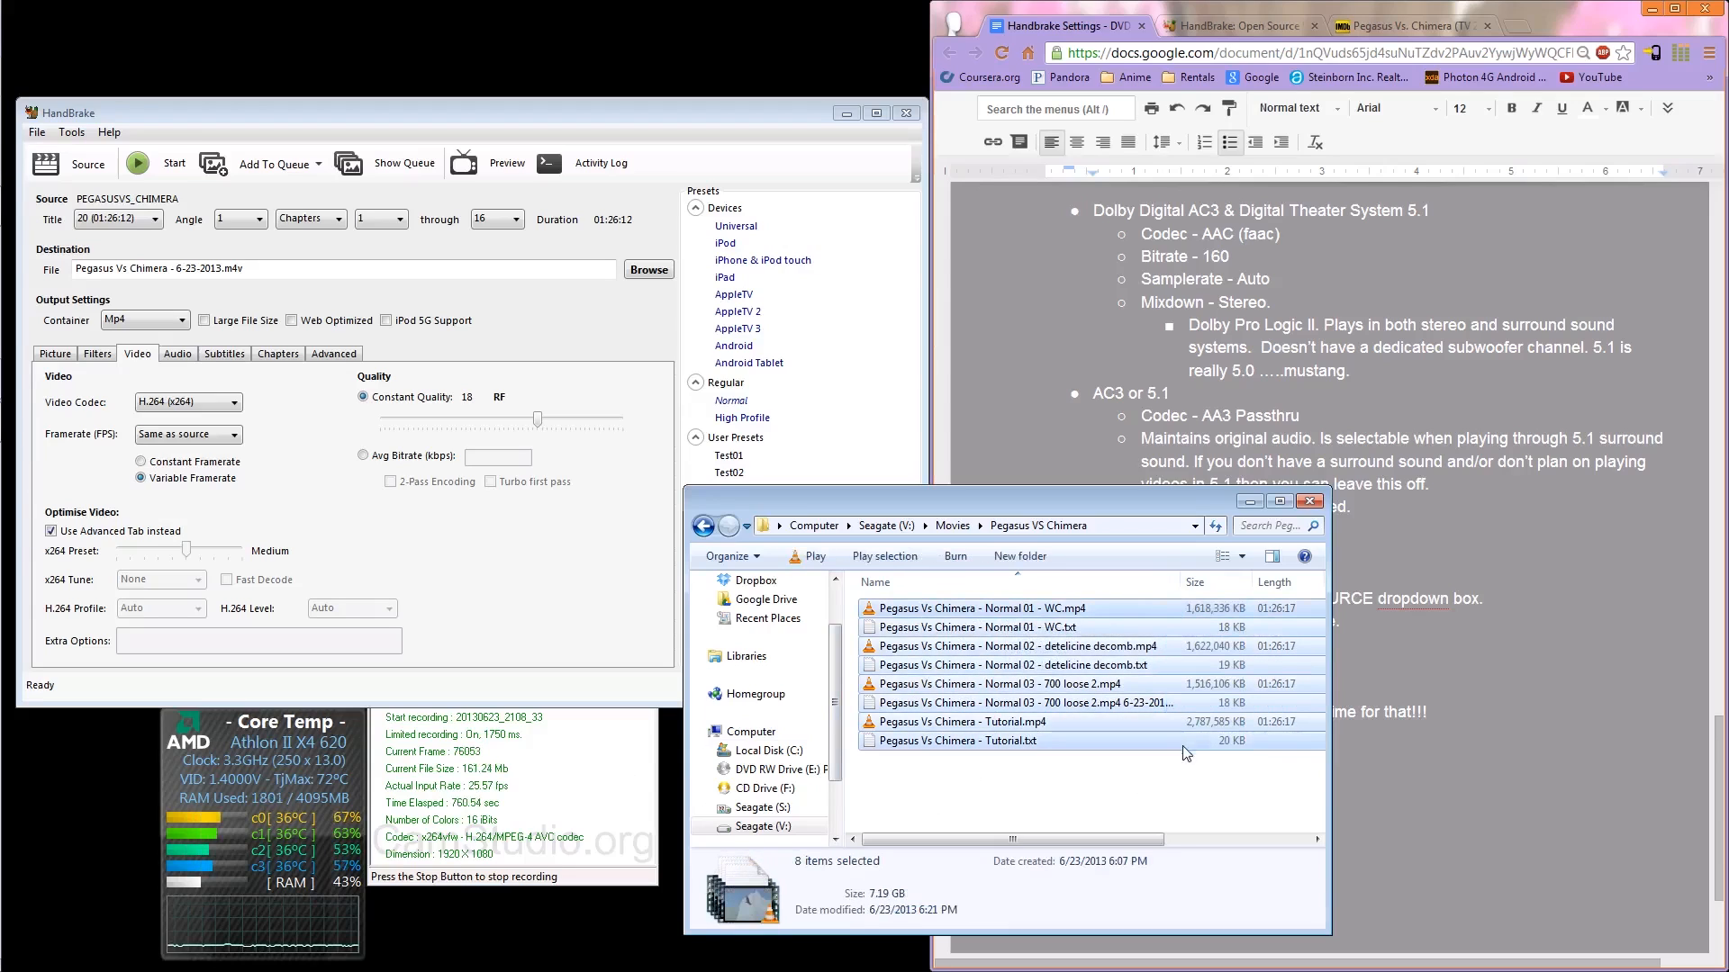
pyautogui.click(1186, 755)
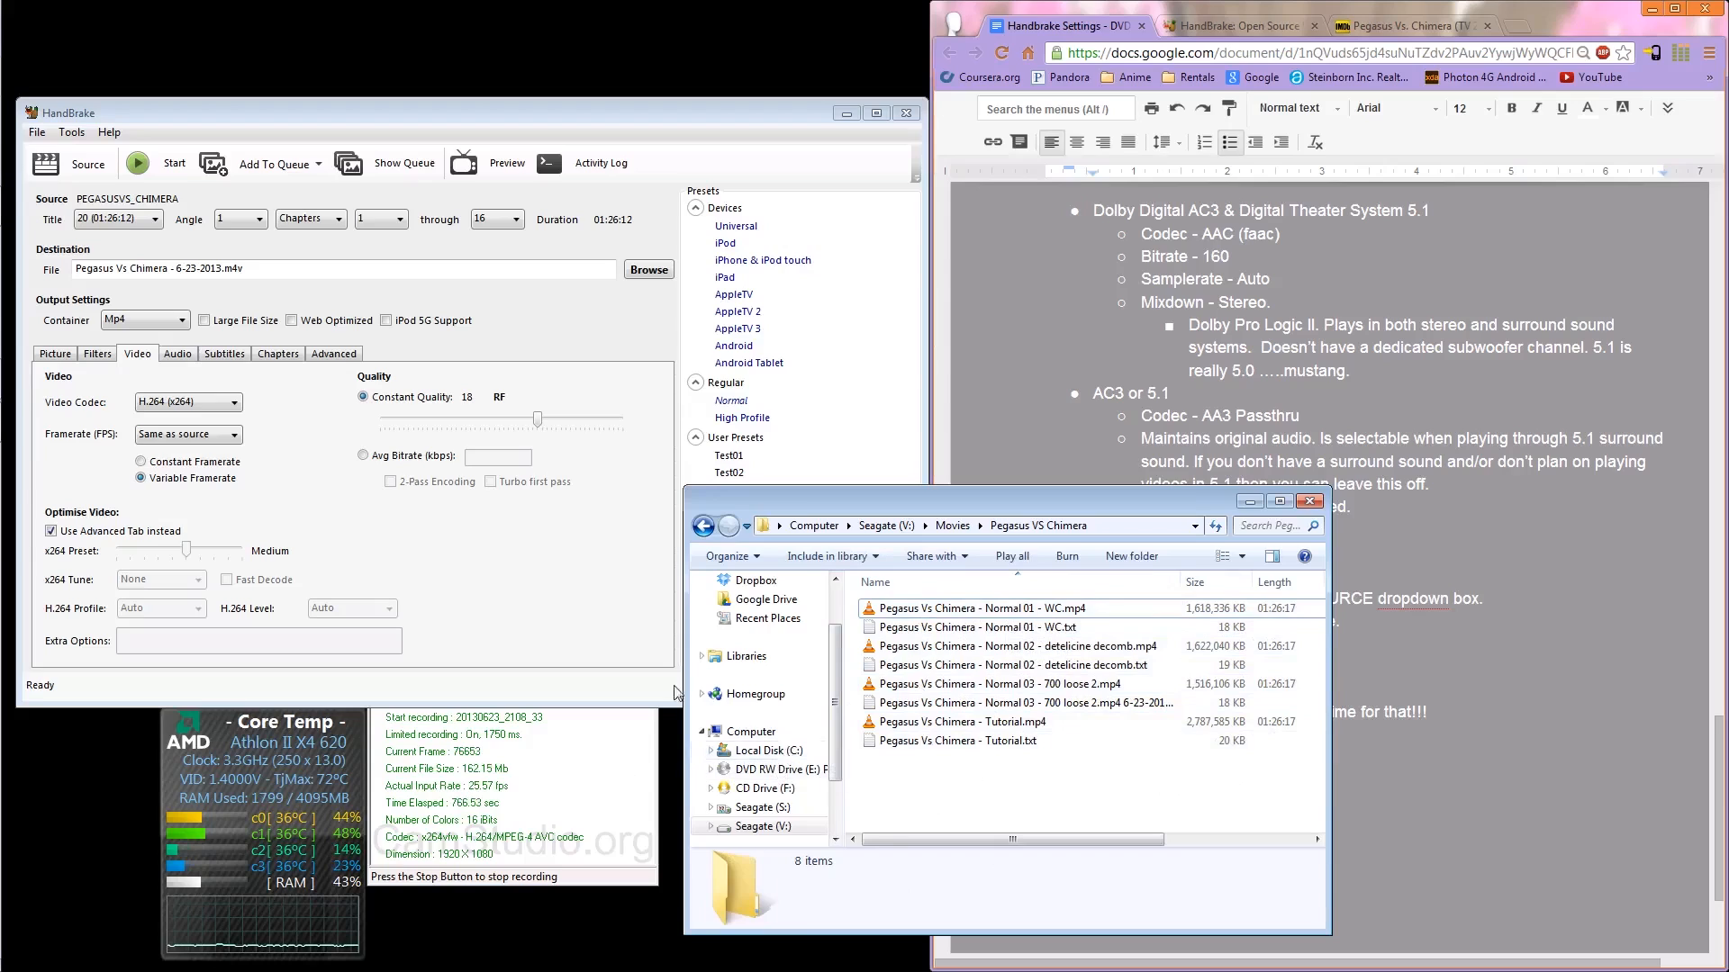
# Step: Bring up the Batman Dark Night Rises folder, widen its Name column, examine the movie's size and length, and minimize the folder window
pyautogui.moveTo(3, 267)
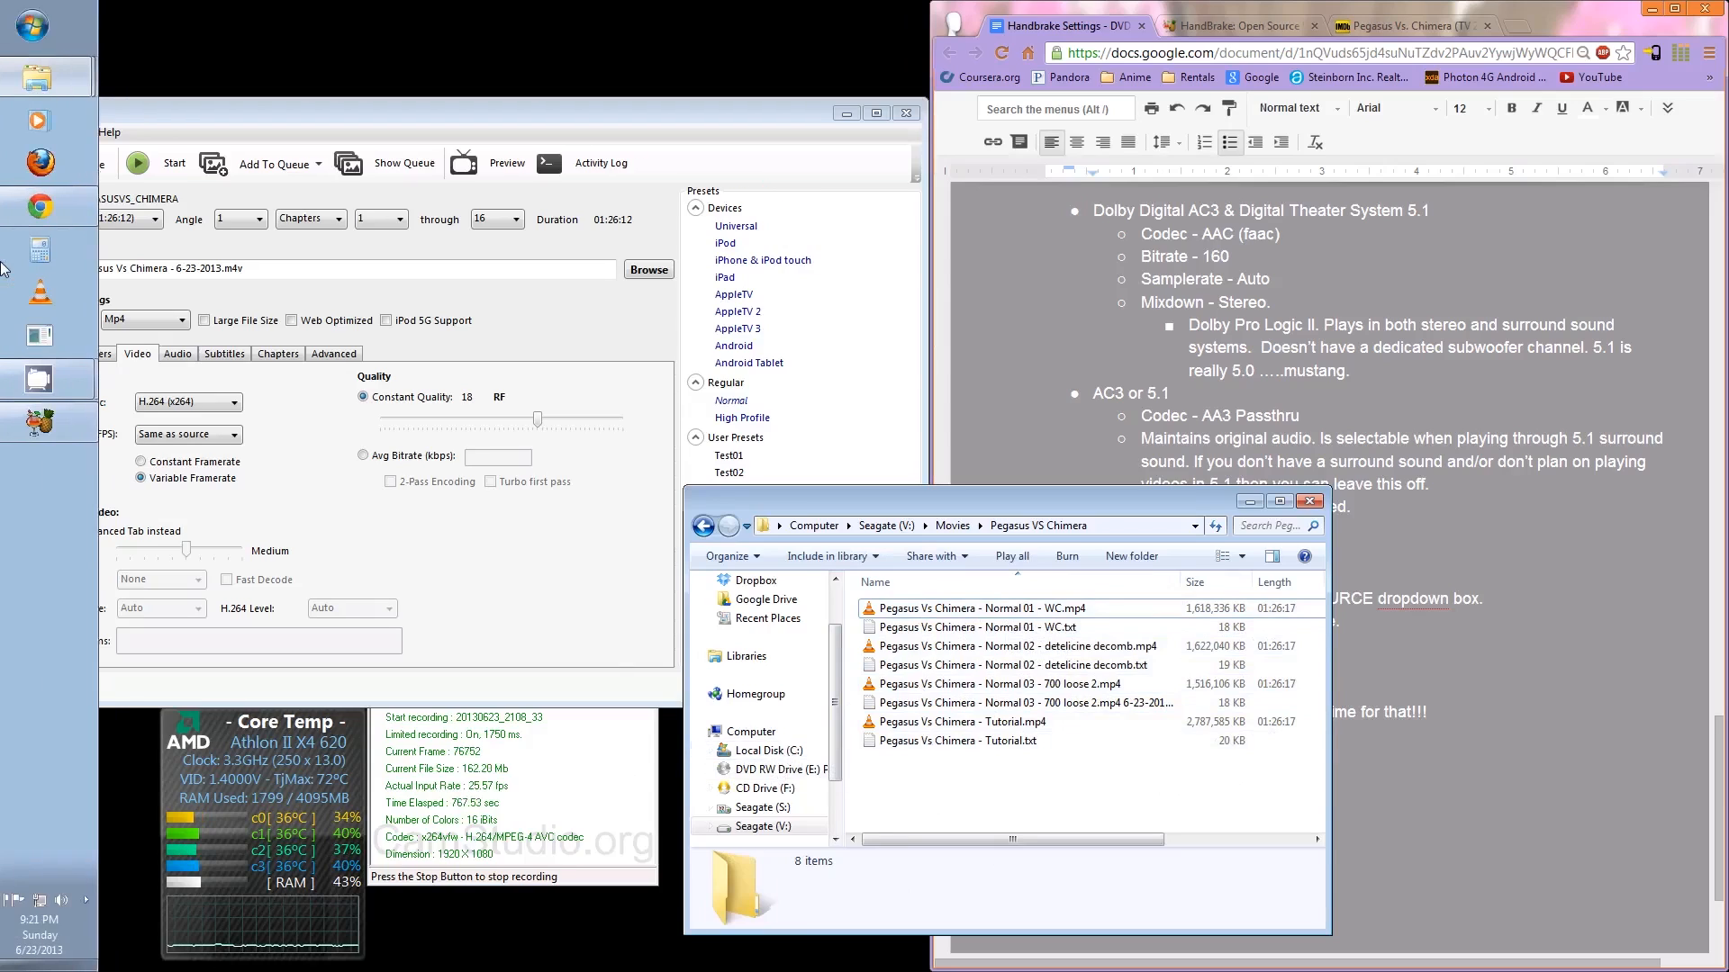
pyautogui.click(36, 84)
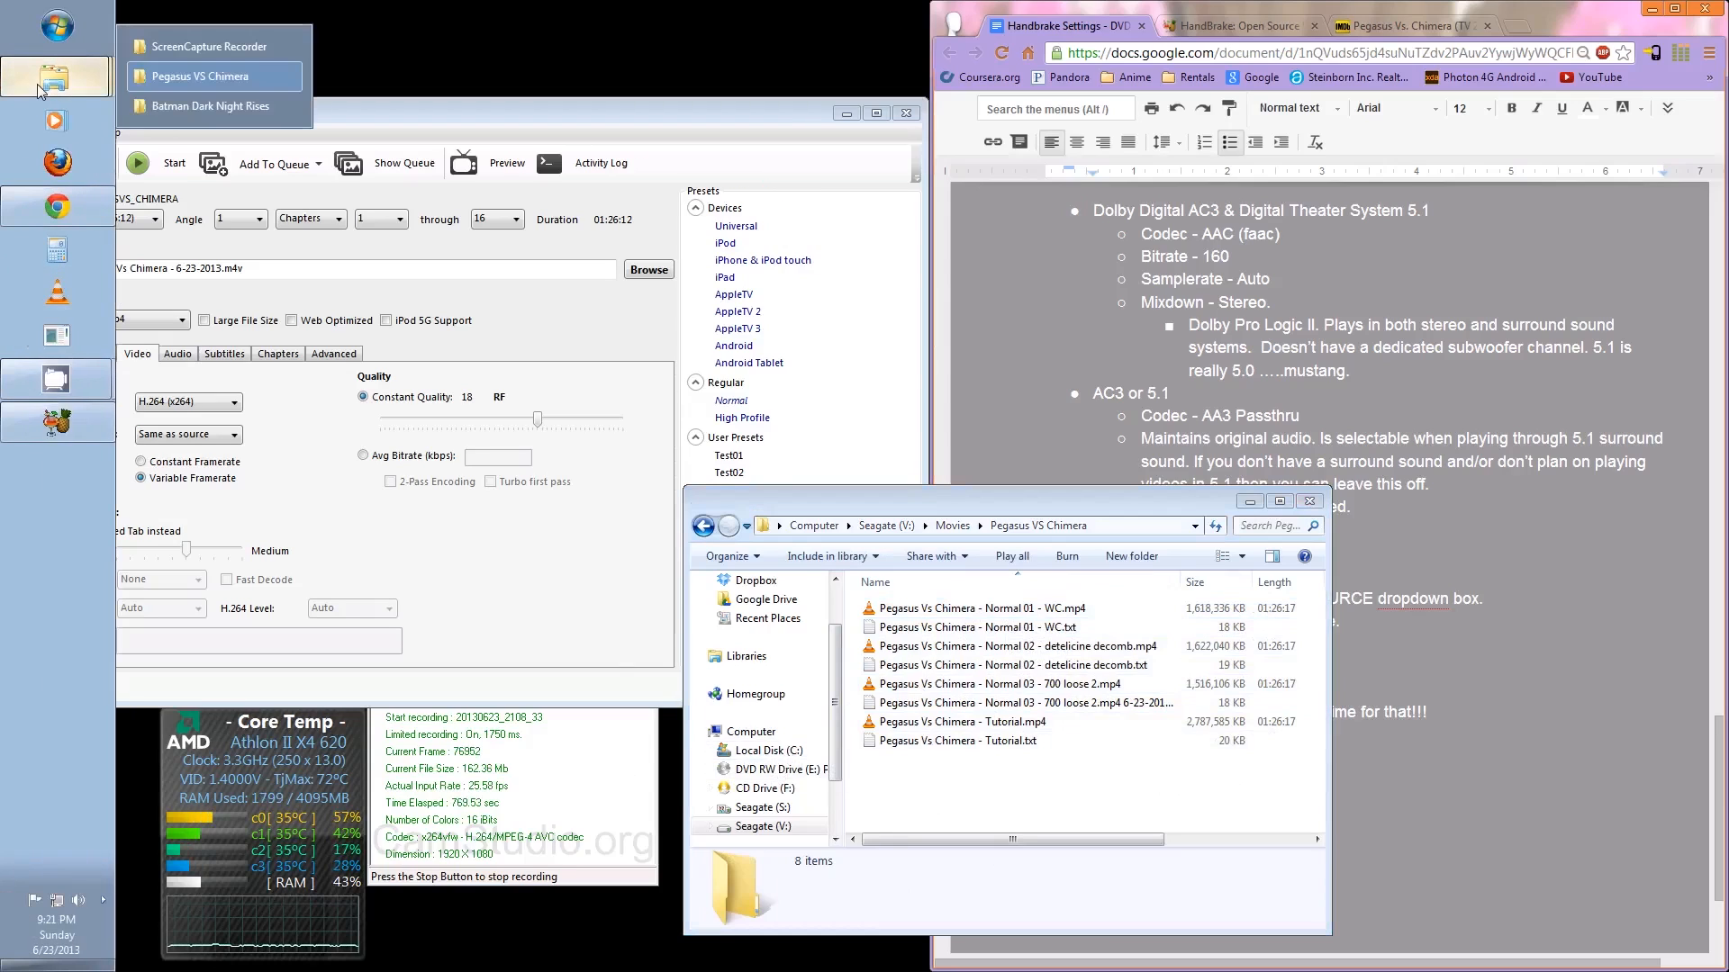
pyautogui.click(203, 104)
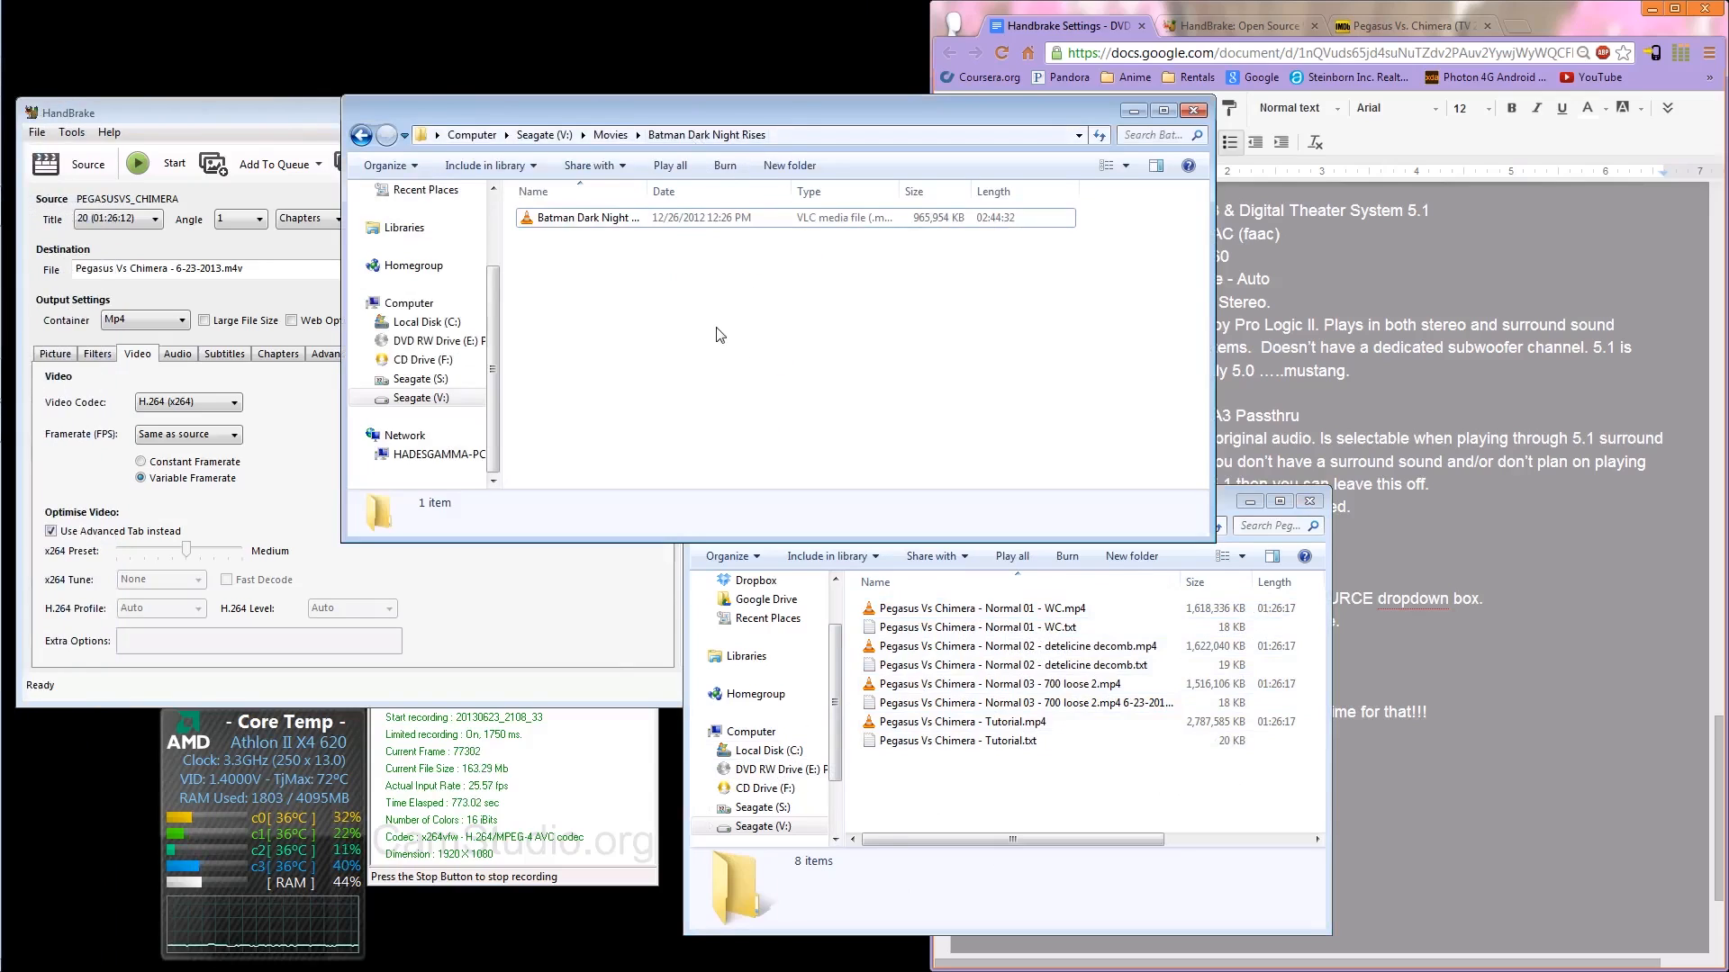
pyautogui.moveTo(646, 191); pyautogui.dragTo(704, 190)
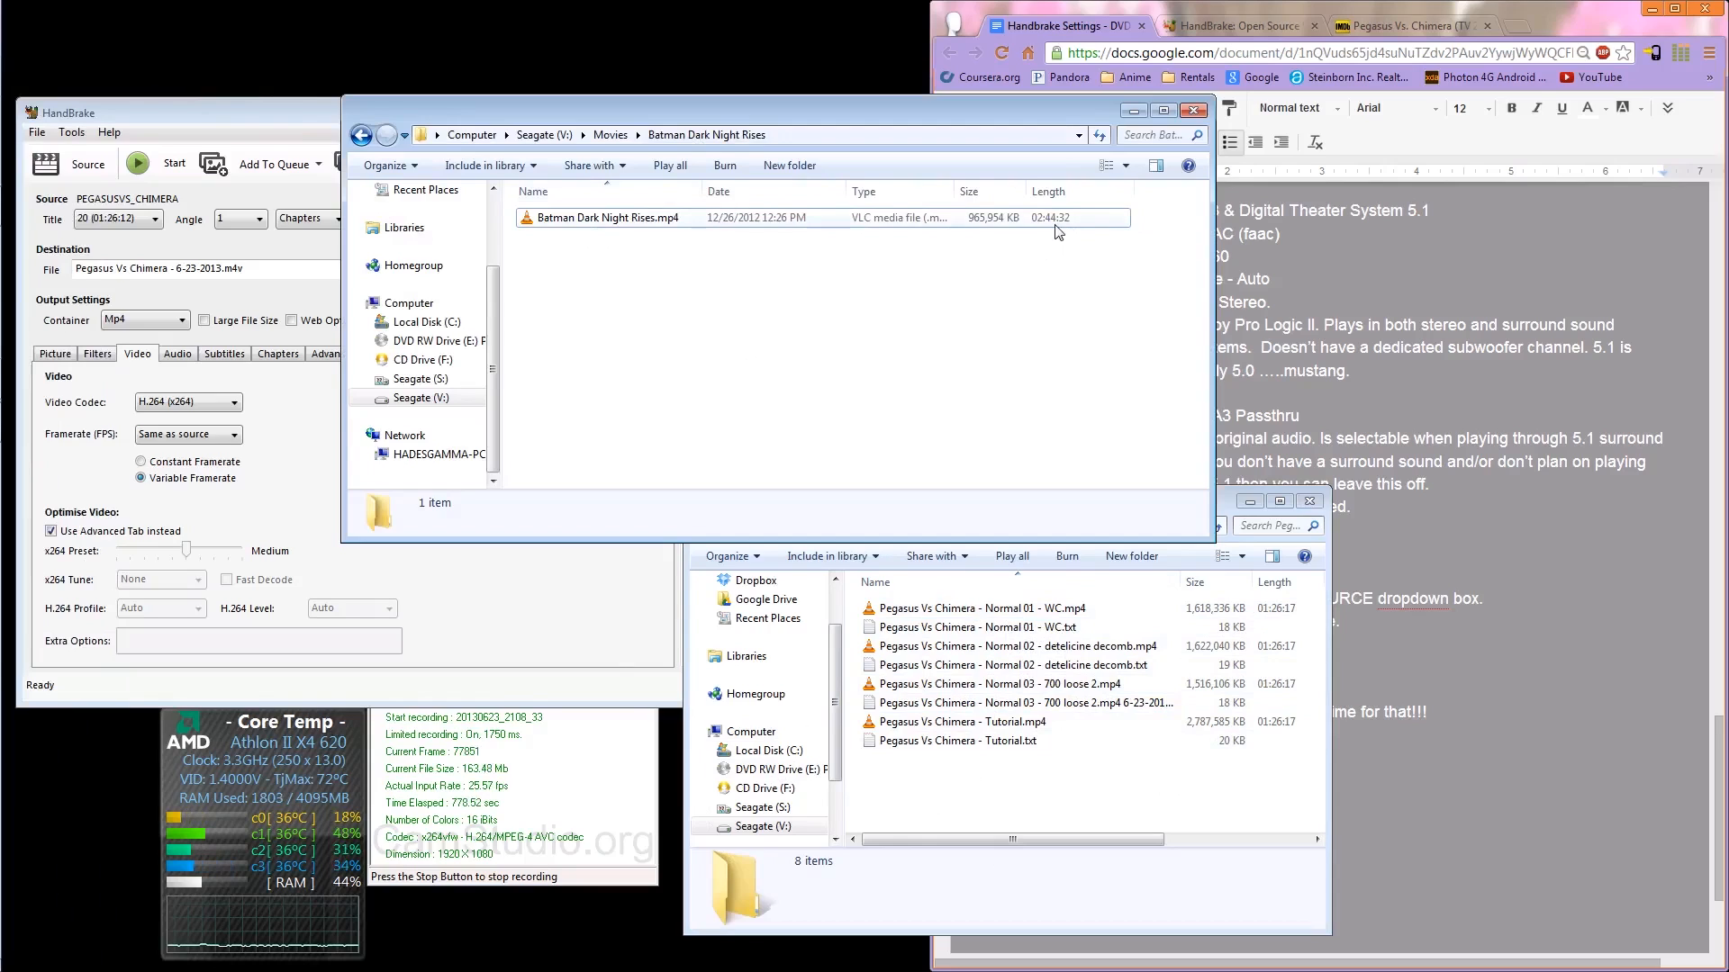
pyautogui.moveTo(1078, 294); pyautogui.dragTo(1034, 222)
pyautogui.moveTo(973, 295); pyautogui.dragTo(965, 216)
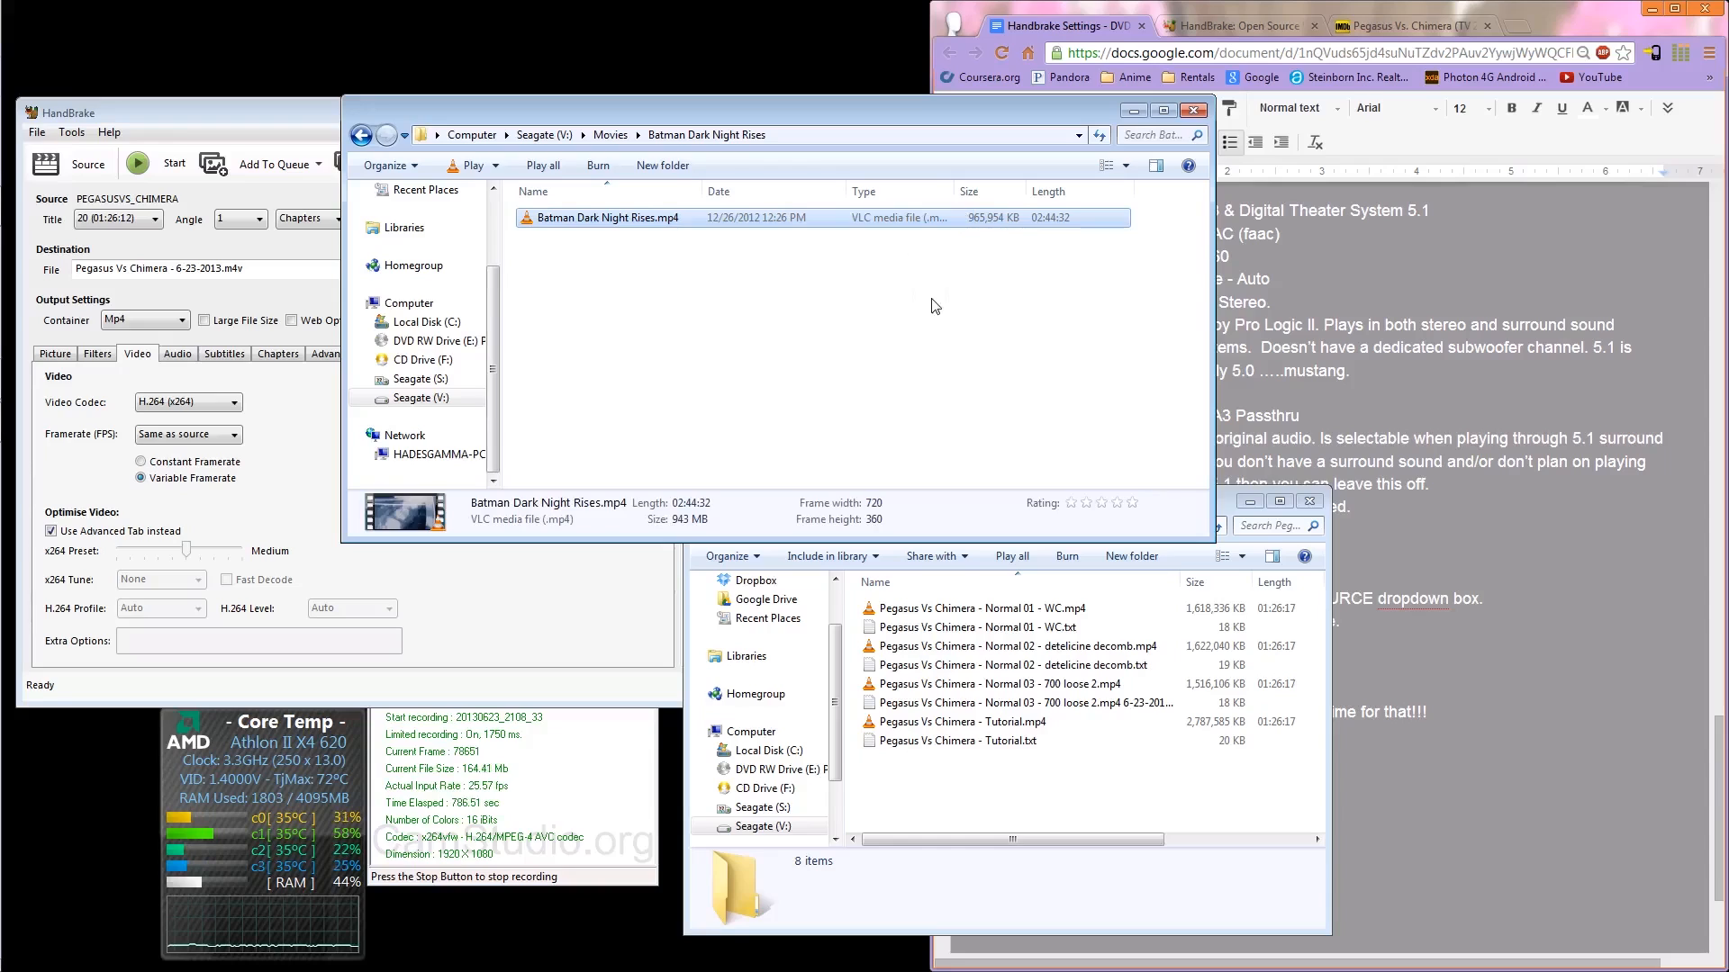
pyautogui.click(1054, 243)
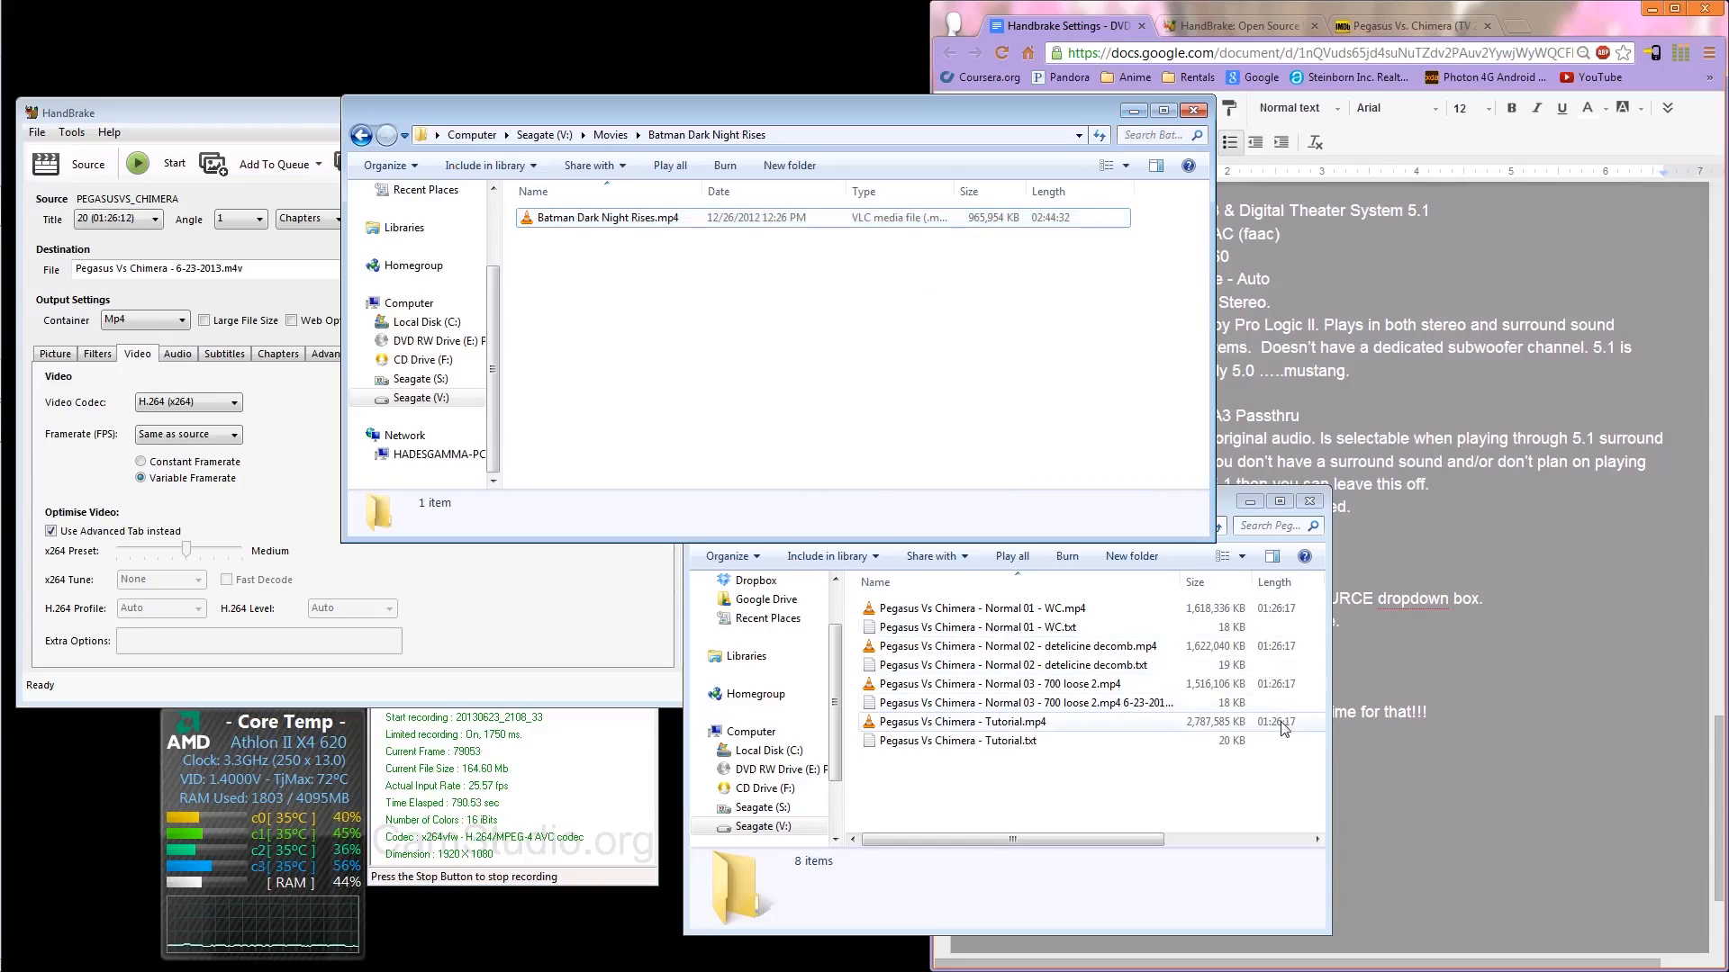
pyautogui.click(1133, 110)
# Step: Check the Pegasus VS Chimera files' total size again and examine the details of Pegasus Vs Chimera - Normal 01 - WC.mp4
pyautogui.moveTo(1210, 770); pyautogui.dragTo(1155, 613)
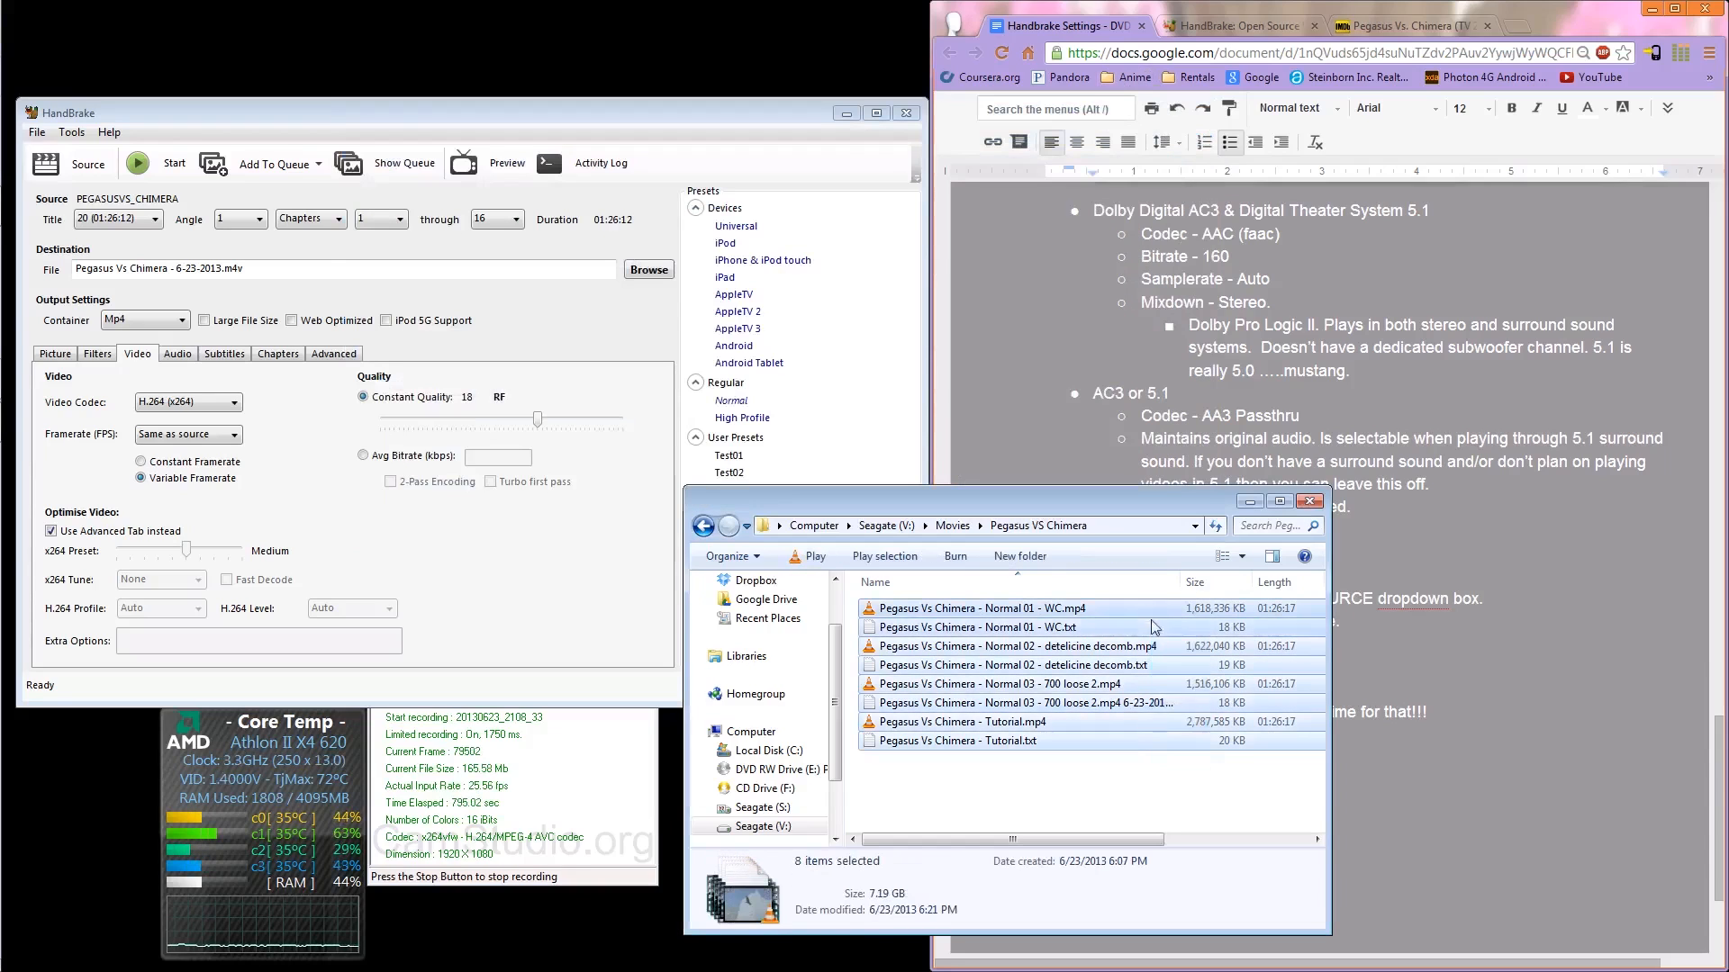
pyautogui.click(1117, 783)
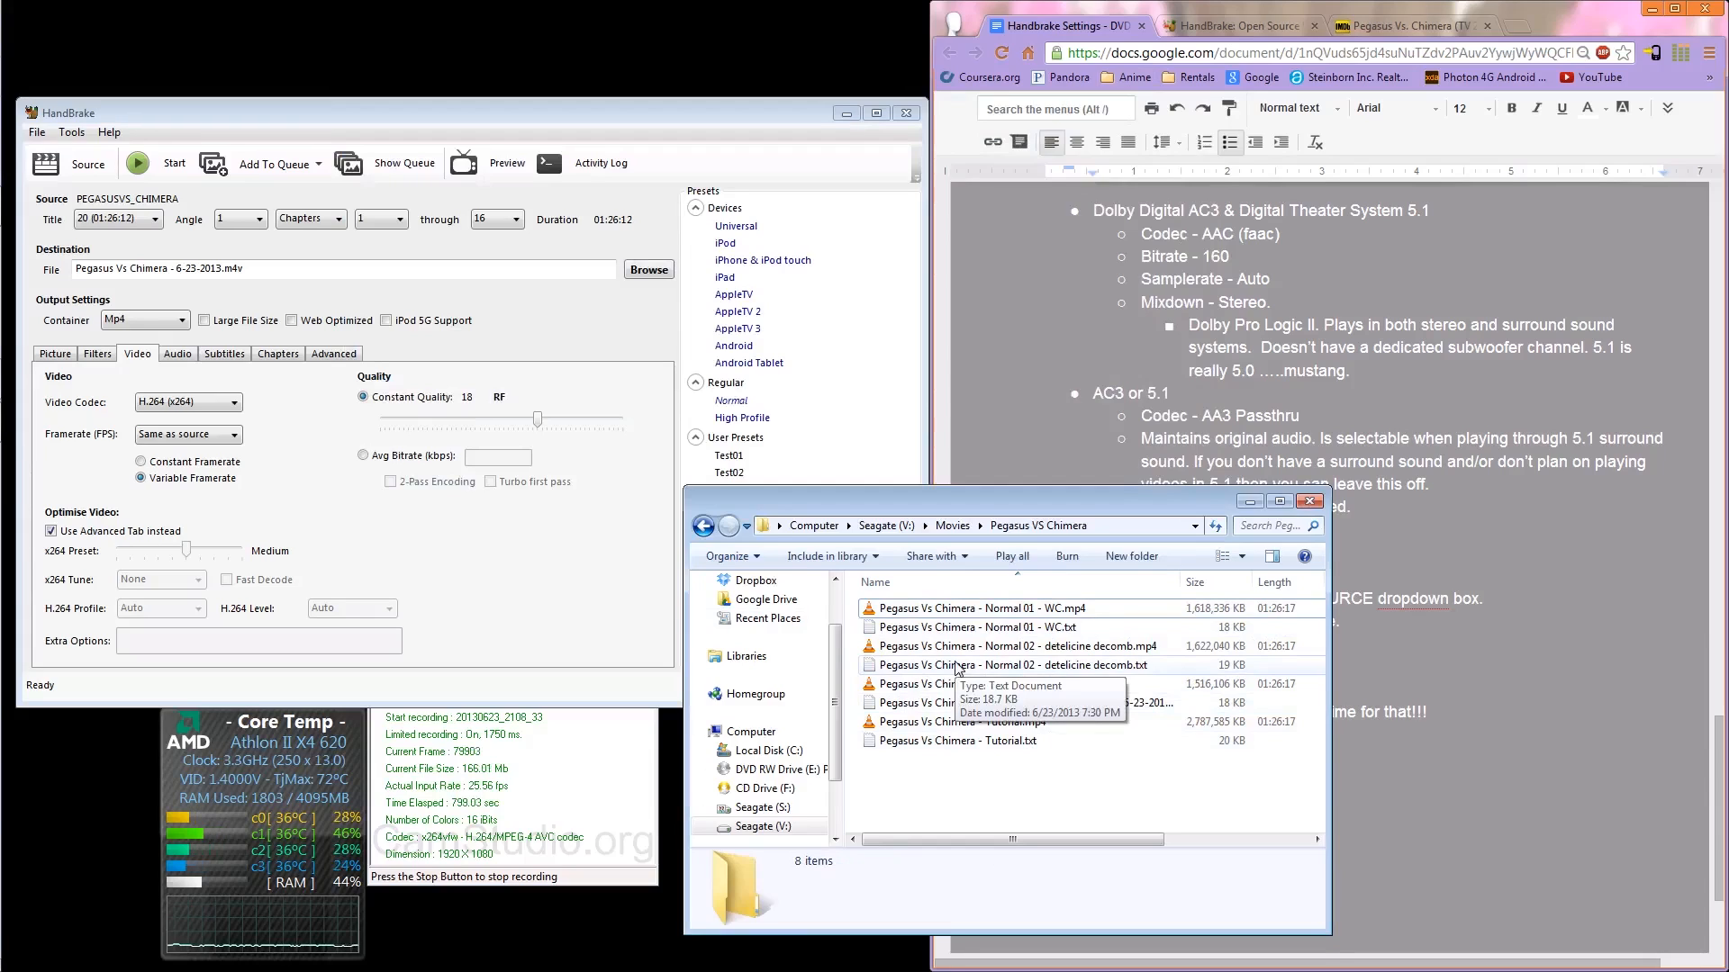
pyautogui.click(964, 613)
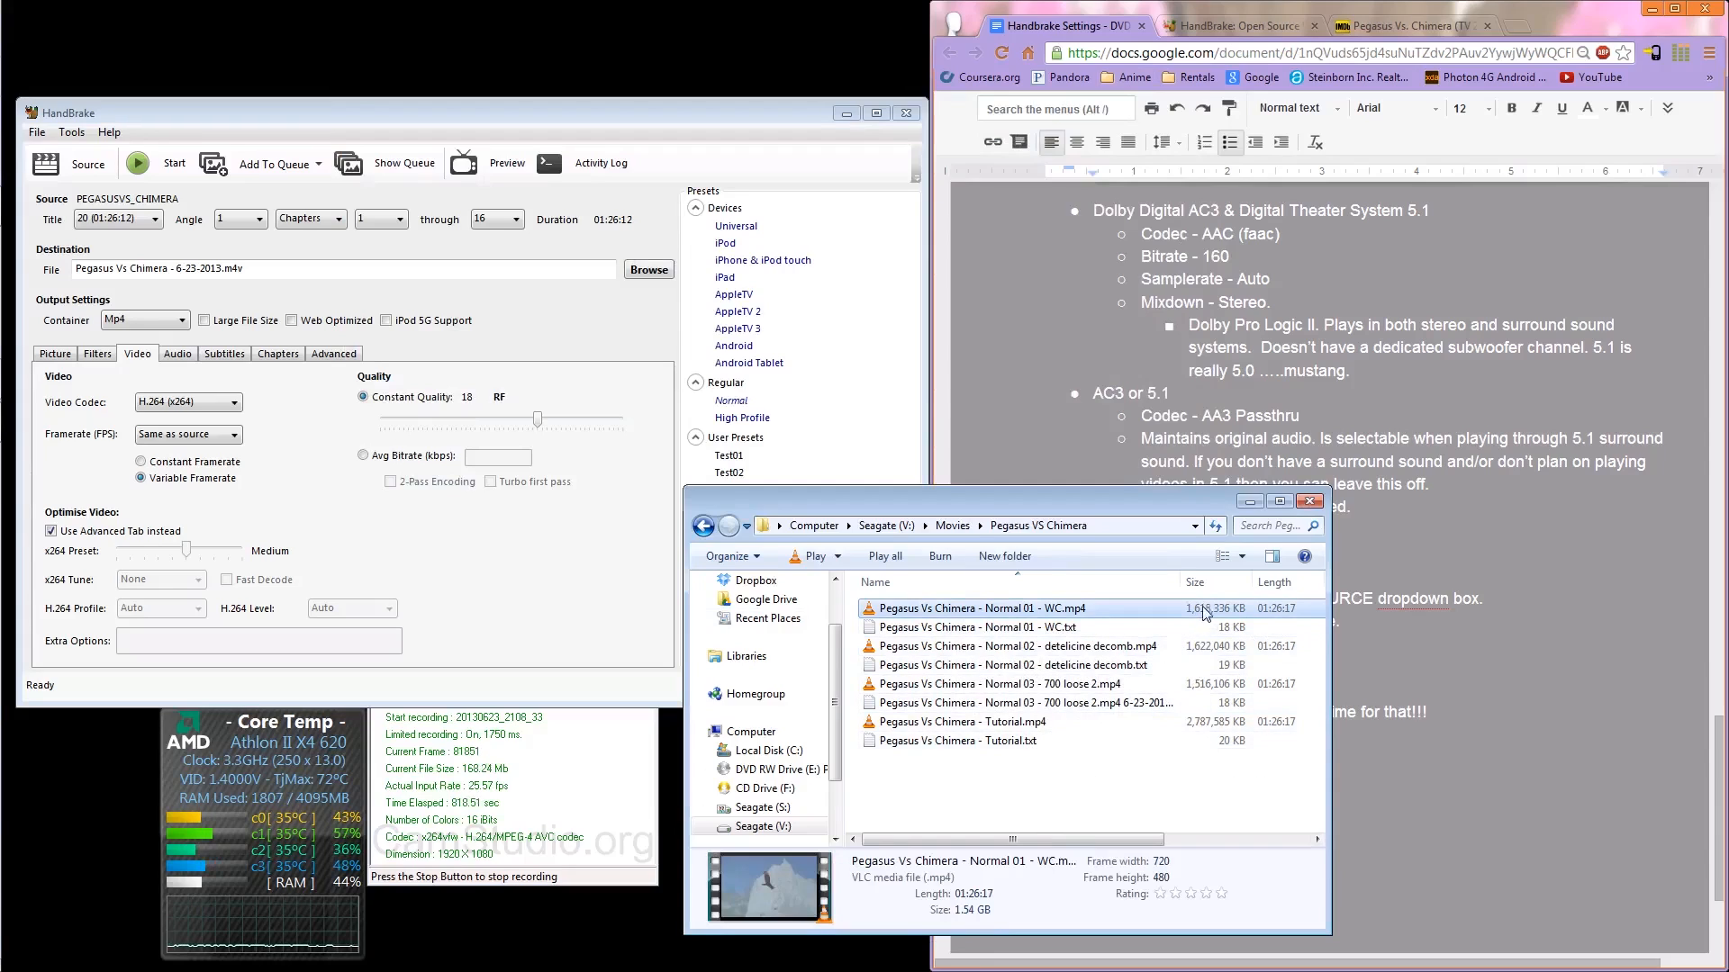
# Step: Examine the details of Pegasus Vs Chimera - Normal 02 - detelicine decomb.mp4 alongside HandBrake's filter settings, moving the folder window clear of HandBrake
pyautogui.click(1080, 652)
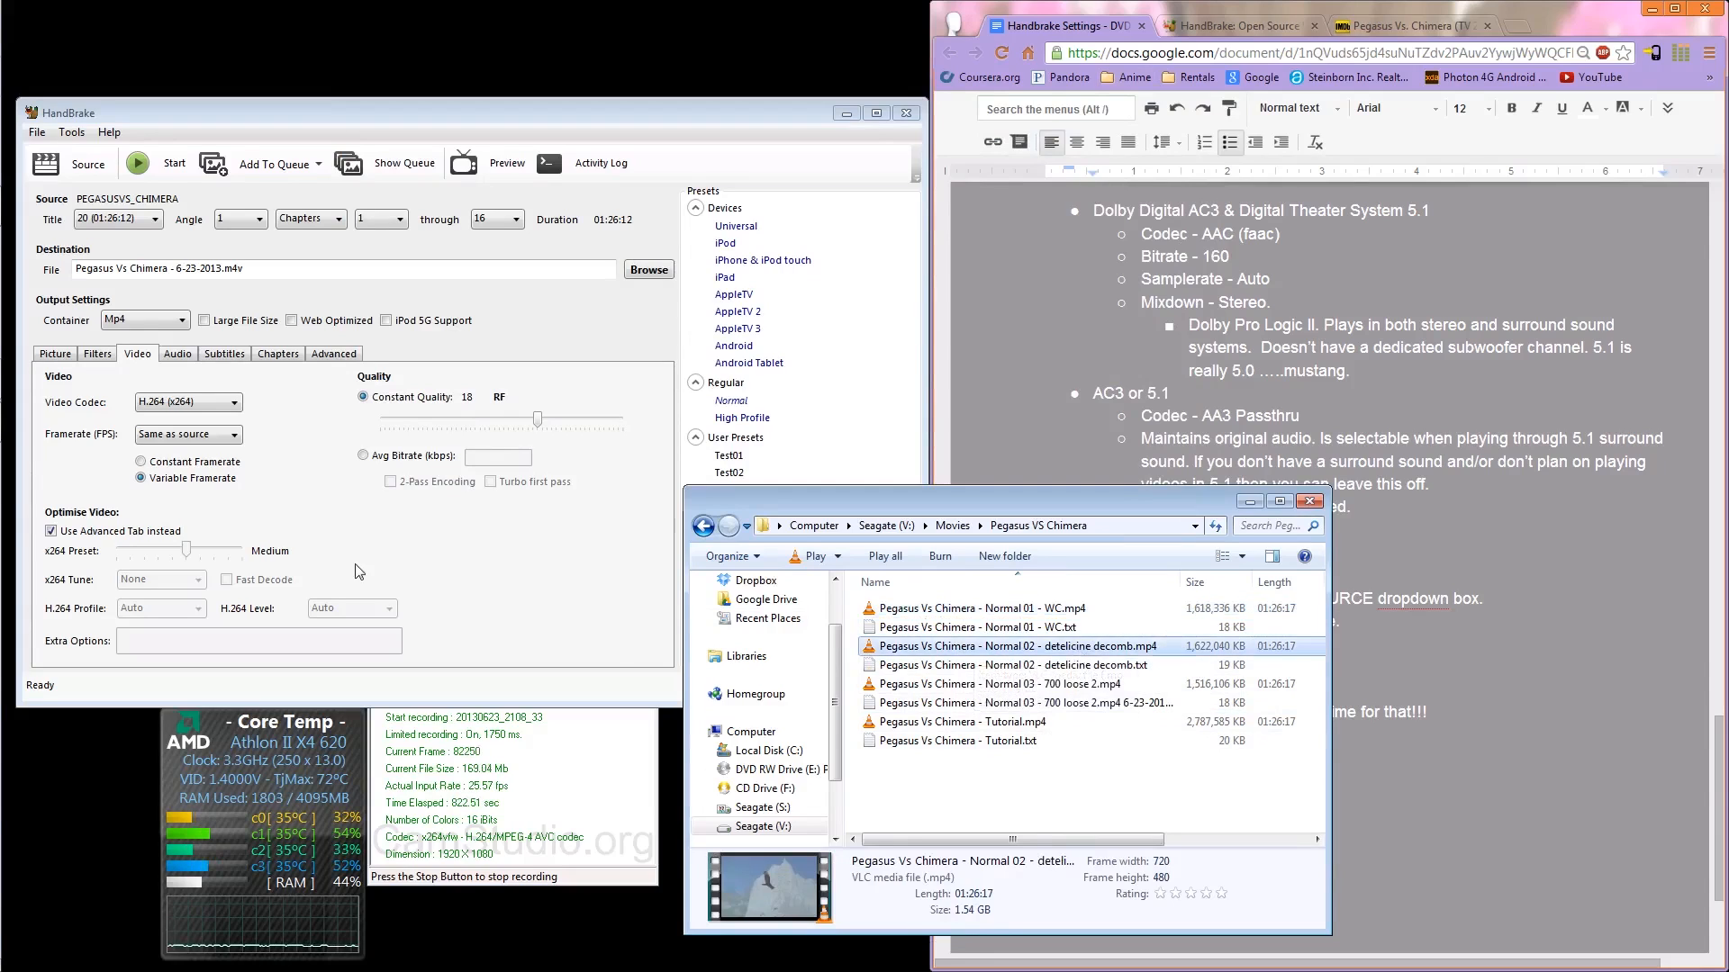
pyautogui.click(461, 590)
pyautogui.click(98, 354)
pyautogui.moveTo(1022, 504); pyautogui.dragTo(1277, 384)
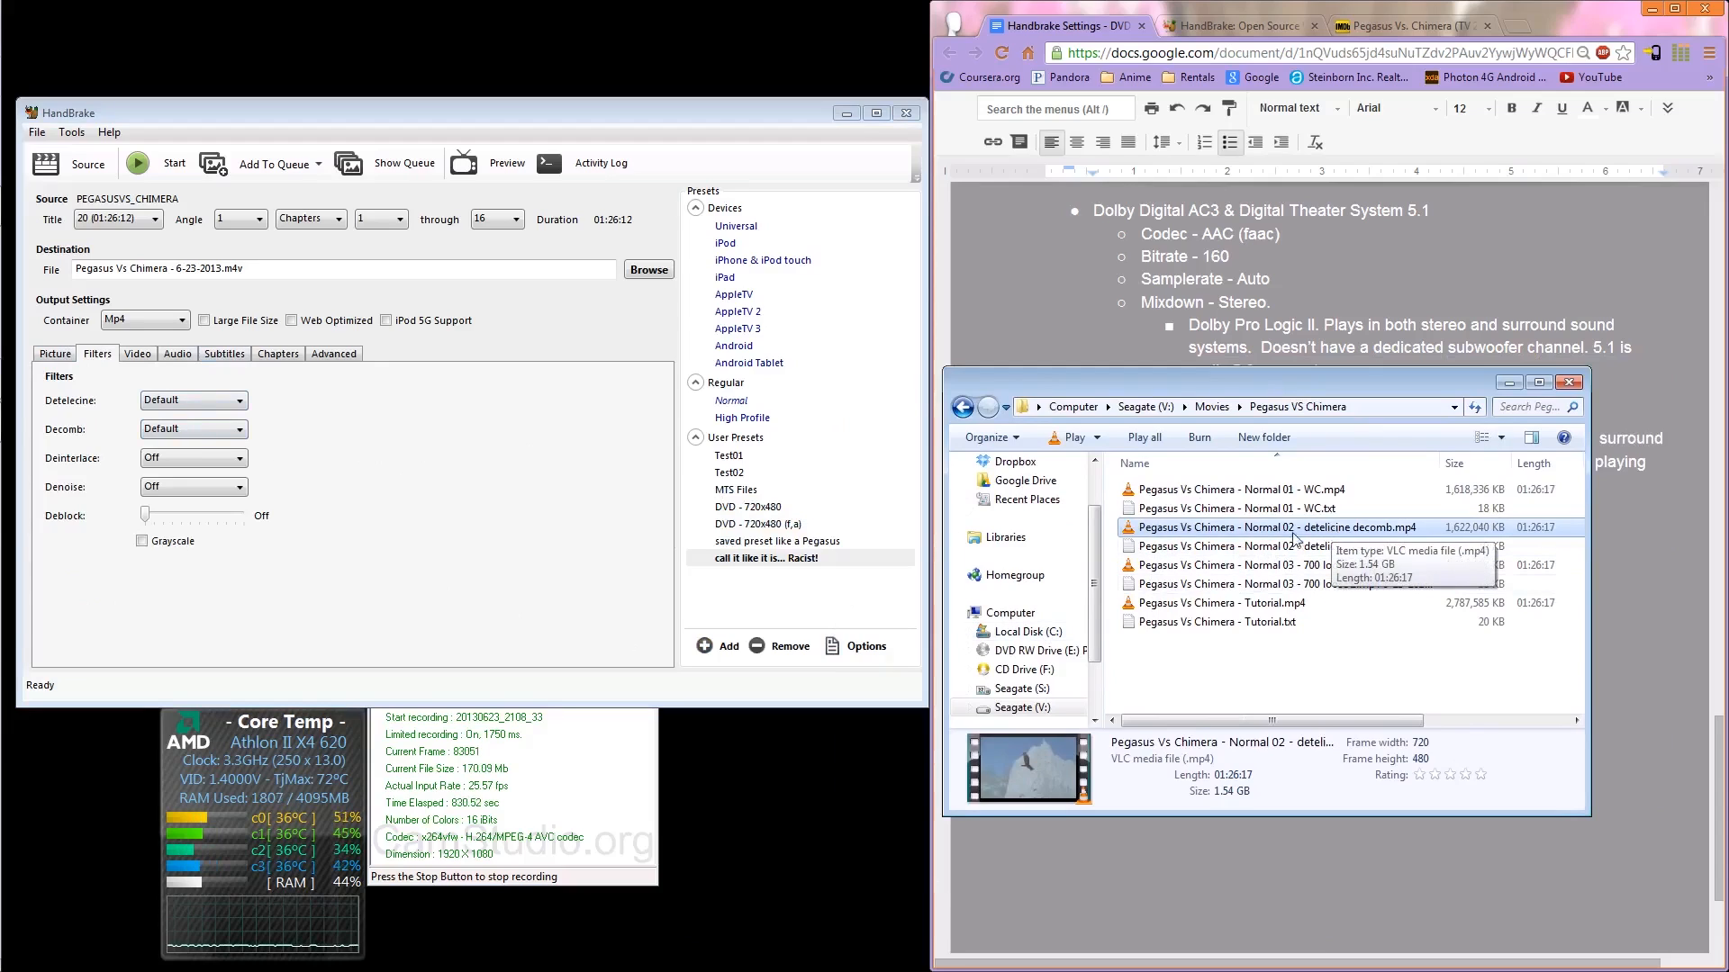
pyautogui.click(1229, 546)
pyautogui.click(1225, 530)
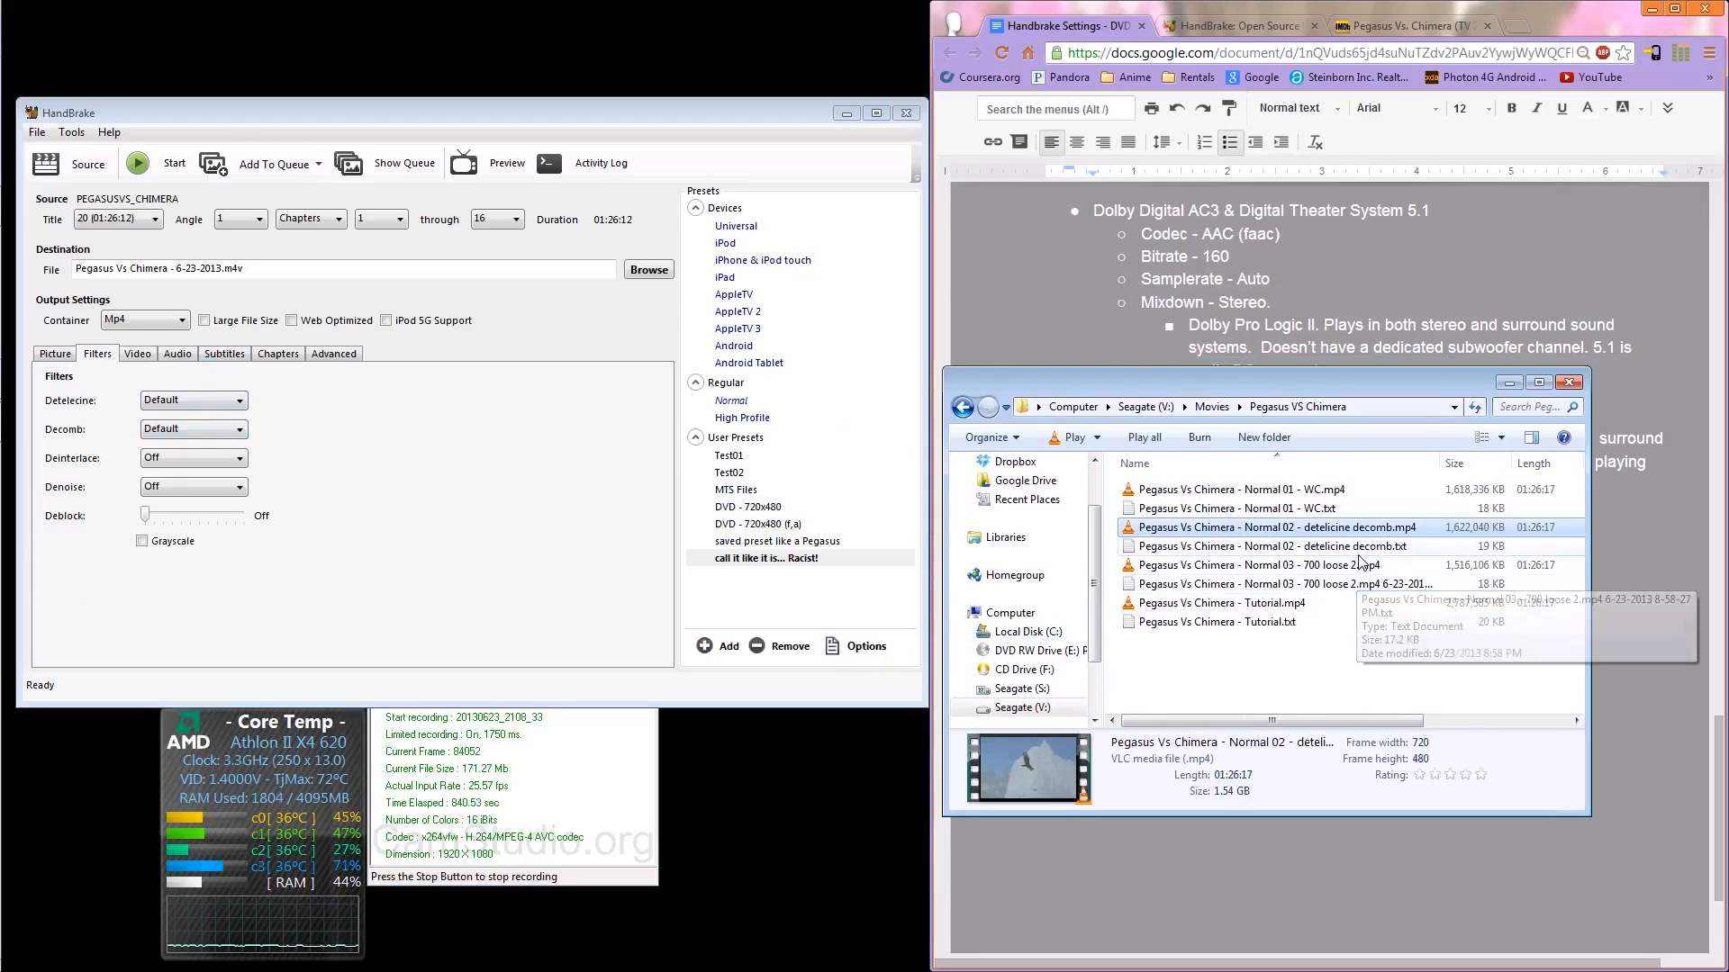
pyautogui.click(316, 436)
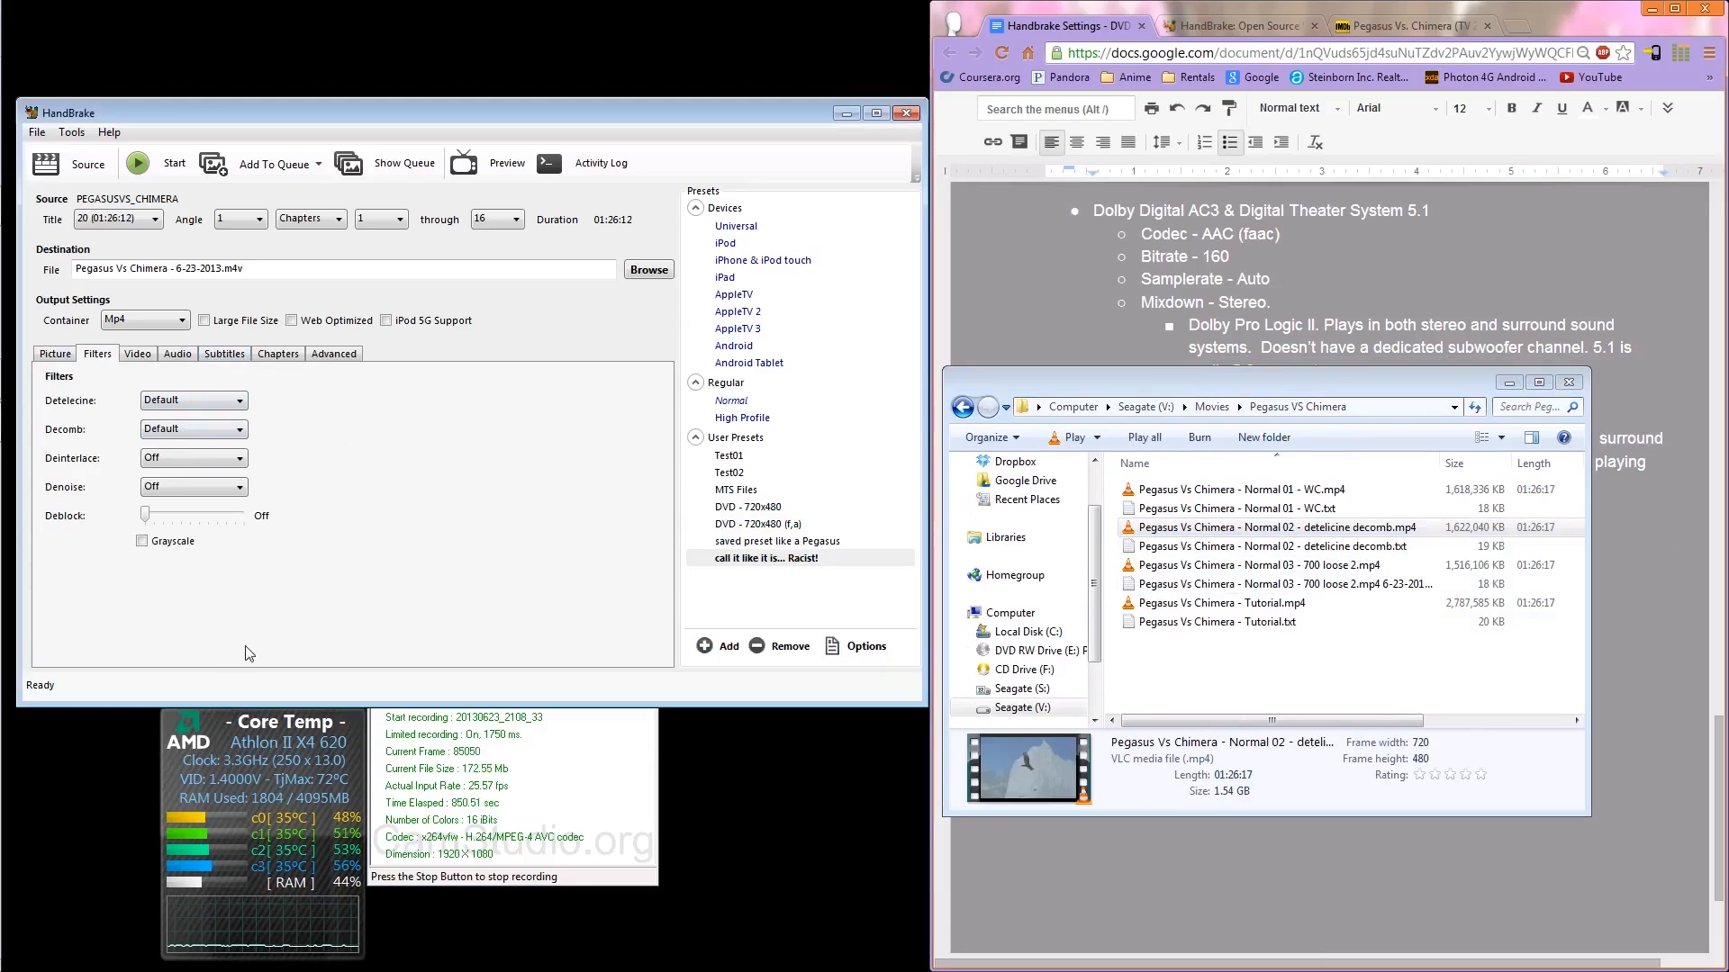
# Step: Select the Normal 03 - 700 loose 2 video for reference and set HandBrake's picture size to Loose anamorphic with width 688
pyautogui.click(1297, 571)
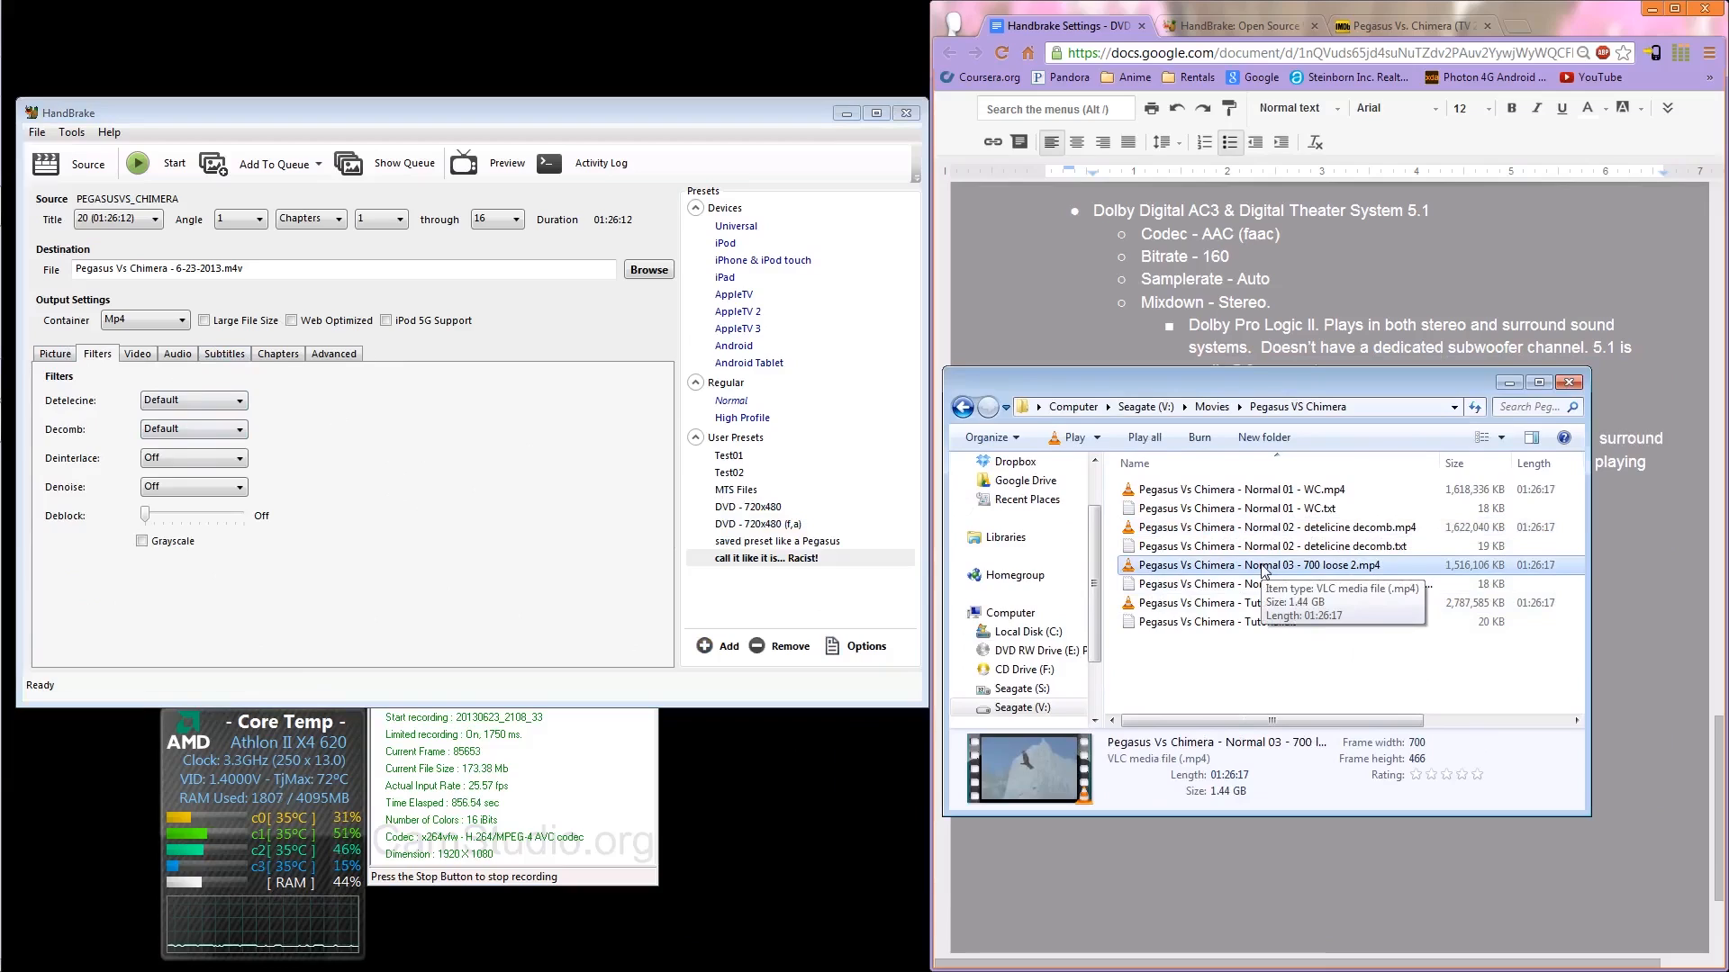
pyautogui.click(68, 354)
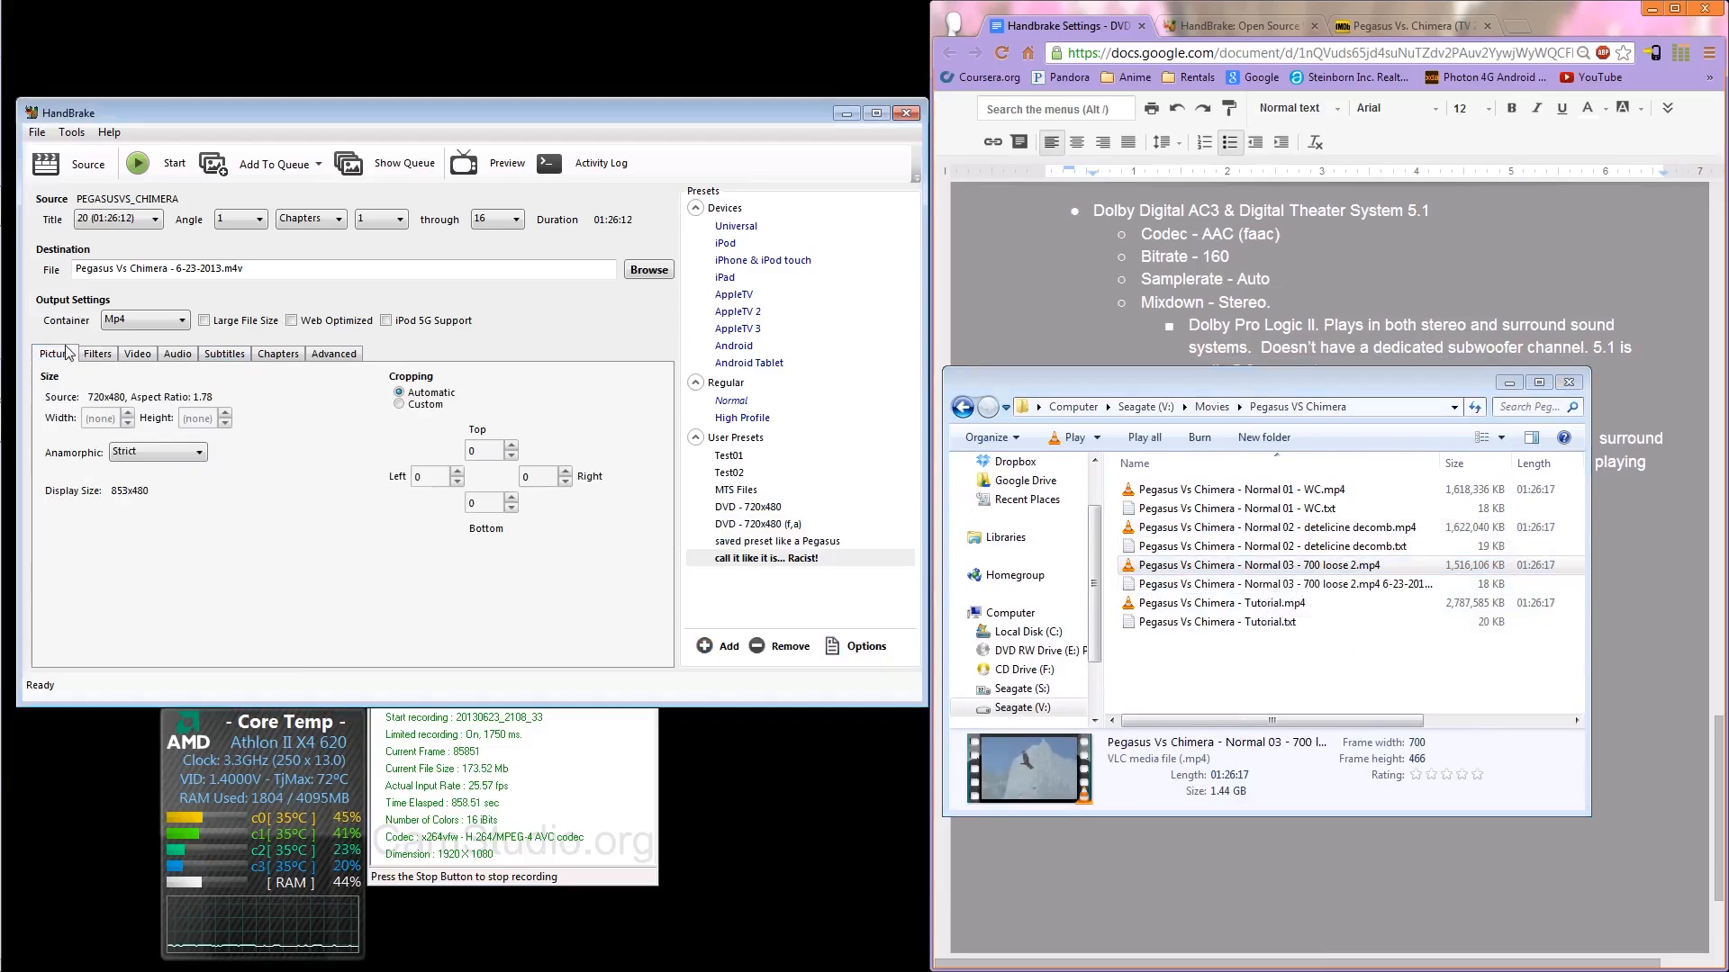
pyautogui.click(158, 453)
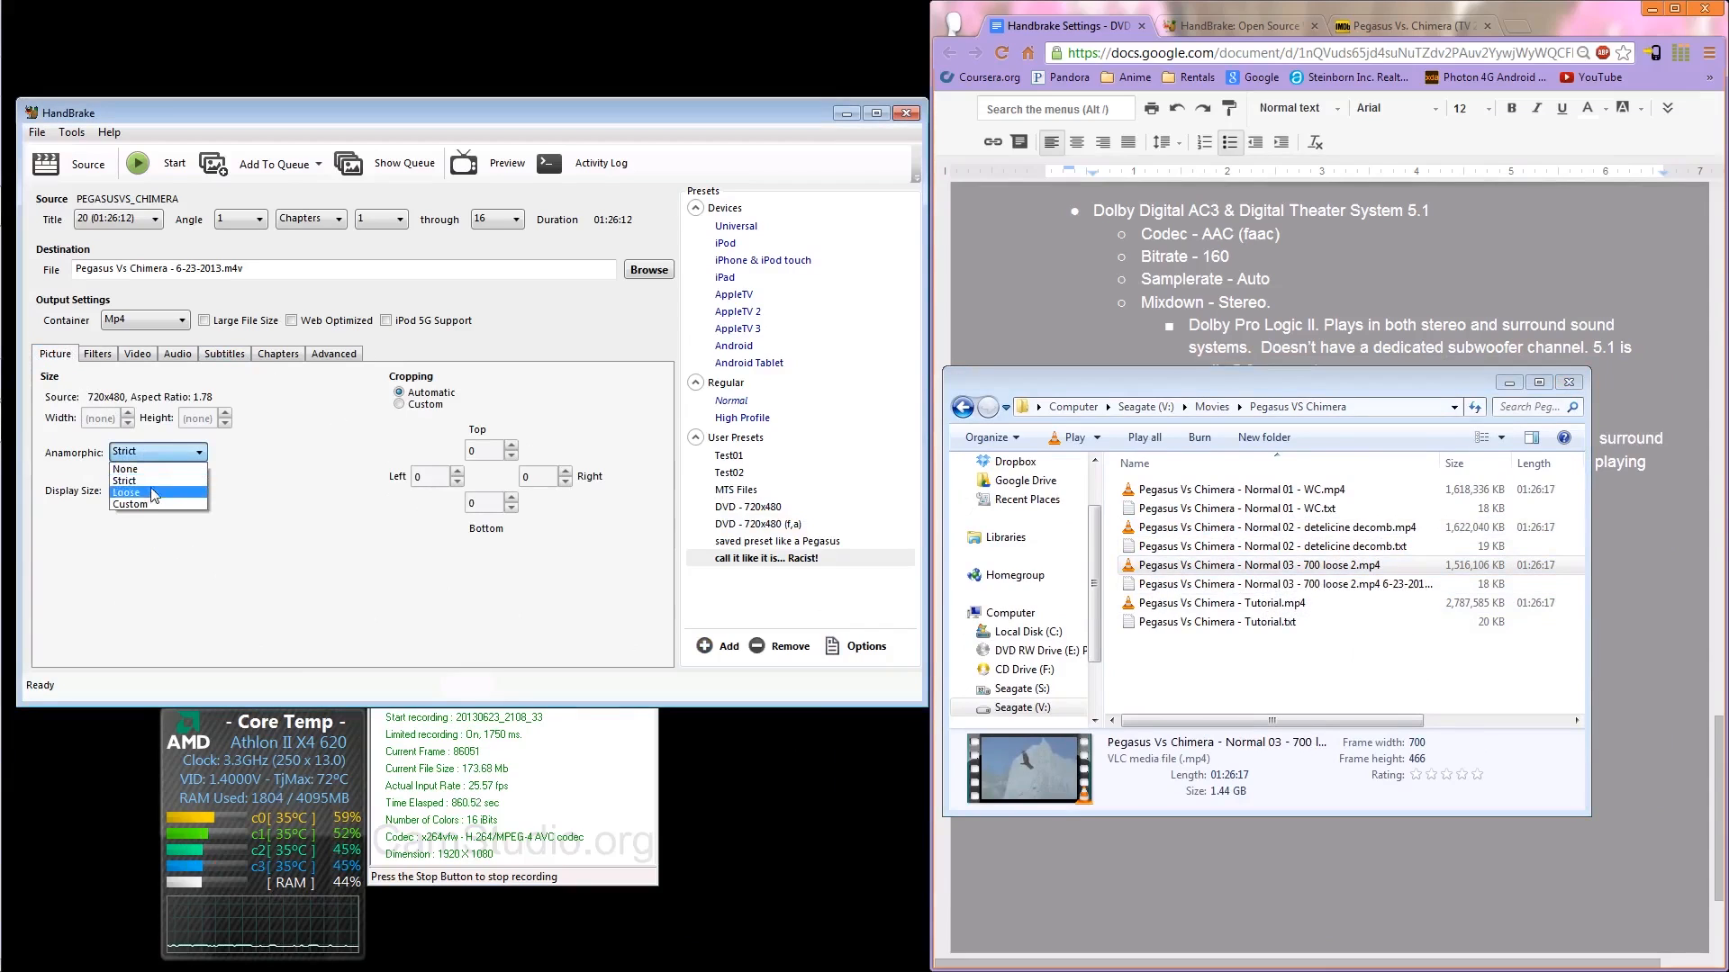
pyautogui.click(148, 495)
pyautogui.click(129, 424)
pyautogui.click(128, 413)
pyautogui.click(128, 413)
# Step: Set the picture modulus to 2 and the width to 700
pyautogui.click(167, 478)
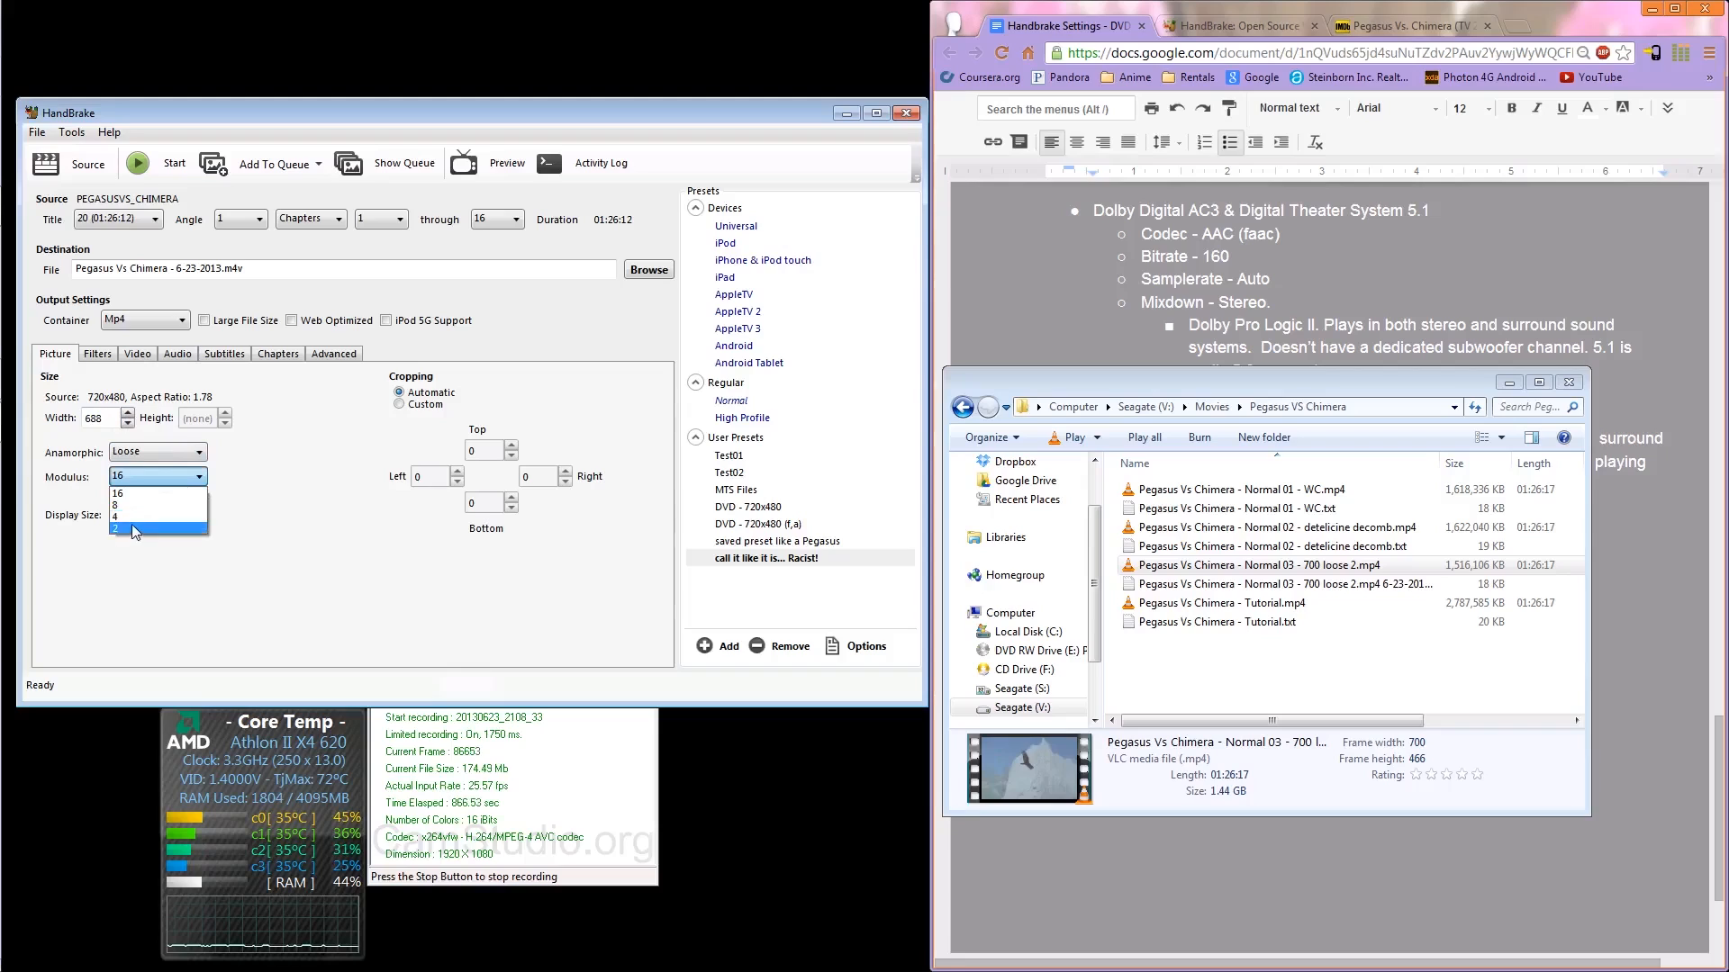
pyautogui.click(131, 524)
pyautogui.click(129, 414)
pyautogui.click(129, 414)
pyautogui.click(129, 413)
pyautogui.click(129, 413)
pyautogui.click(129, 413)
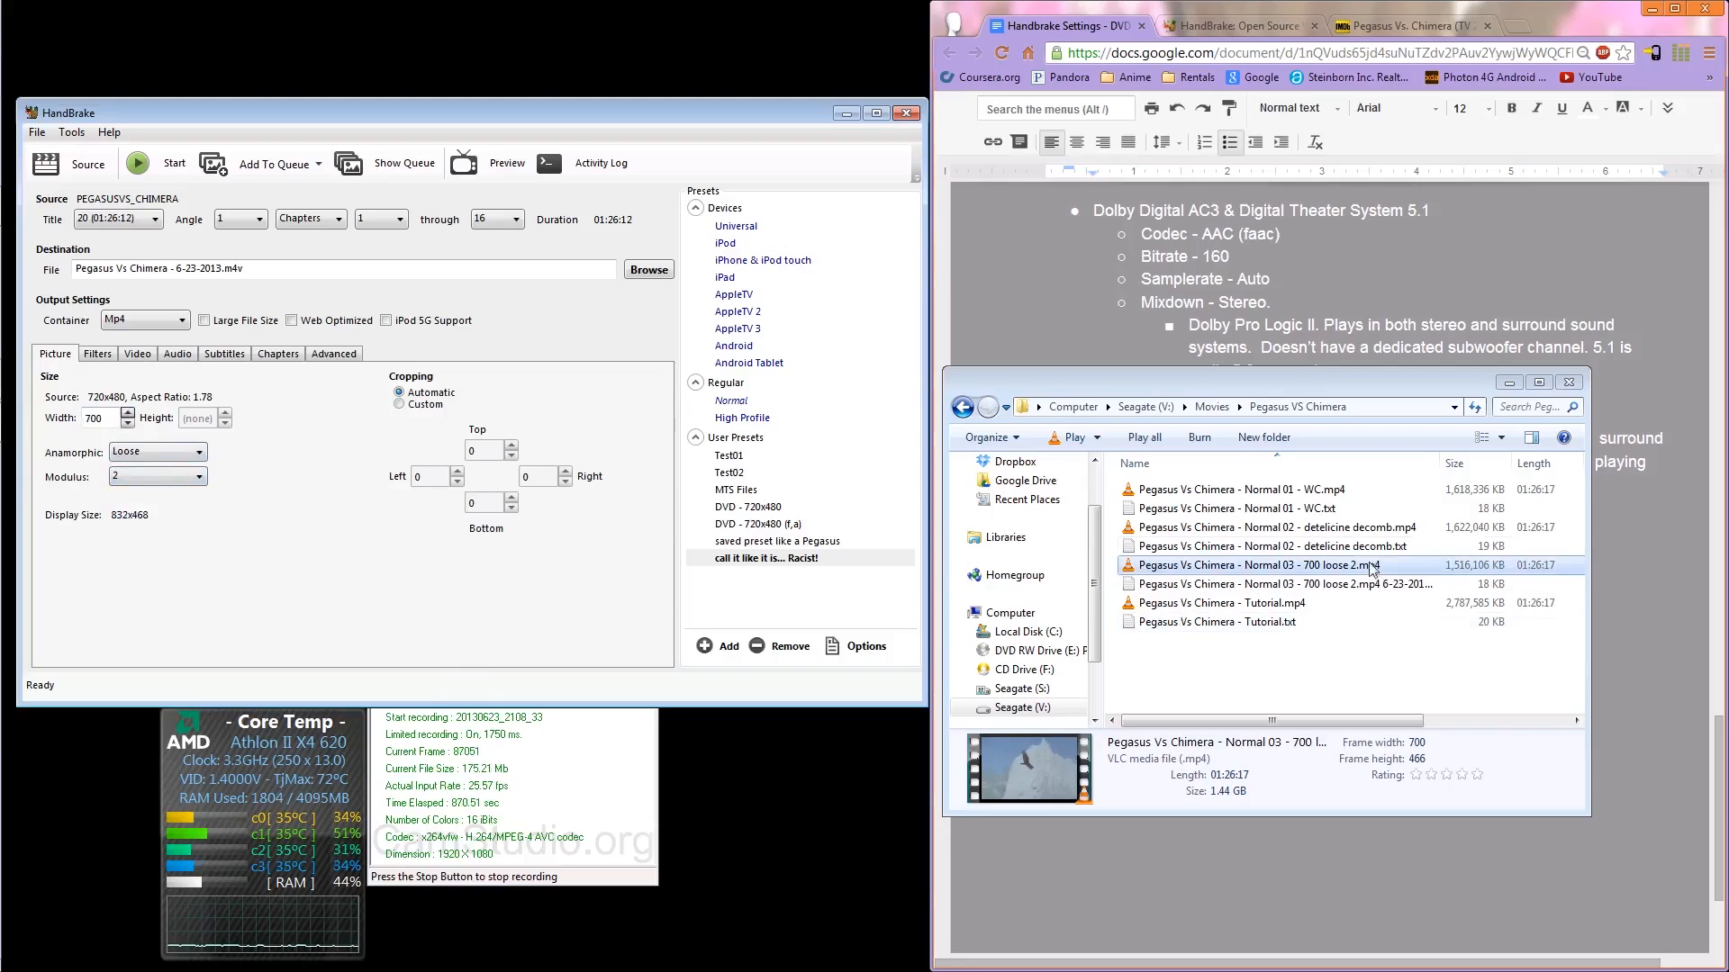
# Step: Review the video, filter and picture settings against the Normal 03 - 700 loose 2 video's details
pyautogui.click(135, 357)
pyautogui.click(109, 358)
pyautogui.click(58, 358)
pyautogui.click(1454, 567)
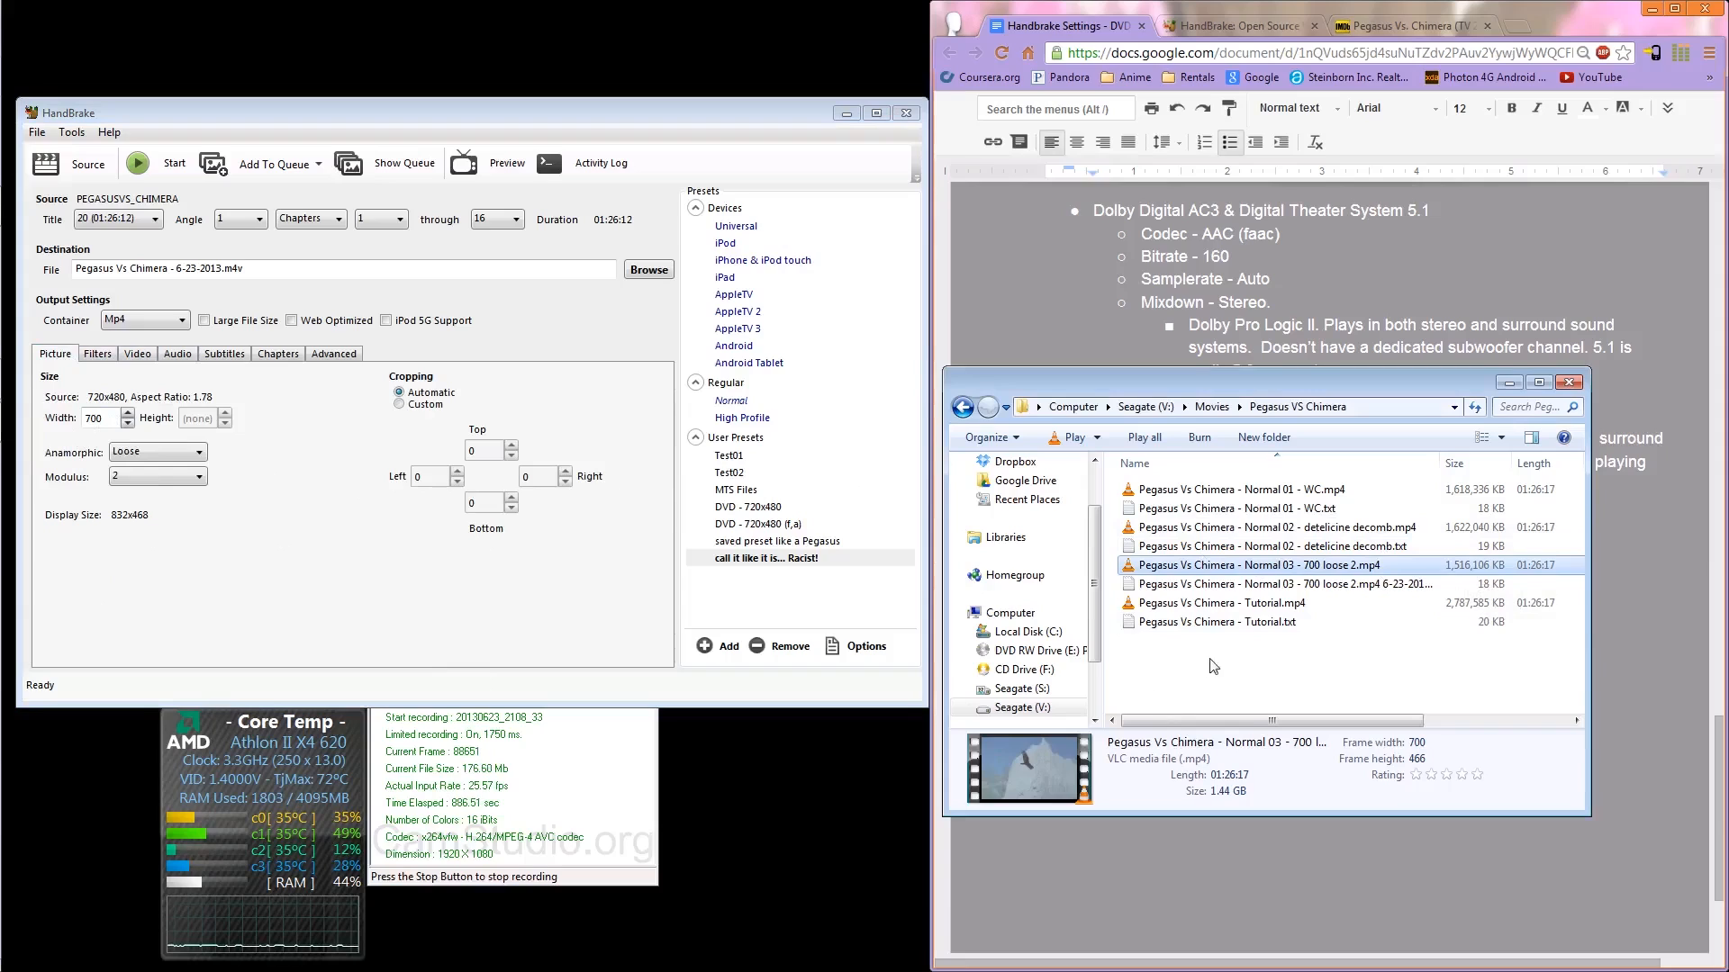
# Step: Examine the details of Pegasus Vs Chimera - Tutorial.mp4 alongside the filter, audio, chapter and subtitle settings
pyautogui.click(1200, 607)
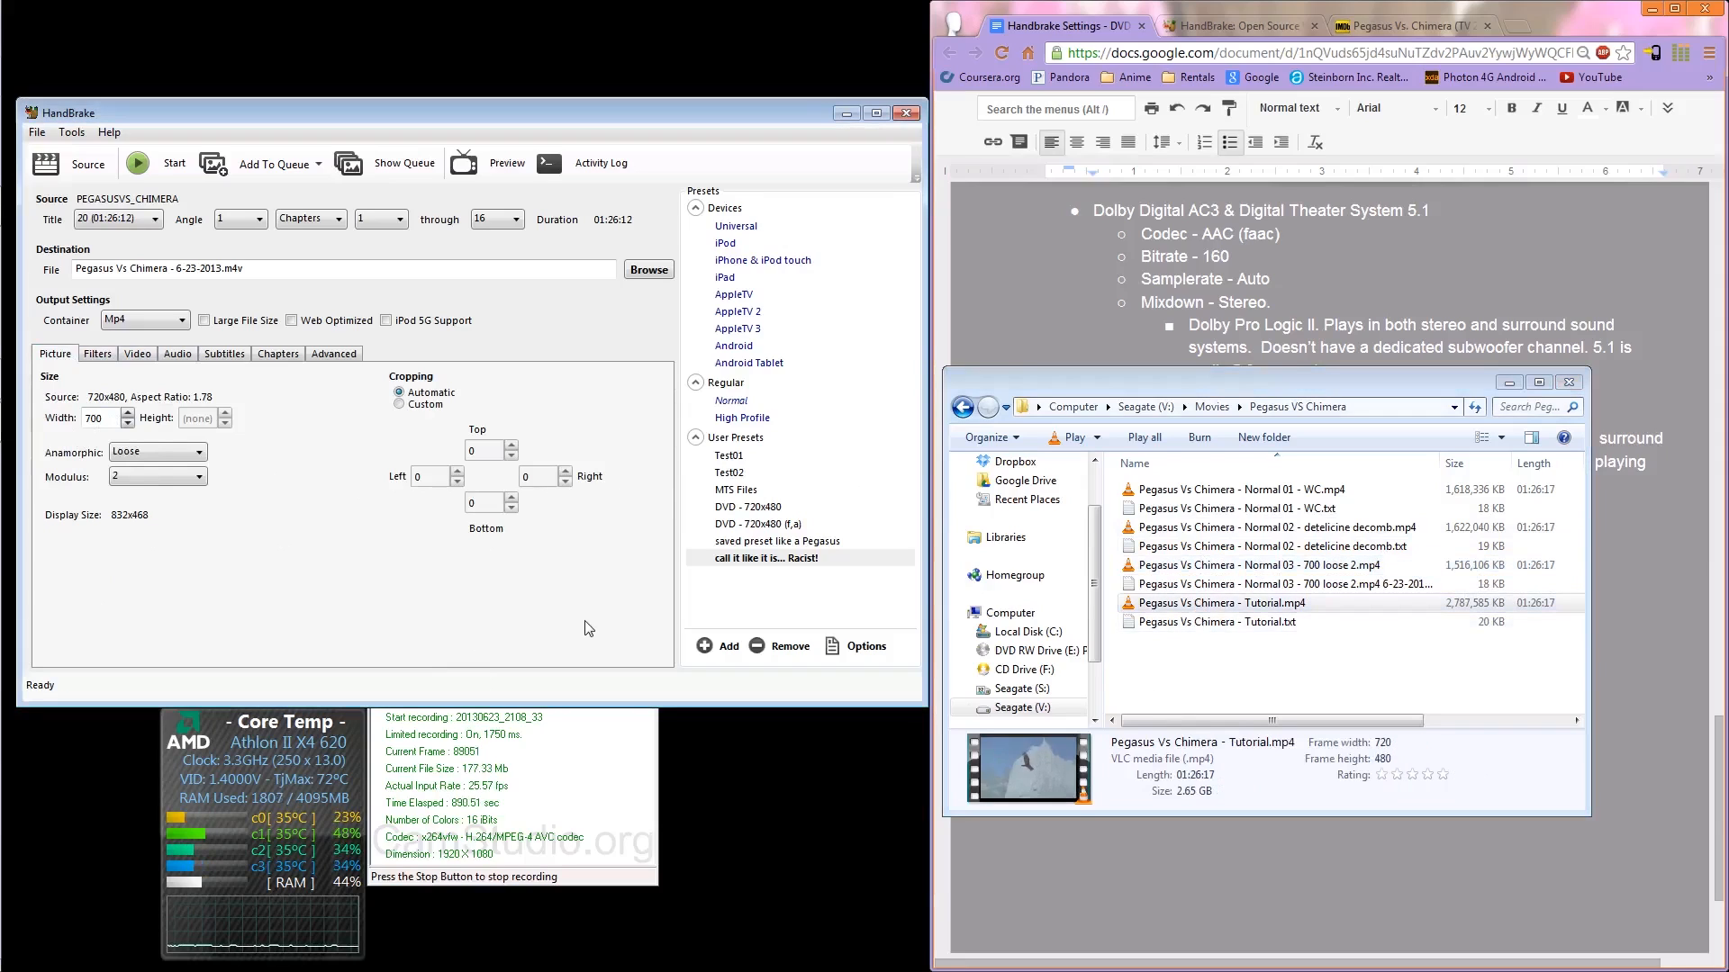
pyautogui.click(1210, 609)
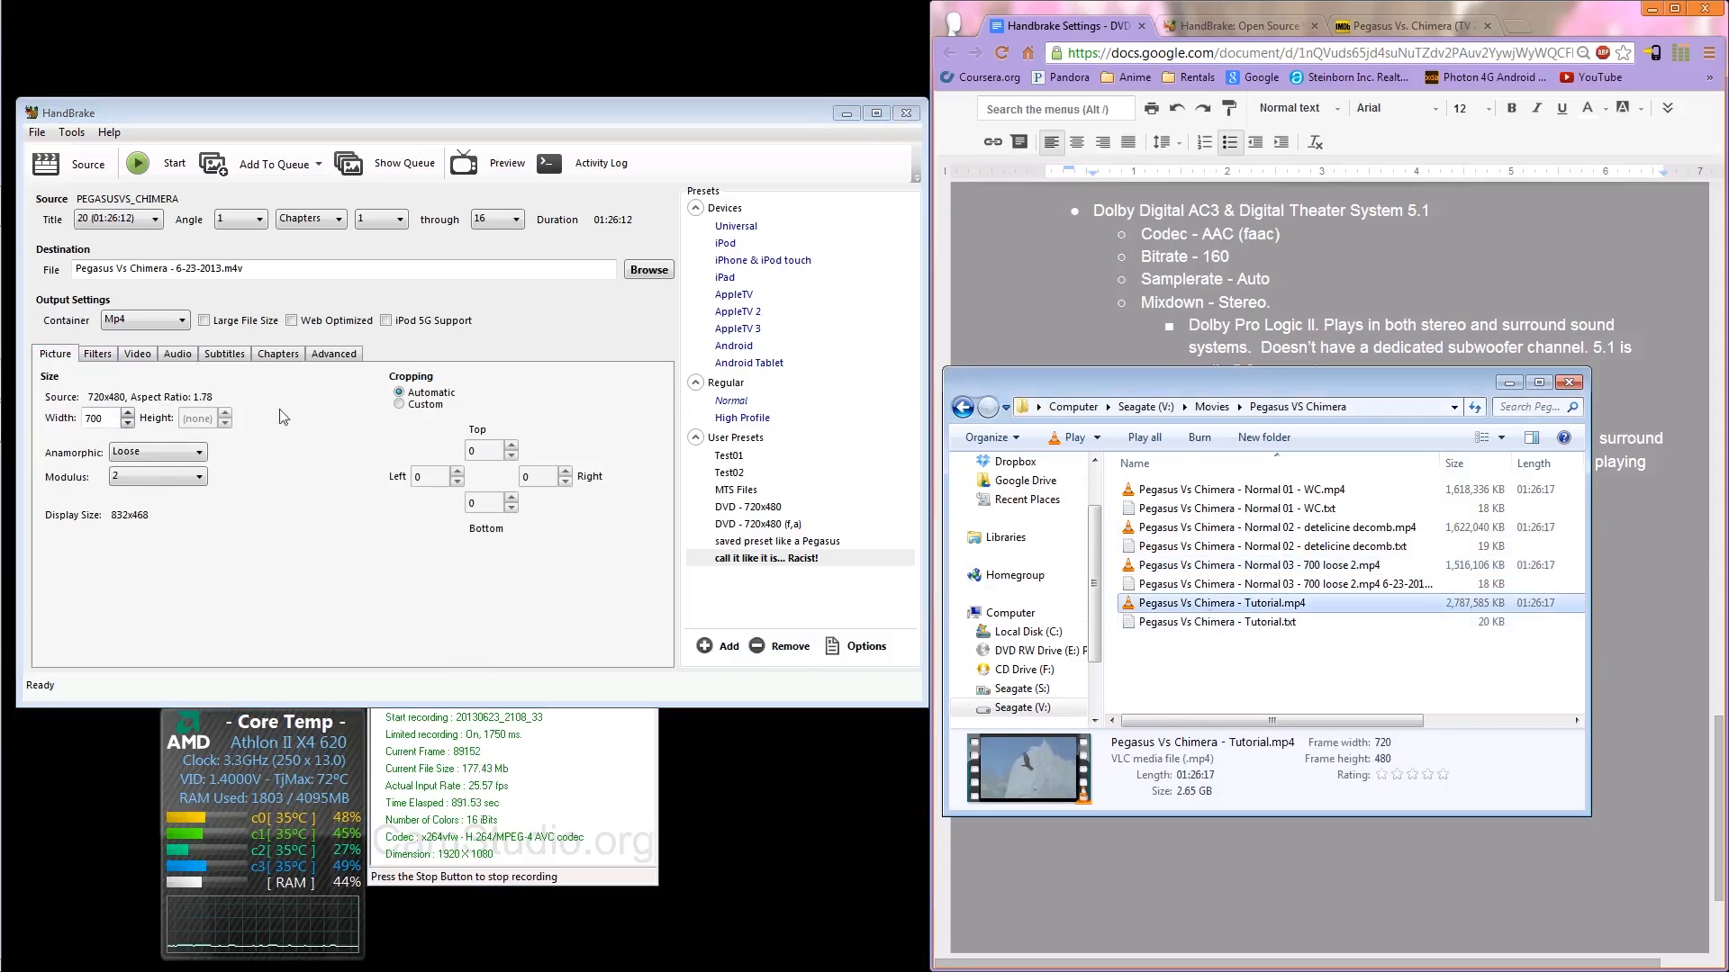
pyautogui.click(97, 356)
pyautogui.click(177, 355)
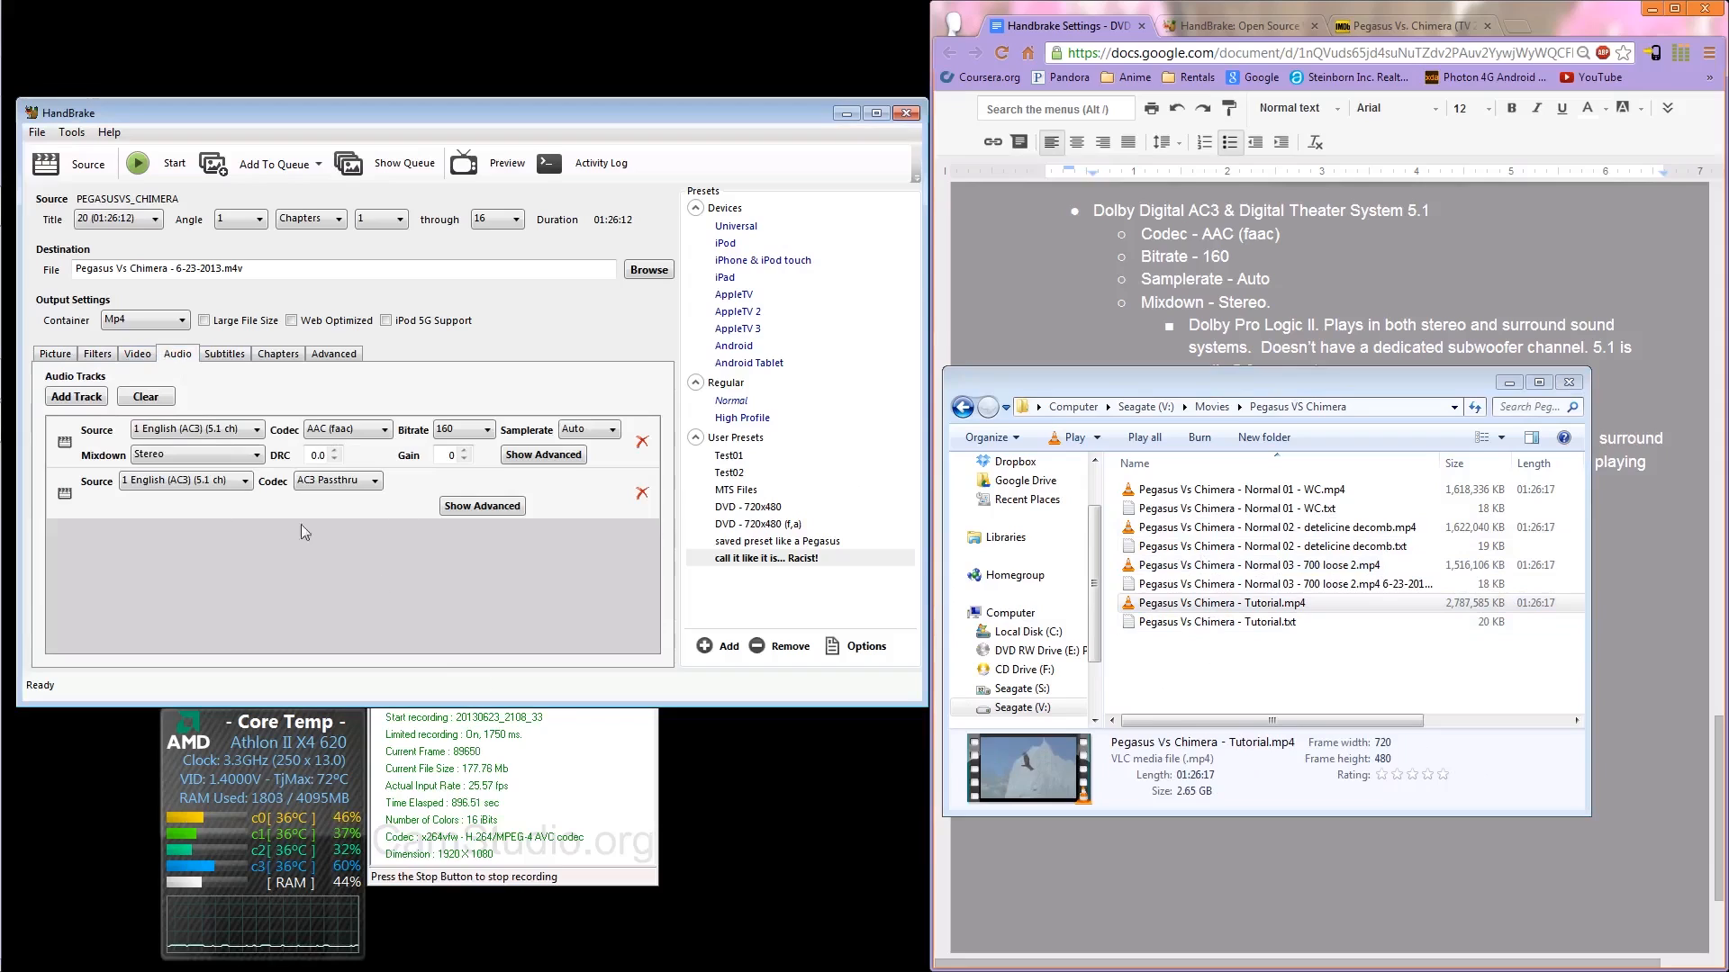
pyautogui.click(292, 356)
pyautogui.click(227, 356)
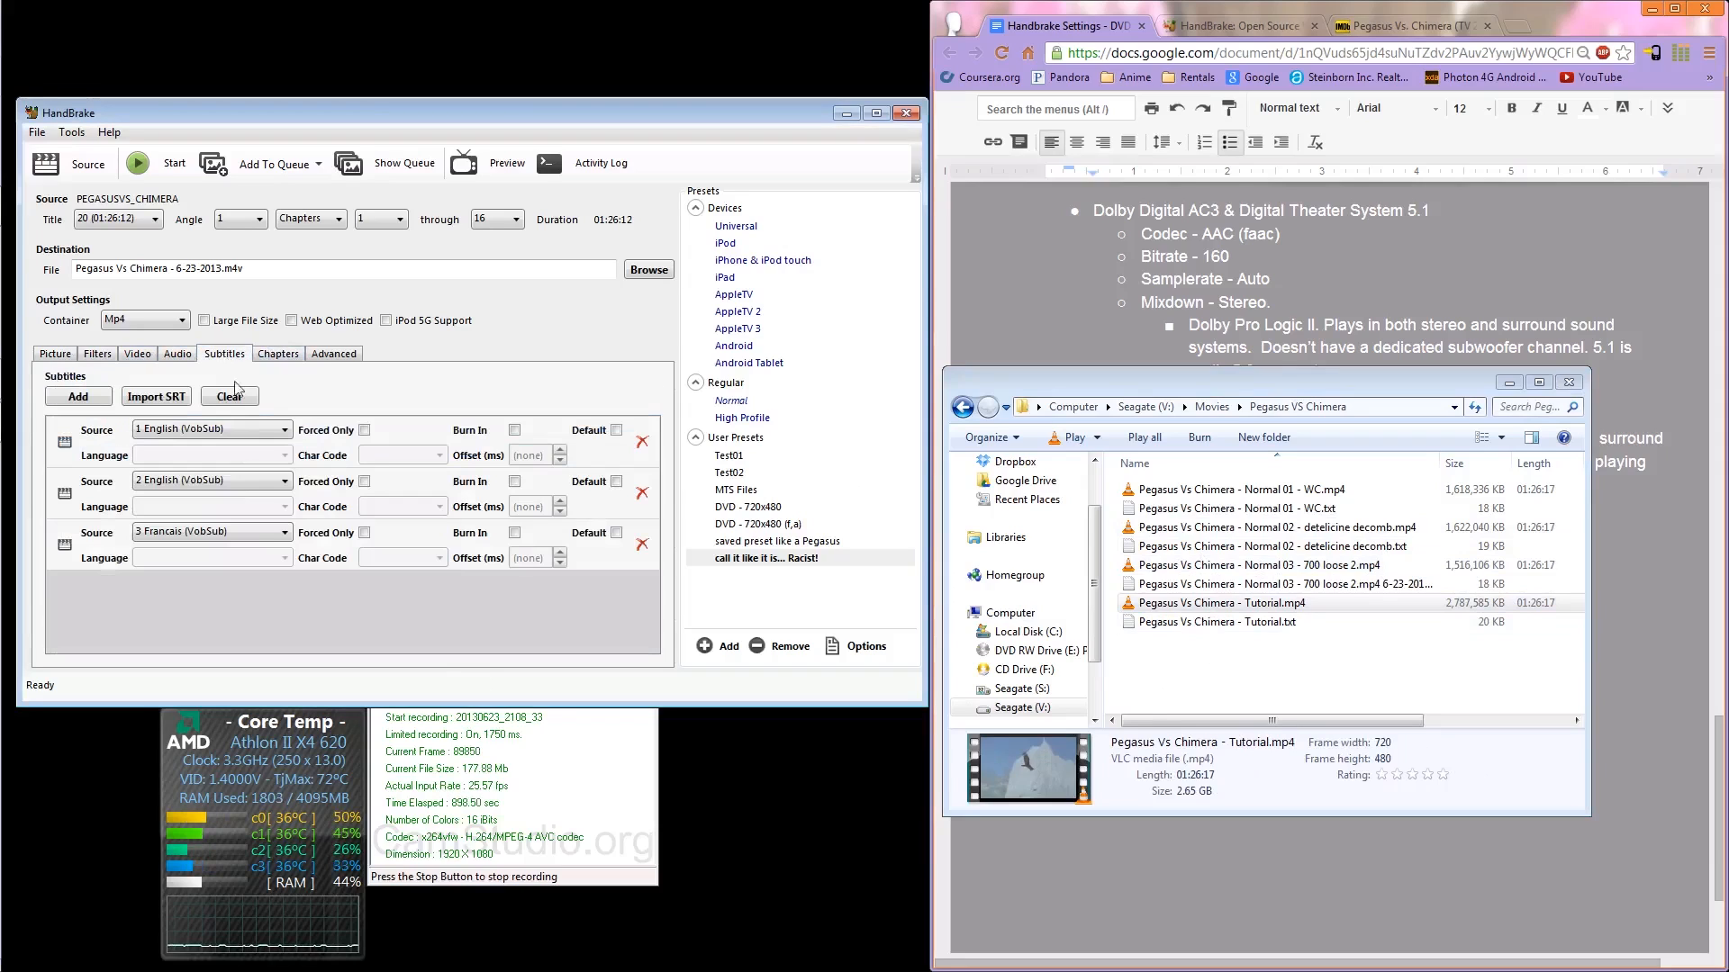
pyautogui.click(1314, 688)
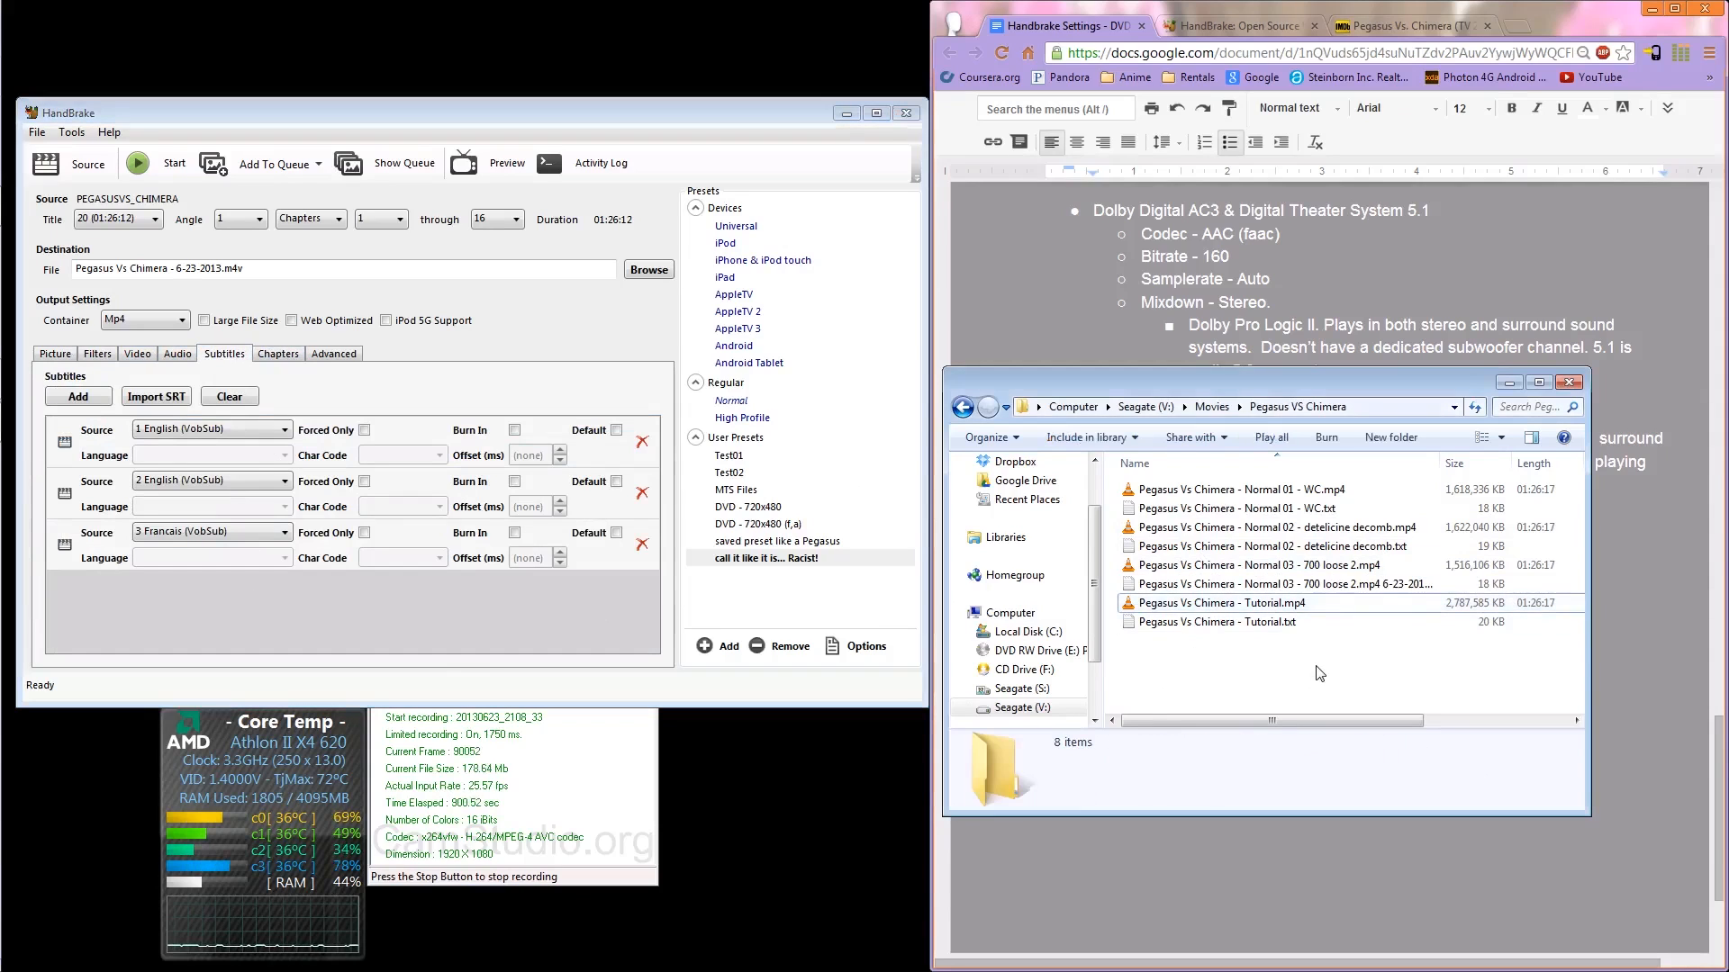
pyautogui.click(1465, 605)
pyautogui.click(1444, 637)
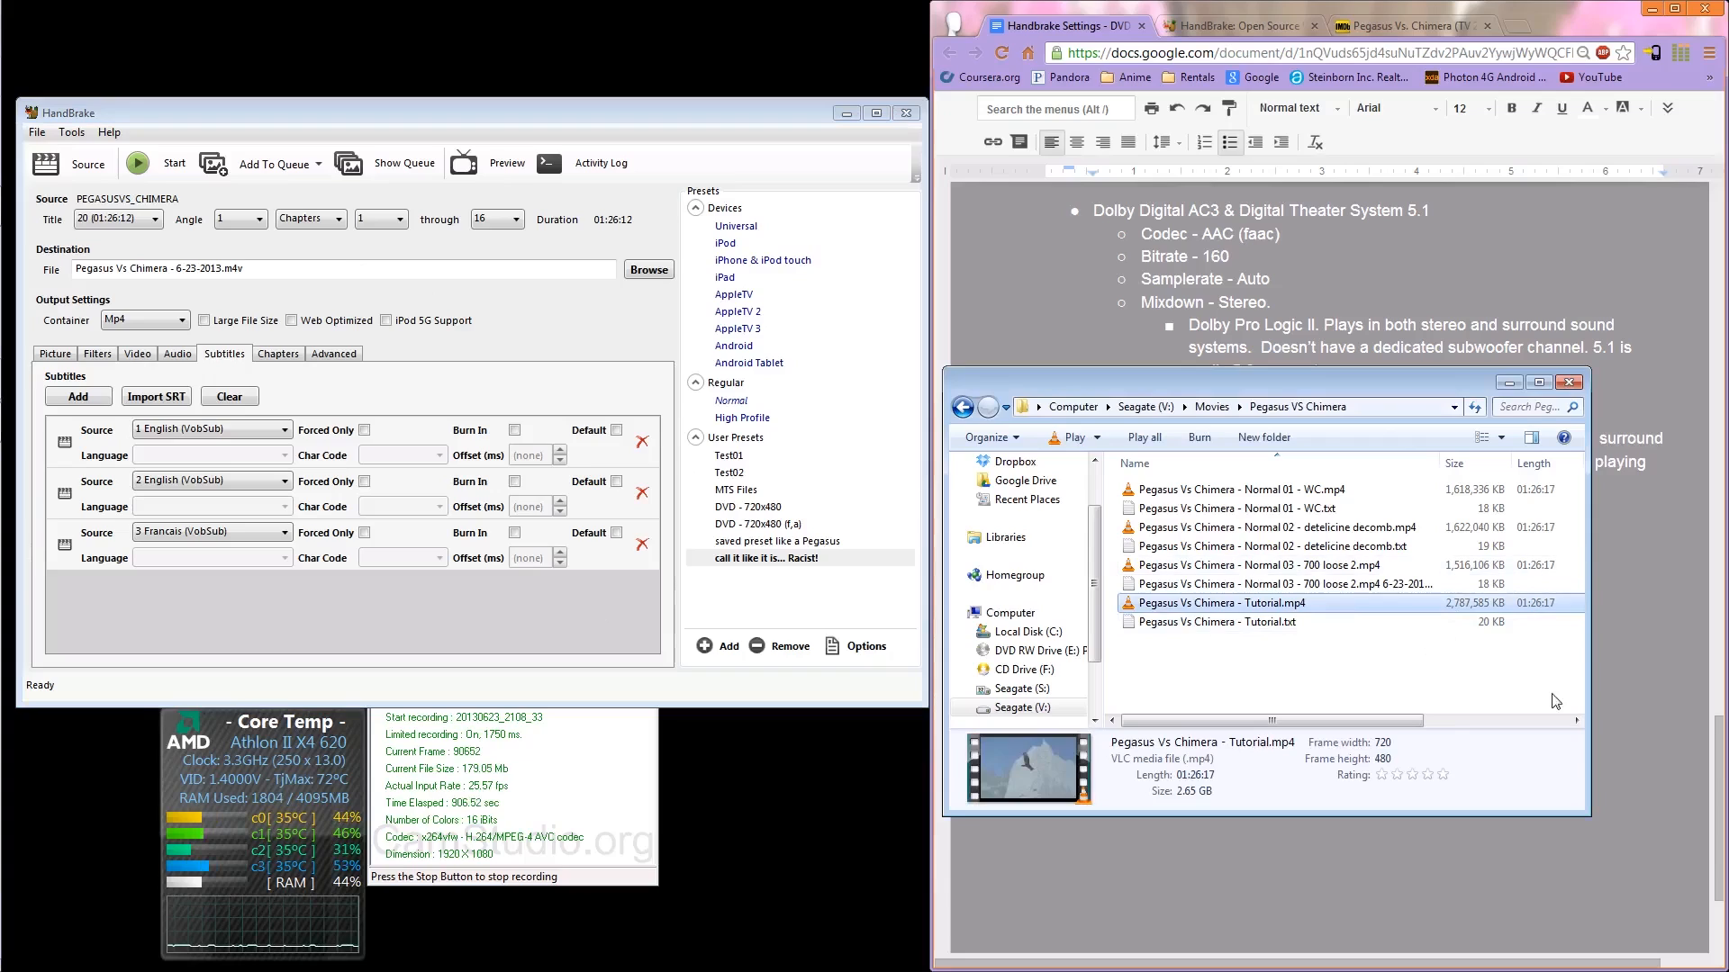
pyautogui.click(1334, 663)
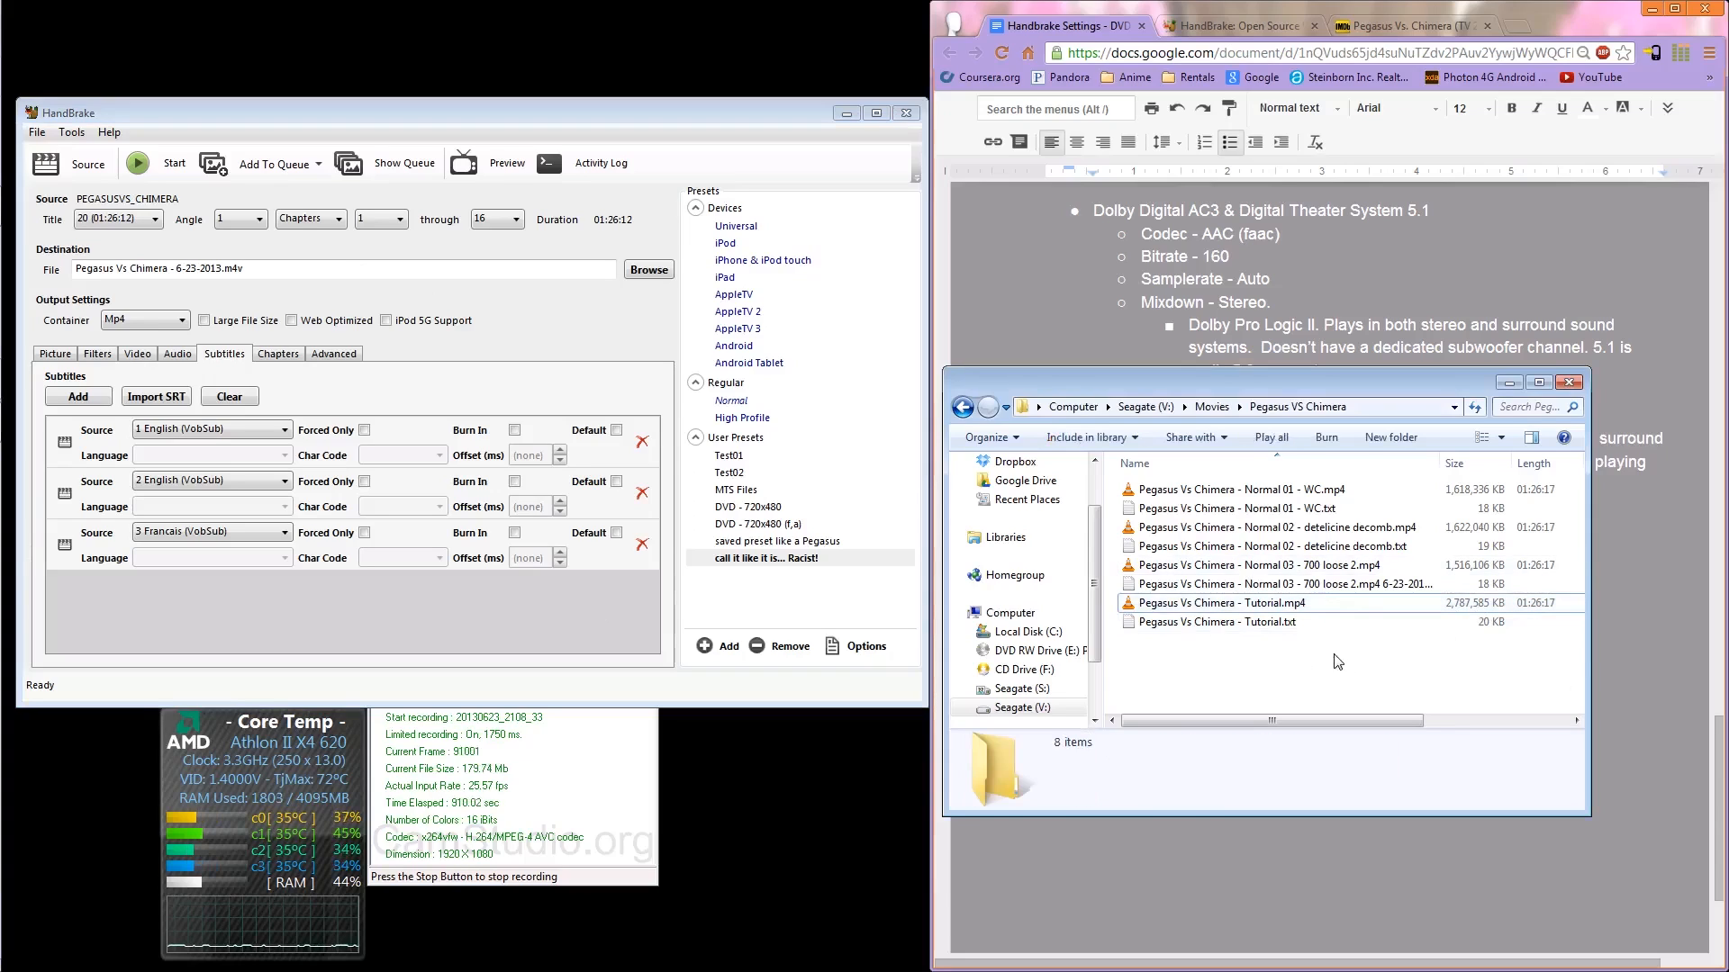
# Step: Open the encode log Pegasus Vs Chimera - Normal 01 - WC.txt, place it over HandBrake, and examine its start and finish times
pyautogui.rightClick(1203, 518)
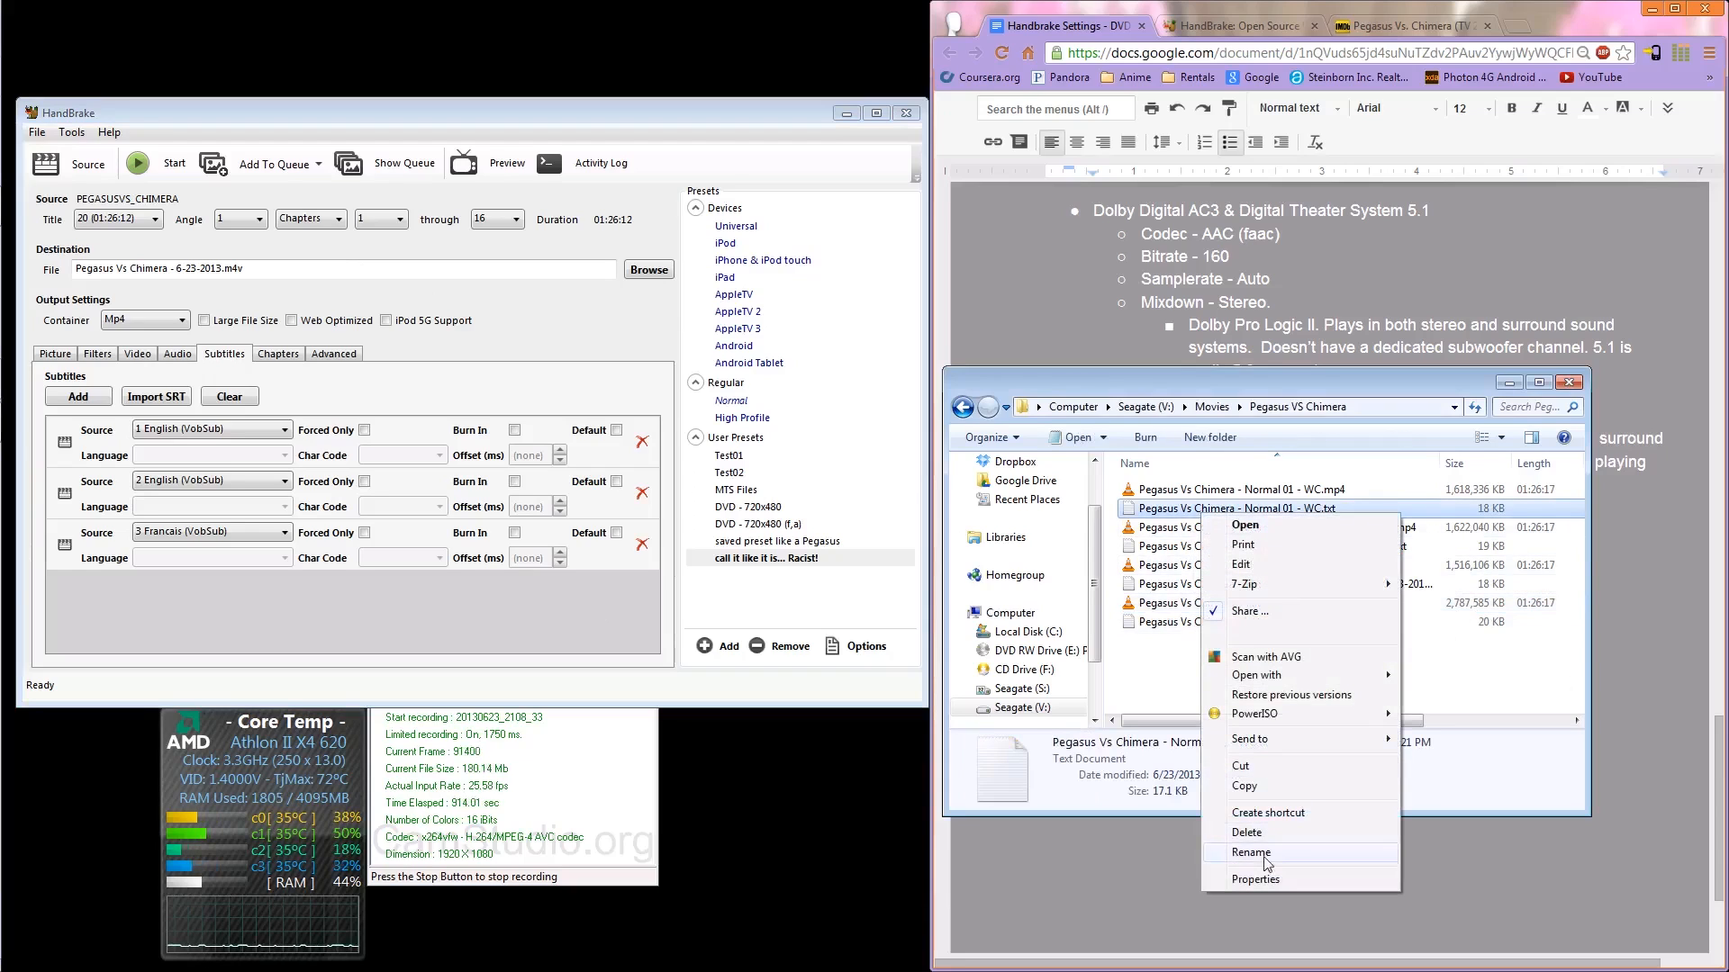
pyautogui.click(1161, 664)
pyautogui.doubleClick(1163, 510)
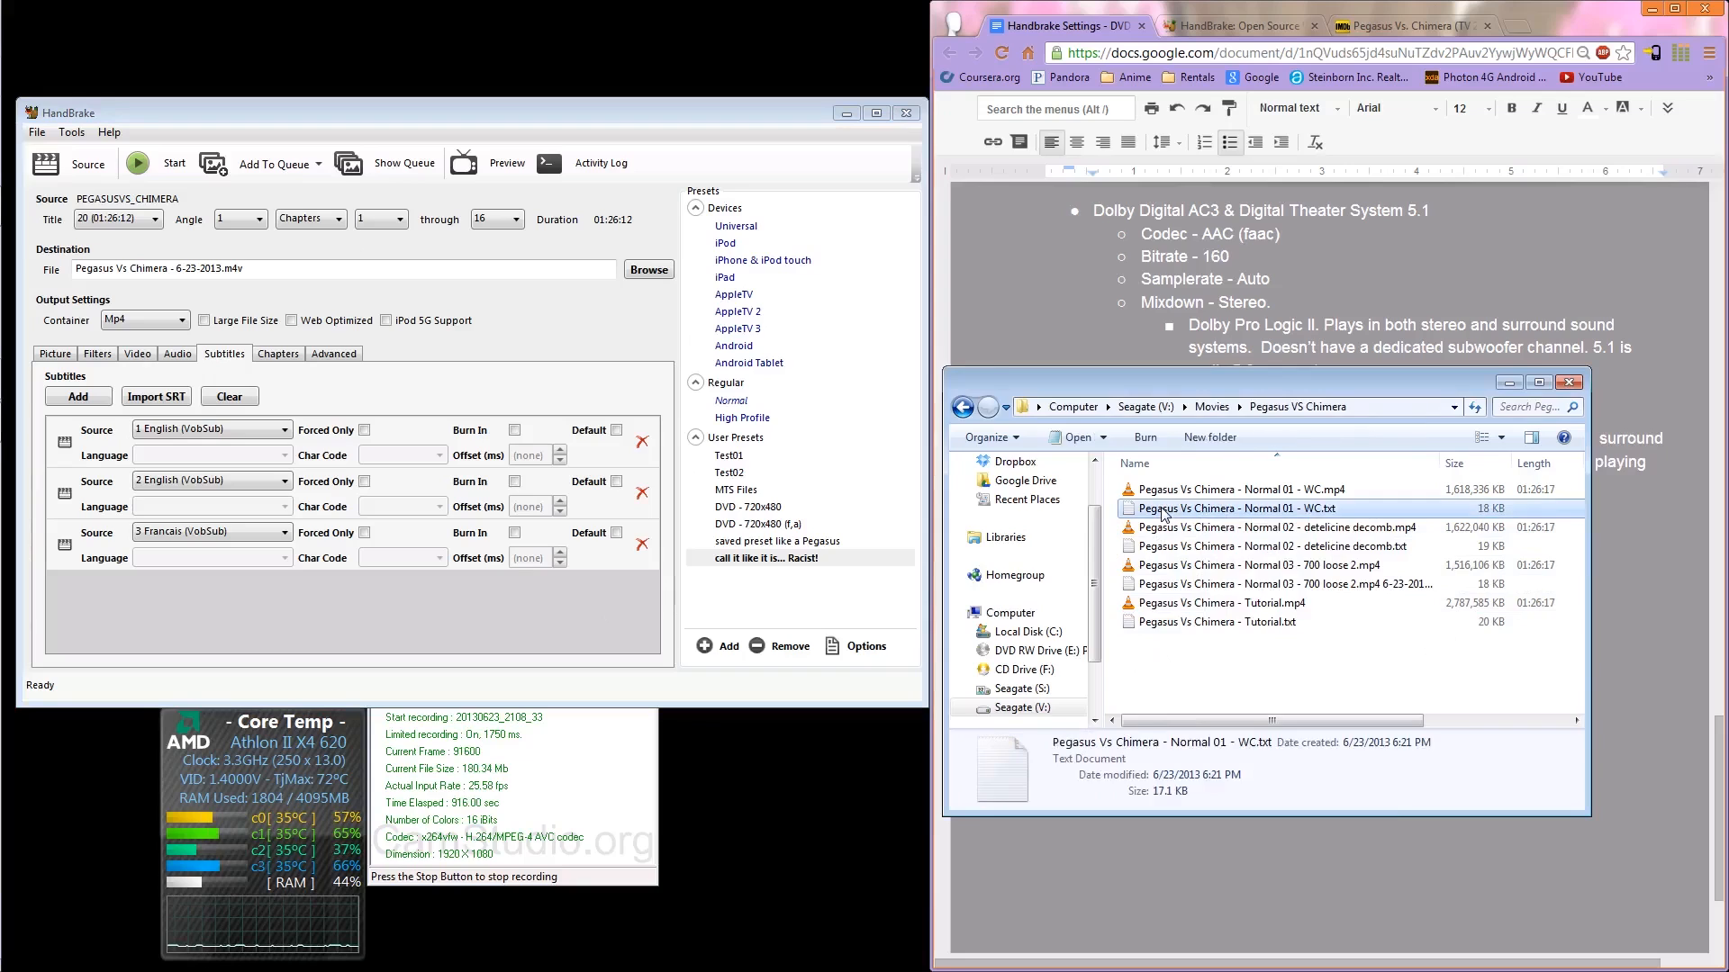
pyautogui.moveTo(1236, 167); pyautogui.dragTo(497, 74)
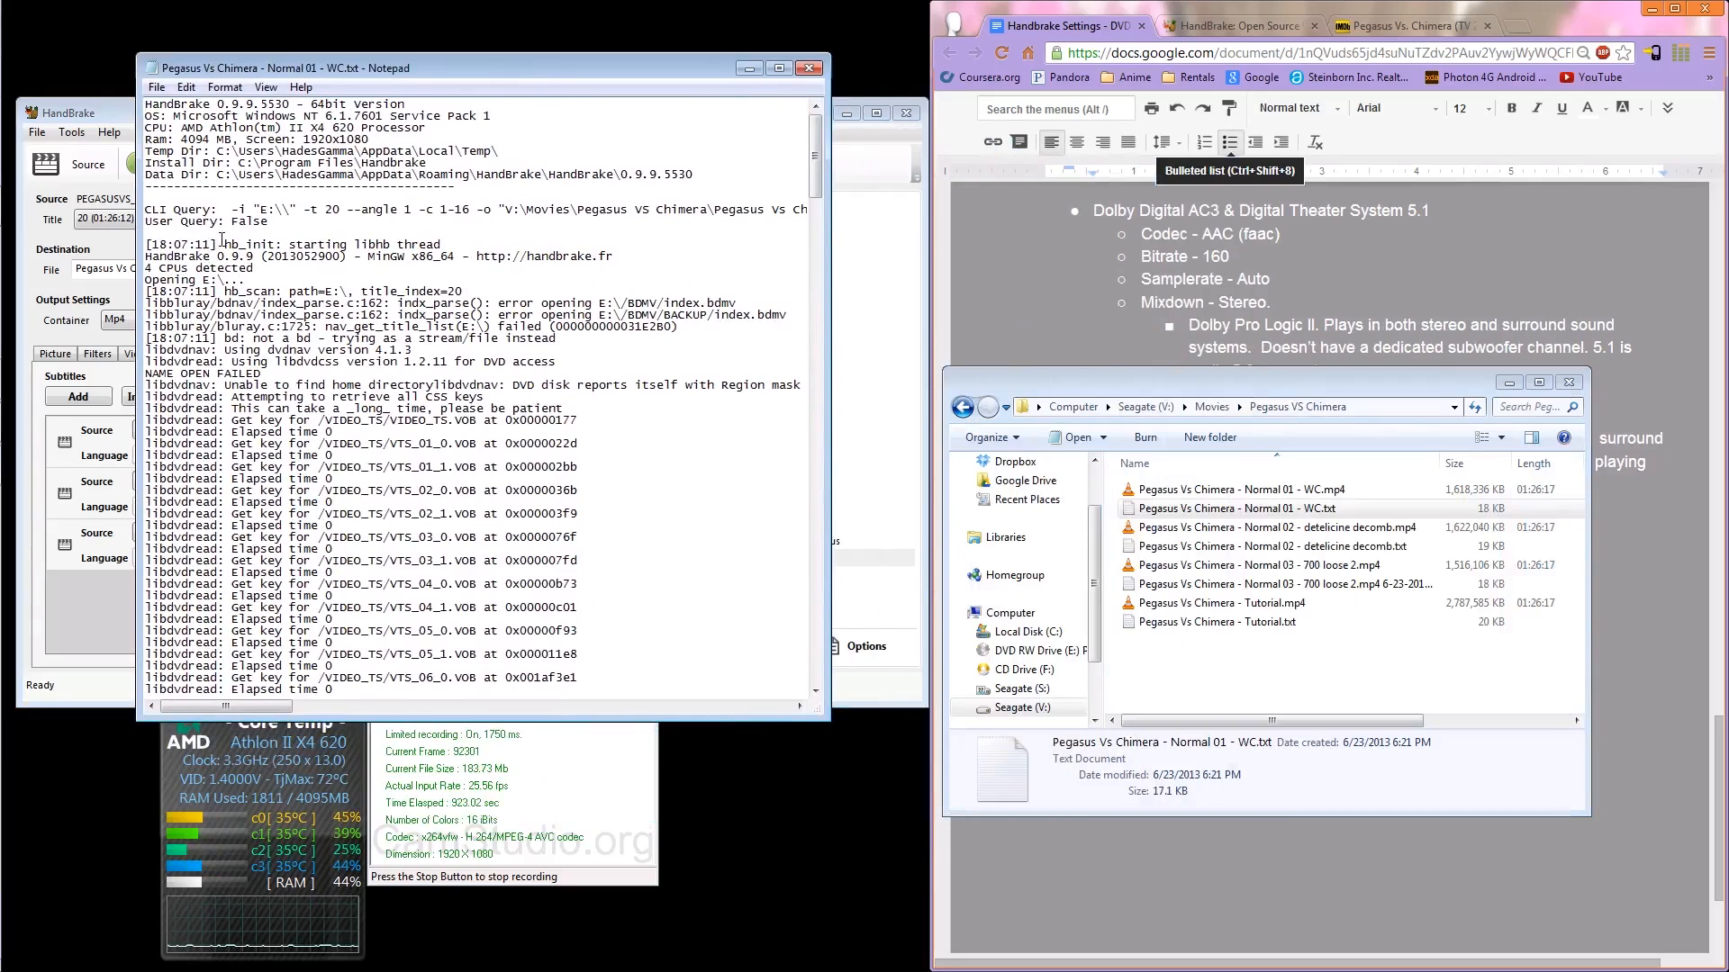
pyautogui.moveTo(145, 244); pyautogui.dragTo(213, 244)
pyautogui.click(217, 432)
pyautogui.scroll(-7, 217, 434)
pyautogui.scroll(-20, 217, 436)
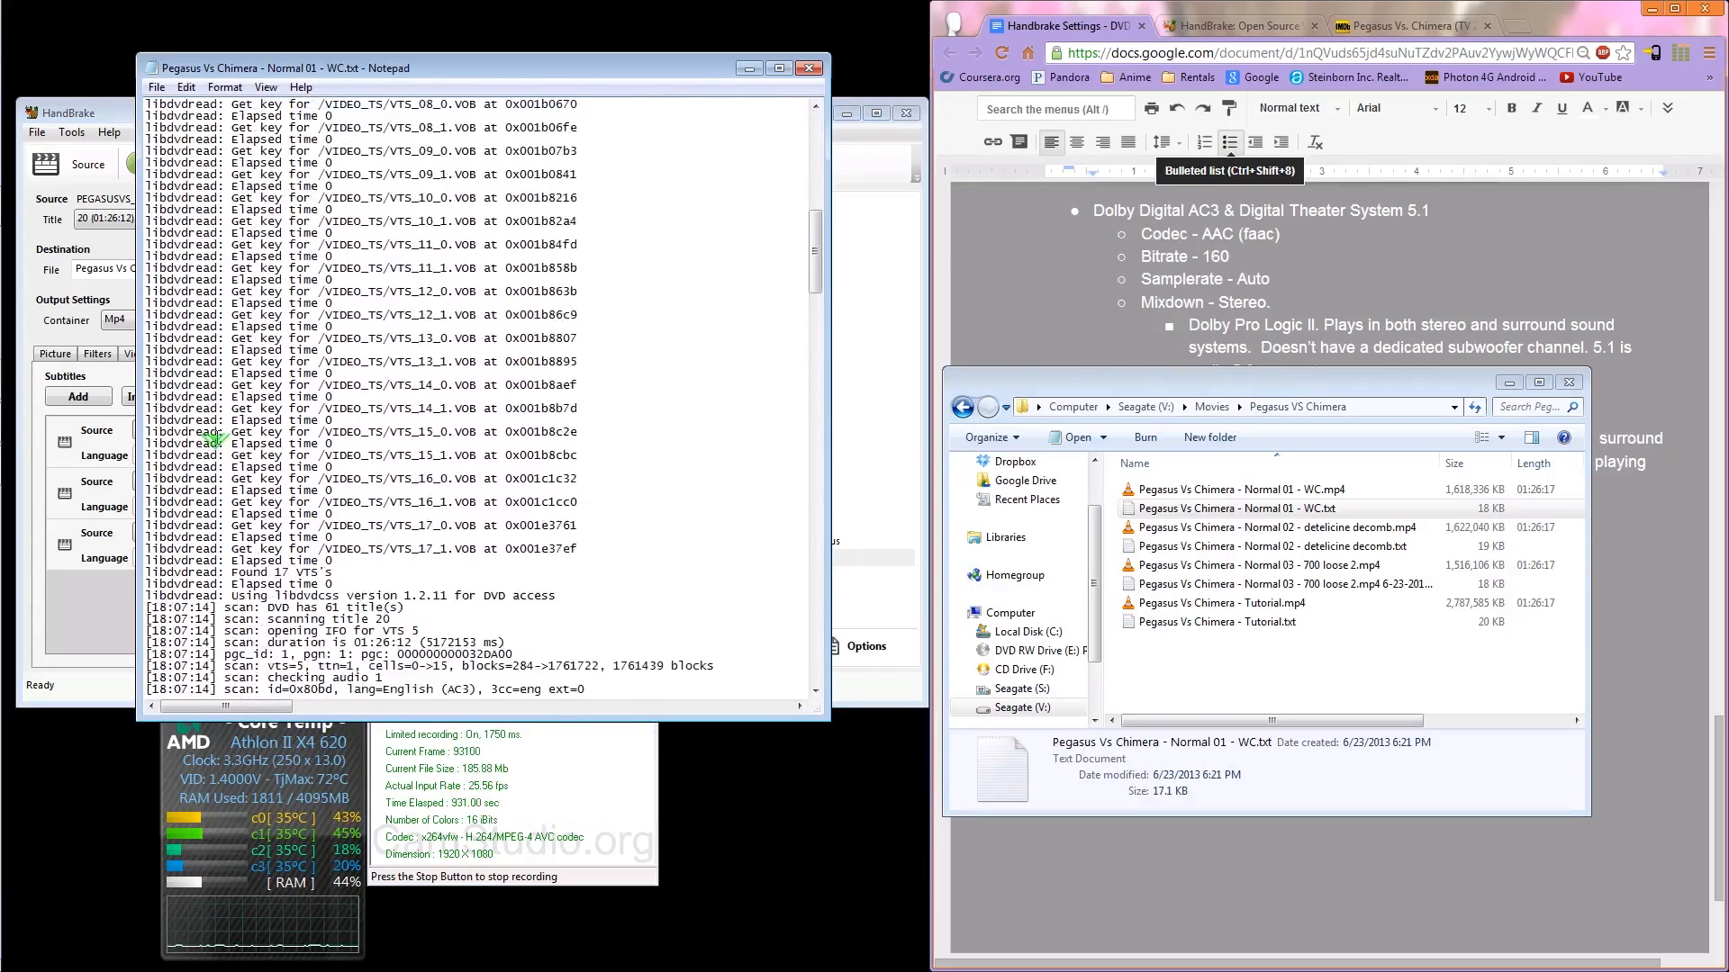
pyautogui.scroll(-15, 217, 445)
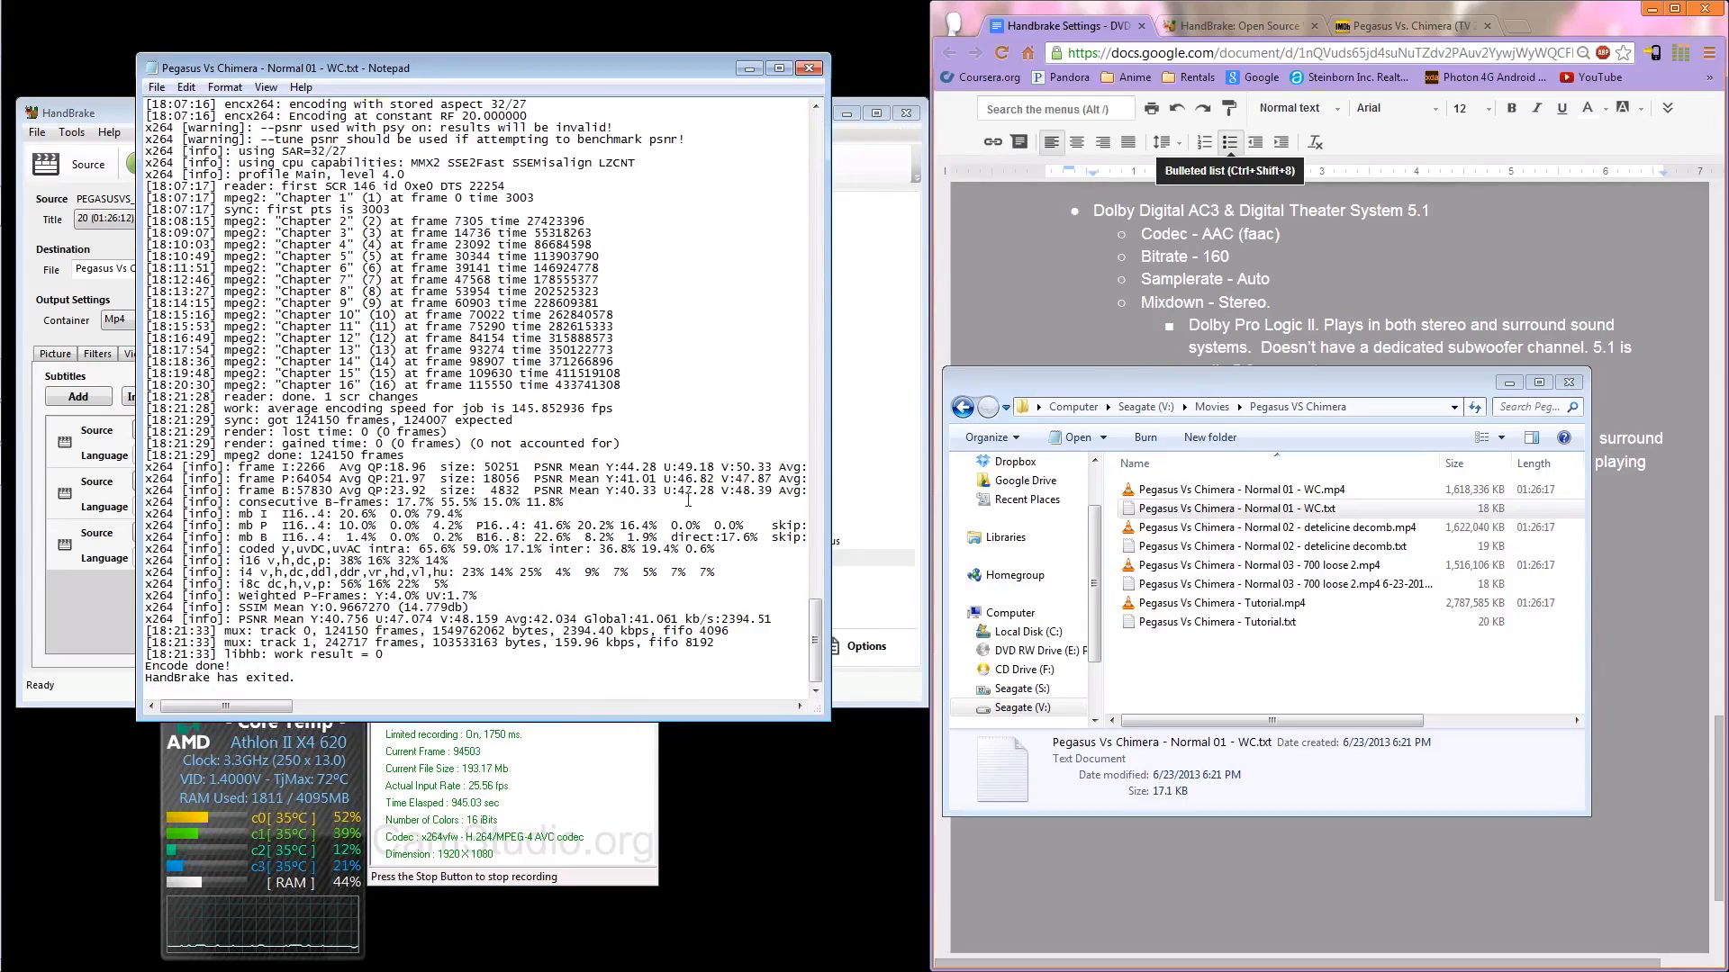
pyautogui.click(1267, 533)
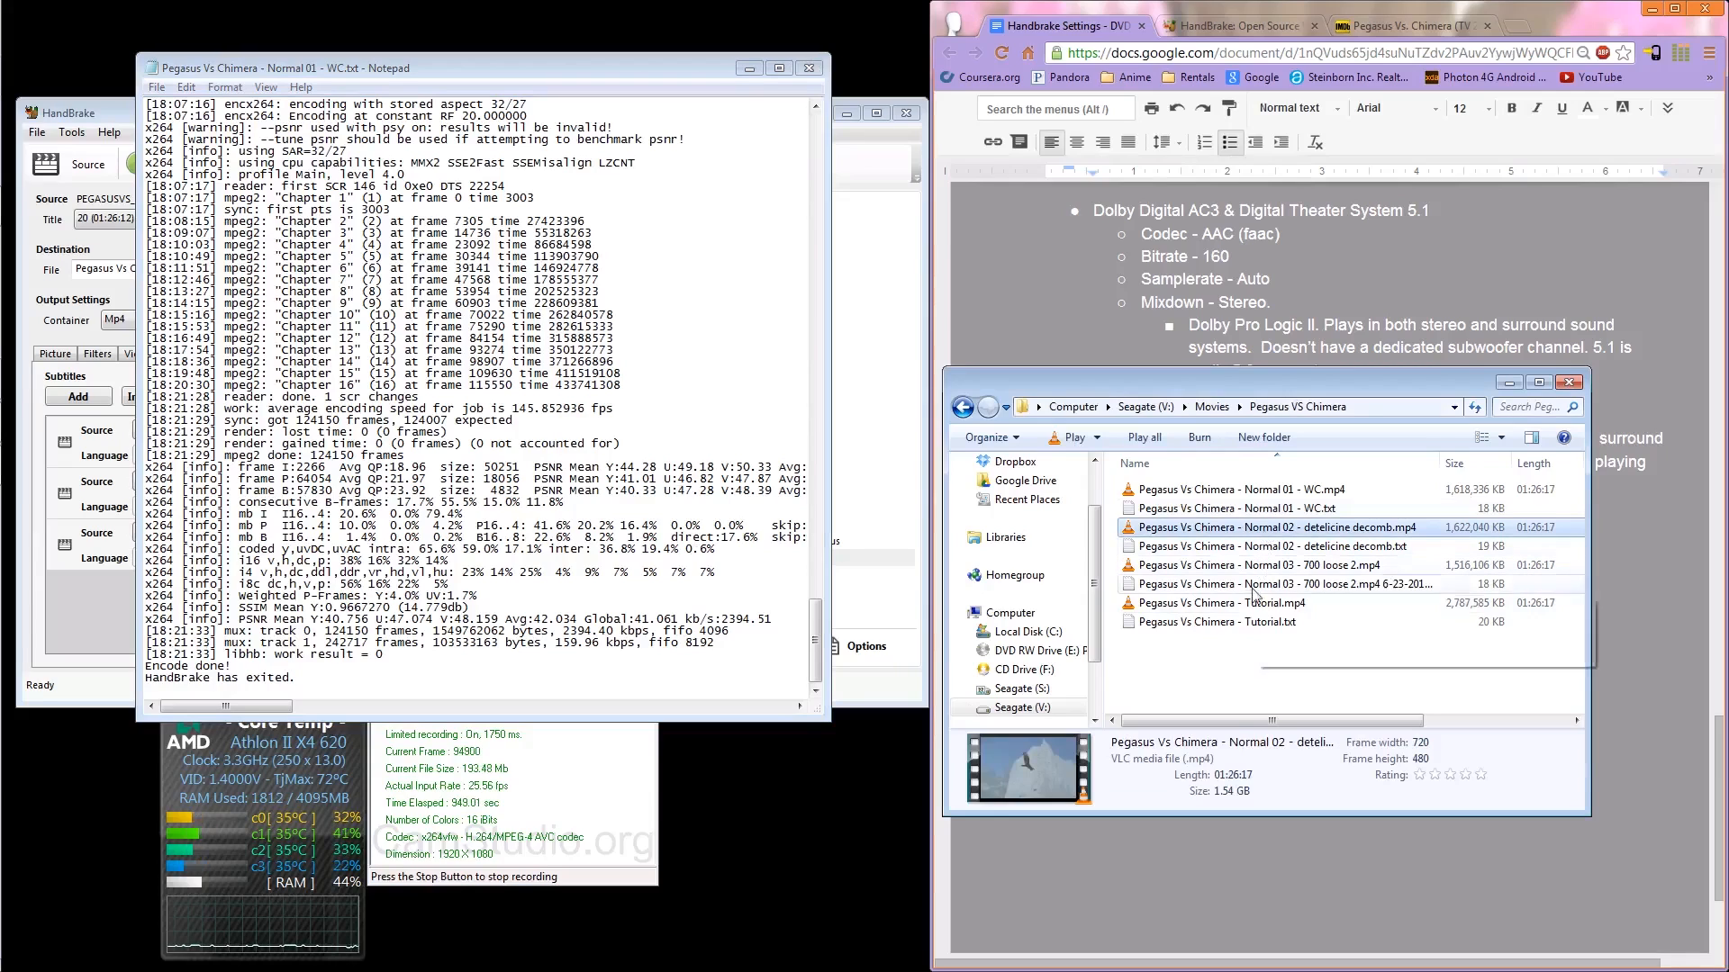
pyautogui.rightClick(1226, 605)
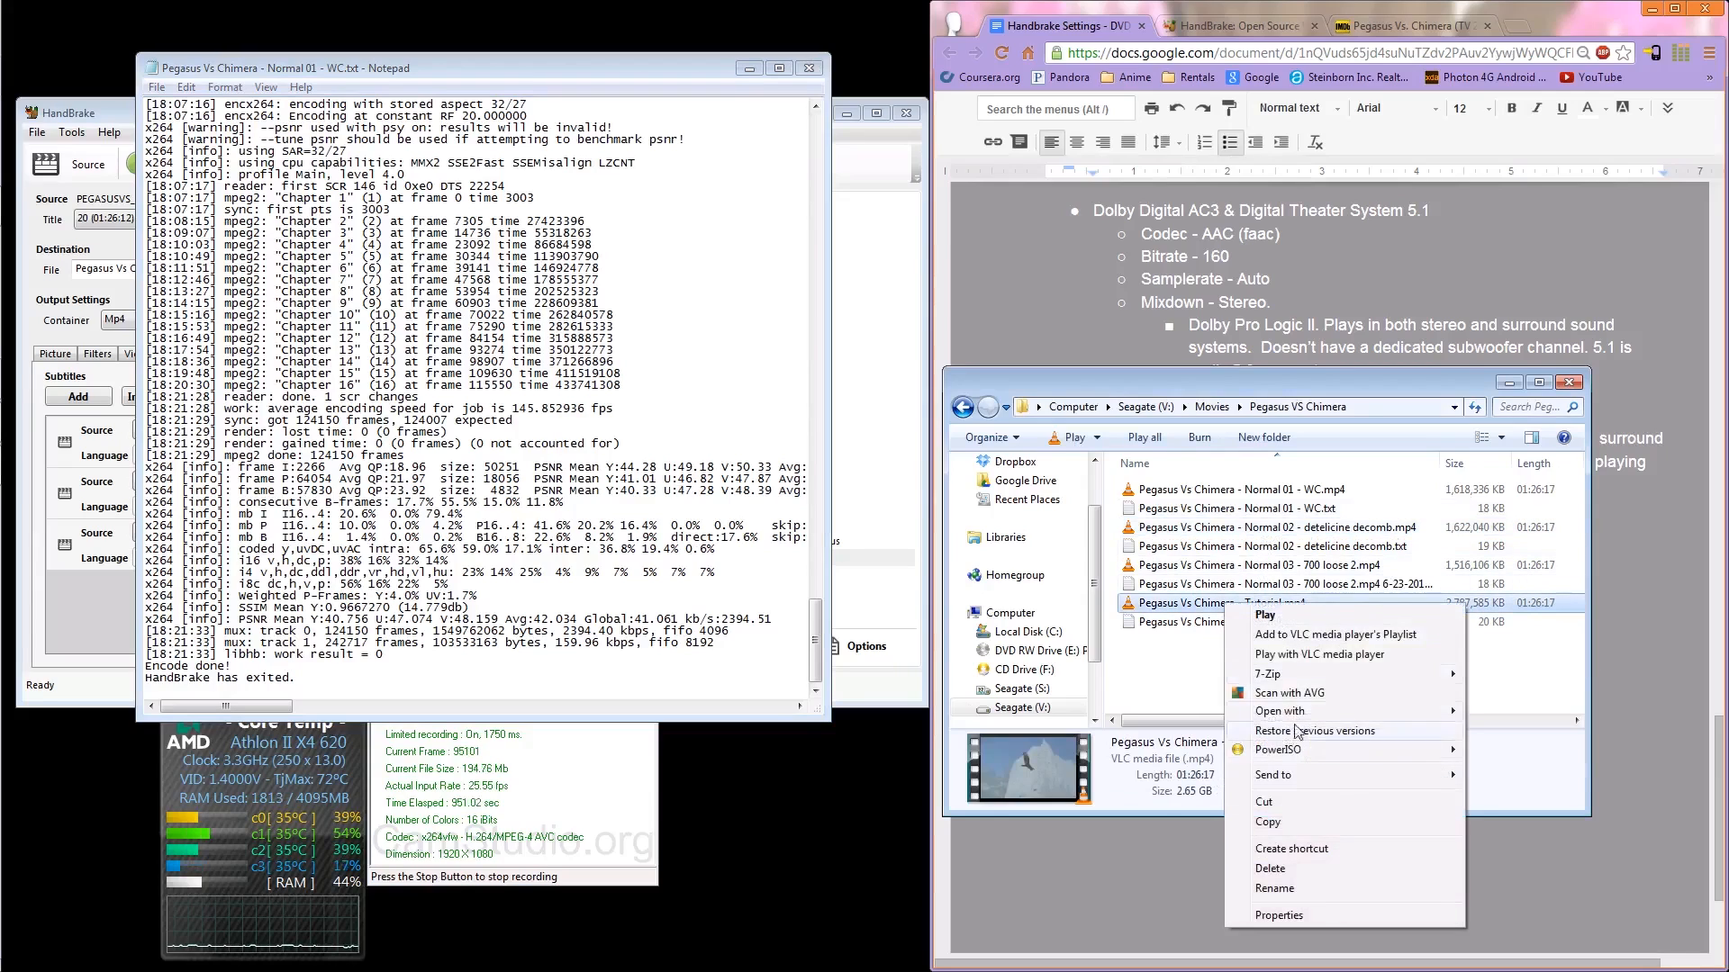
pyautogui.click(1190, 651)
pyautogui.doubleClick(1173, 603)
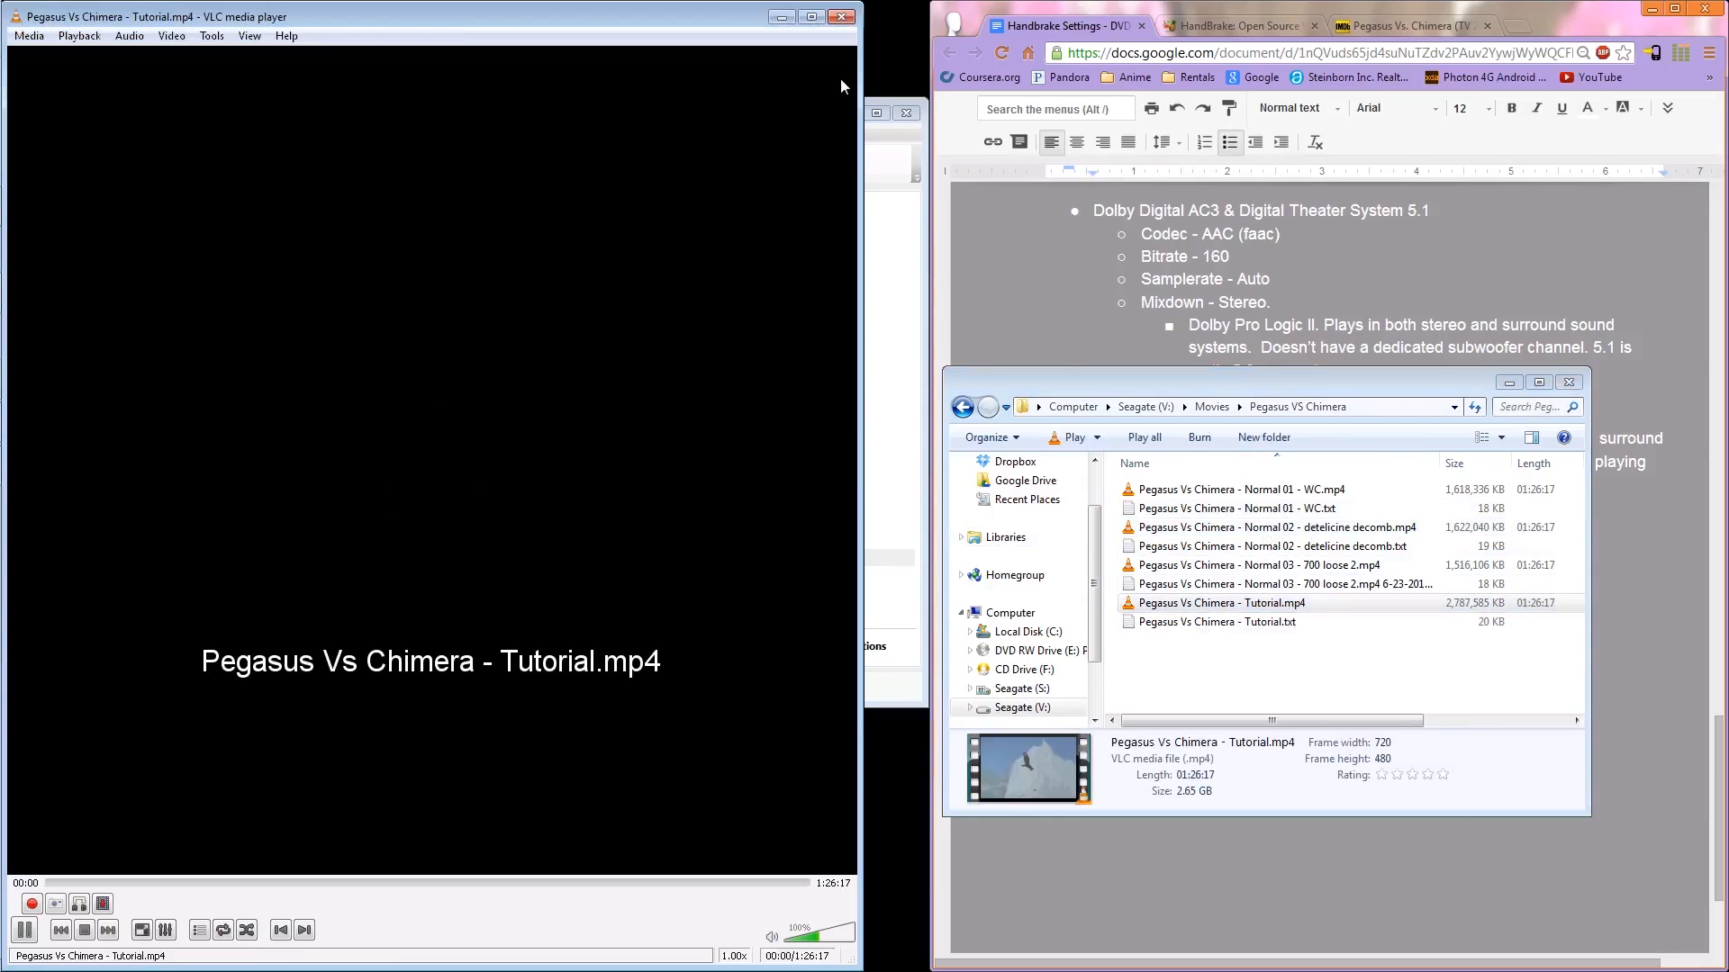
pyautogui.click(841, 16)
# Step: Open the encode log Pegasus Vs Chimera - Tutorial.txt, examine its start and finish times, and highlight its closing encode summary
pyautogui.click(1175, 622)
pyautogui.doubleClick(1175, 622)
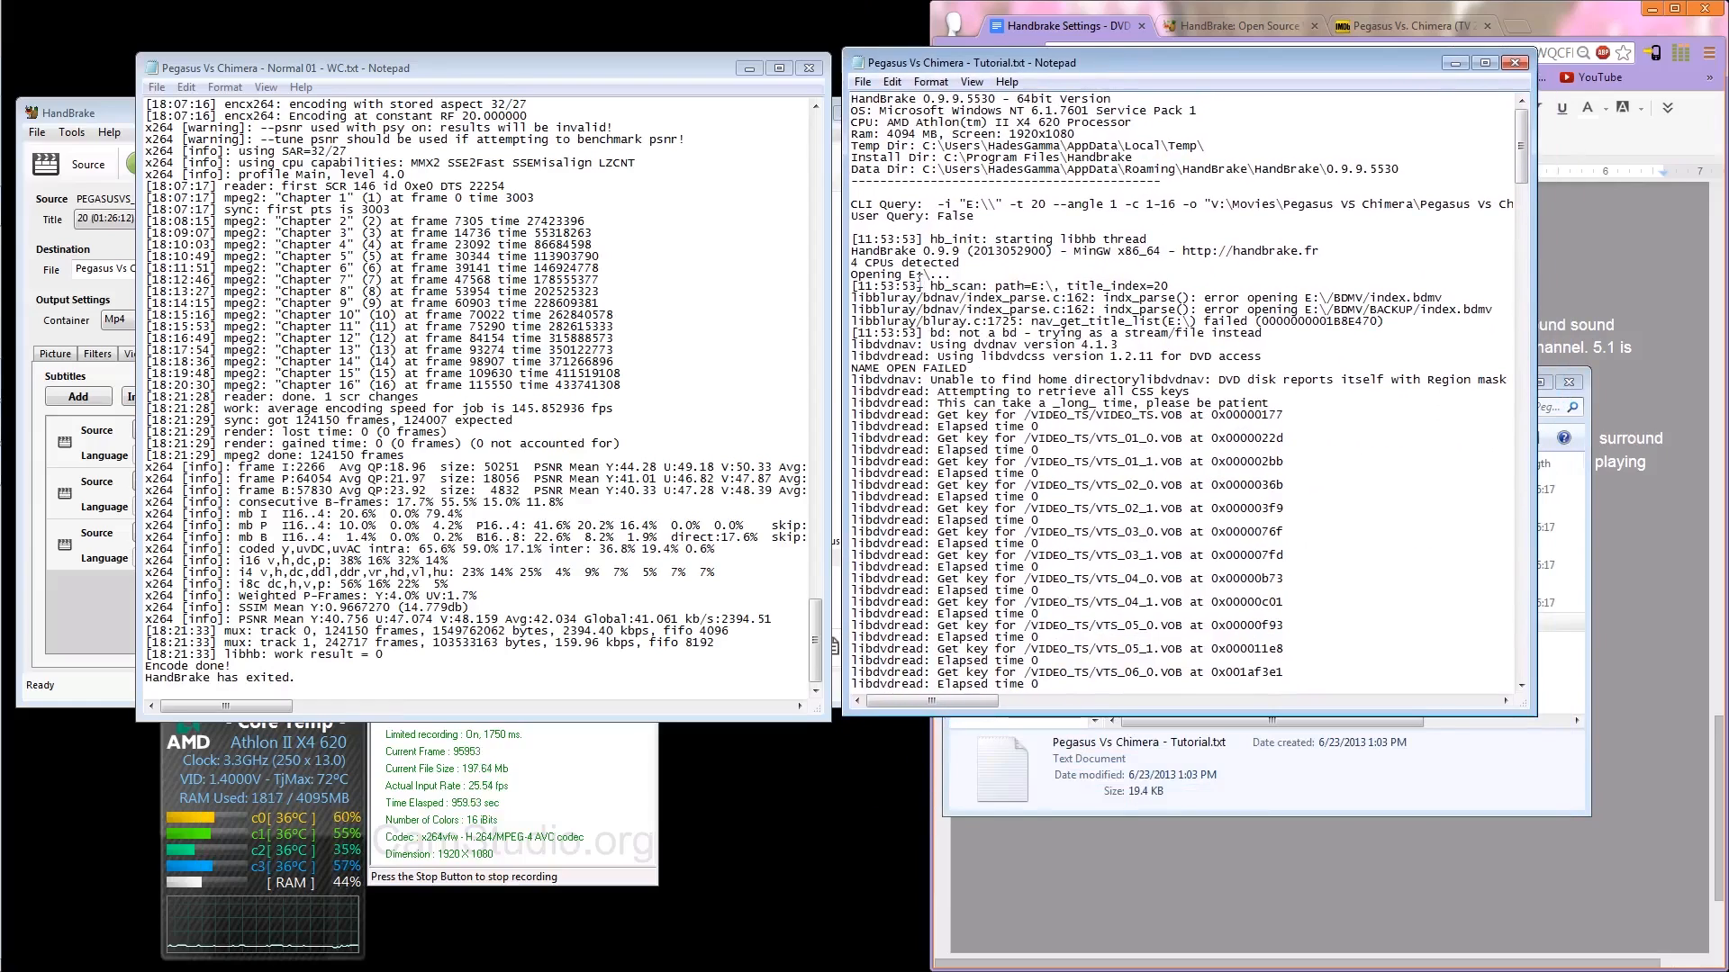
pyautogui.moveTo(880, 240); pyautogui.dragTo(910, 239)
pyautogui.scroll(-2, 1258, 448)
pyautogui.scroll(-20, 1258, 447)
pyautogui.scroll(-20, 1261, 497)
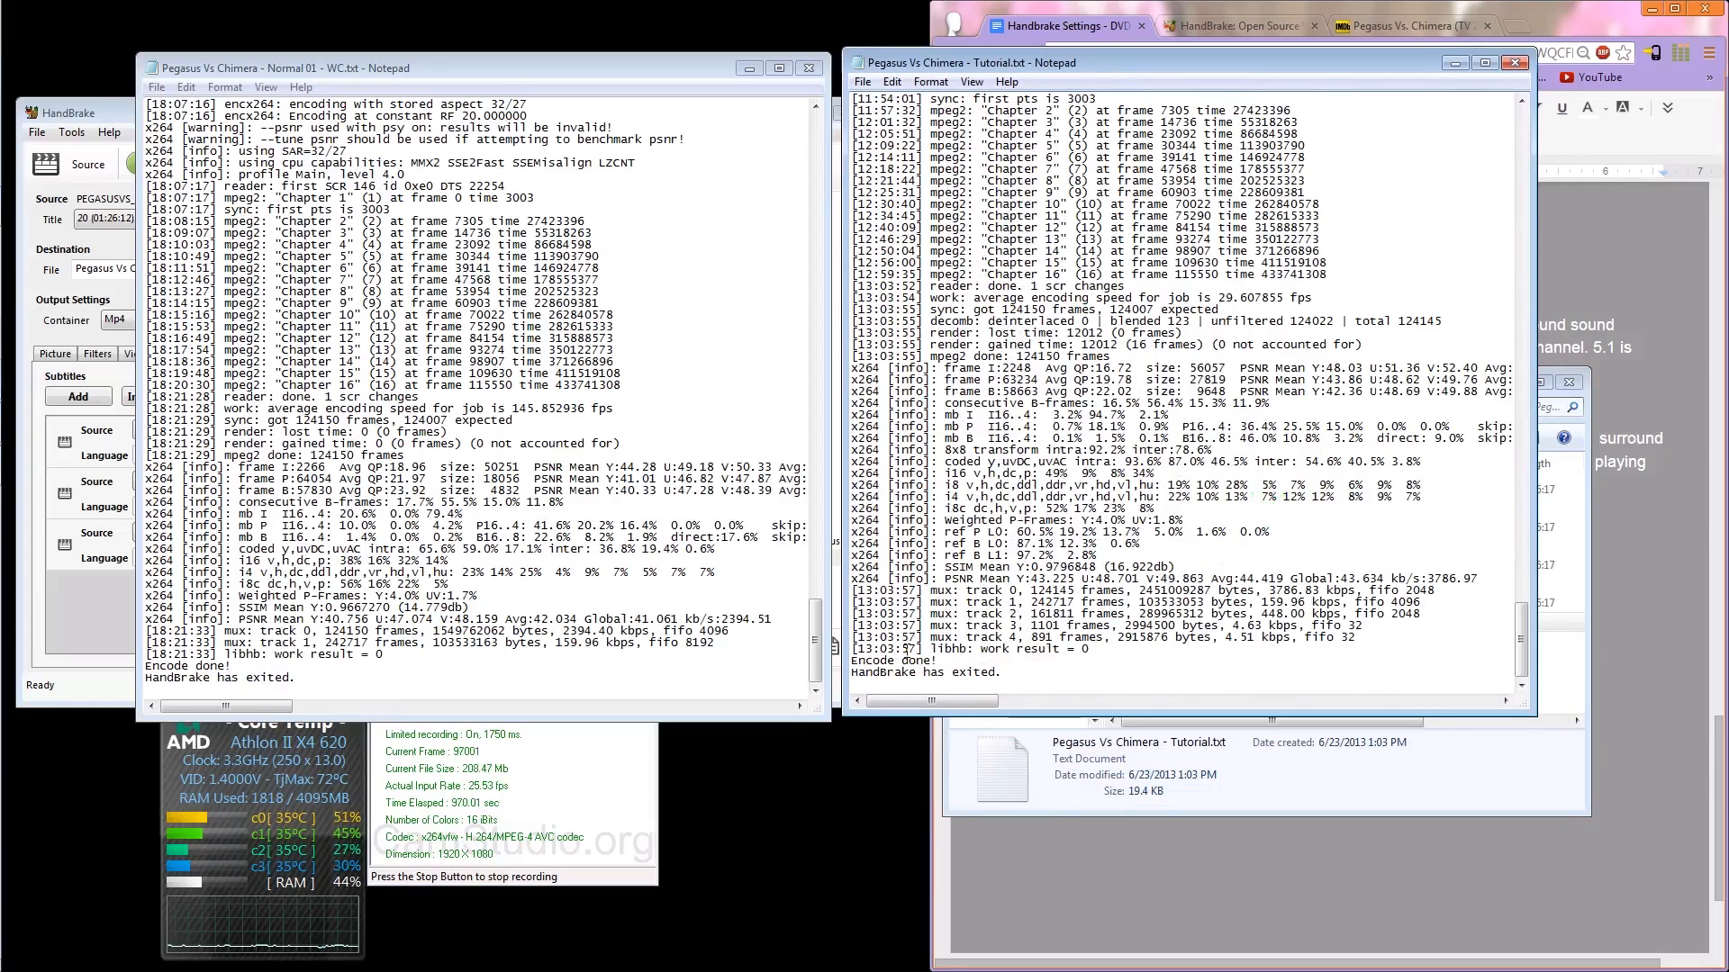
pyautogui.moveTo(1004, 661); pyautogui.dragTo(988, 345)
pyautogui.click(1039, 521)
pyautogui.moveTo(1044, 663); pyautogui.dragTo(984, 287)
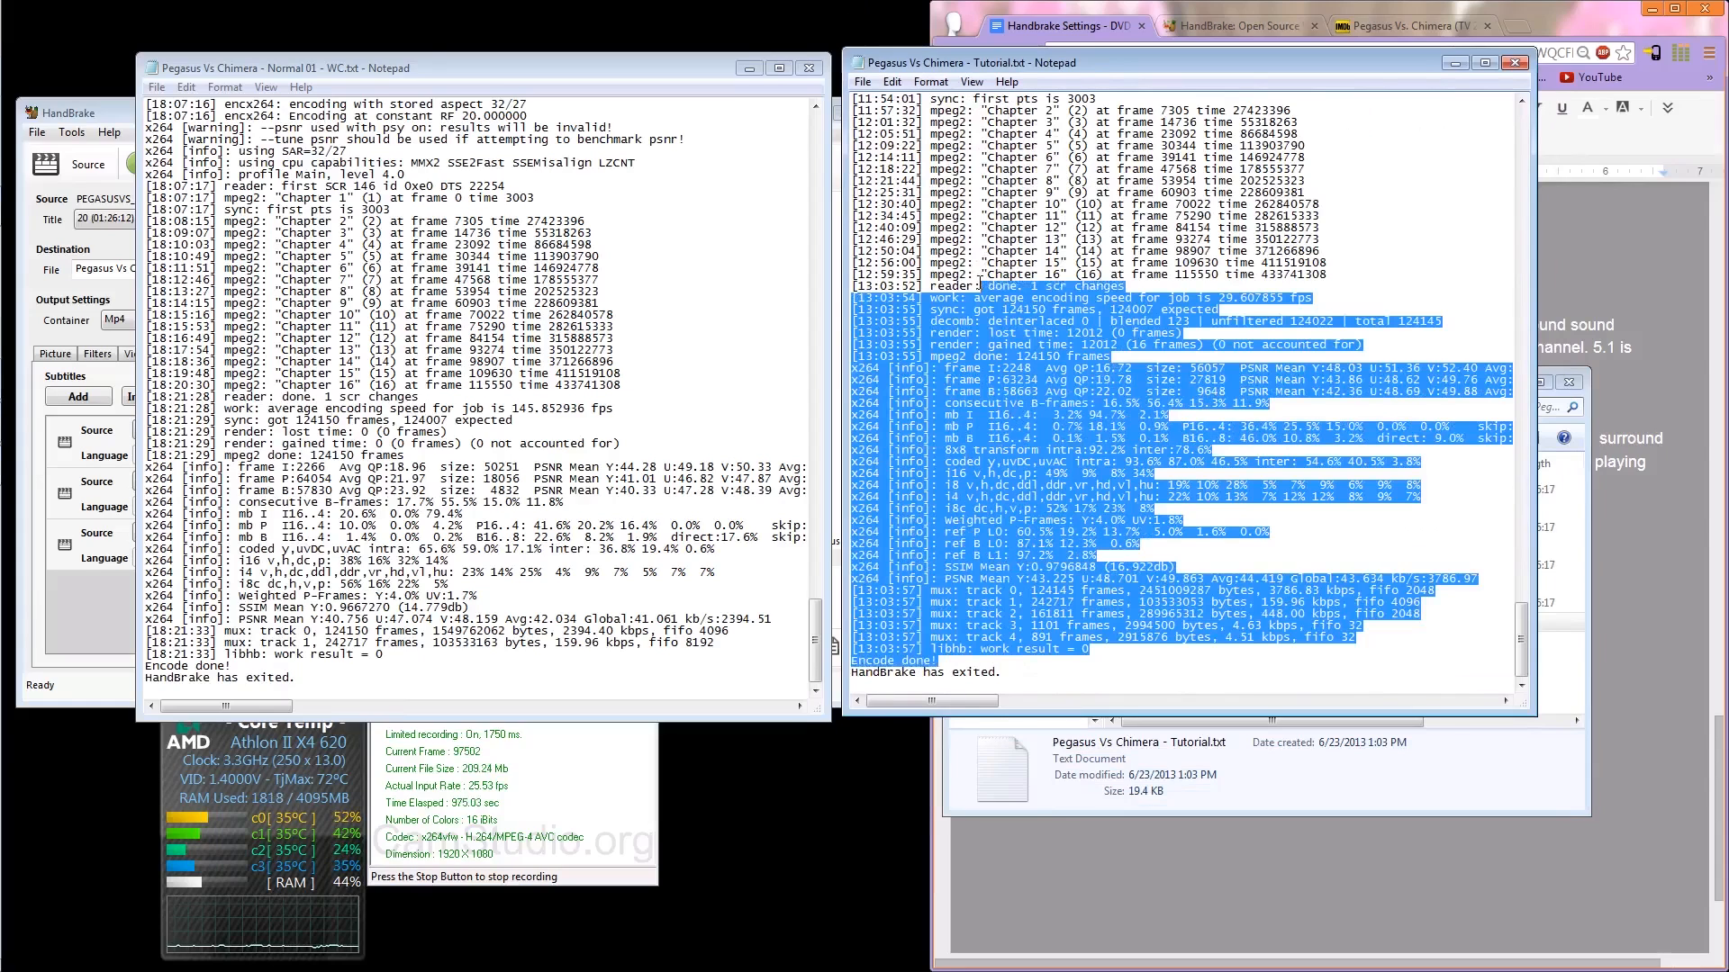
# Step: Close both encode logs and clear the selection in the Pegasus VS Chimera folder
pyautogui.click(1517, 63)
pyautogui.click(809, 68)
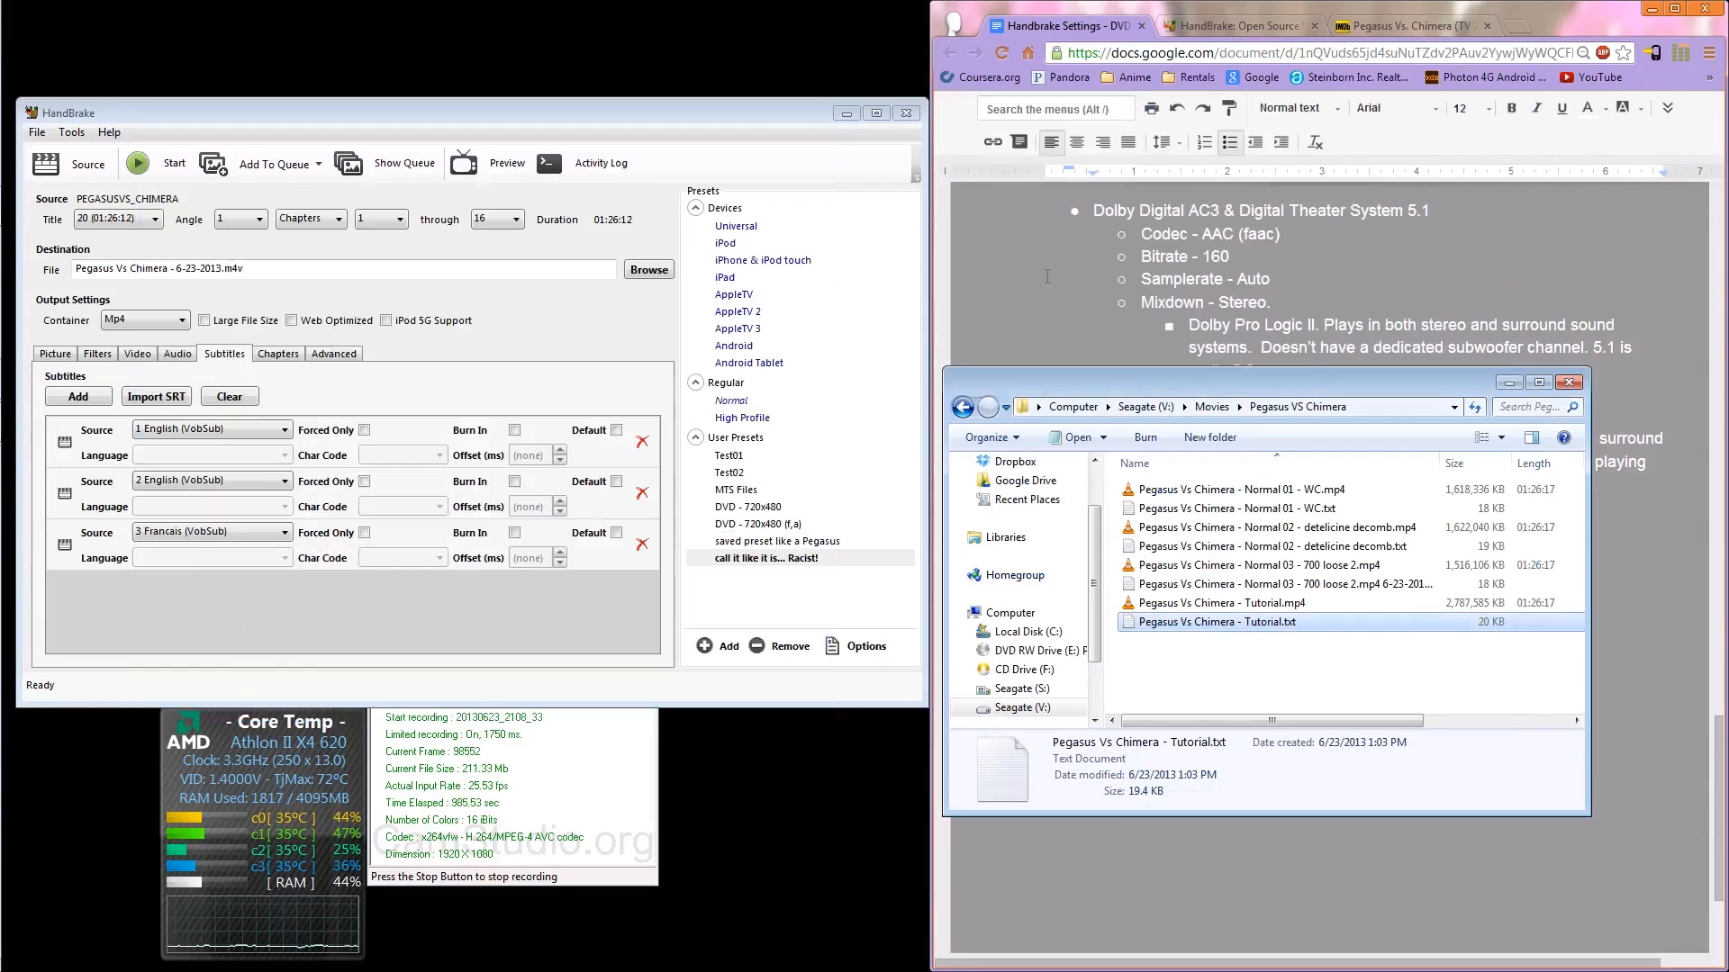
pyautogui.click(1301, 653)
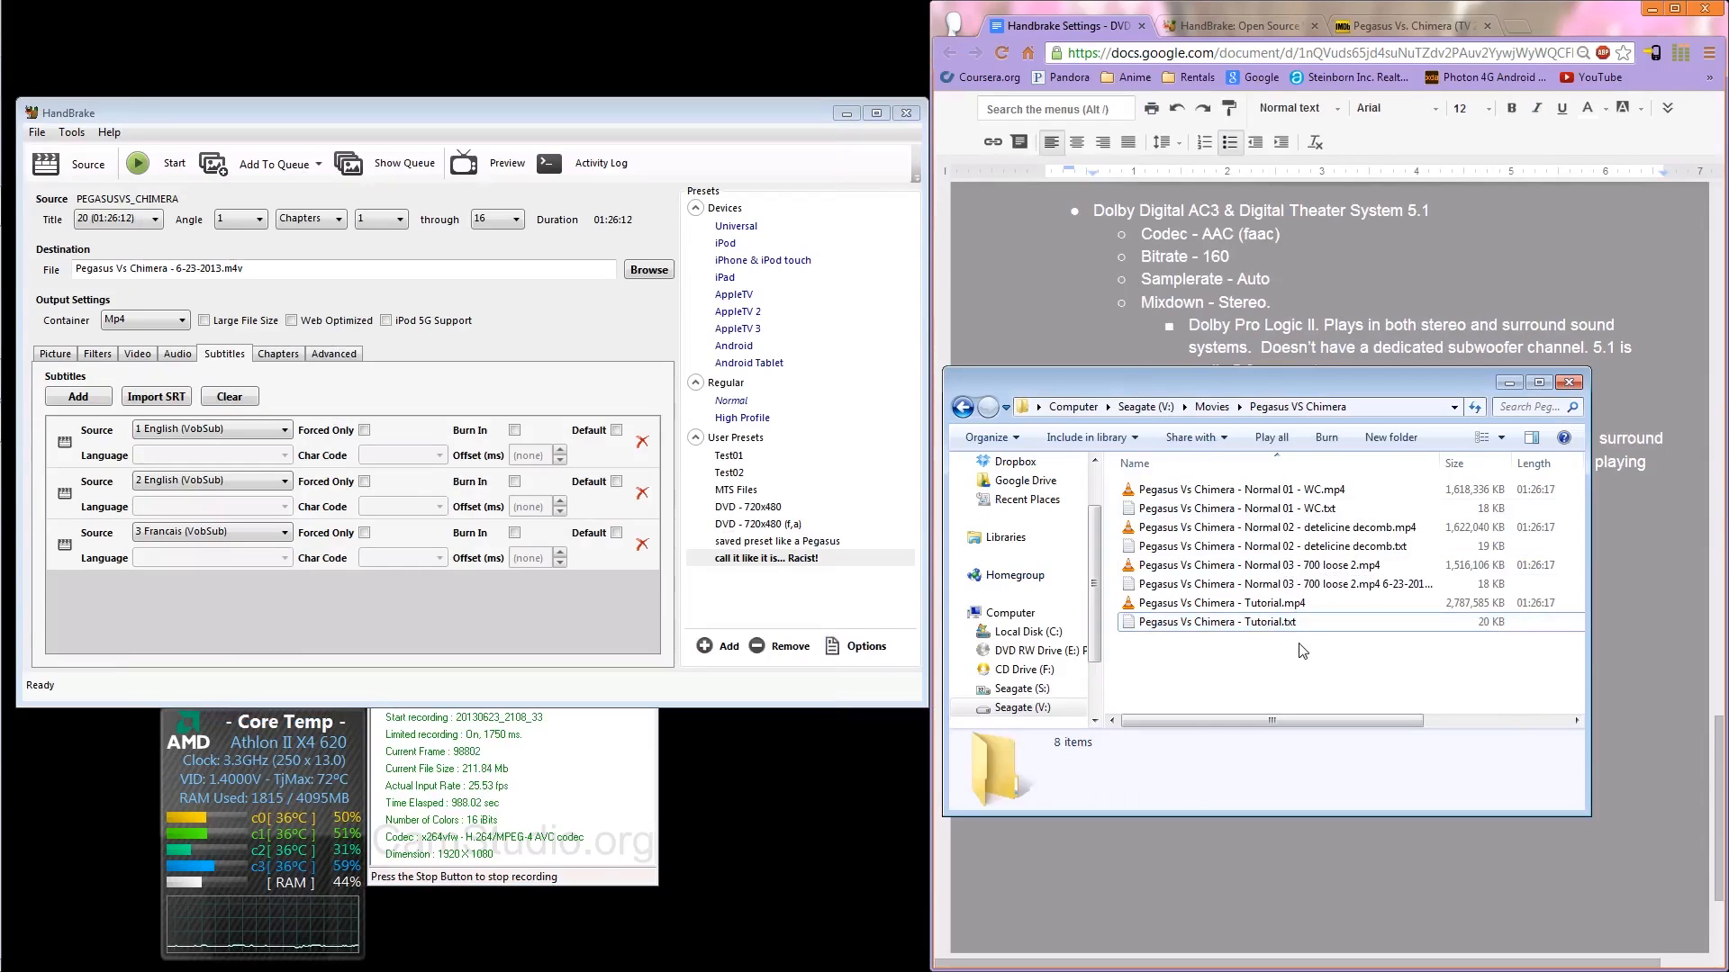